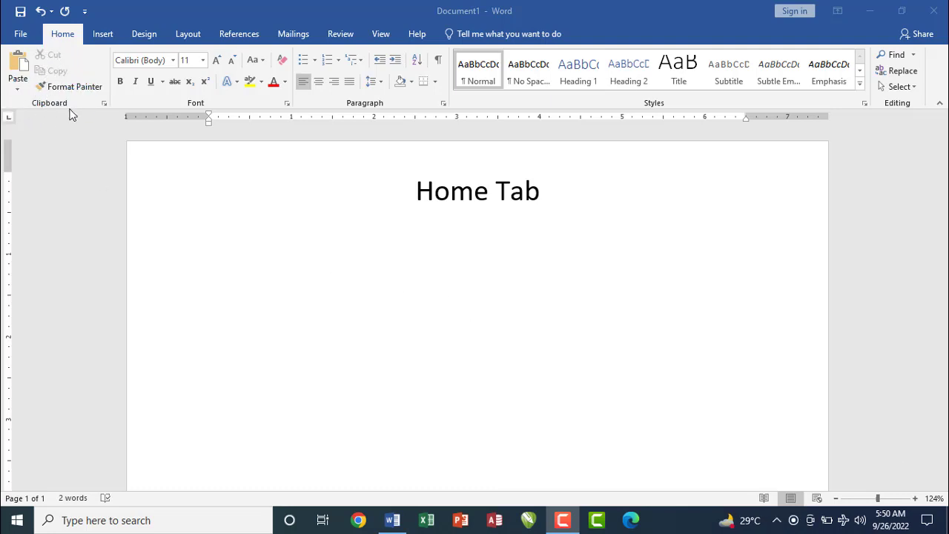
Step: Generate one paragraph of sample text below the Home Tab heading with =rand(1)
{"action": "left_click", "coordinate": [174, 234]}
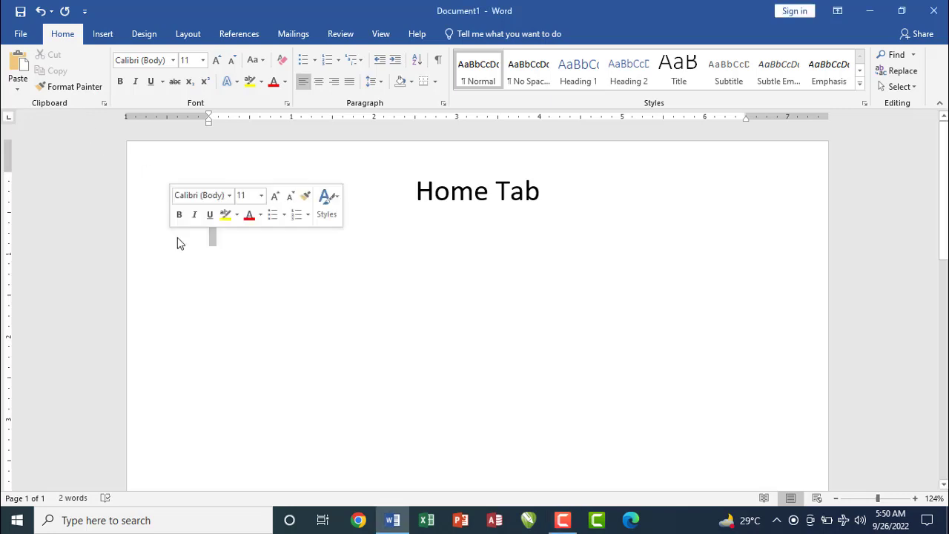
{"action": "left_click", "coordinate": [215, 250]}
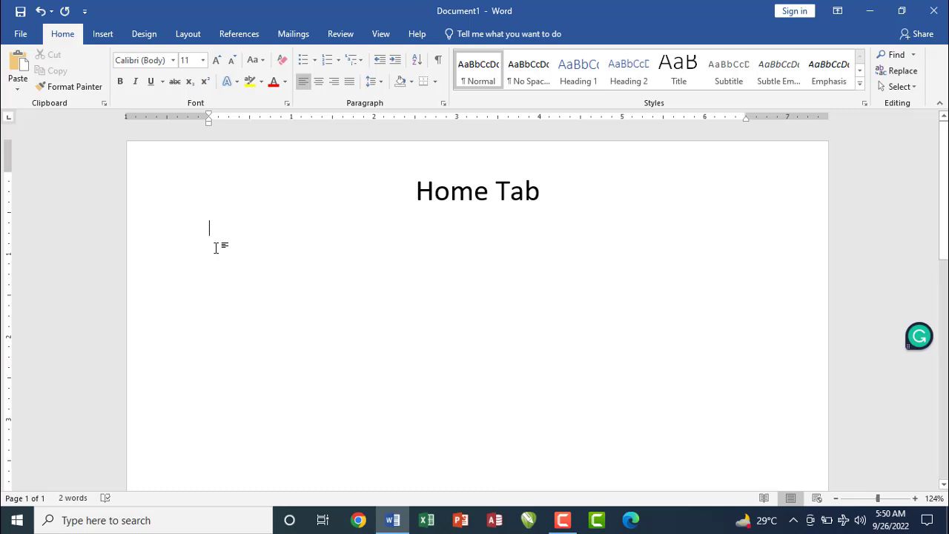
{"action": "type", "text": "=rand"}
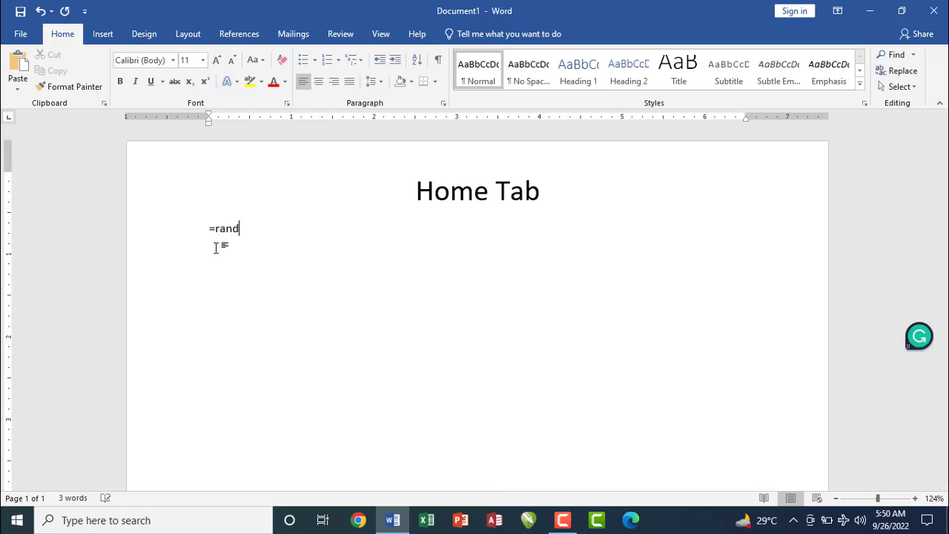
{"action": "type", "text": "(1)"}
{"action": "key", "text": "Return"}
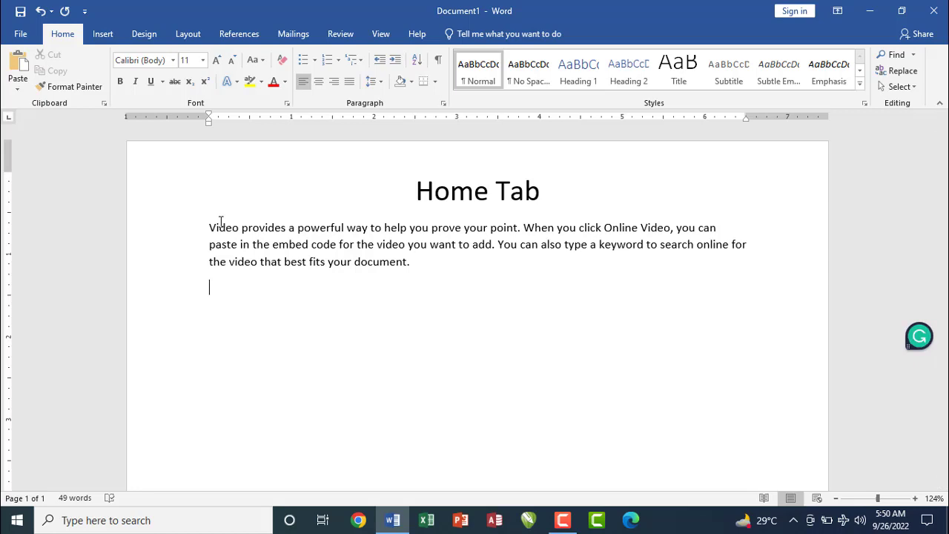
Step: Copy the whole sample paragraph to the clipboard
{"action": "left_click_drag", "start_coordinate": [208, 225], "coordinate": [430, 276]}
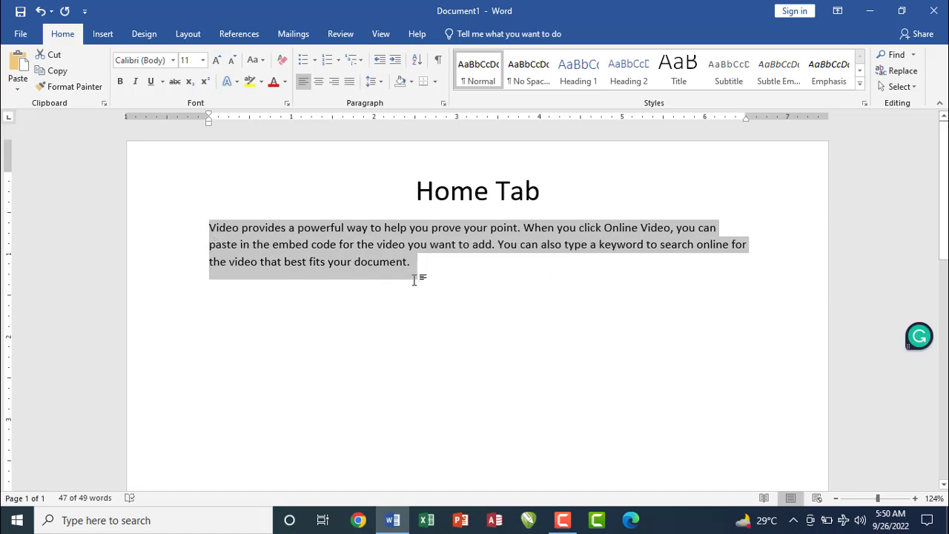
{"action": "left_click", "coordinate": [210, 226]}
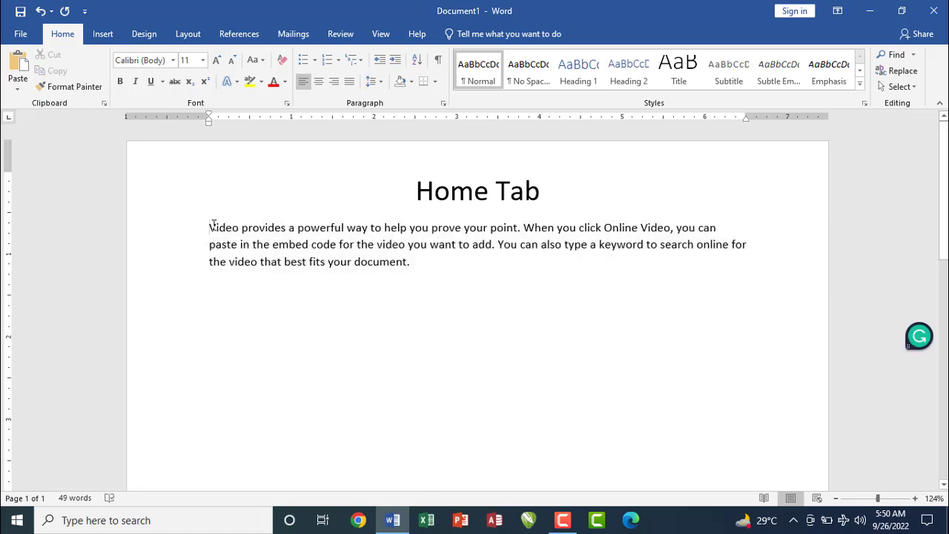
{"action": "key", "text": "shift+Down"}
{"action": "key", "text": "shift+Down"}
{"action": "key", "text": "shift+Down"}
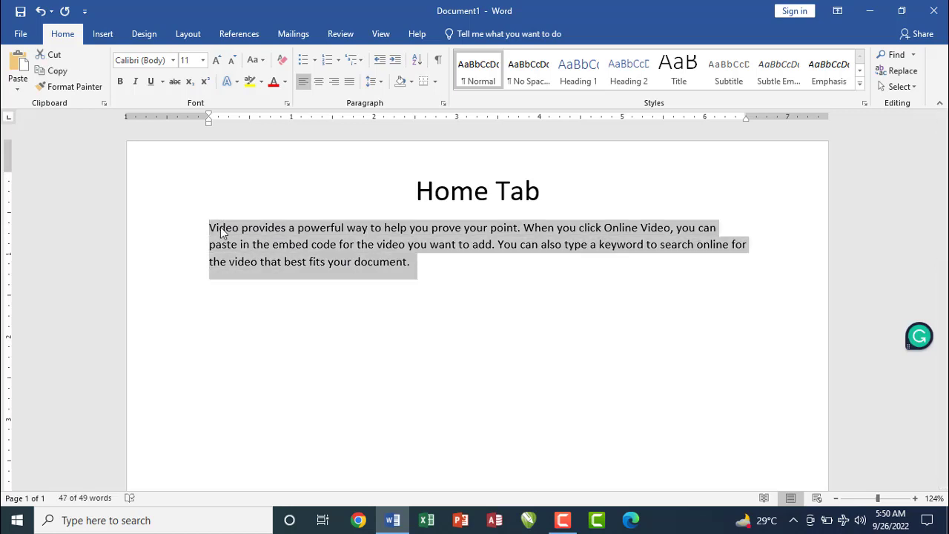
{"action": "left_click", "coordinate": [53, 73]}
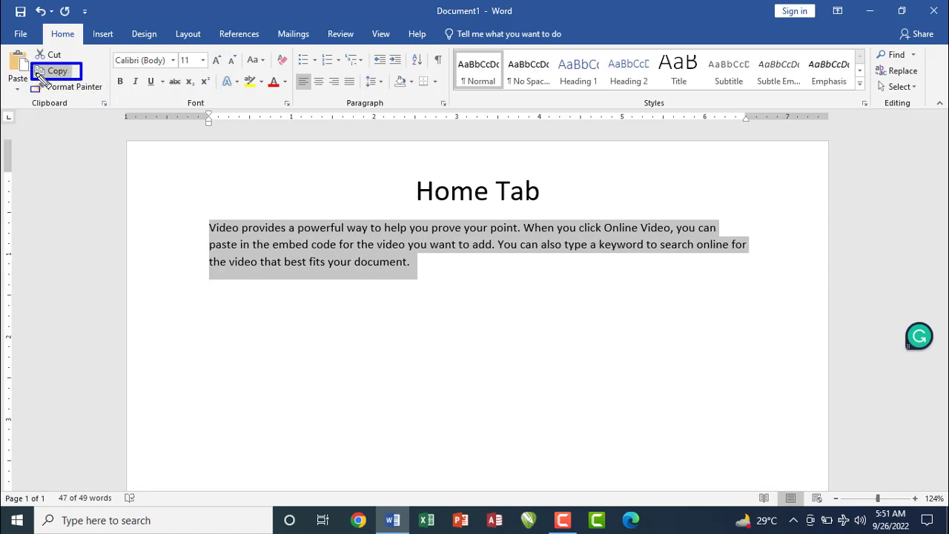
{"action": "left_click", "coordinate": [75, 85]}
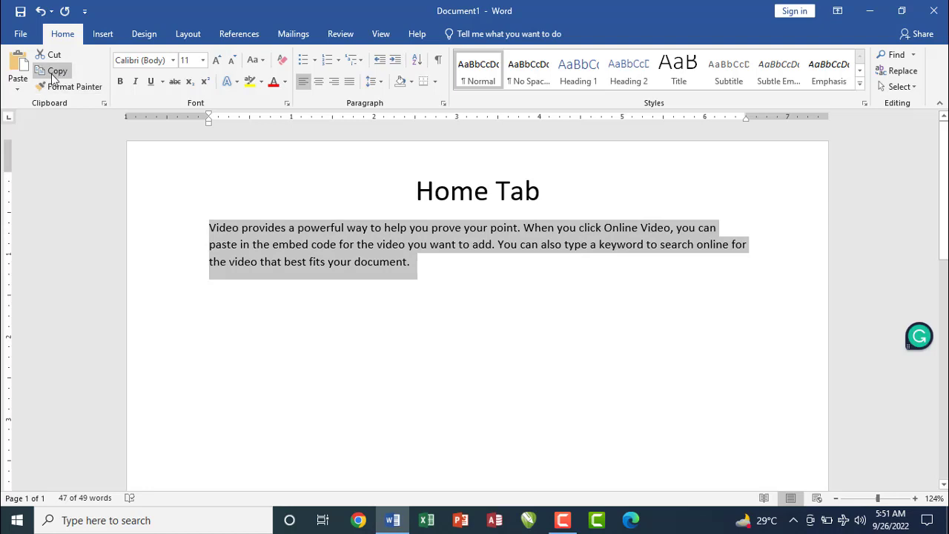
{"action": "left_click", "coordinate": [56, 71]}
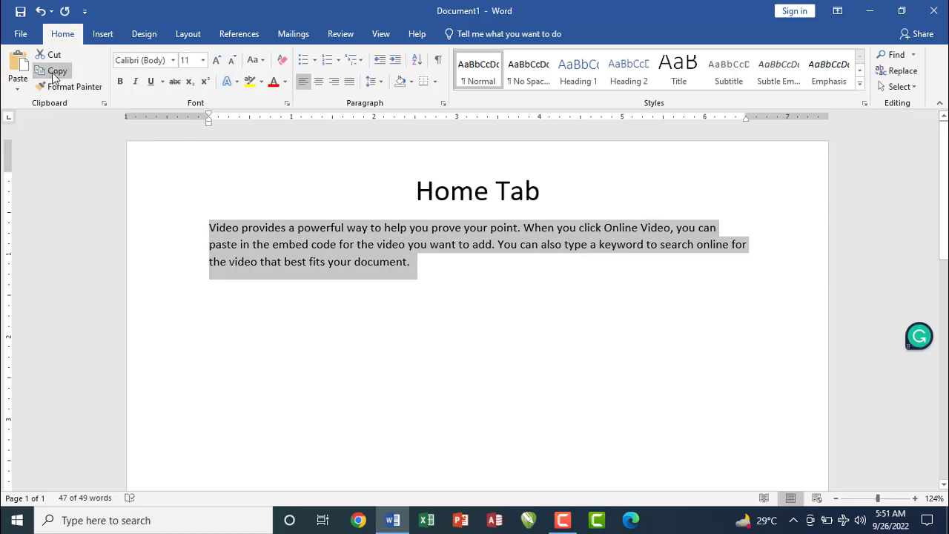
Step: Add two new lines after the paragraph, paste the copied text there, and undo the paste
{"action": "left_click", "coordinate": [424, 274]}
{"action": "key", "text": "Return"}
{"action": "key", "text": "Return"}
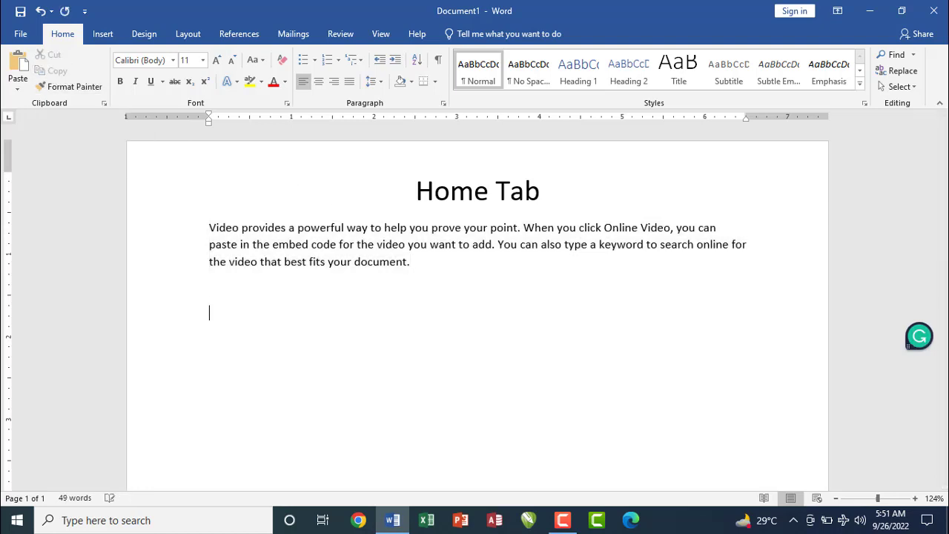
{"action": "left_click", "coordinate": [19, 66]}
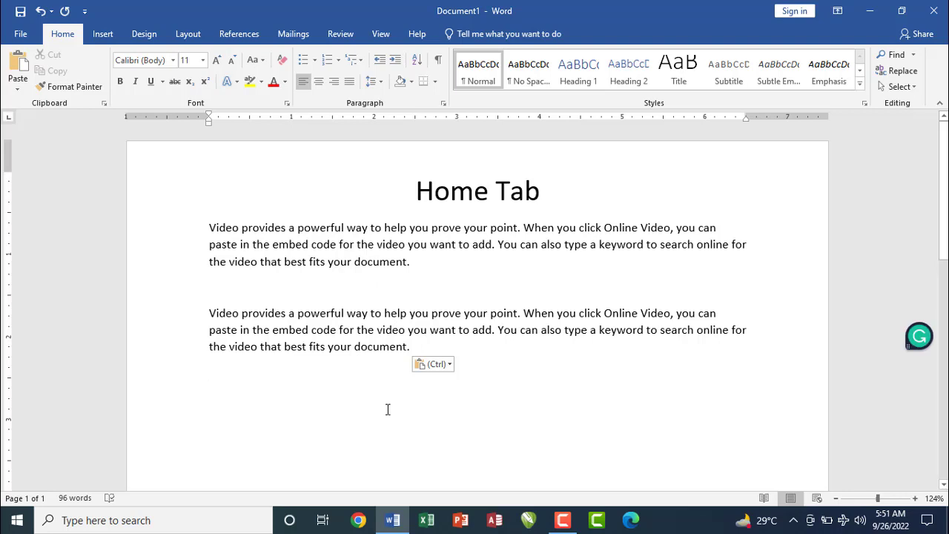
{"action": "key", "text": "ctrl+z"}
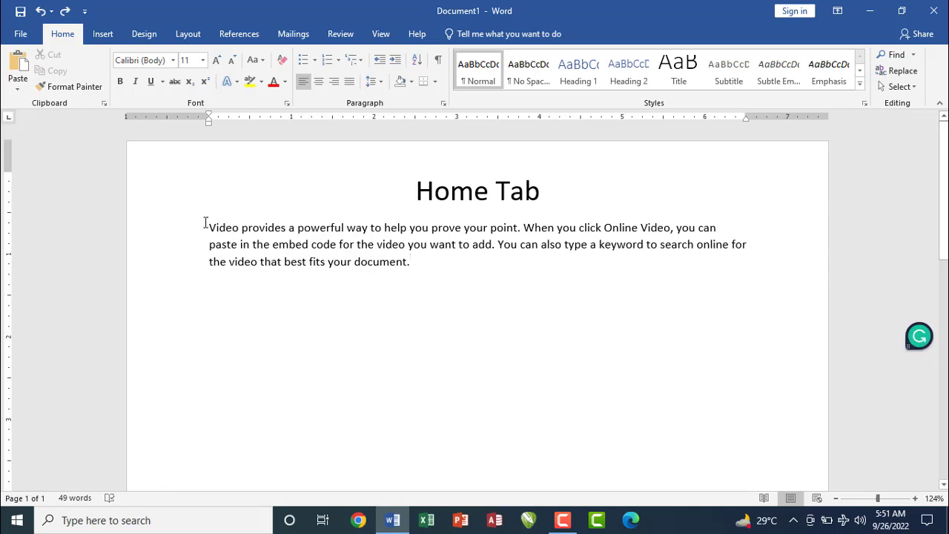
Step: Paste a copy of the sample paragraph two lines below the original
{"action": "mouse_move", "coordinate": [207, 223]}
{"action": "left_mouse_down"}
{"action": "mouse_move", "coordinate": [404, 262]}
{"action": "mouse_move", "coordinate": [375, 265]}
{"action": "mouse_move", "coordinate": [219, 220]}
{"action": "left_mouse_up"}
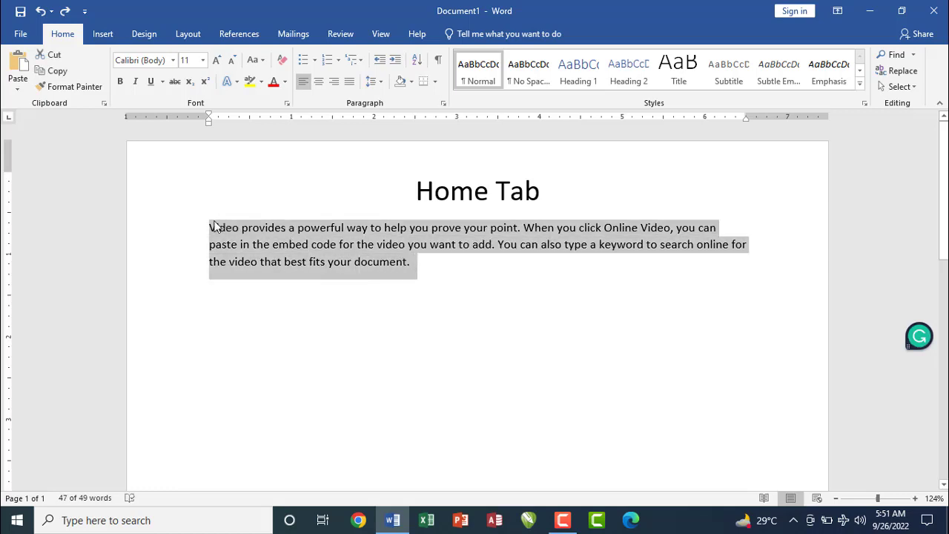
{"action": "left_click", "coordinate": [430, 264]}
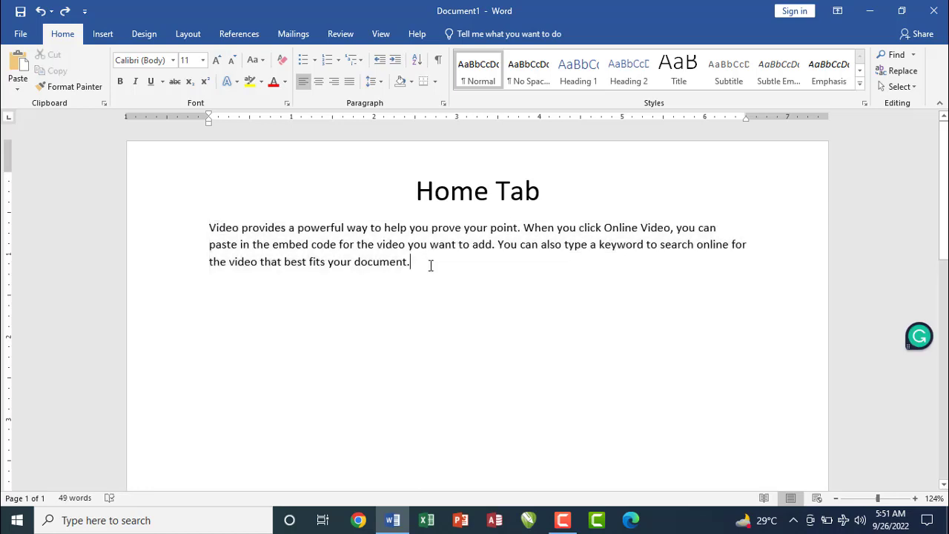
{"action": "key", "text": "Return"}
{"action": "key", "text": "Return"}
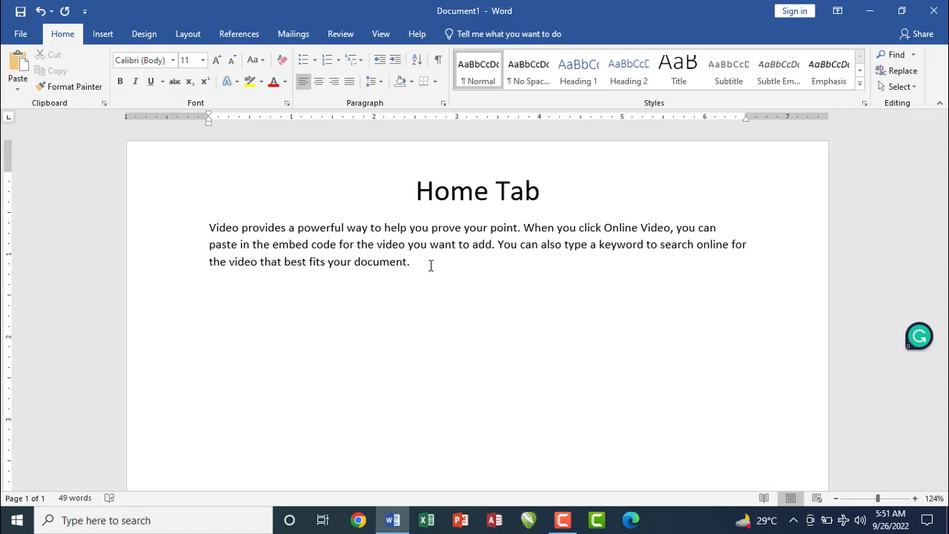
{"action": "key", "text": "ctrl+v"}
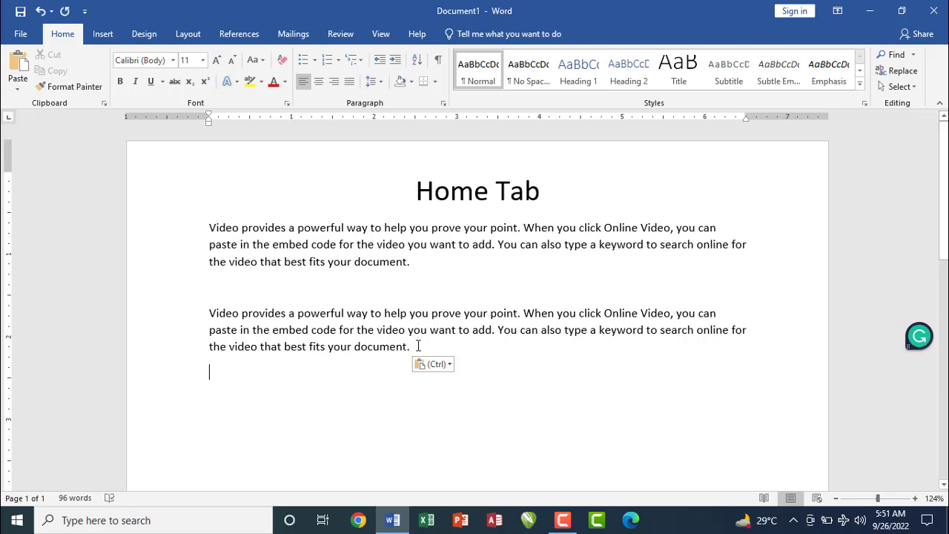
{"action": "left_click_drag", "start_coordinate": [417, 345], "coordinate": [254, 331]}
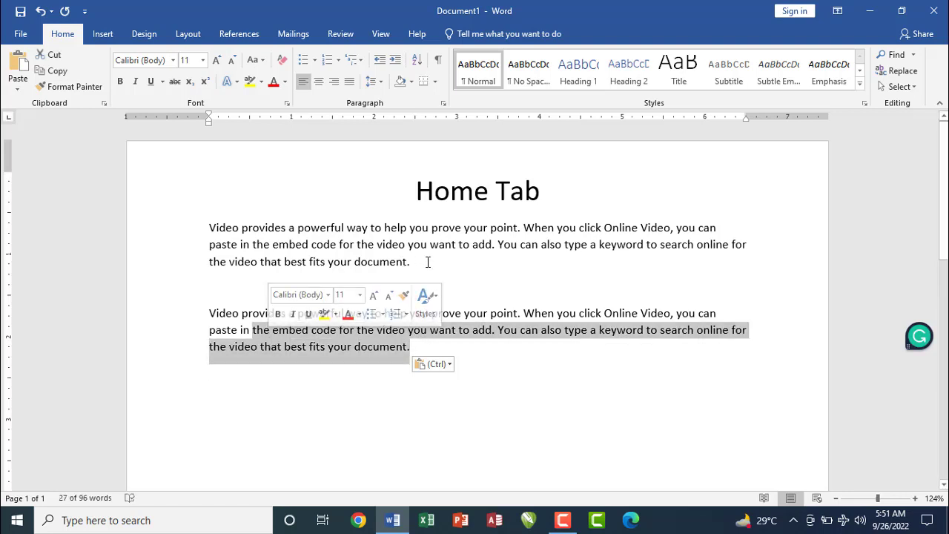
Step: Cut the first of the two identical paragraphs, directly under the heading
{"action": "left_click_drag", "start_coordinate": [412, 262], "coordinate": [215, 230]}
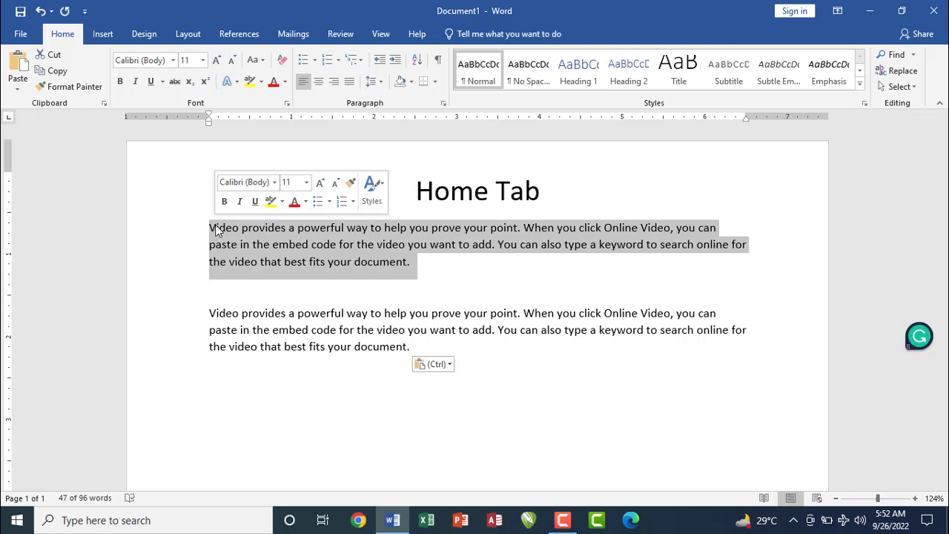
{"action": "left_click", "coordinate": [51, 55]}
{"action": "left_click", "coordinate": [421, 292]}
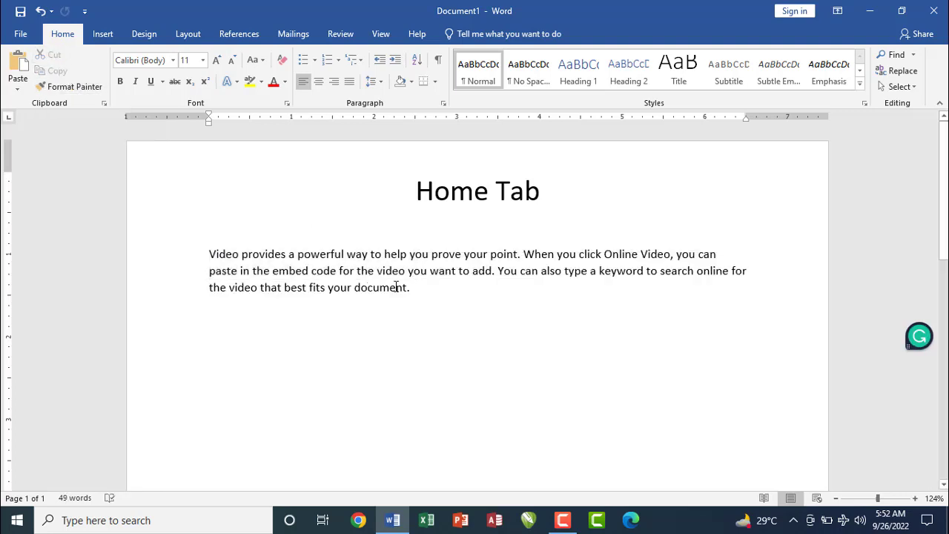
Step: Add five new lines after the remaining paragraph, paste the cut text there, and undo that paste
{"action": "key", "text": "Return"}
{"action": "key", "text": "Return"}
{"action": "key", "text": "Return"}
{"action": "key", "text": "Return"}
{"action": "key", "text": "Return"}
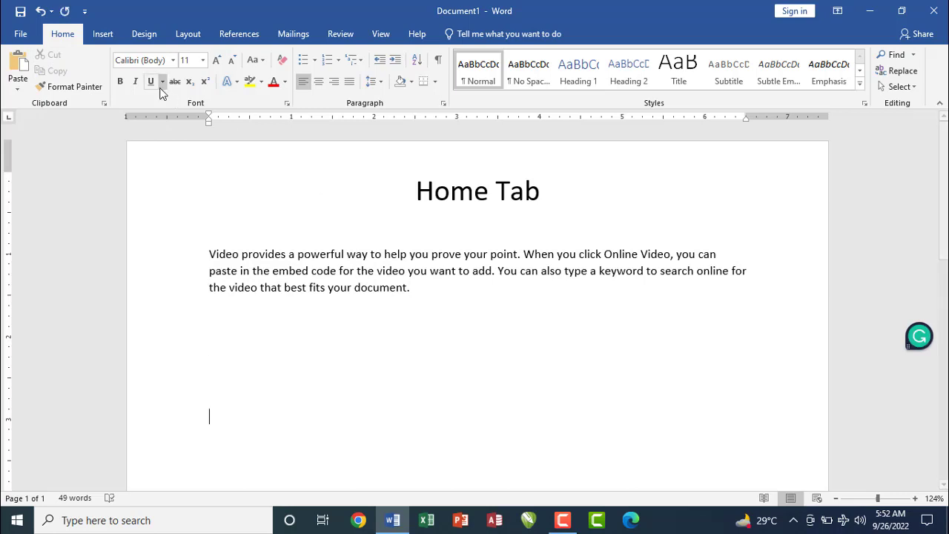
{"action": "left_click", "coordinate": [18, 67]}
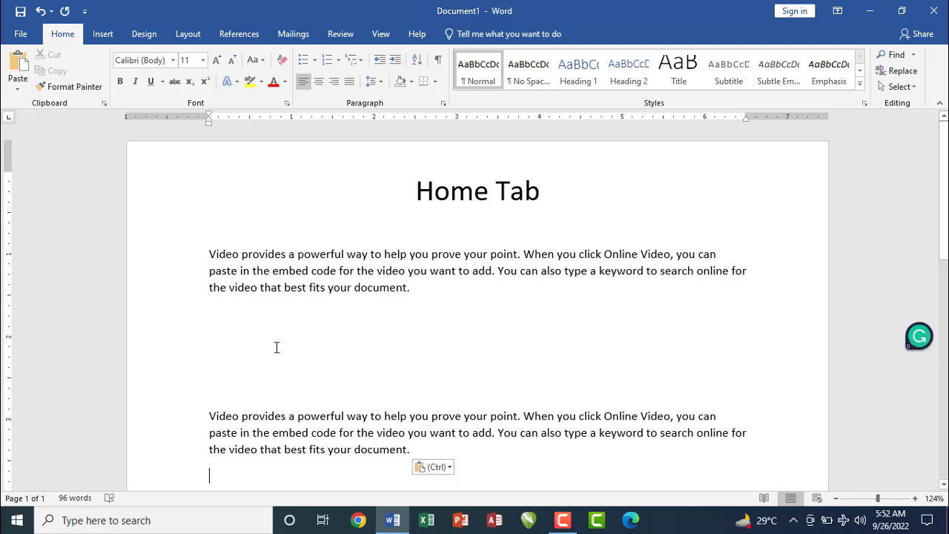
{"action": "key", "text": "ctrl+z"}
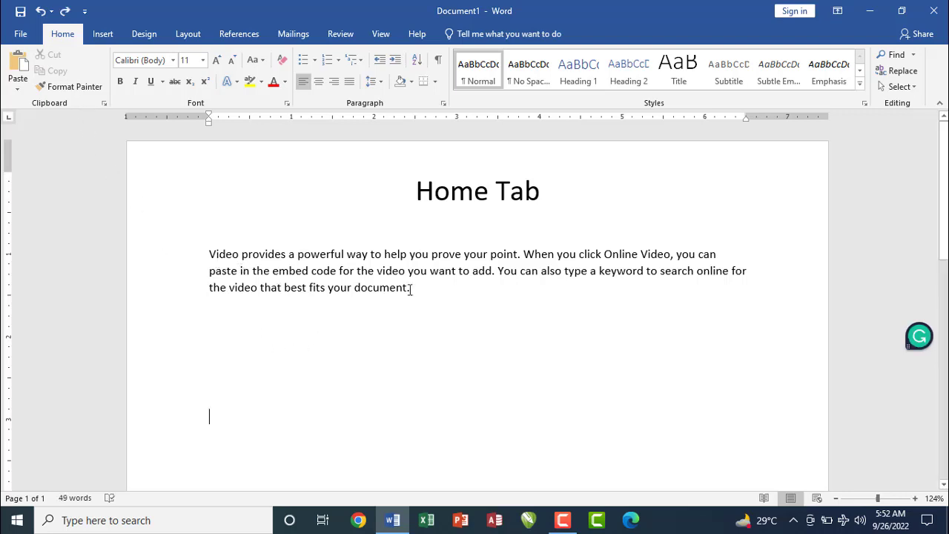
Step: Copy the remaining paragraph to the clipboard and clear the selection
{"action": "left_click_drag", "start_coordinate": [395, 288], "coordinate": [196, 256]}
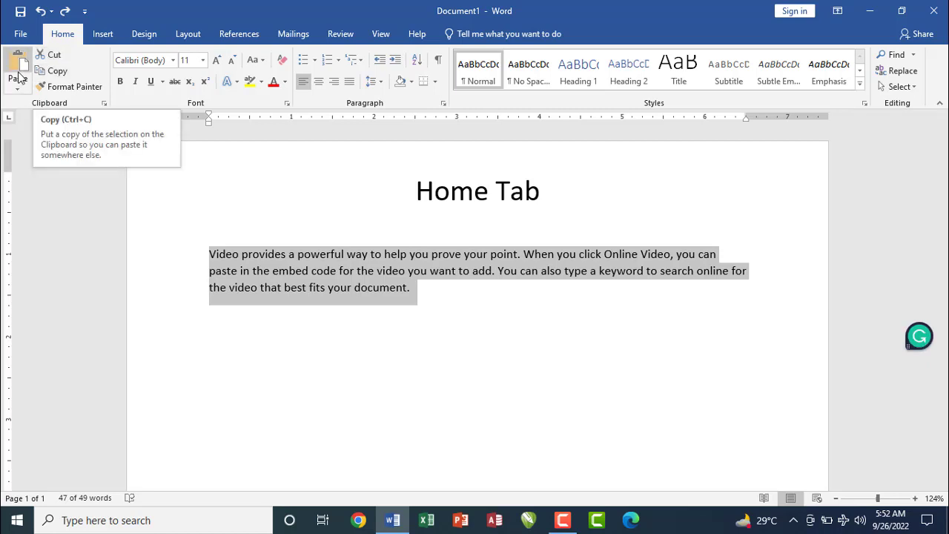
{"action": "left_click", "coordinate": [53, 71]}
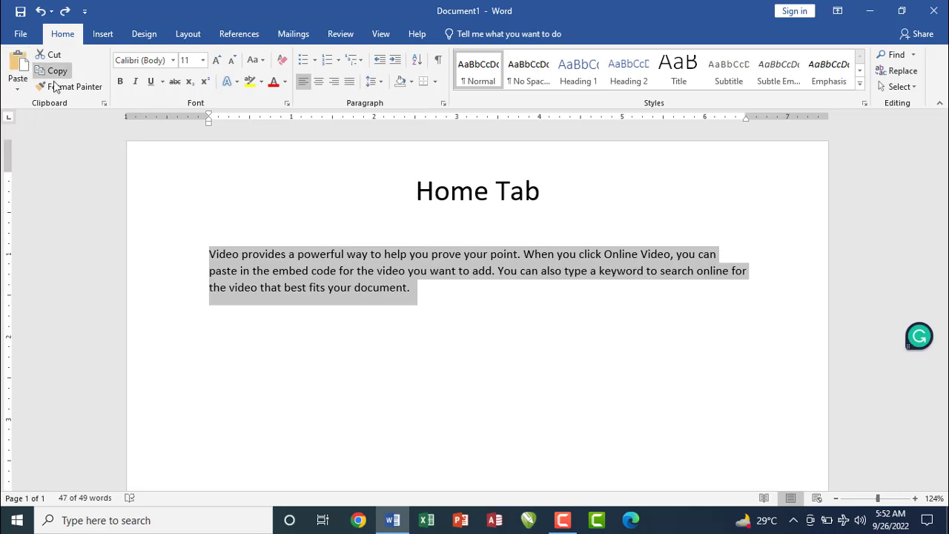
{"action": "left_click", "coordinate": [430, 297]}
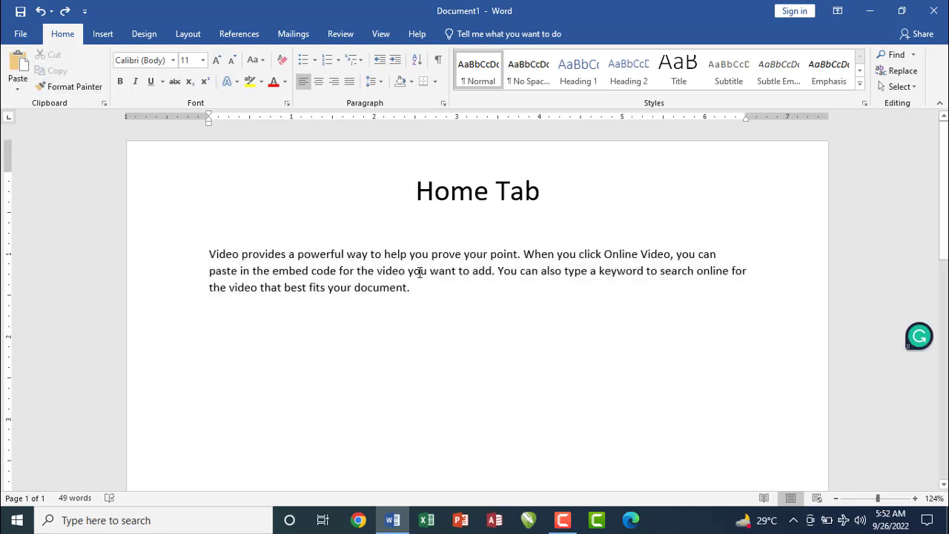
Step: Format the whole paragraph in red, bold, italic and underlined text, and add two new lines after it
{"action": "left_click_drag", "start_coordinate": [410, 289], "coordinate": [209, 258]}
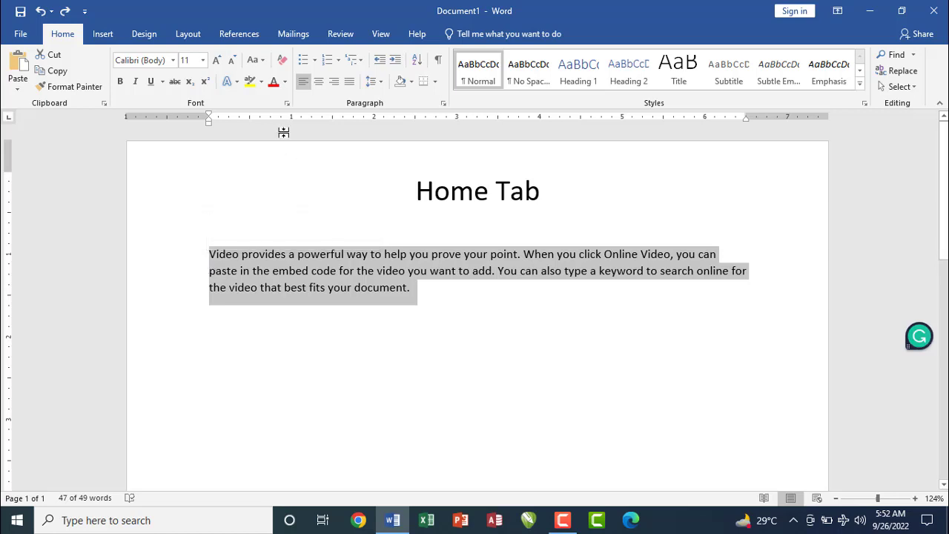
{"action": "left_click", "coordinate": [284, 83]}
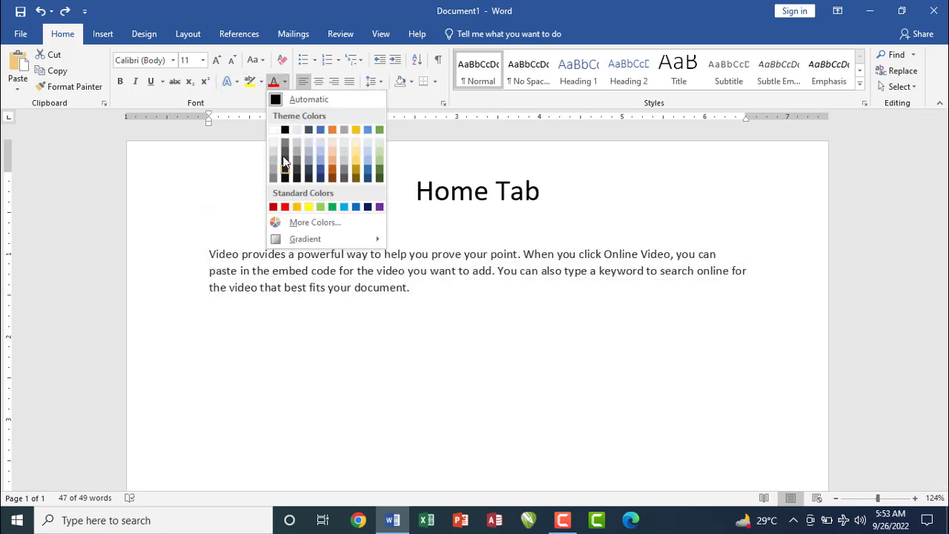
{"action": "left_click", "coordinate": [284, 207]}
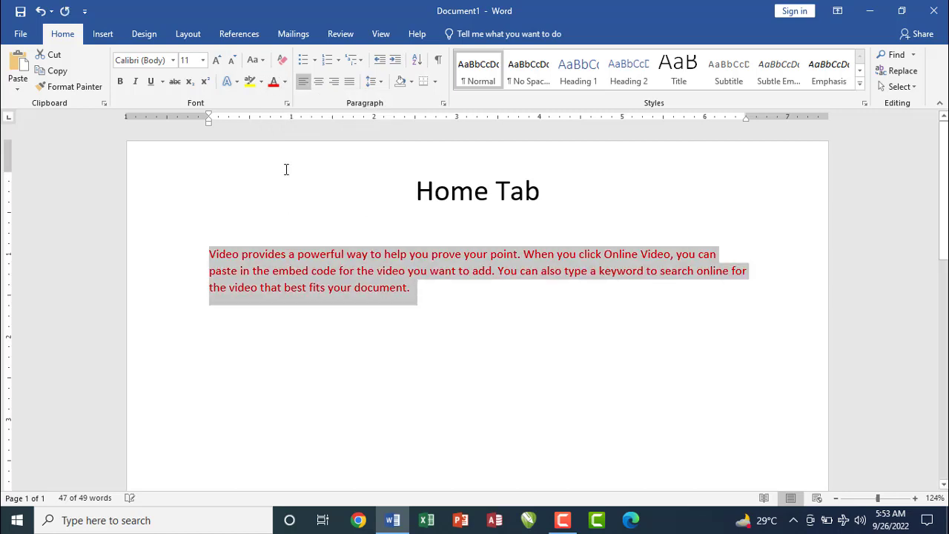
{"action": "left_click", "coordinate": [119, 81]}
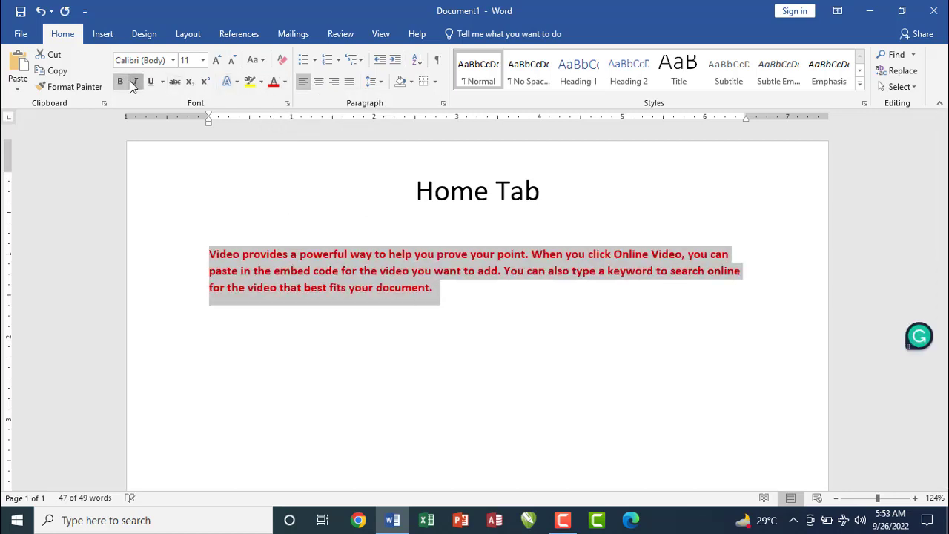
{"action": "left_click", "coordinate": [135, 81]}
{"action": "left_click", "coordinate": [150, 82]}
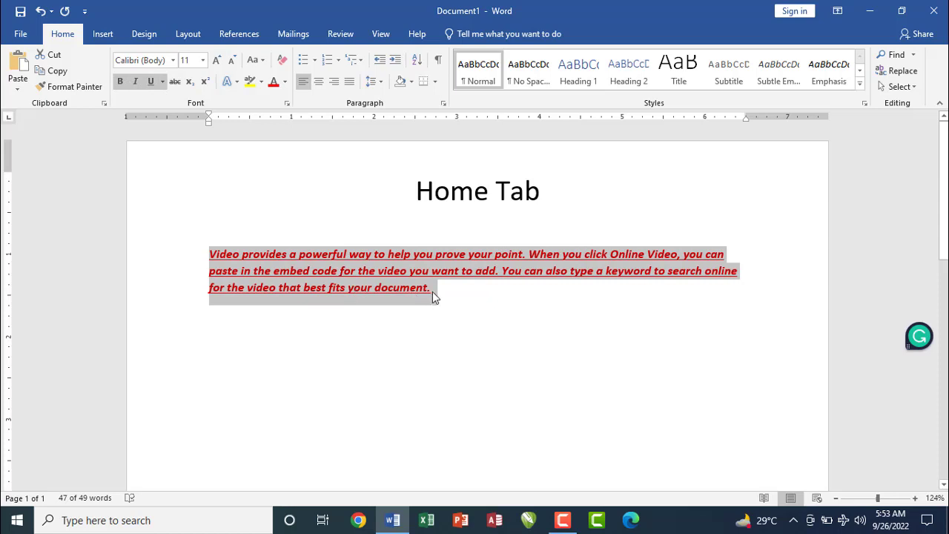
{"action": "left_click_drag", "start_coordinate": [432, 291], "coordinate": [241, 274]}
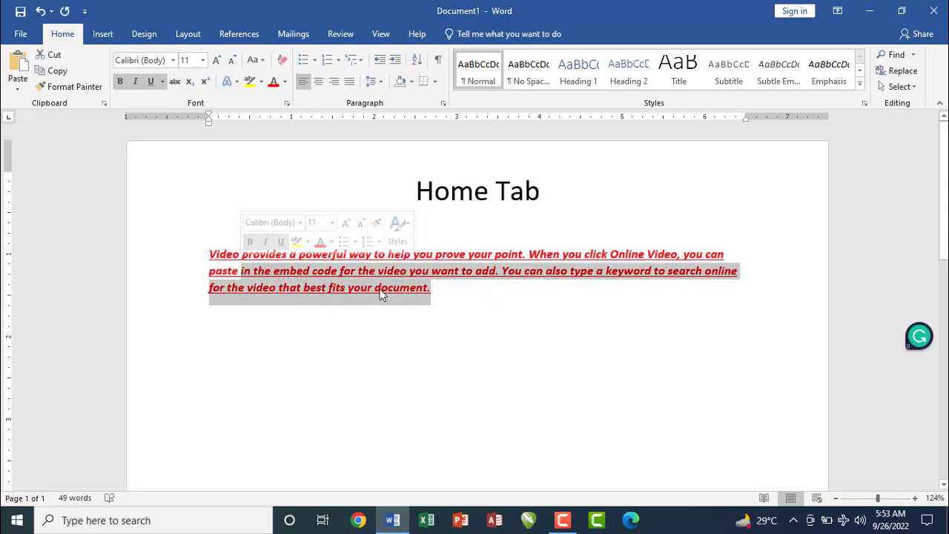
{"action": "left_click", "coordinate": [460, 272]}
{"action": "left_click", "coordinate": [446, 293]}
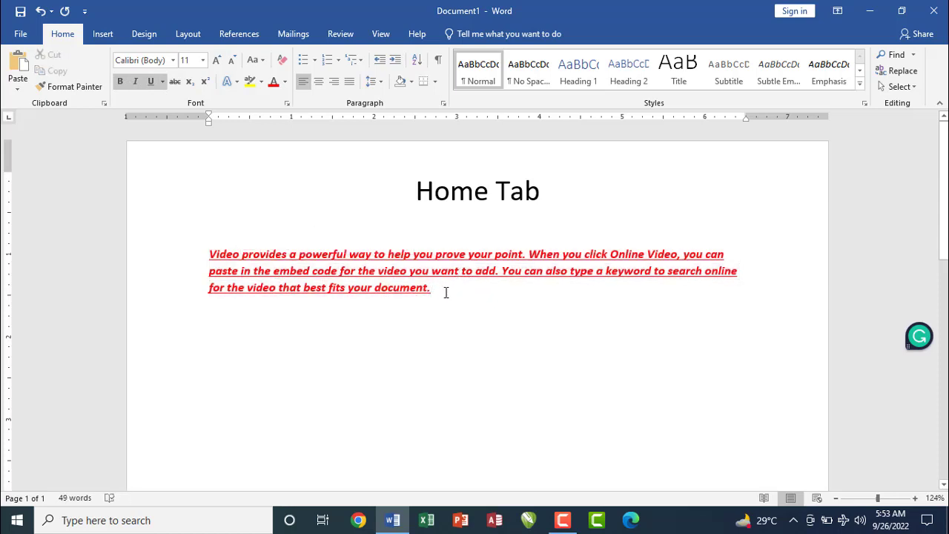
{"action": "key", "text": "Return"}
{"action": "key", "text": "Return"}
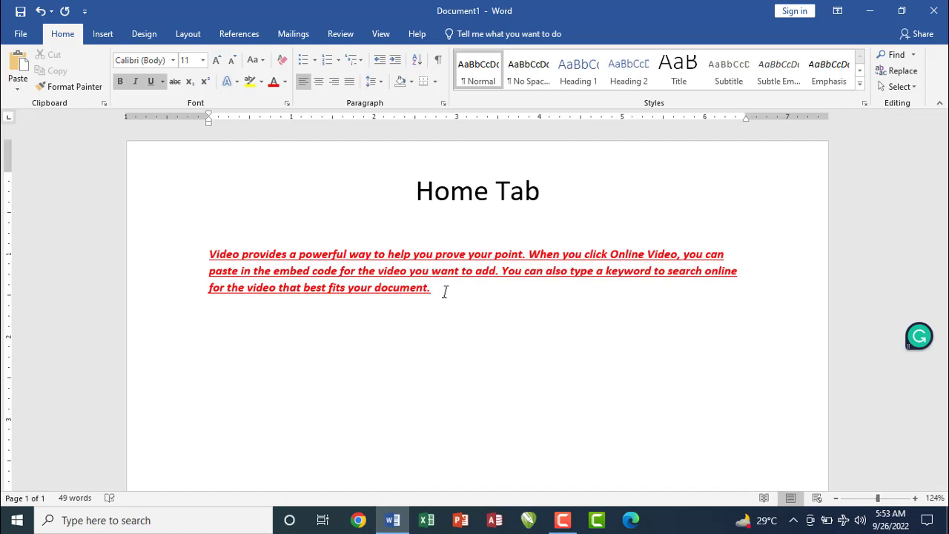
Step: Undo the added lines and the paragraph's underline, italic, bold and red colour formatting
{"action": "key", "text": "ctrl+z"}
{"action": "key", "text": "ctrl+z"}
{"action": "key", "text": "ctrl+z"}
{"action": "key", "text": "ctrl+z"}
{"action": "key", "text": "ctrl+z"}
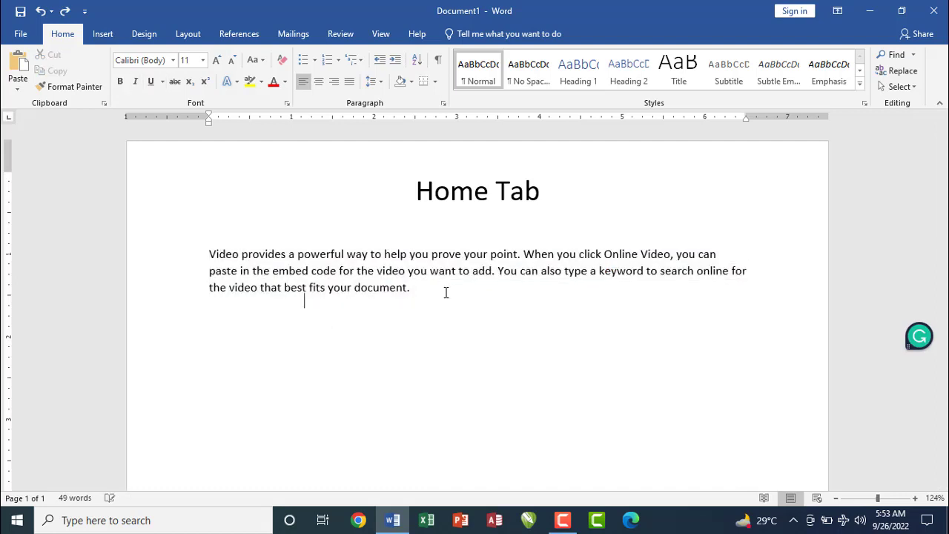
Step: Undo the preceding edits further so both copies of the paragraph are back below the title
{"action": "key", "text": "ctrl+z"}
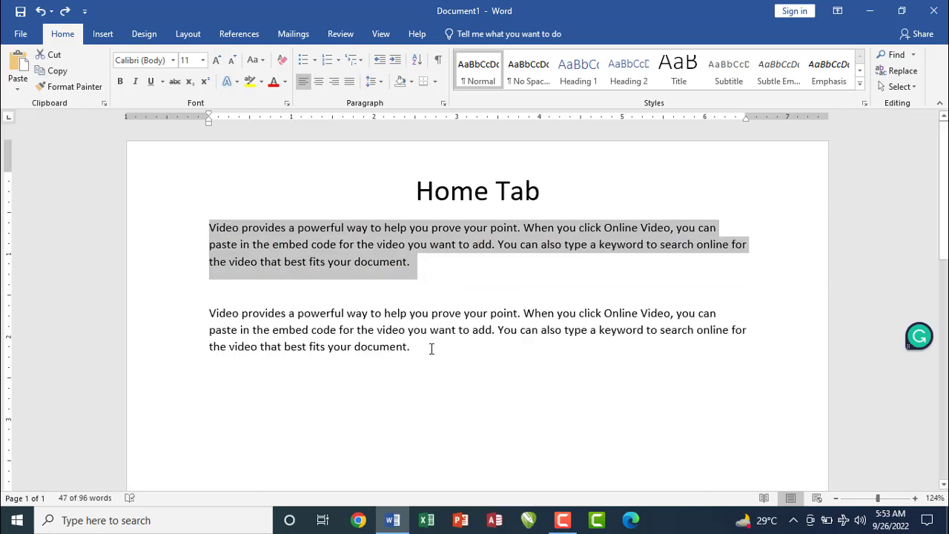
Step: Format the second paragraph as bold, italic, underlined text in the standard red colour
{"action": "left_click_drag", "start_coordinate": [432, 348], "coordinate": [200, 323]}
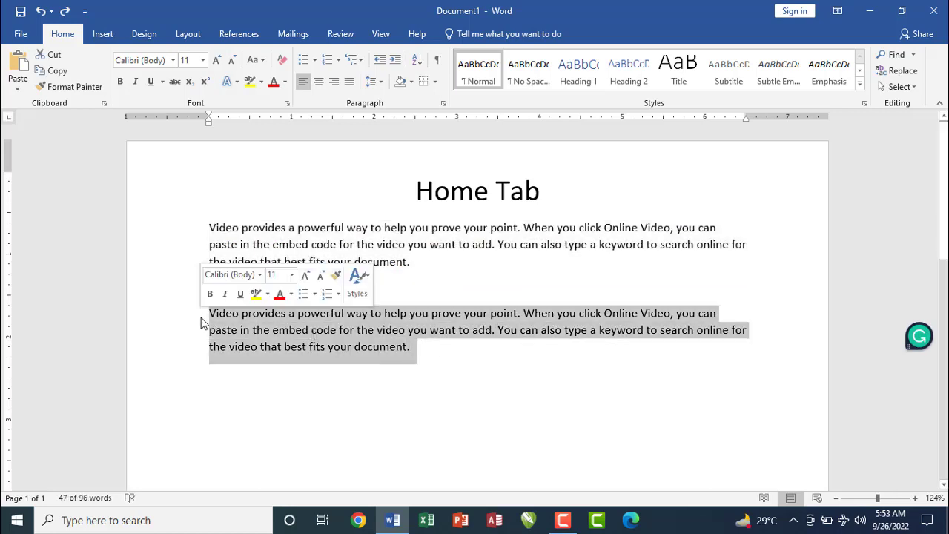
{"action": "left_click", "coordinate": [120, 81]}
{"action": "left_click", "coordinate": [135, 80]}
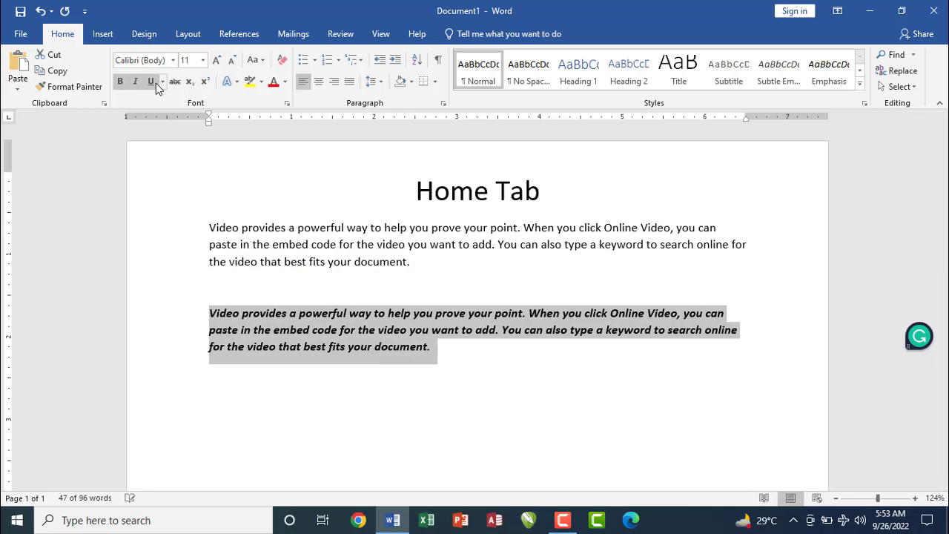
{"action": "left_click", "coordinate": [156, 83]}
{"action": "left_click", "coordinate": [285, 82]}
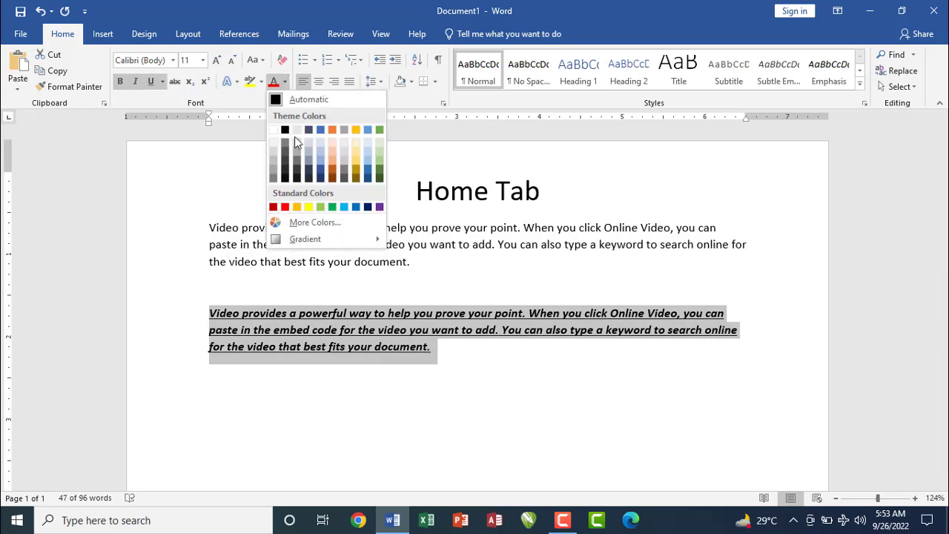
{"action": "left_click", "coordinate": [285, 207]}
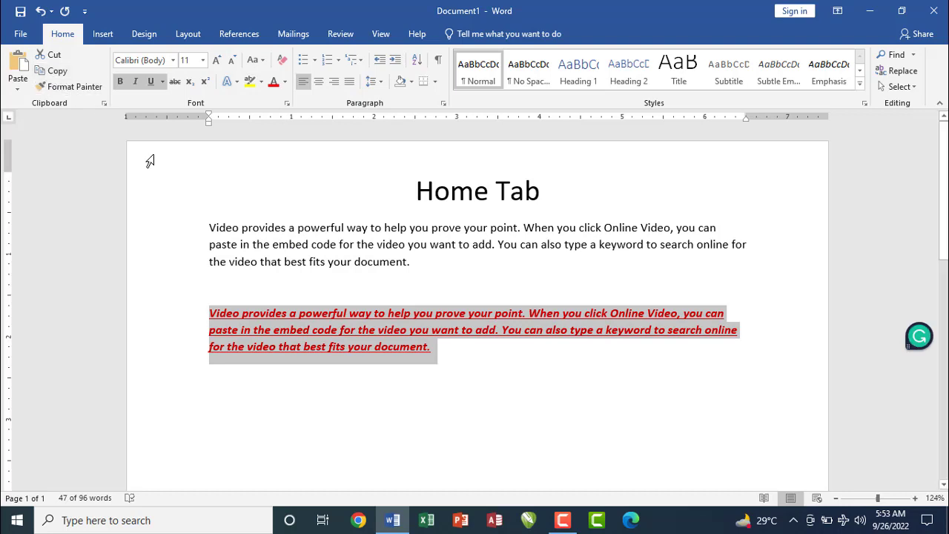
Step: Copy the second paragraph's red formatting onto the first paragraph with Format Painter, and undo it
{"action": "left_click", "coordinate": [91, 87]}
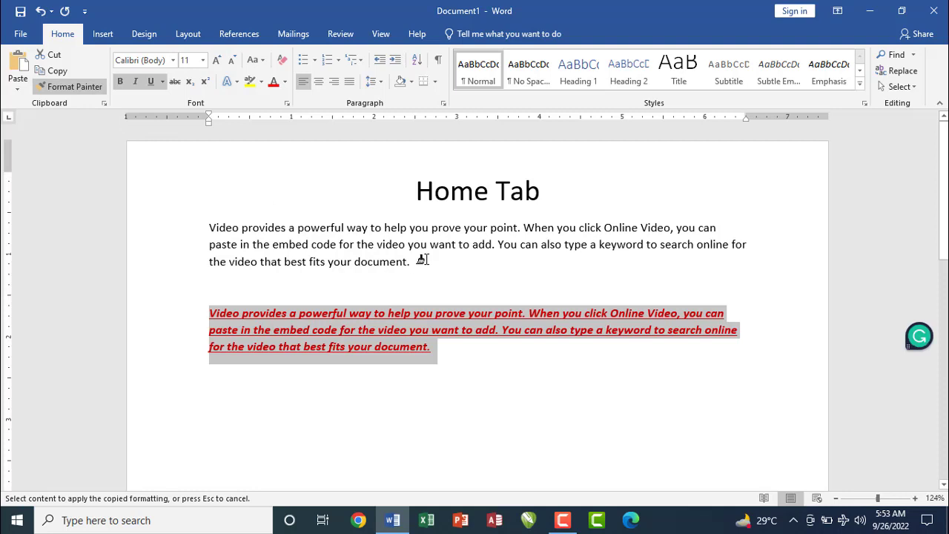
{"action": "mouse_move", "coordinate": [417, 261]}
{"action": "left_mouse_down"}
{"action": "mouse_move", "coordinate": [273, 244]}
{"action": "mouse_move", "coordinate": [211, 221]}
{"action": "left_mouse_up"}
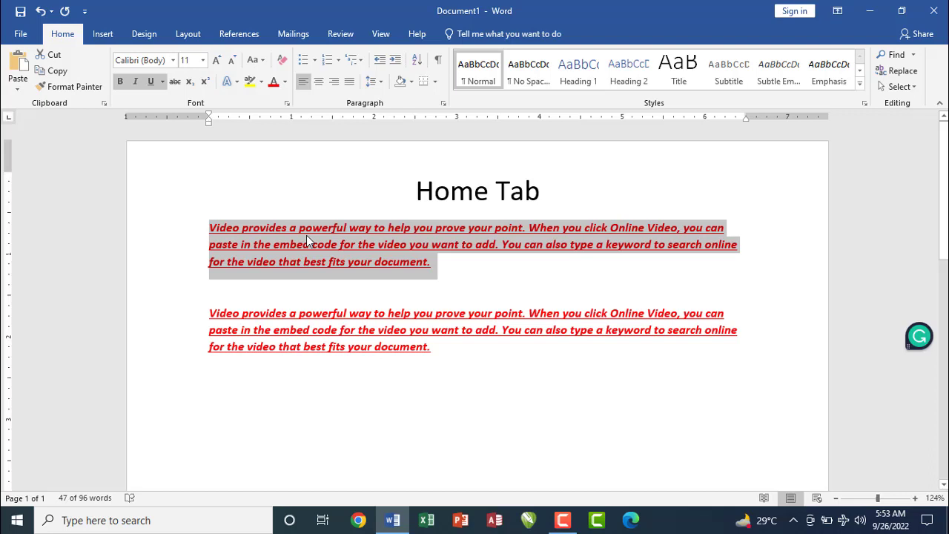
{"action": "key", "text": "ctrl+z"}
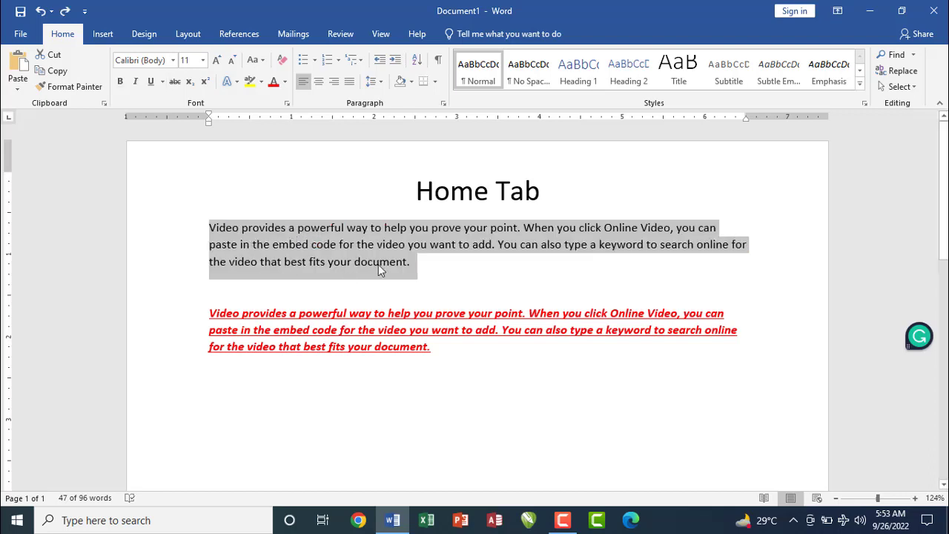
Step: Copy the first paragraph's plain formatting onto the red second paragraph with Format Painter, and undo it
{"action": "left_click", "coordinate": [423, 269]}
{"action": "mouse_move", "coordinate": [423, 267]}
{"action": "left_mouse_down"}
{"action": "mouse_move", "coordinate": [304, 259]}
{"action": "mouse_move", "coordinate": [205, 233]}
{"action": "left_mouse_up"}
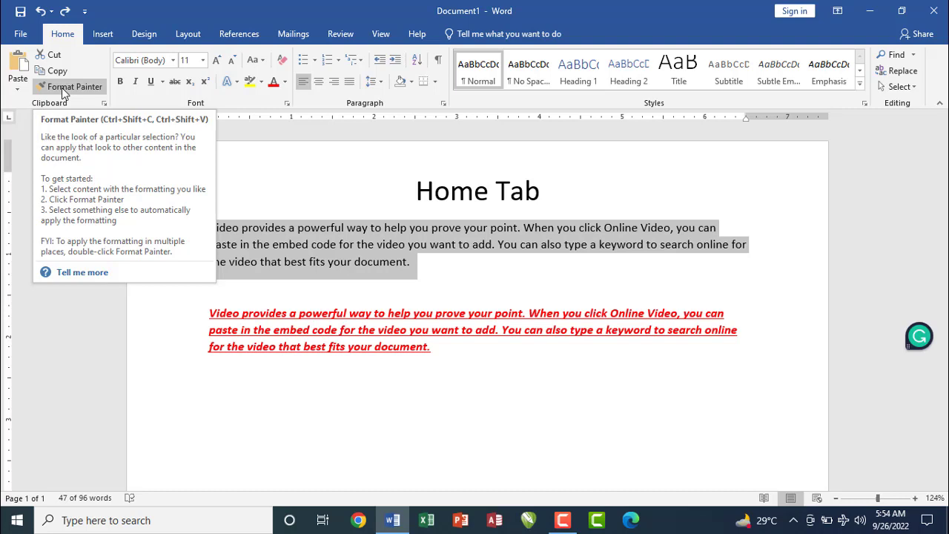
{"action": "left_click", "coordinate": [62, 87]}
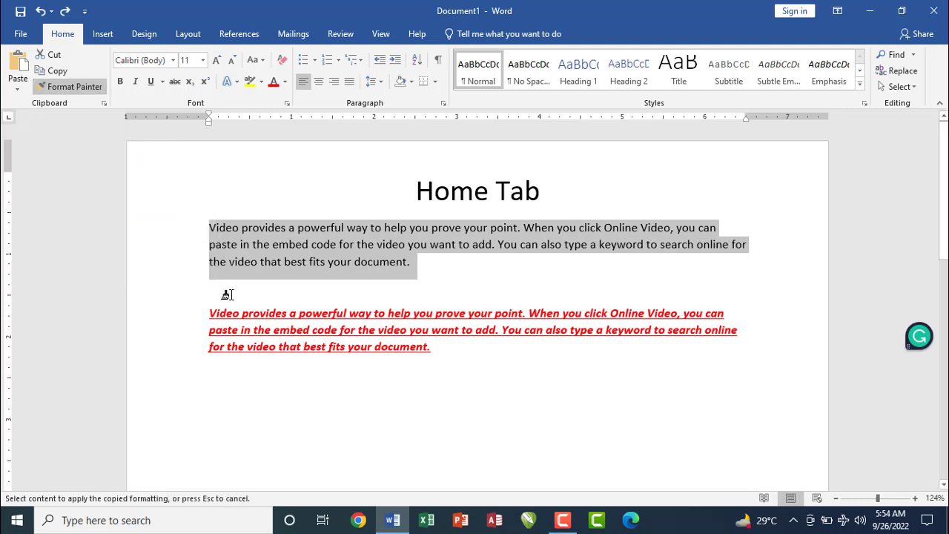
{"action": "mouse_move", "coordinate": [208, 310]}
{"action": "left_mouse_down"}
{"action": "mouse_move", "coordinate": [405, 362]}
{"action": "mouse_move", "coordinate": [469, 359]}
{"action": "left_mouse_up"}
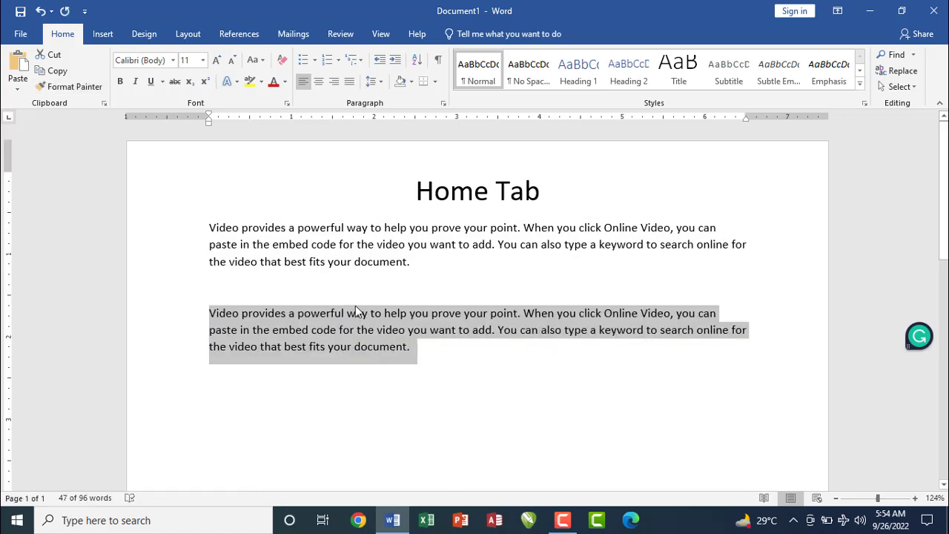
{"action": "key", "text": "ctrl+z"}
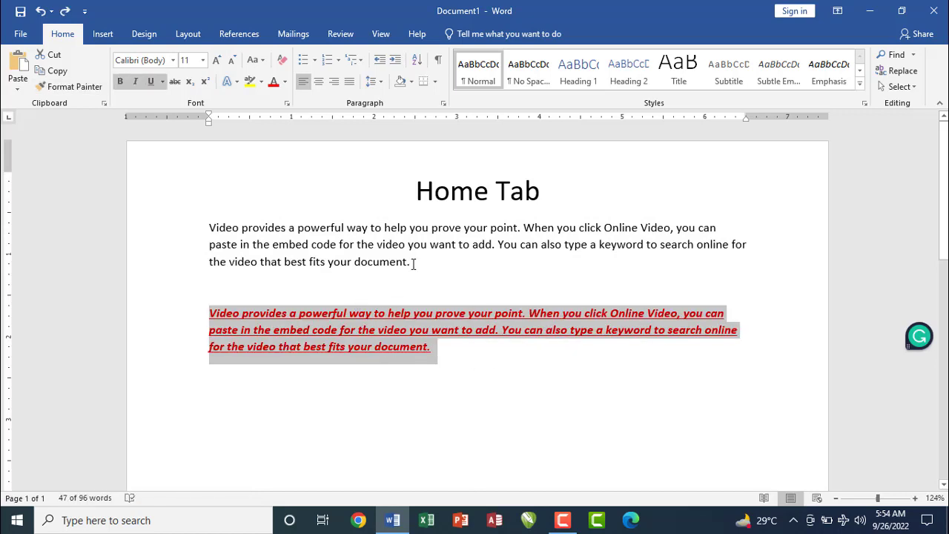
Step: Apply the second paragraph's red, bold, italic, underlined formatting to the whole first paragraph with Format Painter and clear the selection
{"action": "left_click_drag", "start_coordinate": [414, 264], "coordinate": [199, 230]}
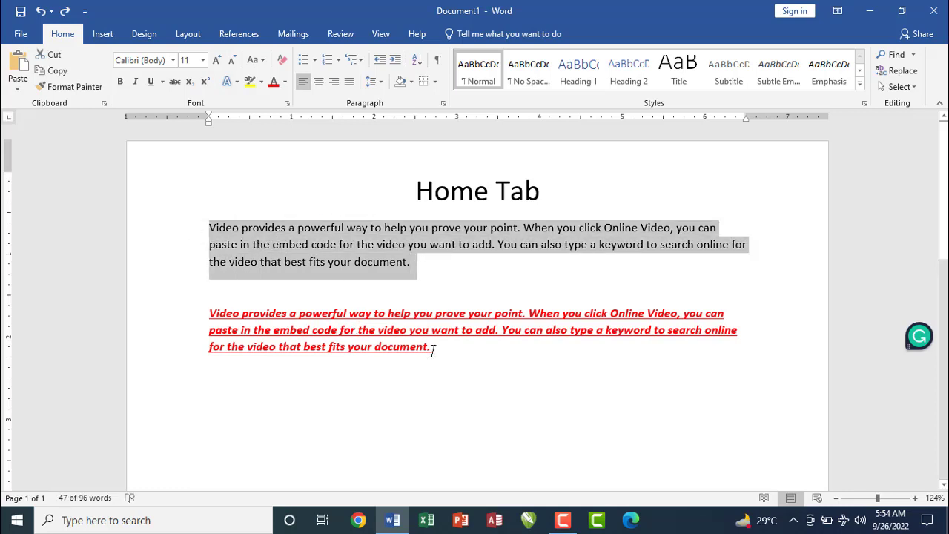
{"action": "left_click_drag", "start_coordinate": [430, 348], "coordinate": [213, 329]}
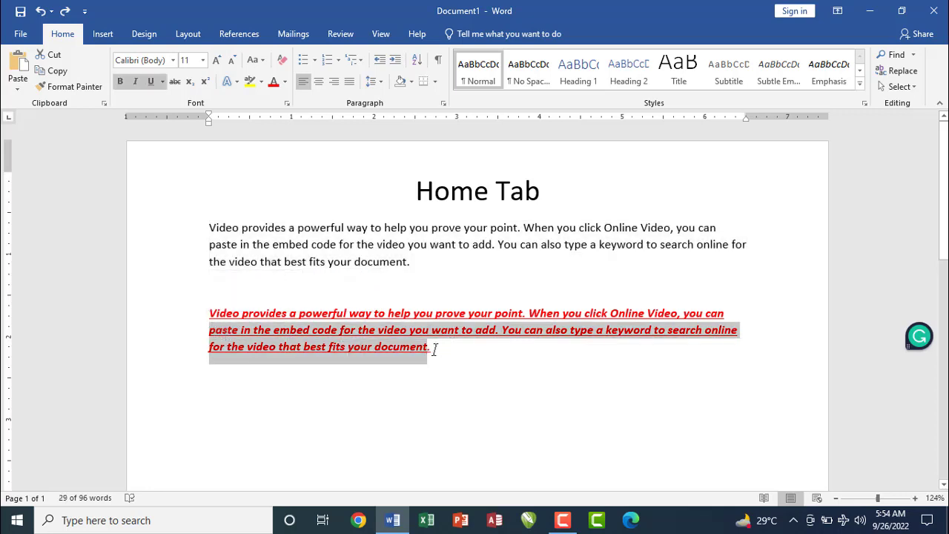
{"action": "left_click_drag", "start_coordinate": [433, 348], "coordinate": [207, 319]}
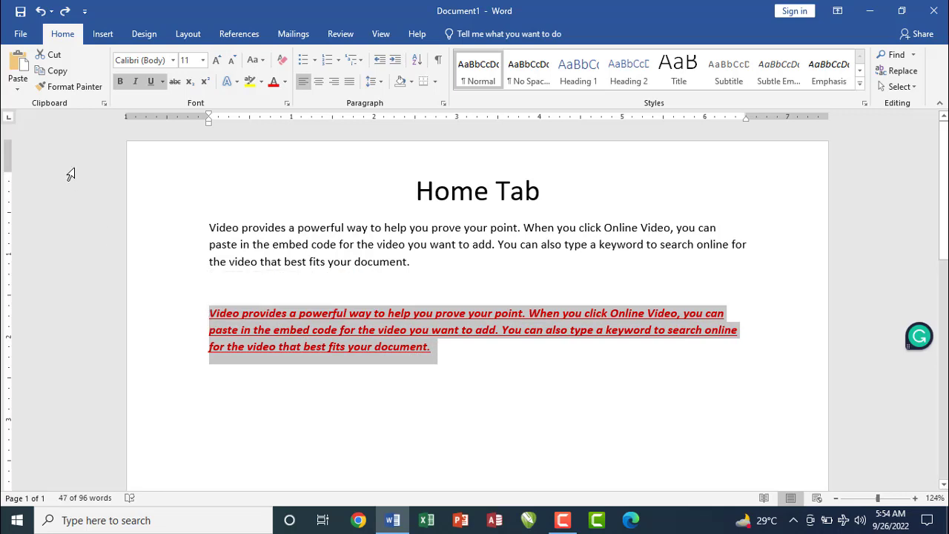
{"action": "left_click", "coordinate": [53, 86]}
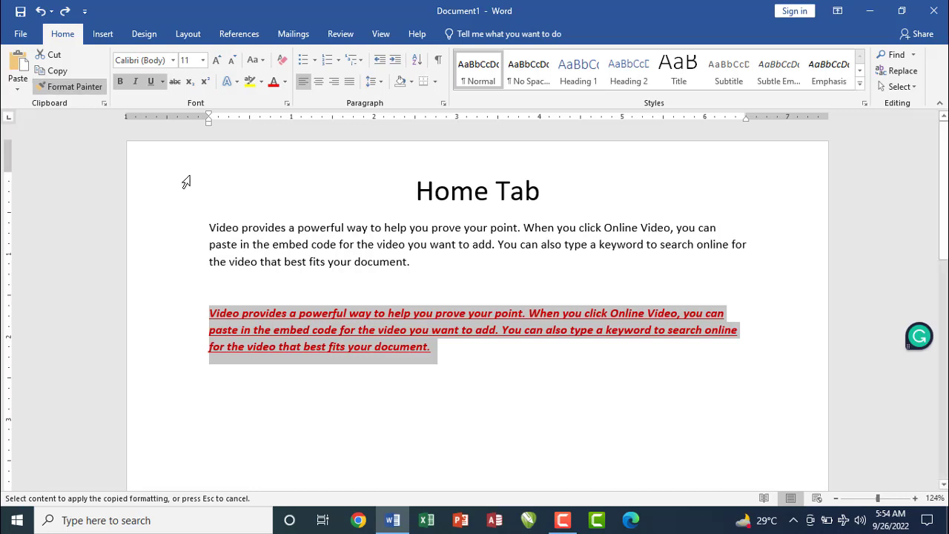
{"action": "mouse_move", "coordinate": [207, 224]}
{"action": "left_mouse_down"}
{"action": "mouse_move", "coordinate": [303, 222]}
{"action": "mouse_move", "coordinate": [448, 270]}
{"action": "left_mouse_up"}
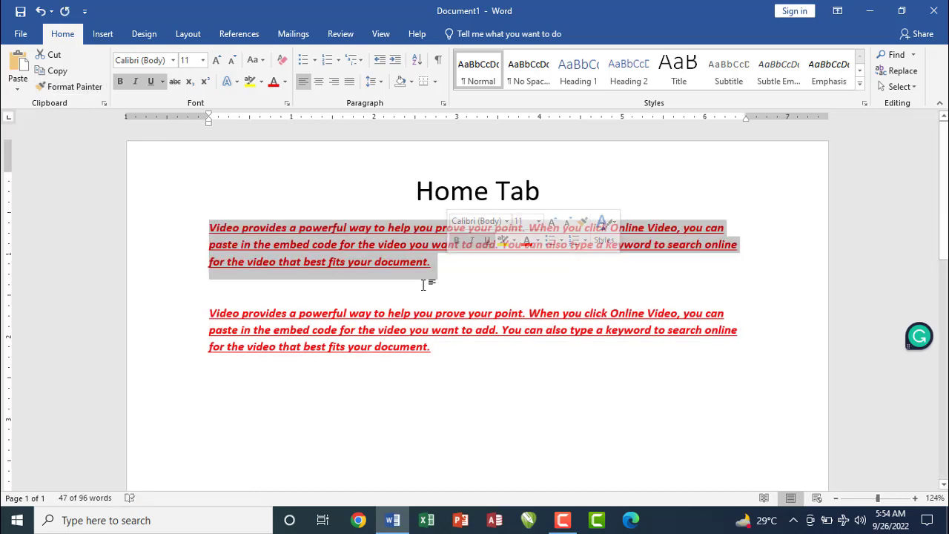
{"action": "left_click", "coordinate": [431, 276]}
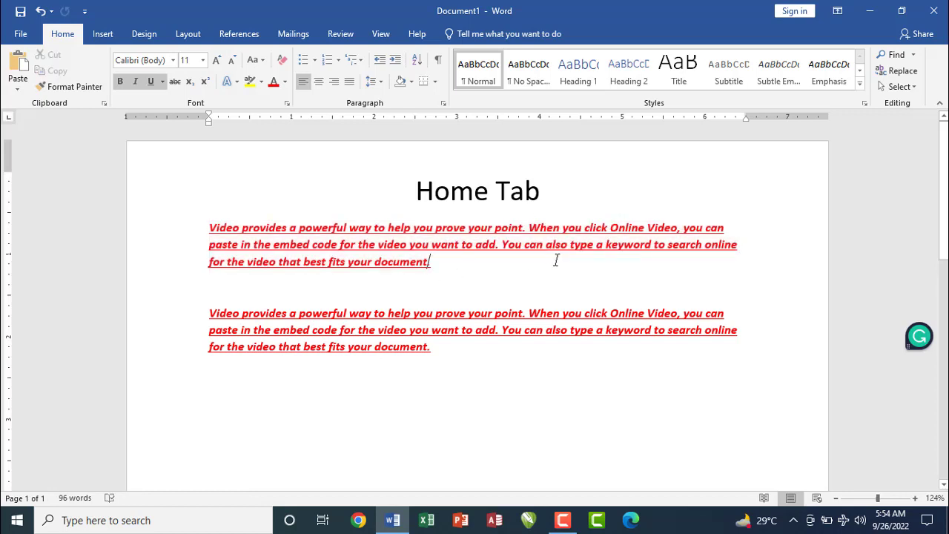
Step: Undo the painted formatting on the first paragraph and the second paragraph's red colour, underline, italic and bold
{"action": "key", "text": "ctrl+z"}
{"action": "key", "text": "ctrl+z"}
{"action": "key", "text": "ctrl+z"}
{"action": "key", "text": "ctrl+z"}
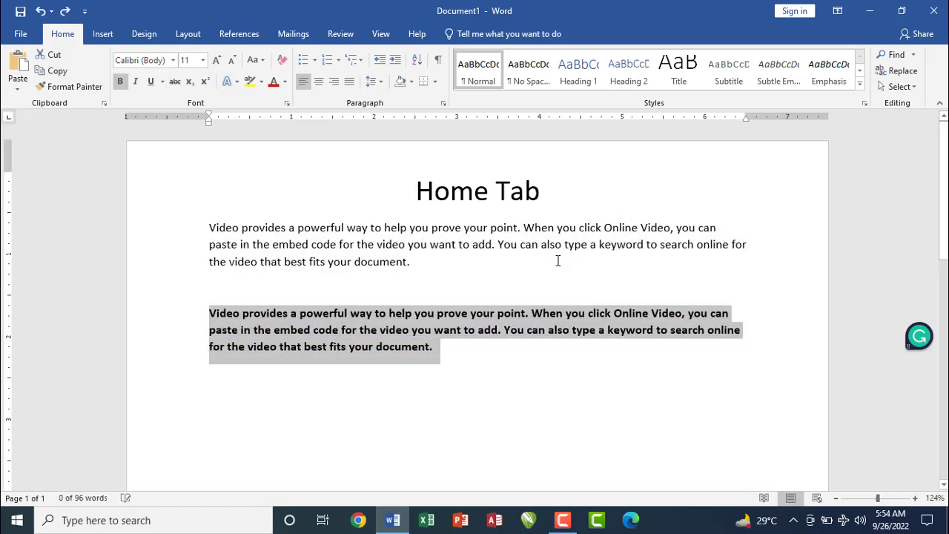
{"action": "key", "text": "ctrl+z"}
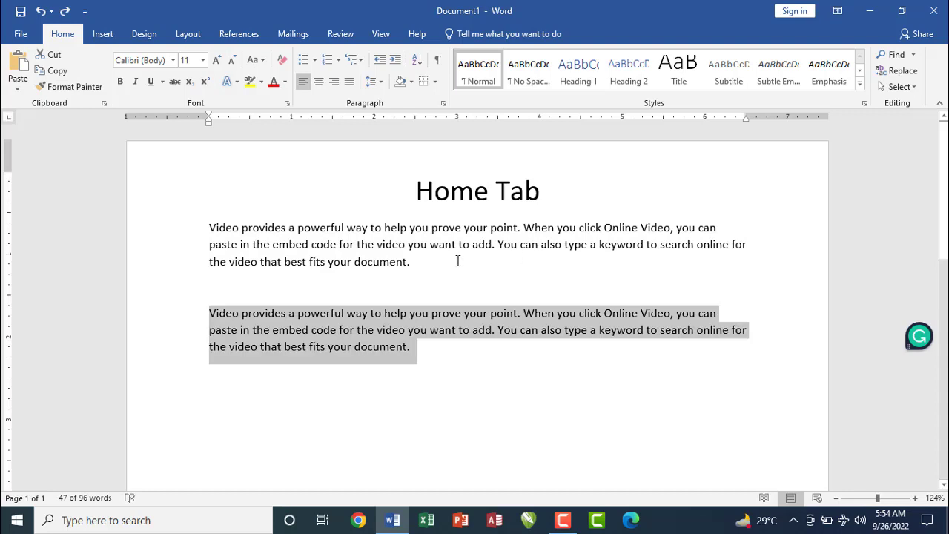
{"action": "left_click", "coordinate": [435, 260]}
{"action": "left_click_drag", "start_coordinate": [407, 265], "coordinate": [245, 235]}
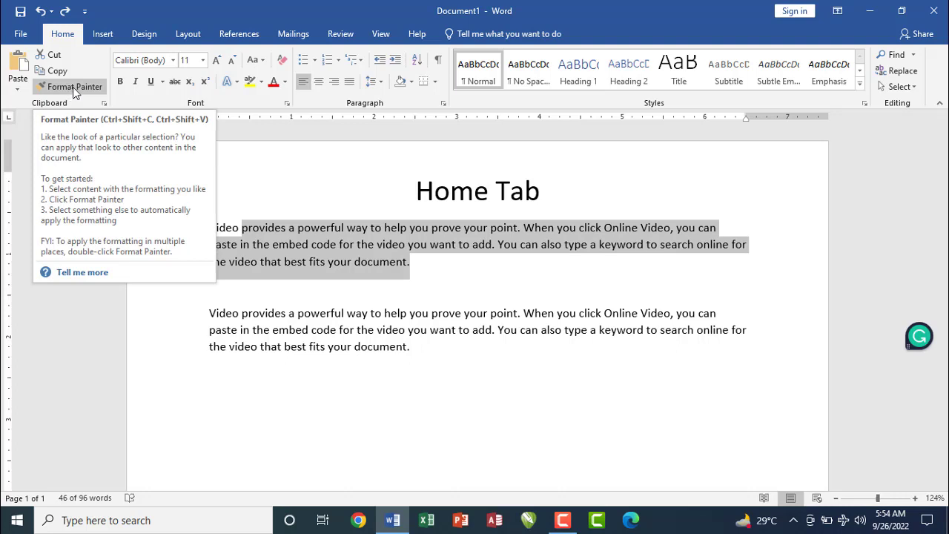
{"action": "left_click", "coordinate": [421, 268]}
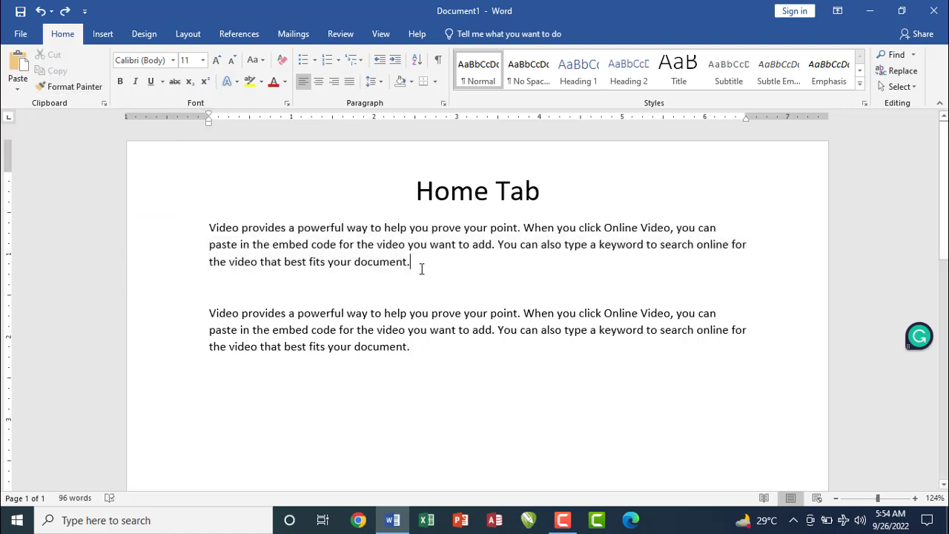
{"action": "left_click_drag", "start_coordinate": [396, 268], "coordinate": [203, 232]}
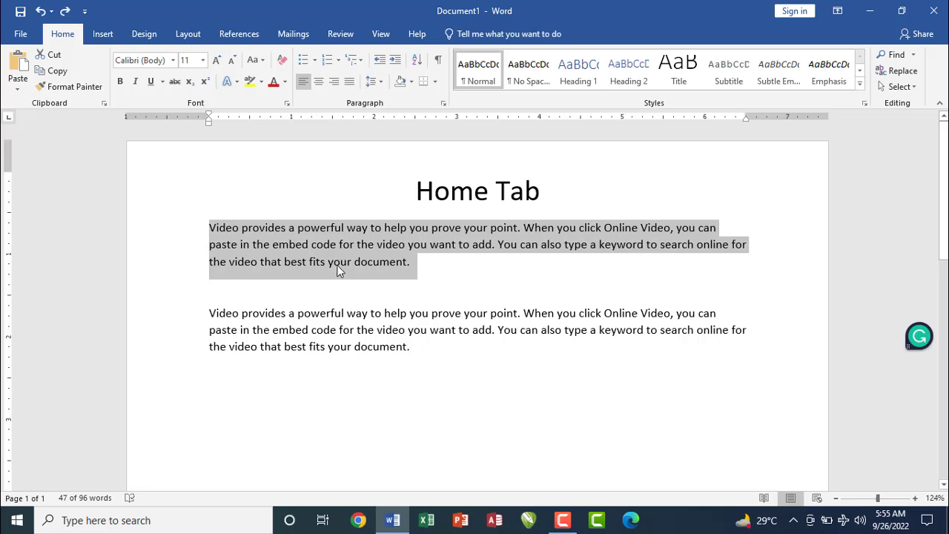
Step: Set the font of the whole first paragraph to Bahnschrift
{"action": "left_click", "coordinate": [229, 262]}
{"action": "left_click_drag", "start_coordinate": [209, 227], "coordinate": [423, 277]}
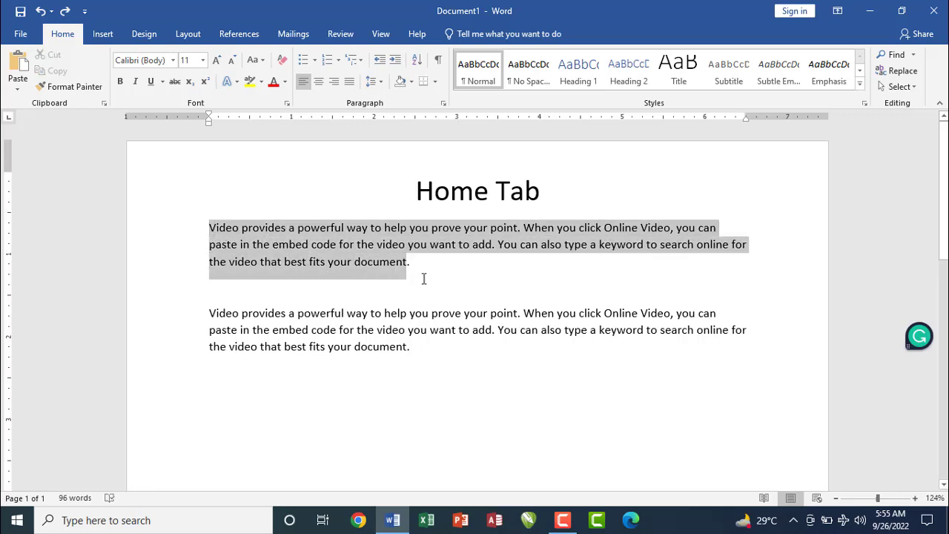
{"action": "left_click", "coordinate": [176, 66]}
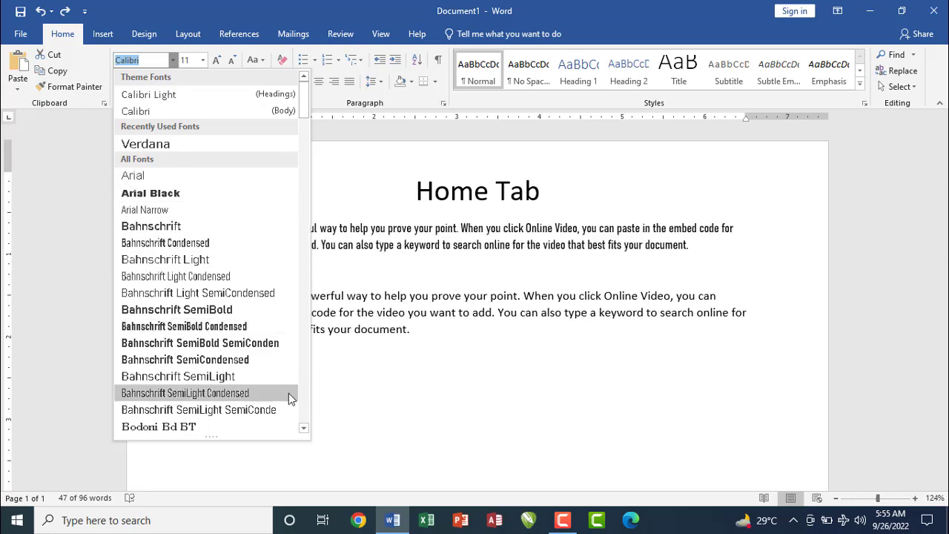
{"action": "left_click", "coordinate": [305, 428]}
{"action": "left_click", "coordinate": [304, 428]}
{"action": "scroll", "coordinate": [304, 428], "scroll_direction": "down", "scroll_amount": 1}
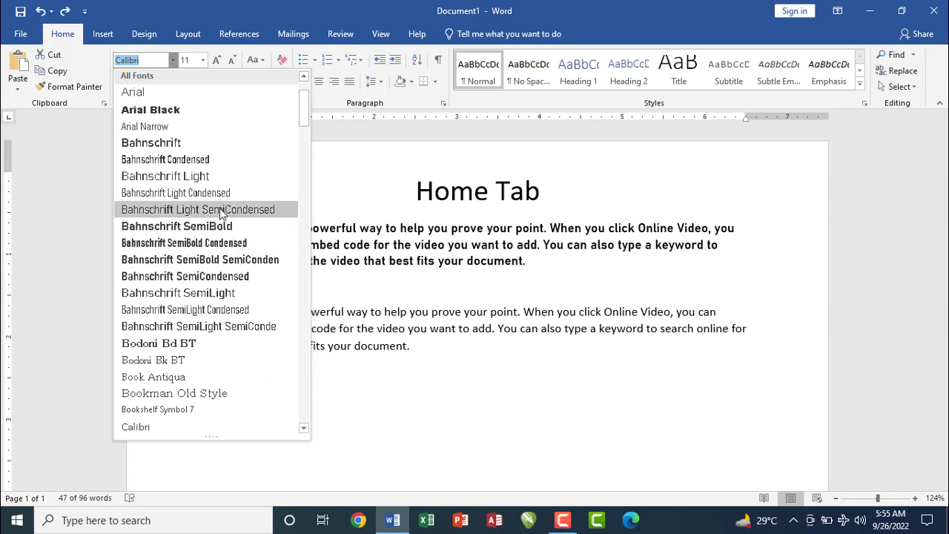
{"action": "left_click", "coordinate": [204, 144]}
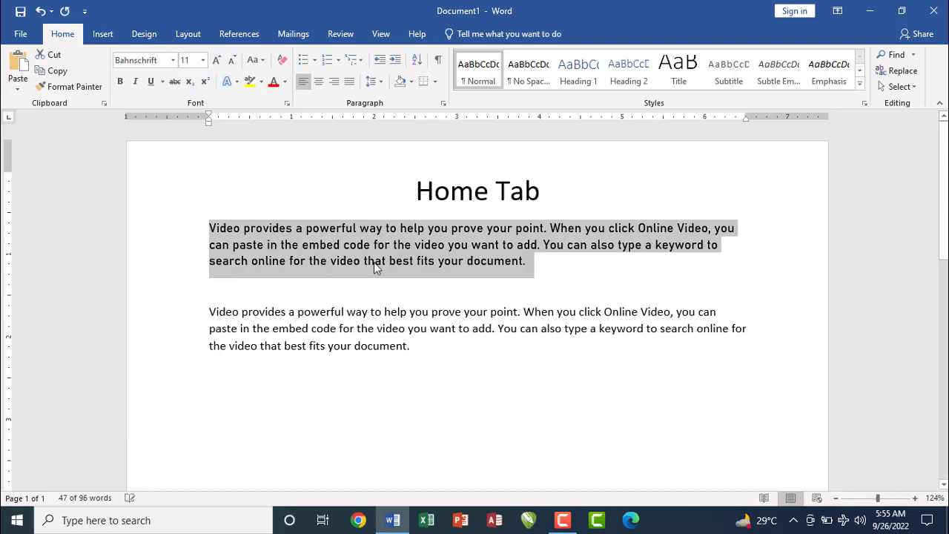
Step: Select the second paragraph, preview Arial Black and look through the other fonts in the Font dialog, and close it without applying
{"action": "left_click", "coordinate": [457, 329]}
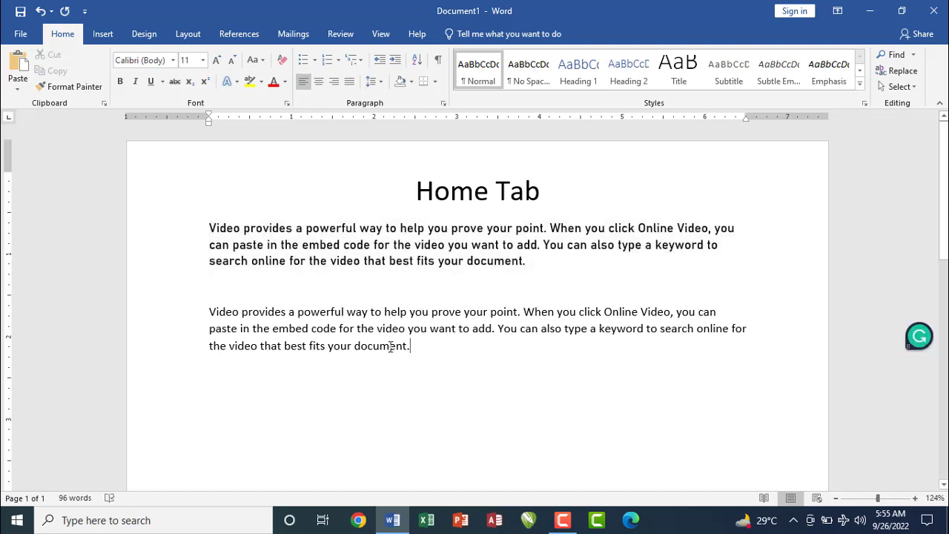
{"action": "left_click_drag", "start_coordinate": [399, 345], "coordinate": [208, 313]}
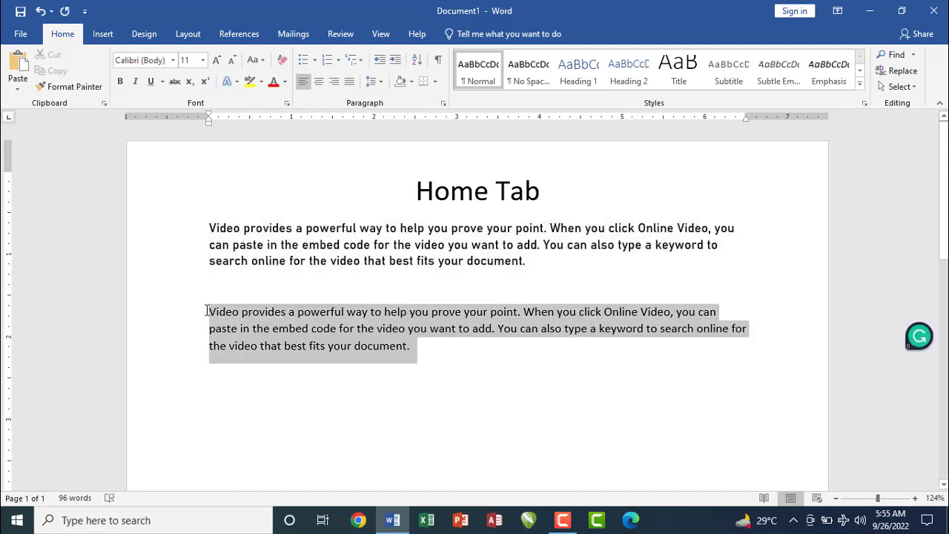
{"action": "left_click", "coordinate": [175, 64]}
{"action": "left_click", "coordinate": [175, 64]}
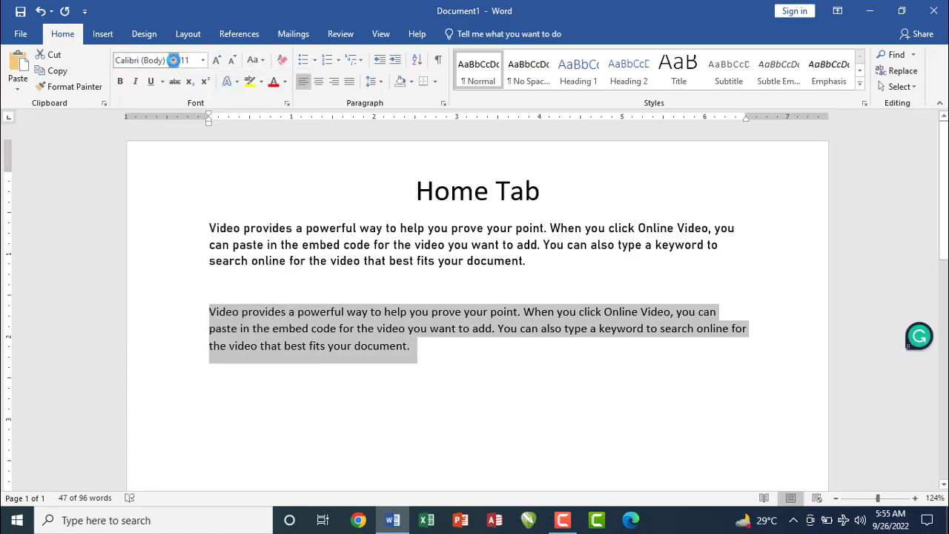
{"action": "left_click", "coordinate": [287, 103]}
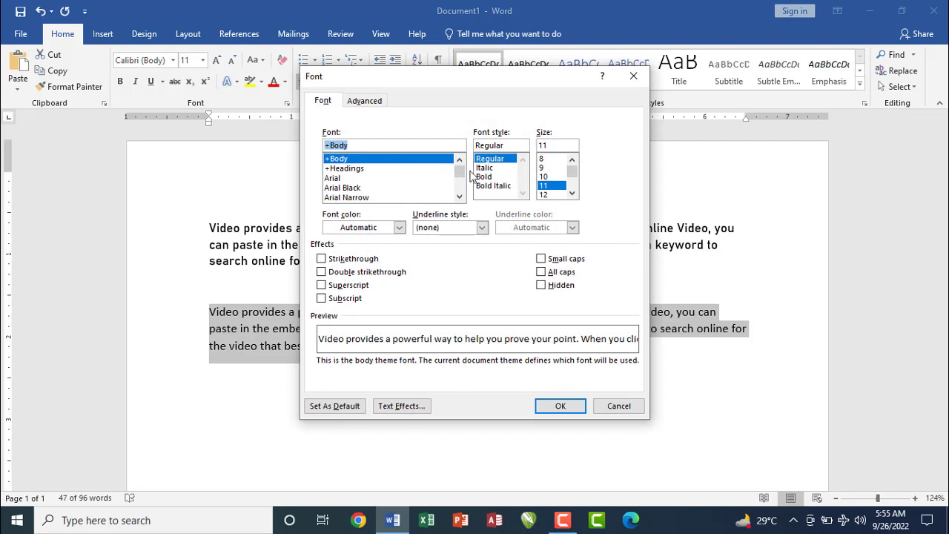
{"action": "left_click", "coordinate": [352, 189]}
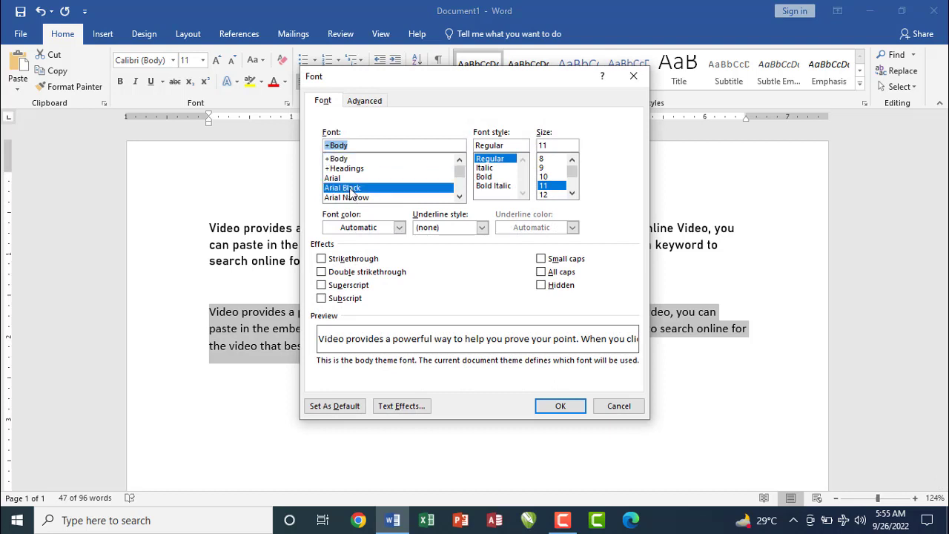
{"action": "left_click", "coordinate": [460, 197]}
{"action": "left_click", "coordinate": [460, 196]}
{"action": "left_click", "coordinate": [460, 196]}
{"action": "left_click", "coordinate": [460, 197]}
{"action": "left_click", "coordinate": [459, 197]}
{"action": "left_click", "coordinate": [461, 198]}
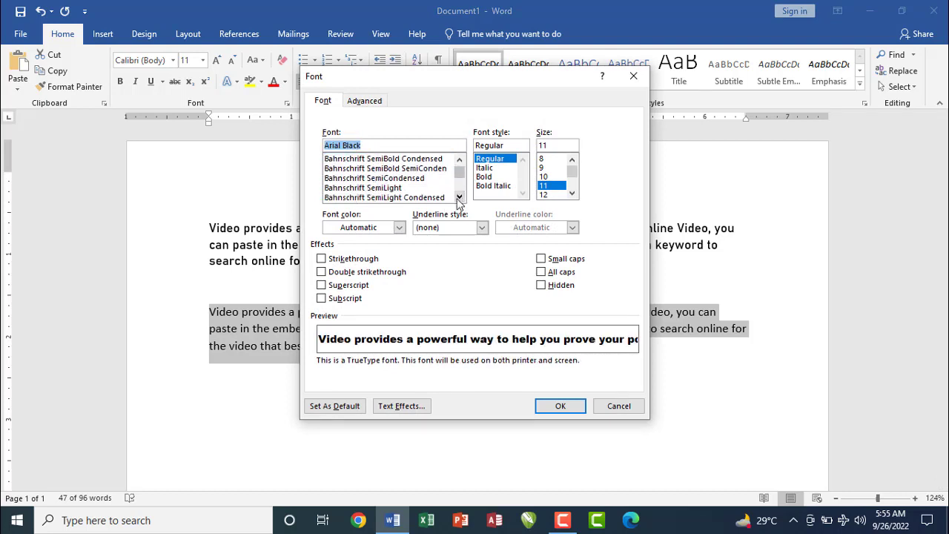
{"action": "left_click", "coordinate": [639, 78]}
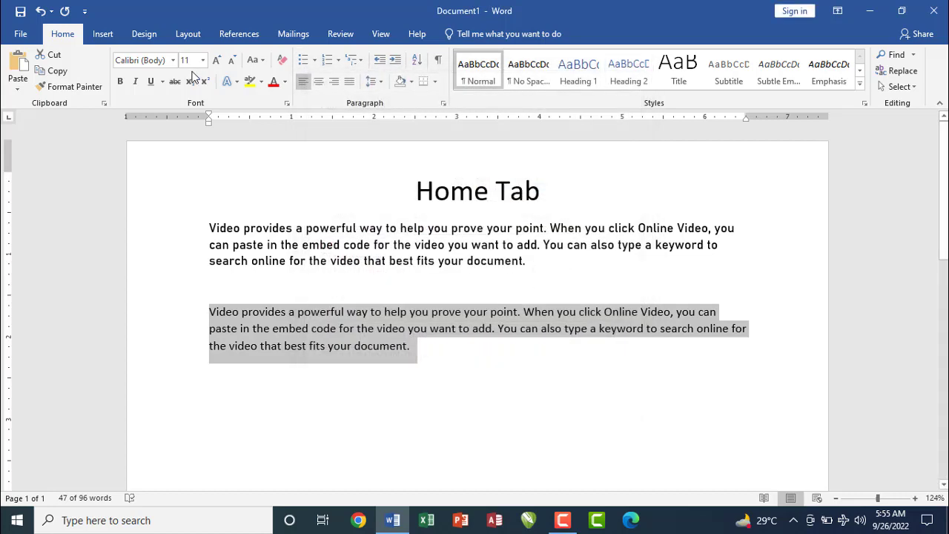
{"action": "left_click", "coordinate": [173, 60]}
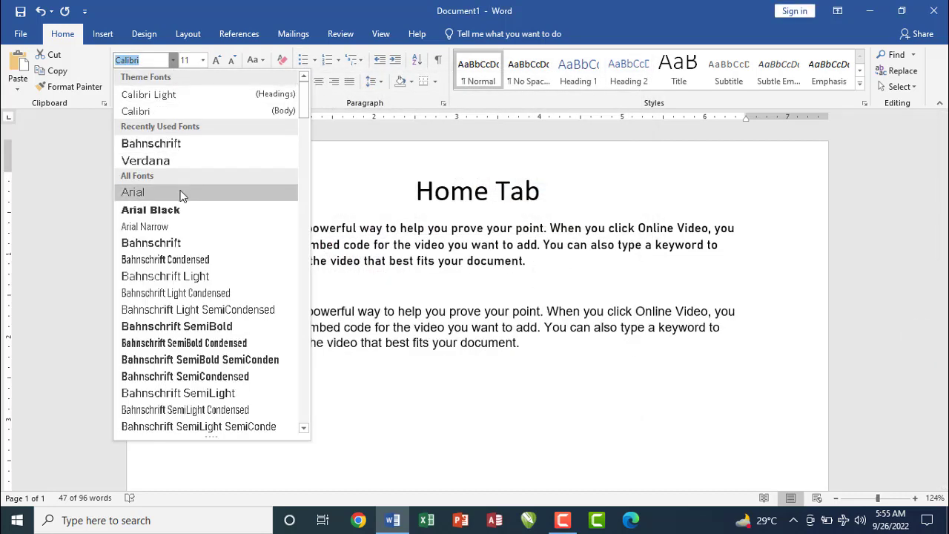
{"action": "key", "text": "Escape"}
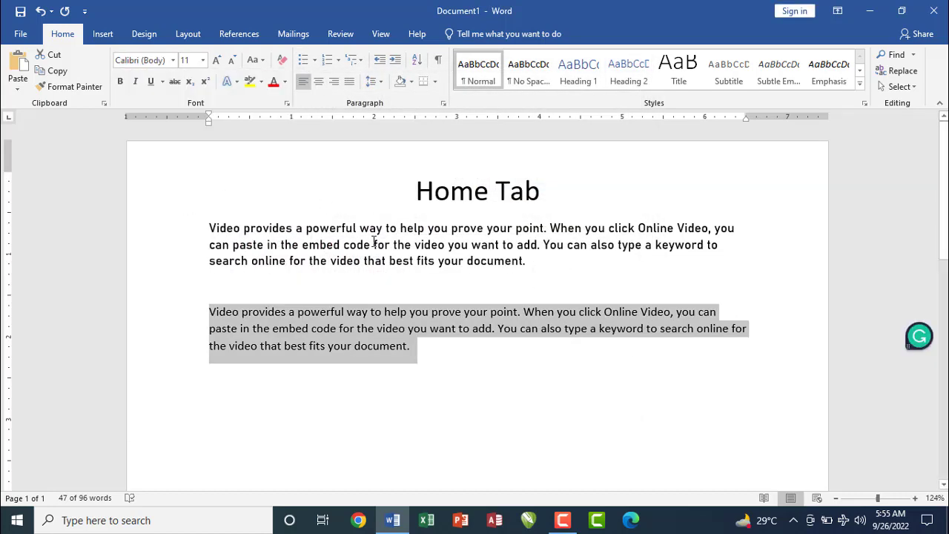
Step: Set the whole first paragraph's font size to 9, change it to 20 and finally to 20.5
{"action": "left_click_drag", "start_coordinate": [494, 261], "coordinate": [186, 235]}
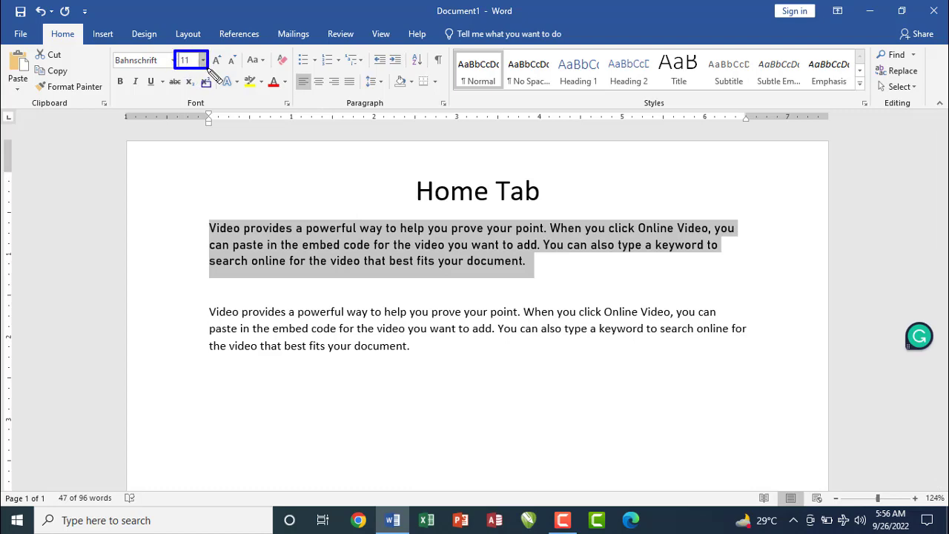
{"action": "left_click", "coordinate": [202, 60]}
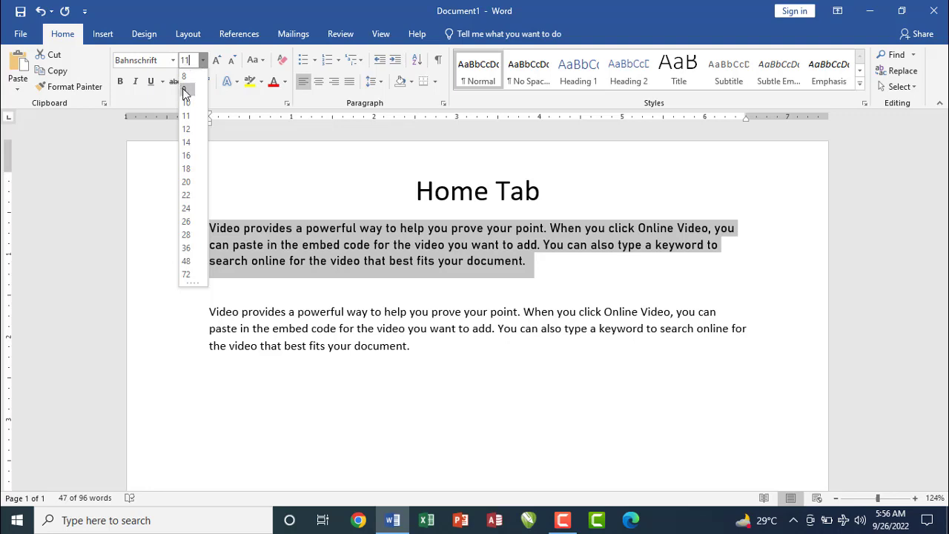
{"action": "left_click", "coordinate": [185, 88]}
{"action": "left_click", "coordinate": [187, 60]}
{"action": "type", "text": "20"}
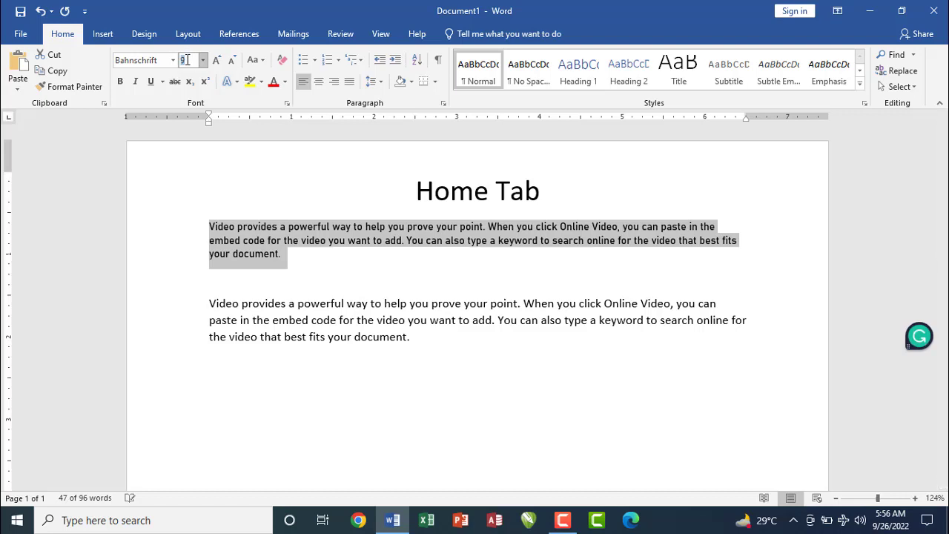
{"action": "key", "text": "Return"}
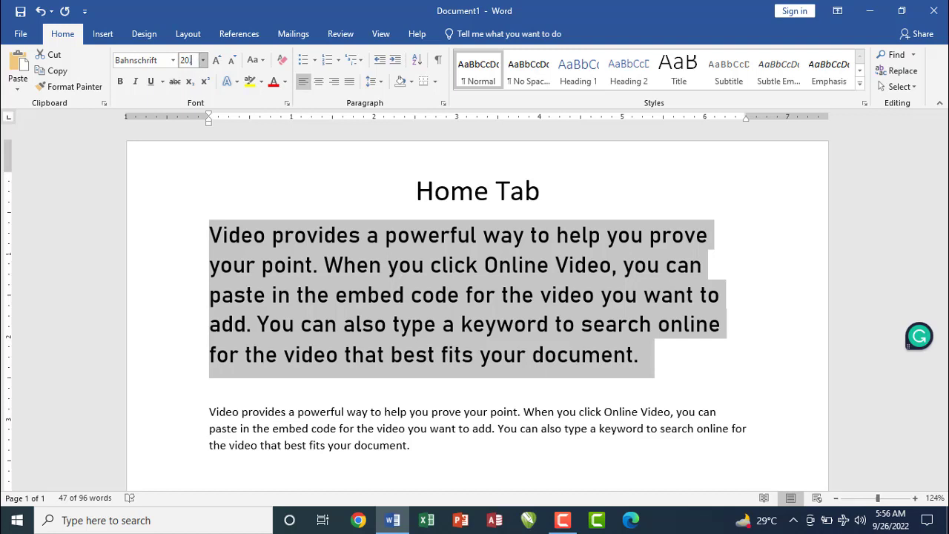
{"action": "type", "text": "20.5"}
{"action": "key", "text": "Return"}
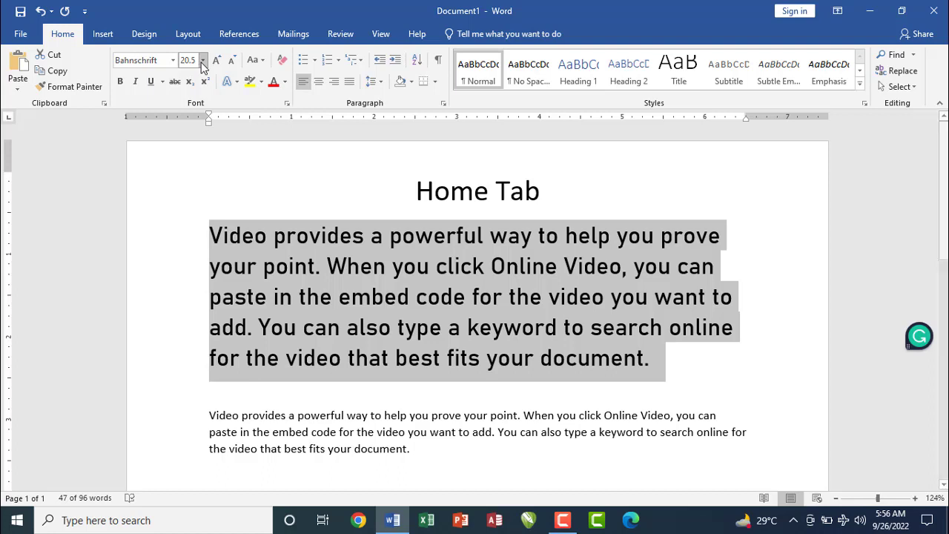
Step: Add a new line below the first paragraph and enter "]", replacing it with "["
{"action": "left_click", "coordinate": [664, 371]}
{"action": "key", "text": "Return"}
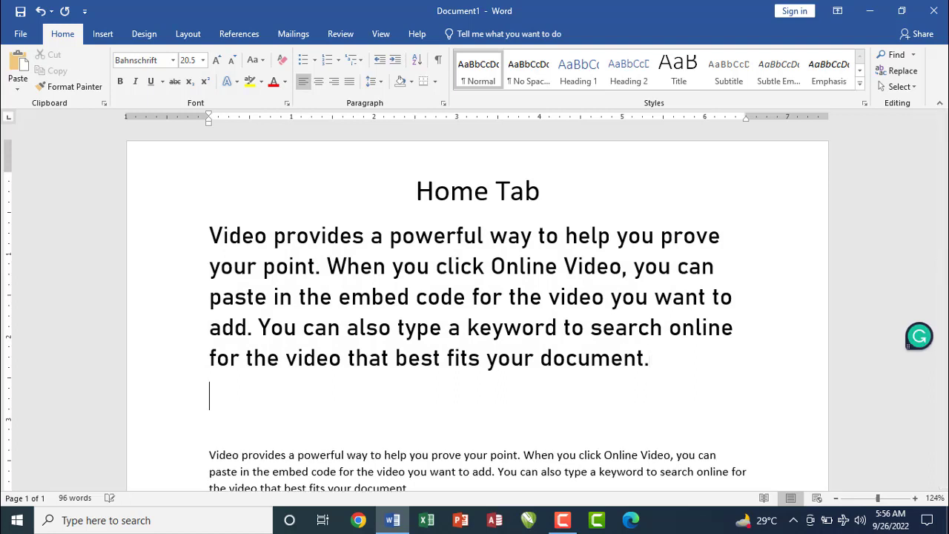
{"action": "type", "text": "]"}
{"action": "key", "text": "BackSpace"}
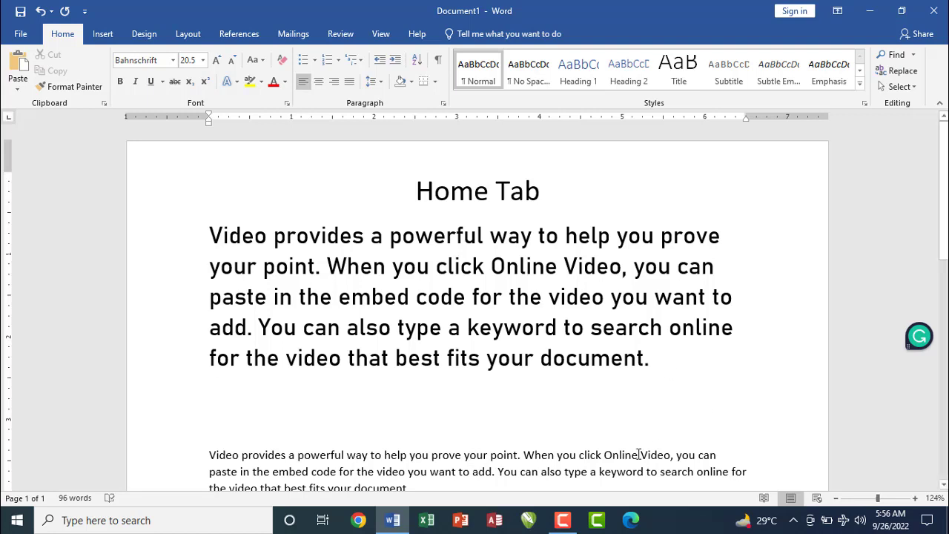
{"action": "type", "text": "["}
Step: Select the second paragraph, enlarge its font one point at a time to 16, and reduce it to 12
{"action": "left_click_drag", "start_coordinate": [208, 452], "coordinate": [433, 401]}
{"action": "key", "text": "ctrl+bracketright"}
{"action": "key", "text": "ctrl+bracketright"}
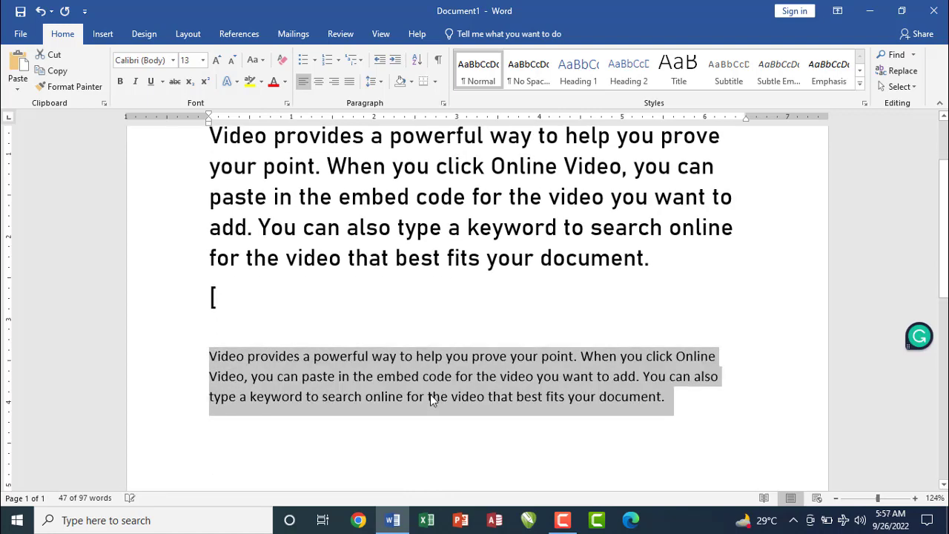
{"action": "key", "text": "ctrl+bracketright"}
{"action": "key", "text": "ctrl+bracketright"}
{"action": "key", "text": "ctrl+bracketright"}
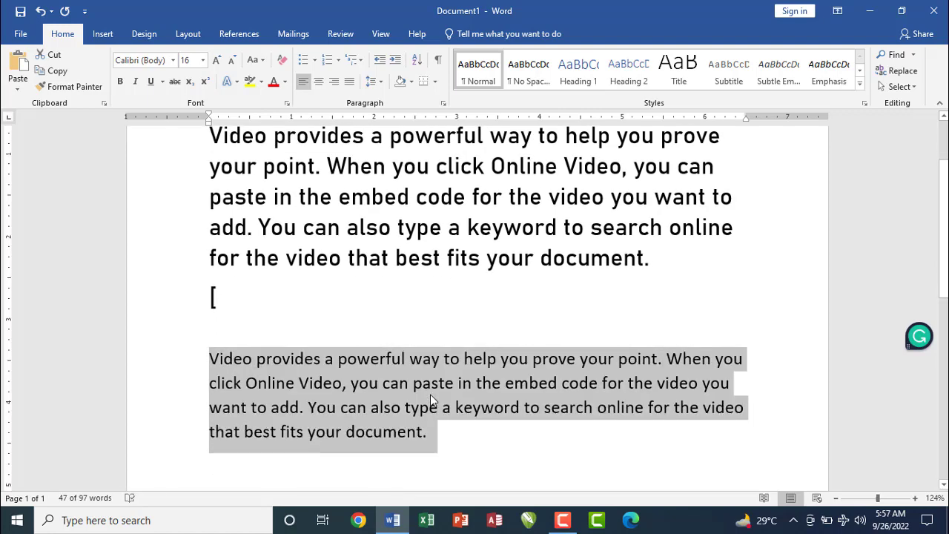
{"action": "key", "text": "ctrl+bracketleft"}
{"action": "key", "text": "ctrl+bracketleft"}
{"action": "key", "text": "ctrl+bracketleft"}
{"action": "key", "text": "ctrl+bracketleft"}
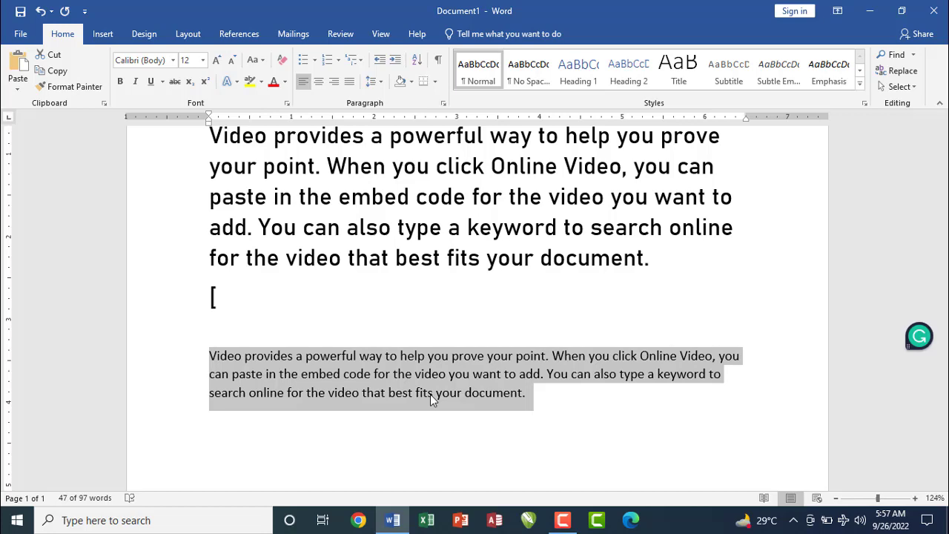
Step: Enlarge the second paragraph's font point by point to 22 and reduce it to 11
{"action": "key", "text": "ctrl+bracketright"}
{"action": "key", "text": "ctrl+bracketright"}
{"action": "key", "text": "ctrl+bracketright"}
{"action": "key", "text": "ctrl+bracketright"}
{"action": "key", "text": "ctrl+bracketright"}
{"action": "key", "text": "ctrl+bracketright"}
{"action": "key", "text": "ctrl+bracketright"}
{"action": "key", "text": "ctrl+bracketright"}
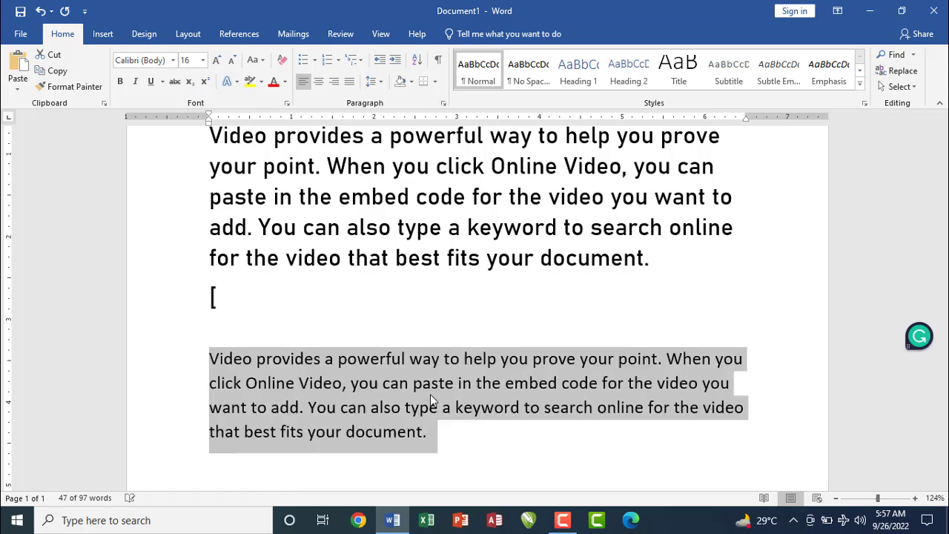
{"action": "key", "text": "ctrl+bracketright"}
{"action": "key", "text": "ctrl+bracketright"}
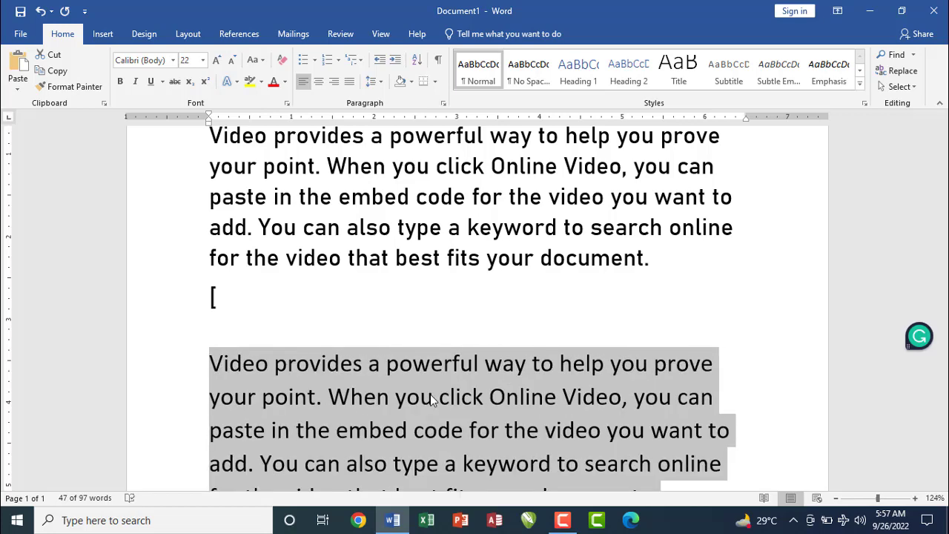
{"action": "key", "text": "ctrl+bracketleft"}
{"action": "key", "text": "ctrl+bracketleft"}
{"action": "key", "text": "ctrl+bracketleft"}
{"action": "key", "text": "ctrl+bracketleft"}
{"action": "key", "text": "ctrl+bracketleft"}
{"action": "key", "text": "ctrl+bracketleft"}
{"action": "key", "text": "ctrl+bracketleft"}
{"action": "key", "text": "ctrl+bracketleft"}
{"action": "key", "text": "ctrl+bracketleft"}
{"action": "key", "text": "ctrl+bracketleft"}
{"action": "key", "text": "ctrl+bracketleft"}
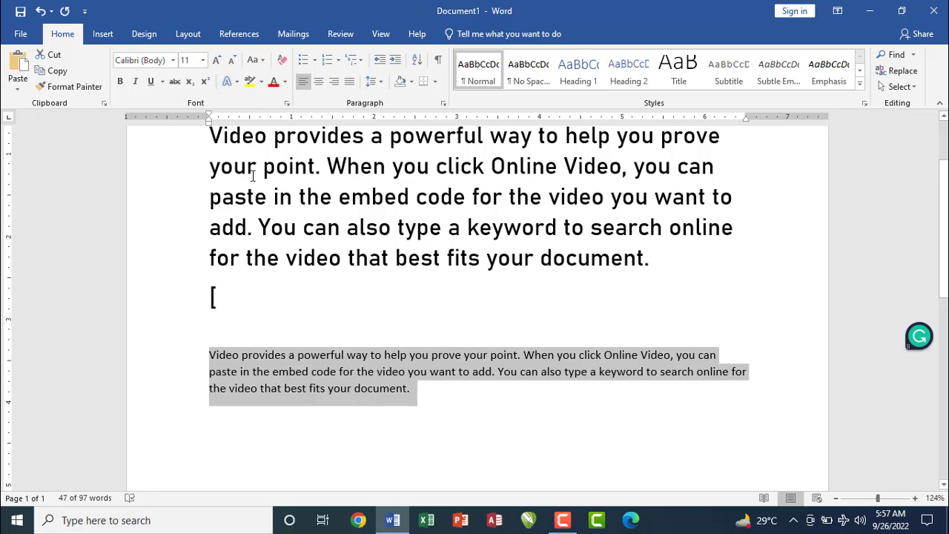
Step: Increase the second paragraph's font by a few single points and bring it back to 11
{"action": "key", "text": "ctrl+bracketright"}
{"action": "key", "text": "ctrl+bracketright"}
{"action": "key", "text": "ctrl+bracketright"}
{"action": "key", "text": "ctrl+bracketright"}
{"action": "key", "text": "ctrl+bracketleft"}
{"action": "key", "text": "ctrl+bracketleft"}
{"action": "key", "text": "ctrl+bracketleft"}
{"action": "key", "text": "ctrl+bracketleft"}
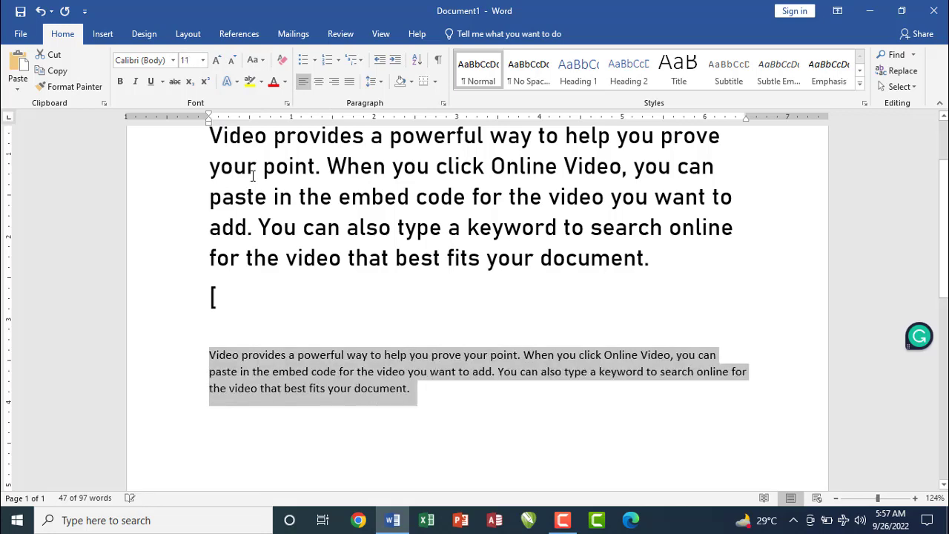
Step: Grow the second paragraph's font through the preset sizes past 16 and shrink it back to 11
{"action": "left_click", "coordinate": [217, 61]}
{"action": "left_click", "coordinate": [218, 61]}
{"action": "left_click", "coordinate": [218, 61]}
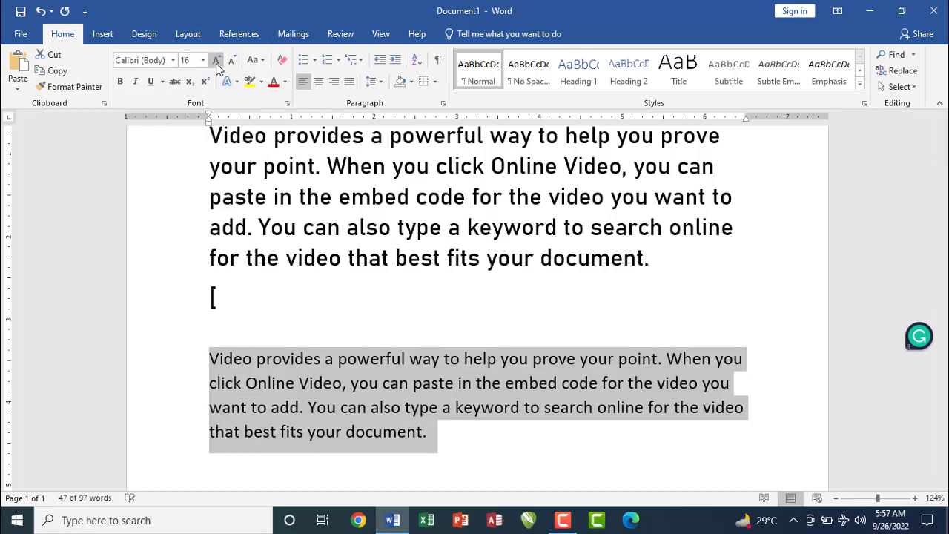
{"action": "left_click", "coordinate": [217, 62]}
{"action": "left_click", "coordinate": [233, 63]}
{"action": "left_click", "coordinate": [232, 63]}
{"action": "left_click", "coordinate": [233, 62]}
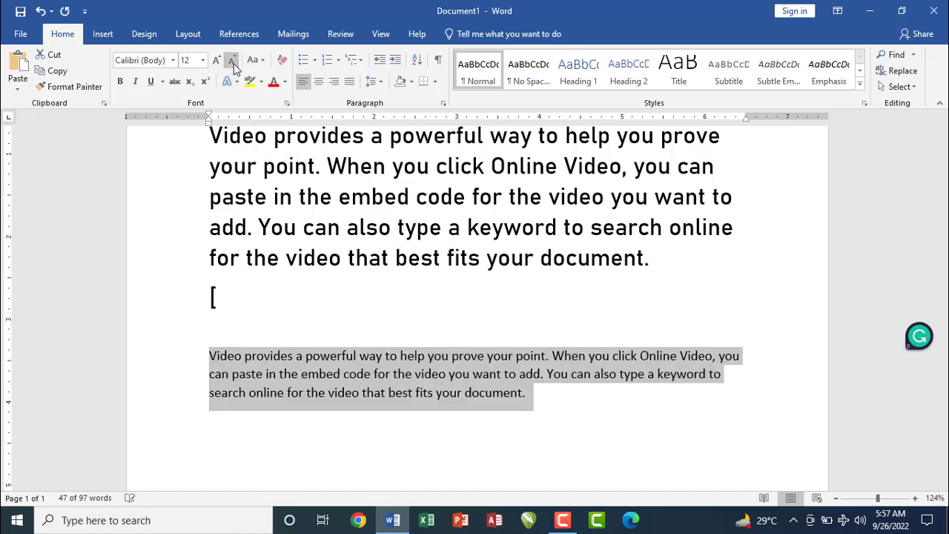
{"action": "left_click", "coordinate": [233, 62]}
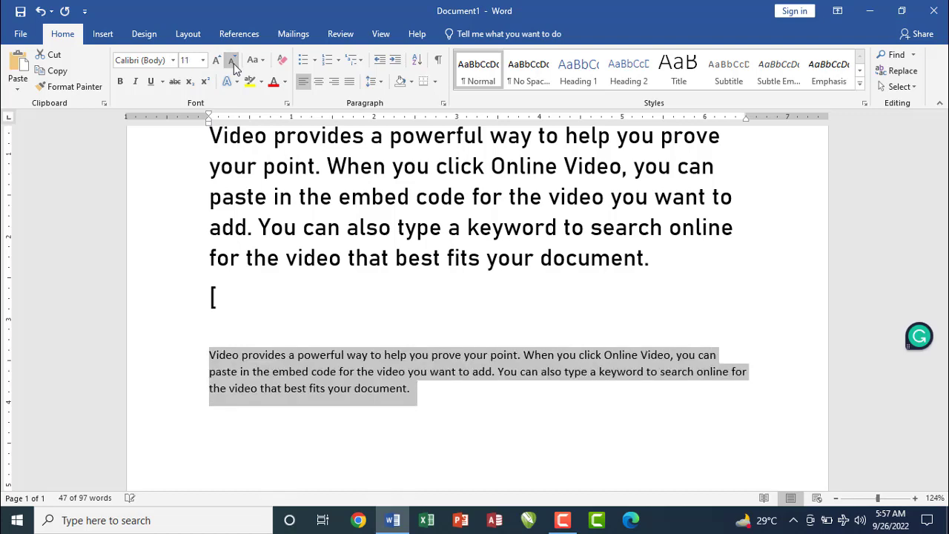
Step: Make the whole second paragraph bold, italic and underlined
{"action": "left_click", "coordinate": [120, 85]}
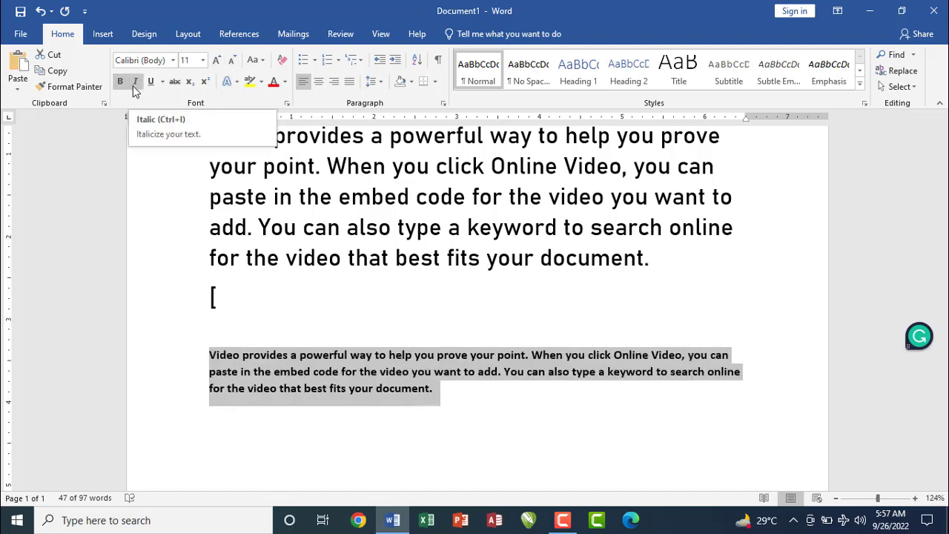
{"action": "left_click", "coordinate": [135, 85]}
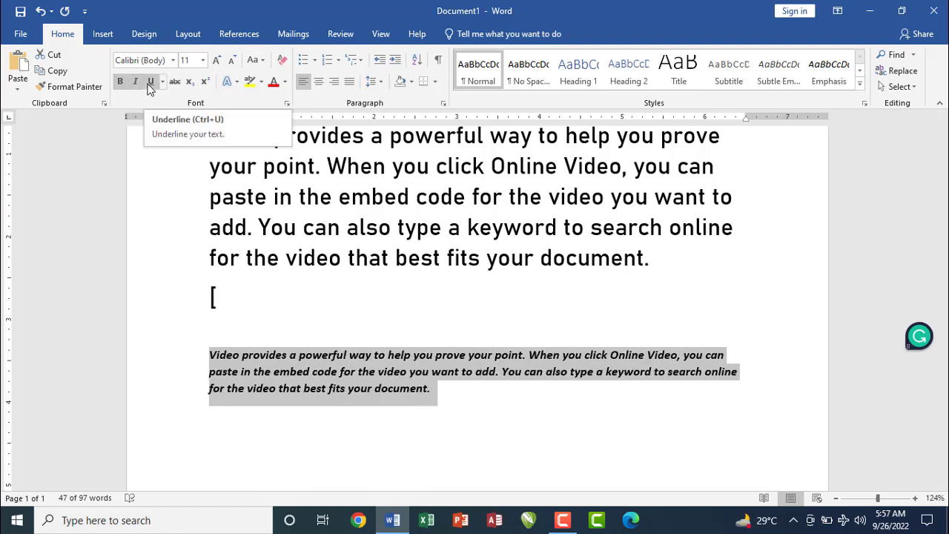
{"action": "left_click", "coordinate": [151, 86]}
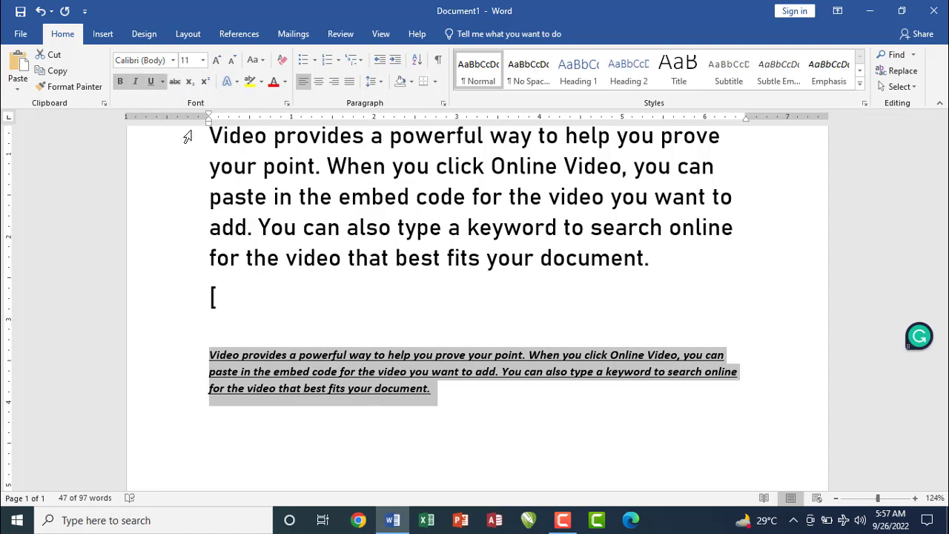
Step: Strike through "document." at the end of the first paragraph and undo the strikethrough
{"action": "left_click_drag", "start_coordinate": [650, 258], "coordinate": [584, 272]}
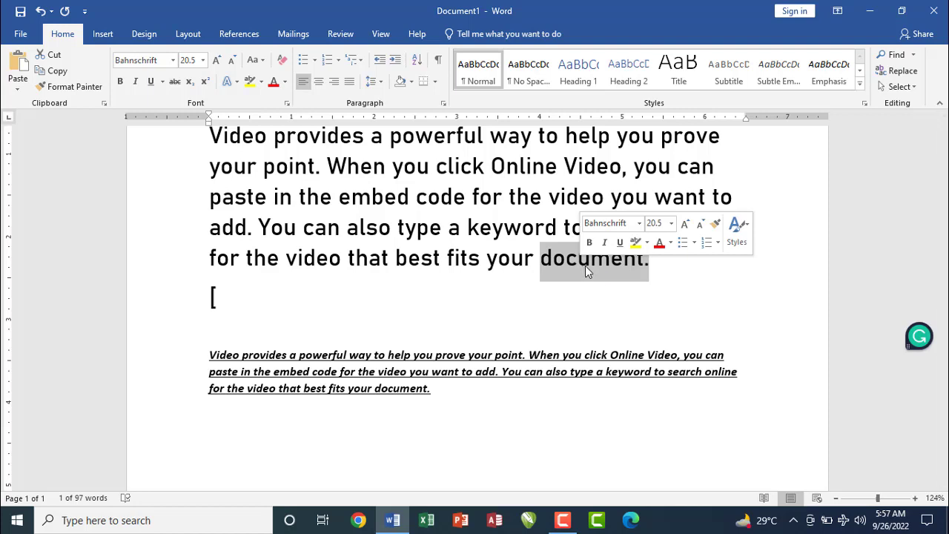
{"action": "left_click", "coordinate": [659, 269]}
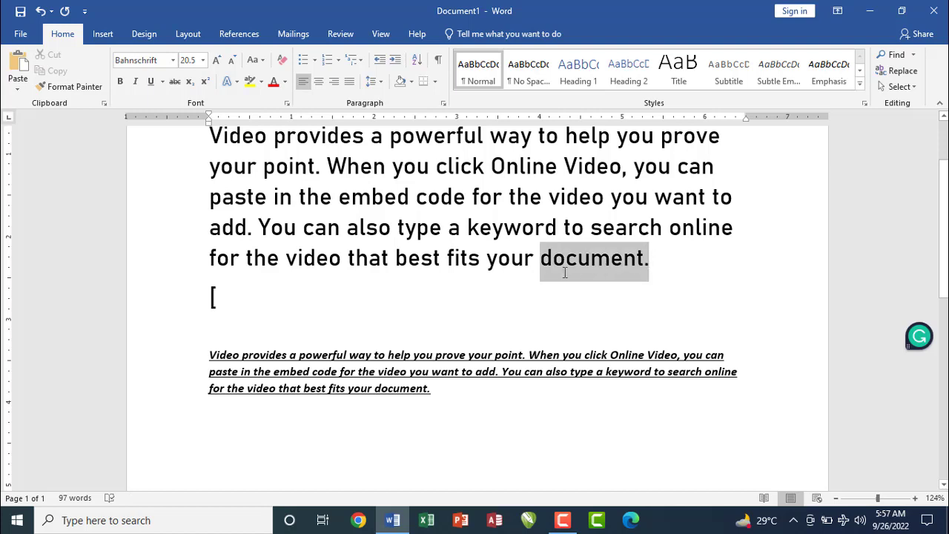
{"action": "left_click_drag", "start_coordinate": [565, 273], "coordinate": [568, 276]}
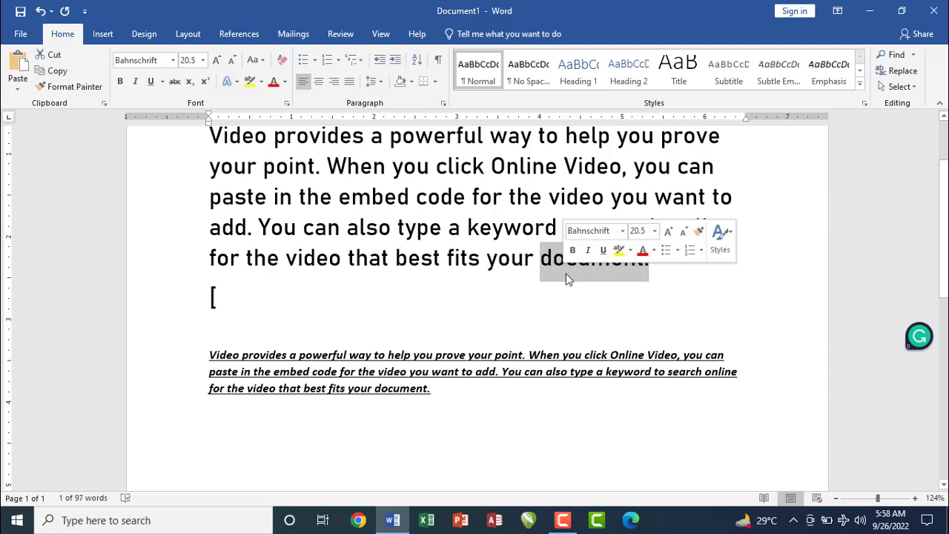
{"action": "left_click", "coordinate": [175, 81]}
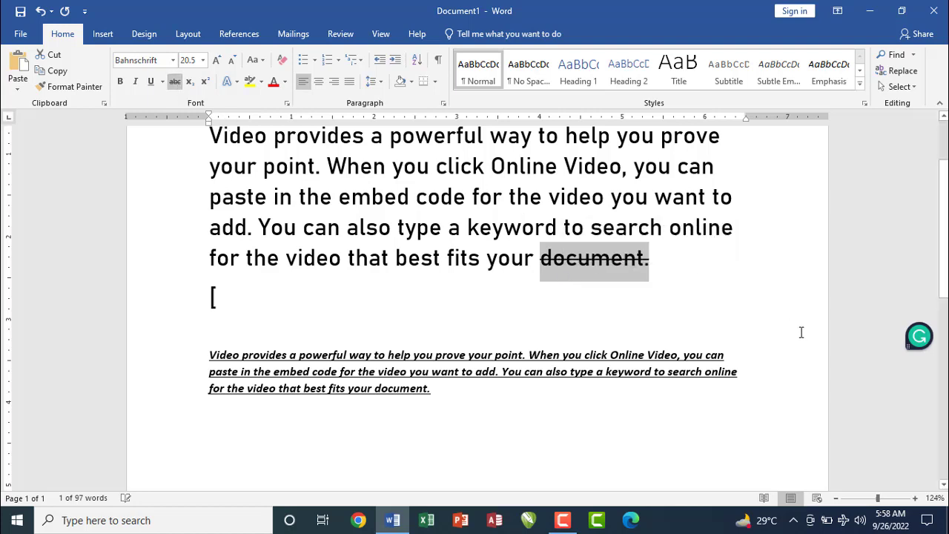
{"action": "left_click", "coordinate": [684, 271]}
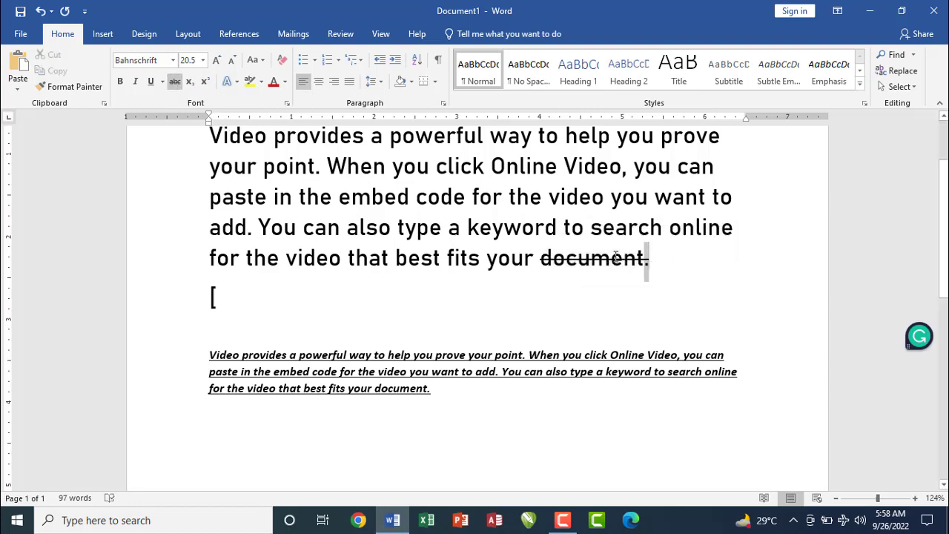
{"action": "left_click_drag", "start_coordinate": [649, 257], "coordinate": [581, 256]}
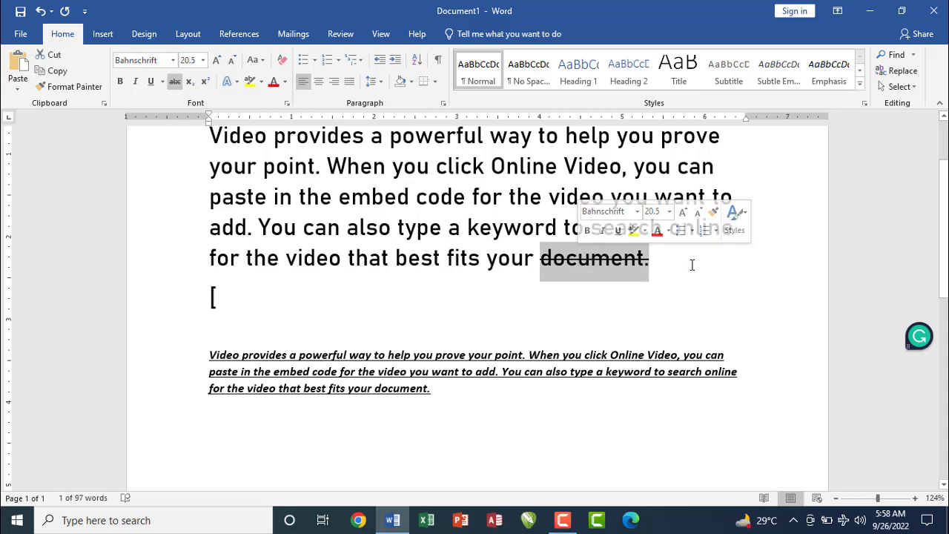
{"action": "left_click", "coordinate": [655, 260]}
{"action": "left_click_drag", "start_coordinate": [649, 258], "coordinate": [573, 260]}
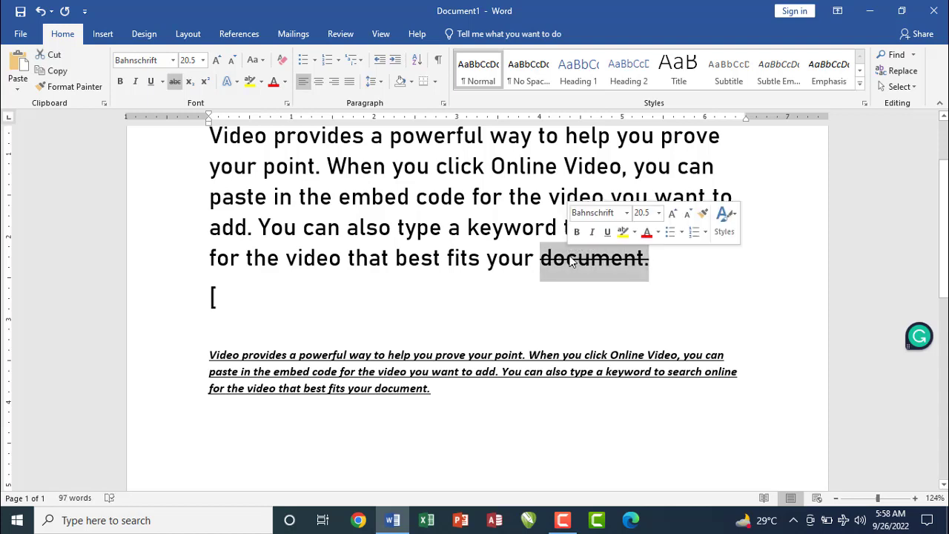
{"action": "key", "text": "ctrl+z"}
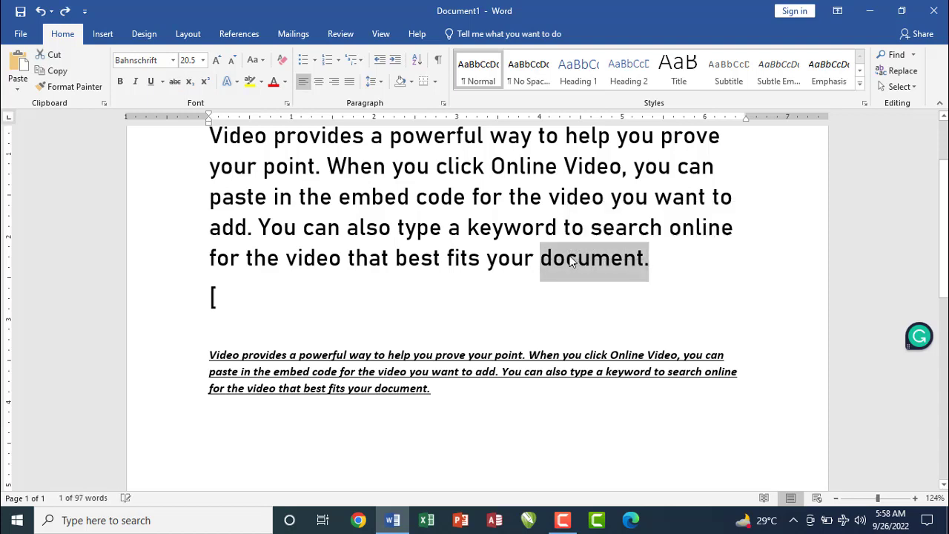
Step: Delete the "[" and its extra line below the first paragraph
{"action": "left_click", "coordinate": [259, 302]}
{"action": "key", "text": "BackSpace"}
{"action": "key", "text": "BackSpace"}
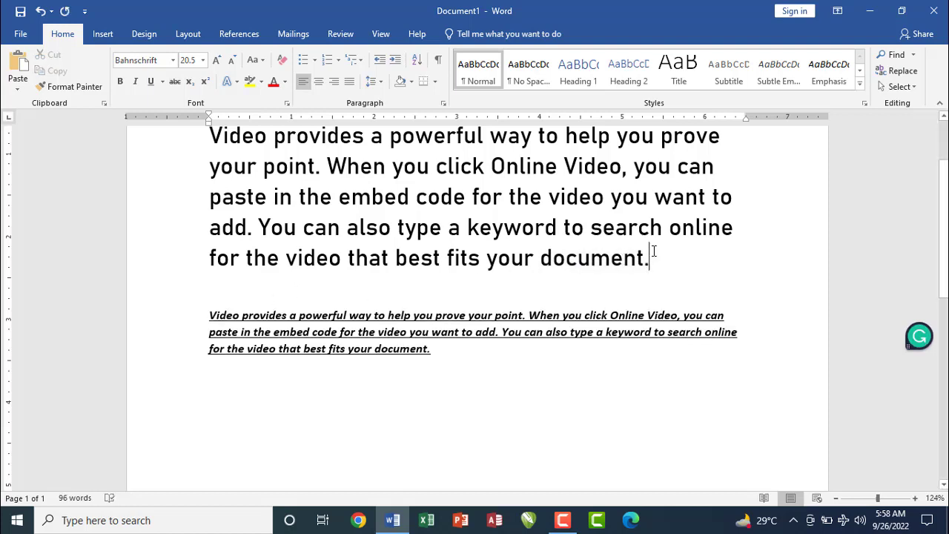
Step: Strike through the last two lines of the first paragraph and remove the strikethrough again
{"action": "left_click_drag", "start_coordinate": [653, 252], "coordinate": [158, 231]}
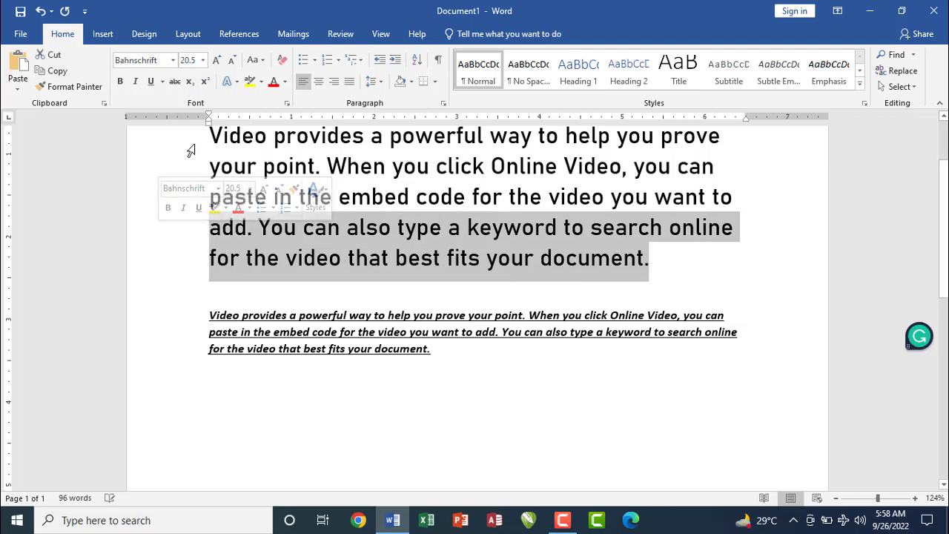
{"action": "left_click", "coordinate": [175, 82]}
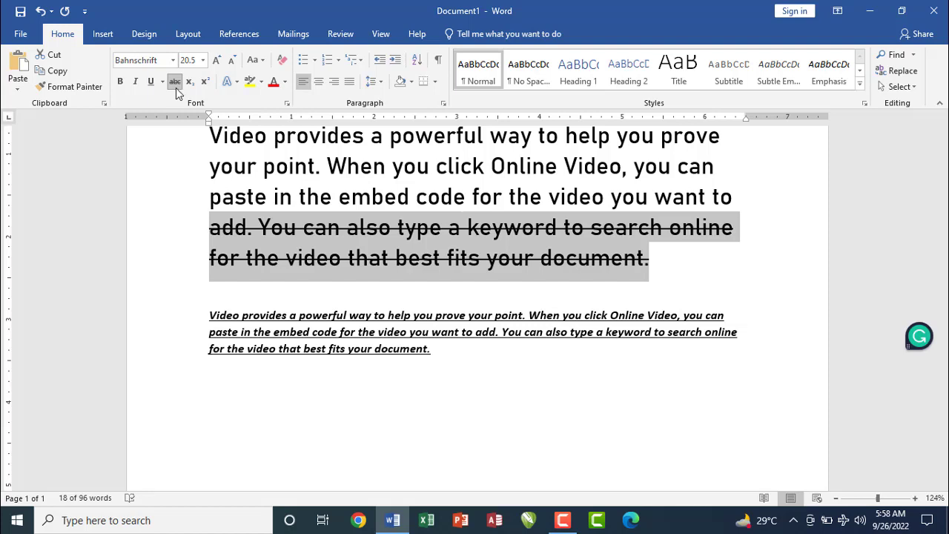
{"action": "left_click", "coordinate": [176, 88]}
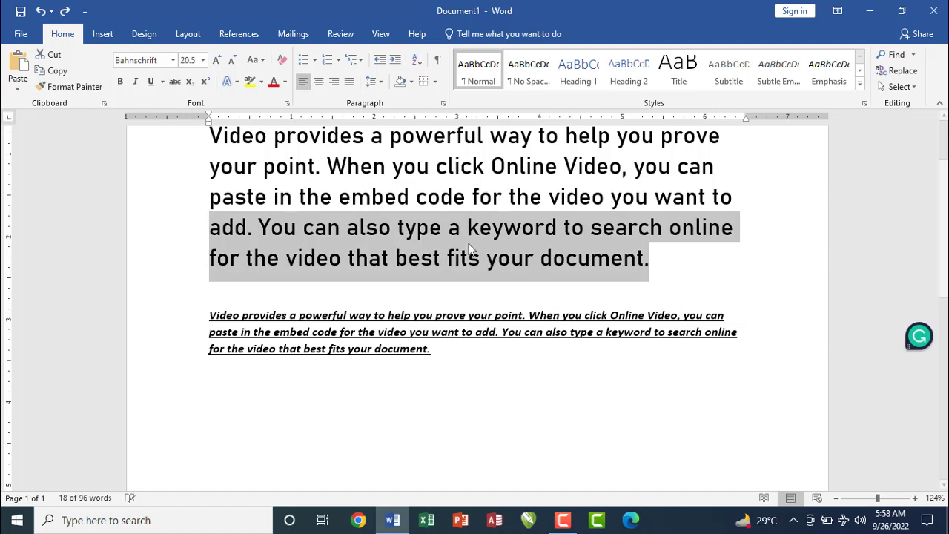
Step: Change the font color of the Home Tab heading and the first paragraph to red
{"action": "left_click_drag", "start_coordinate": [655, 275], "coordinate": [186, 131]}
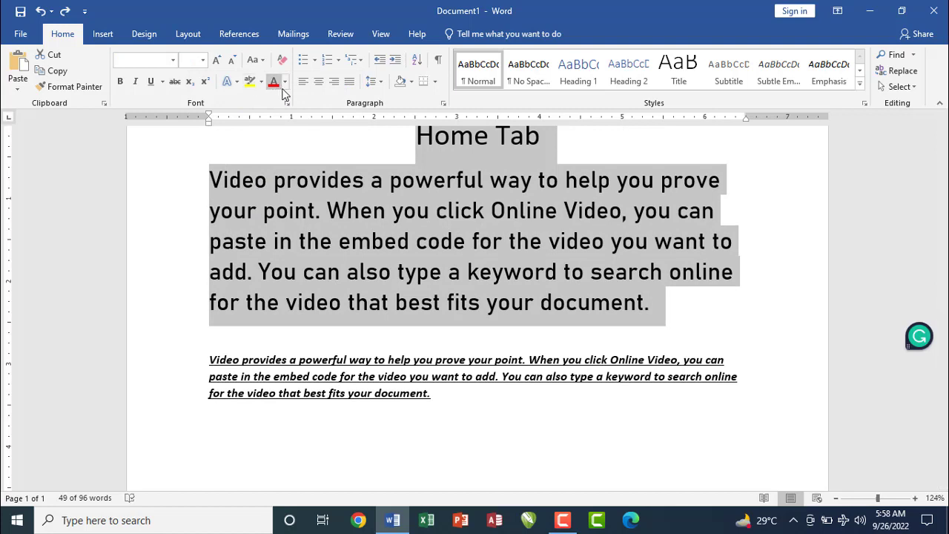
{"action": "left_click", "coordinate": [287, 84]}
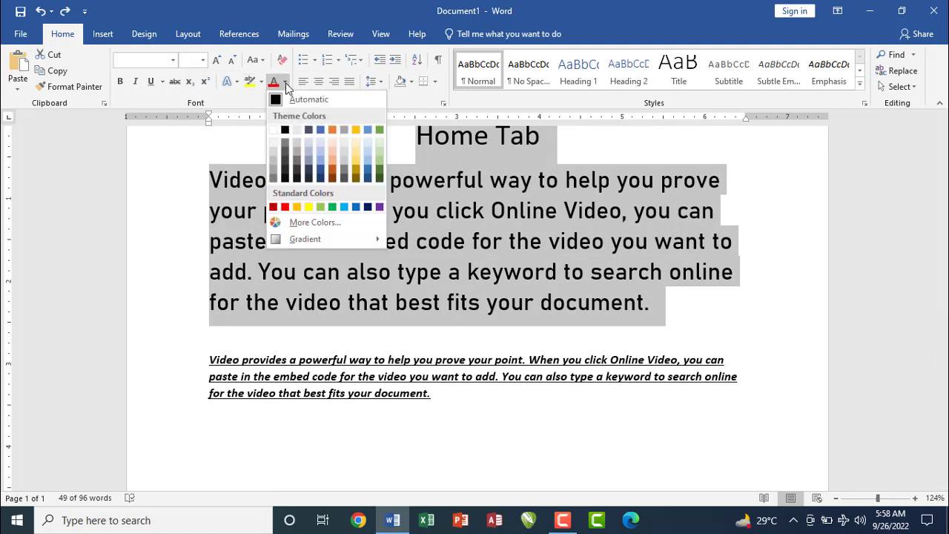
{"action": "left_click", "coordinate": [285, 207]}
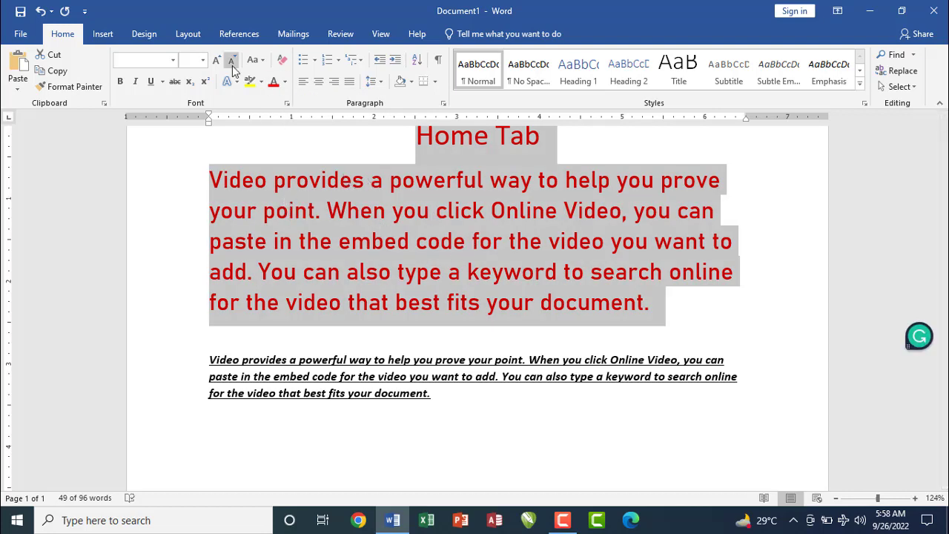
{"action": "left_click", "coordinate": [261, 81]}
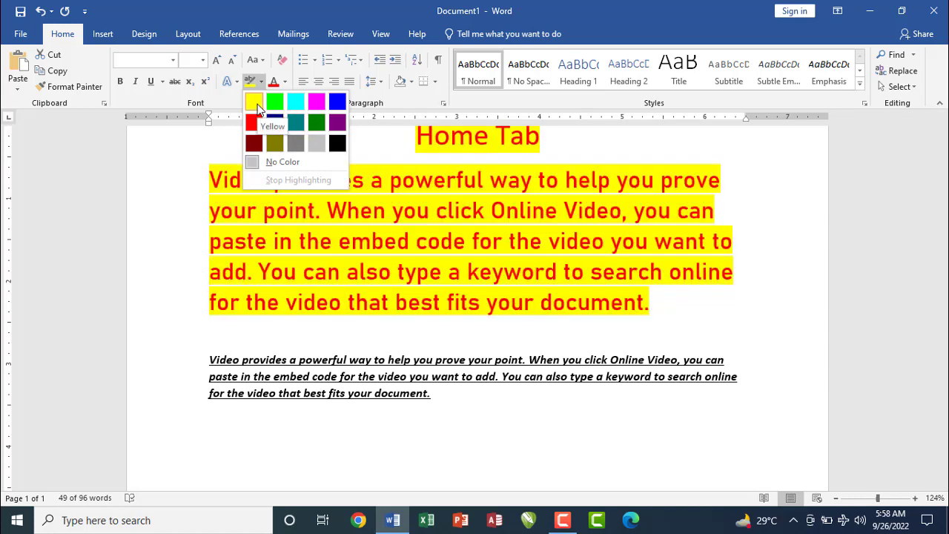
{"action": "left_click", "coordinate": [481, 211]}
{"action": "left_click", "coordinate": [533, 169]}
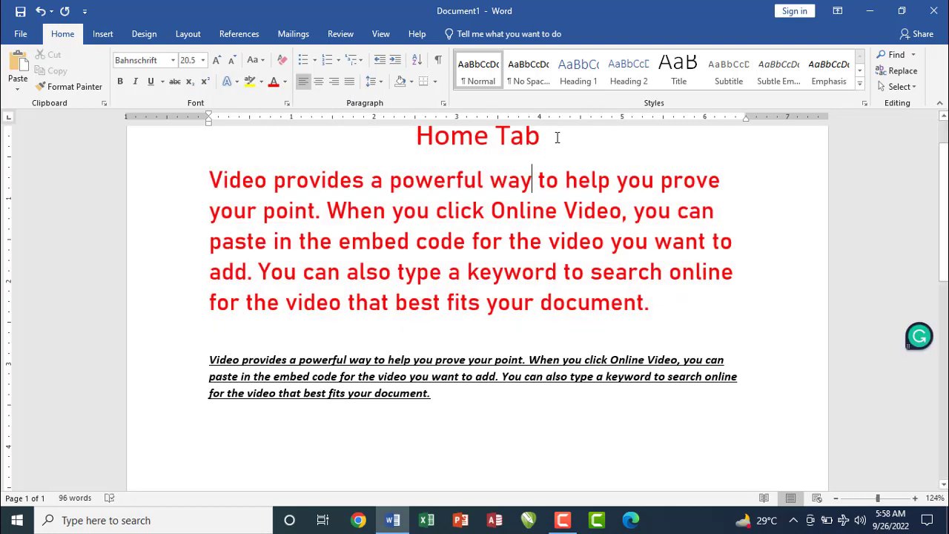
Step: Highlight only the "Home Tab" heading in yellow
{"action": "left_click_drag", "start_coordinate": [557, 138], "coordinate": [417, 138]}
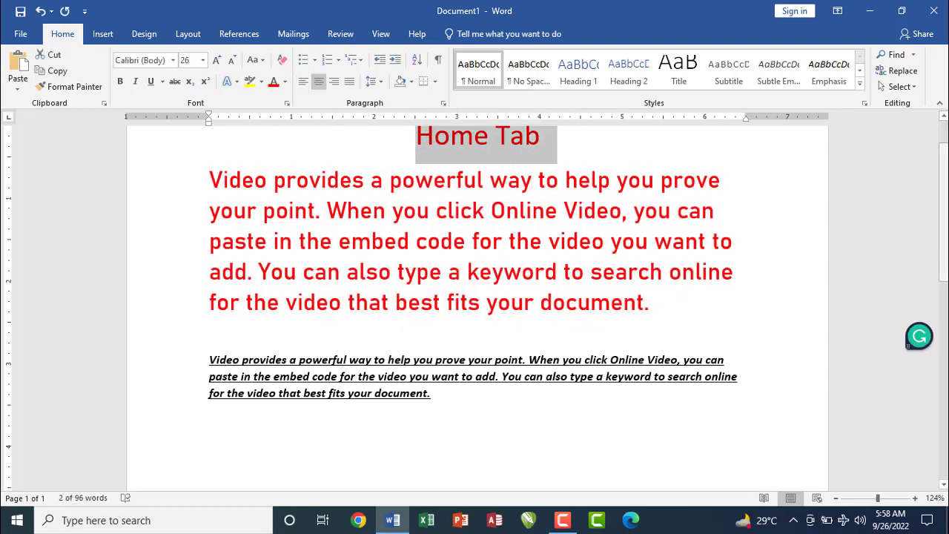
{"action": "scroll", "coordinate": [445, 222], "scroll_direction": "up", "scroll_amount": 1}
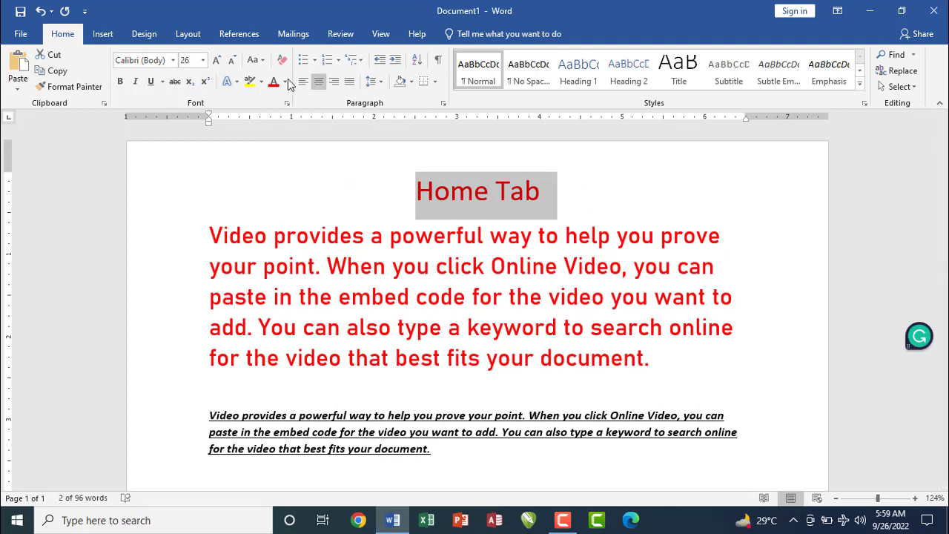
{"action": "left_click", "coordinate": [262, 83]}
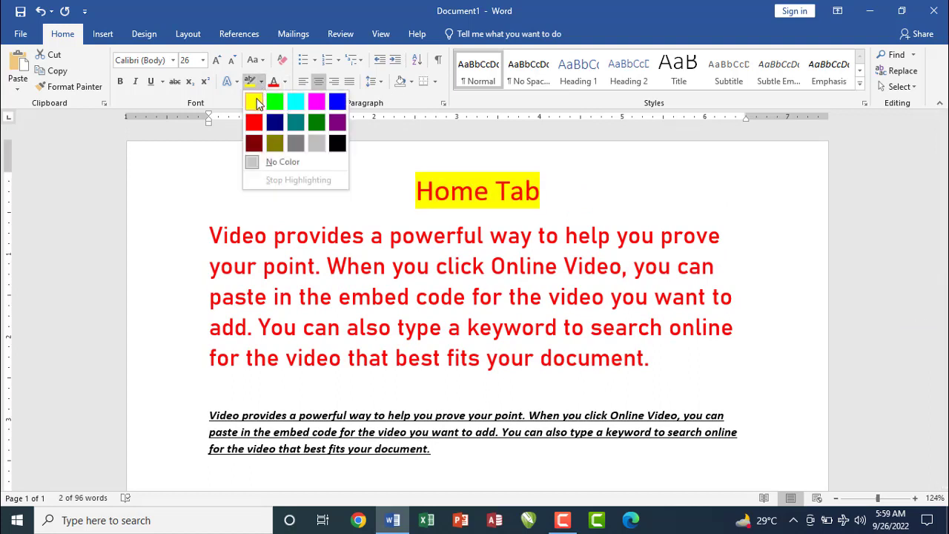
{"action": "left_click", "coordinate": [255, 102]}
{"action": "key", "text": "Left"}
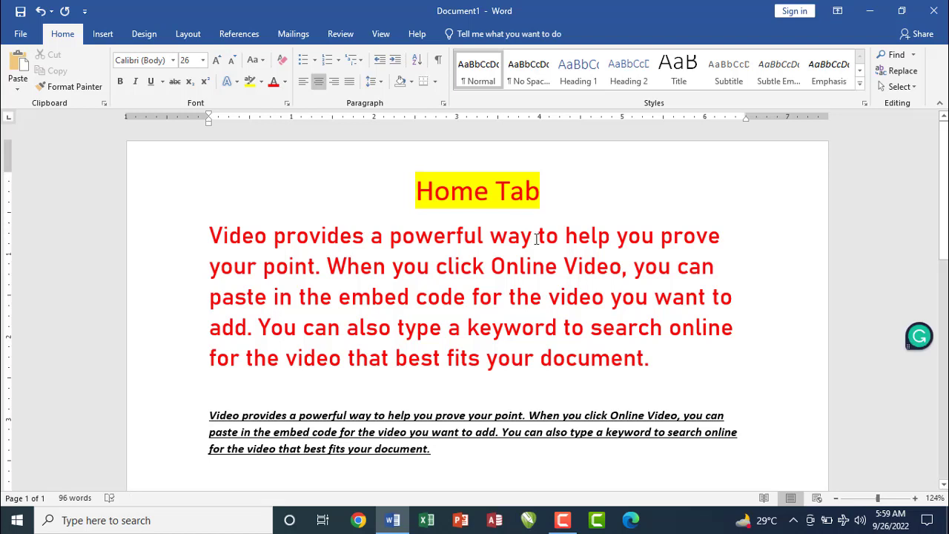
Step: Make the whole first paragraph bold, italic and underlined
{"action": "left_click_drag", "start_coordinate": [673, 364], "coordinate": [206, 239]}
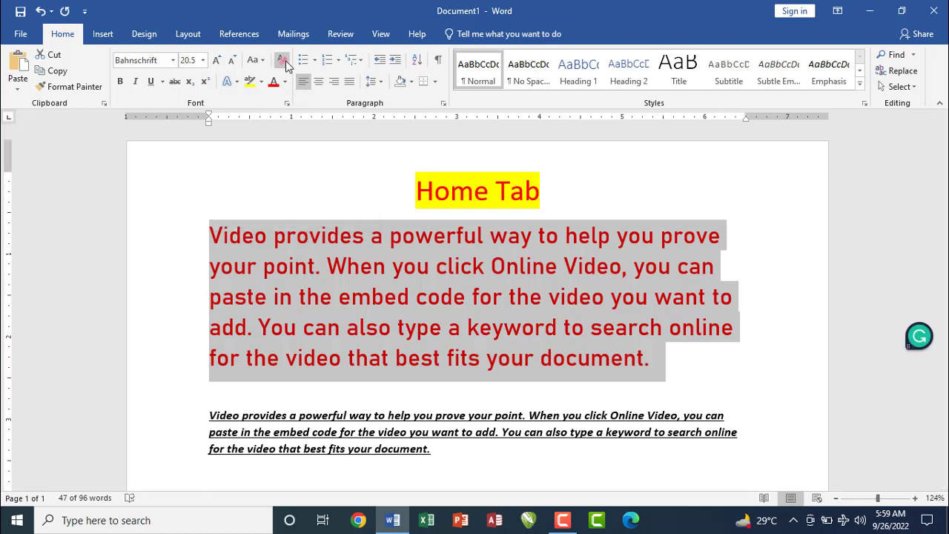
{"action": "left_click", "coordinate": [121, 84]}
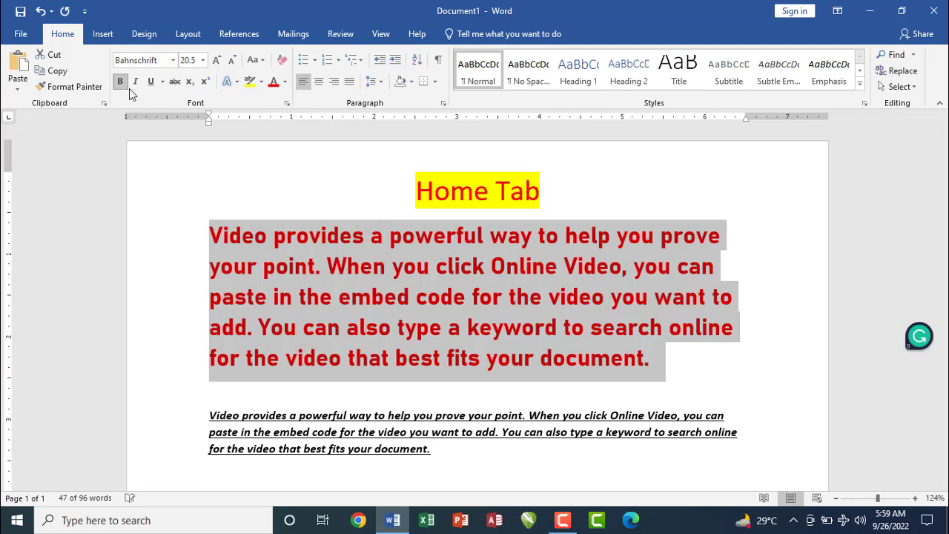
{"action": "left_click", "coordinate": [134, 86]}
{"action": "left_click", "coordinate": [151, 81]}
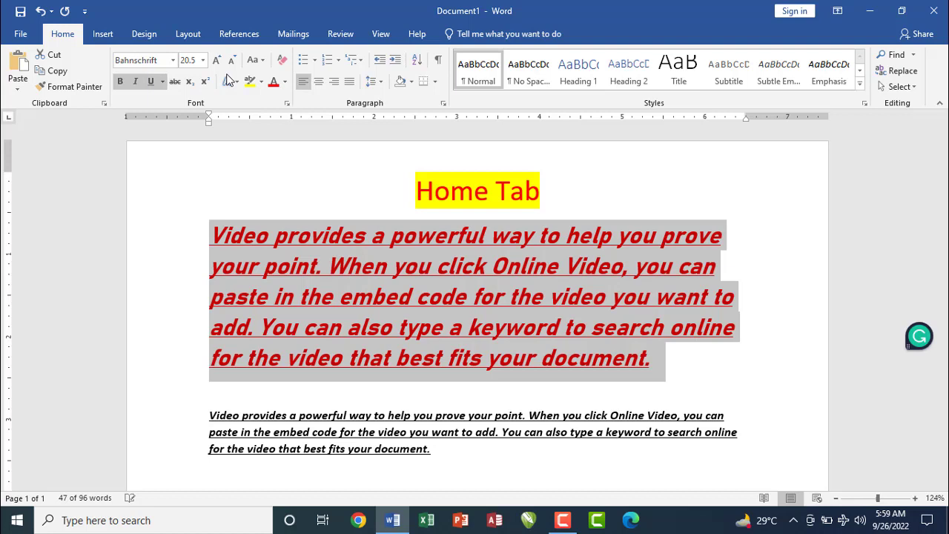
Step: Clear all formatting from the first paragraph, undo the clearing, and look at the available text effects
{"action": "left_click", "coordinate": [282, 61]}
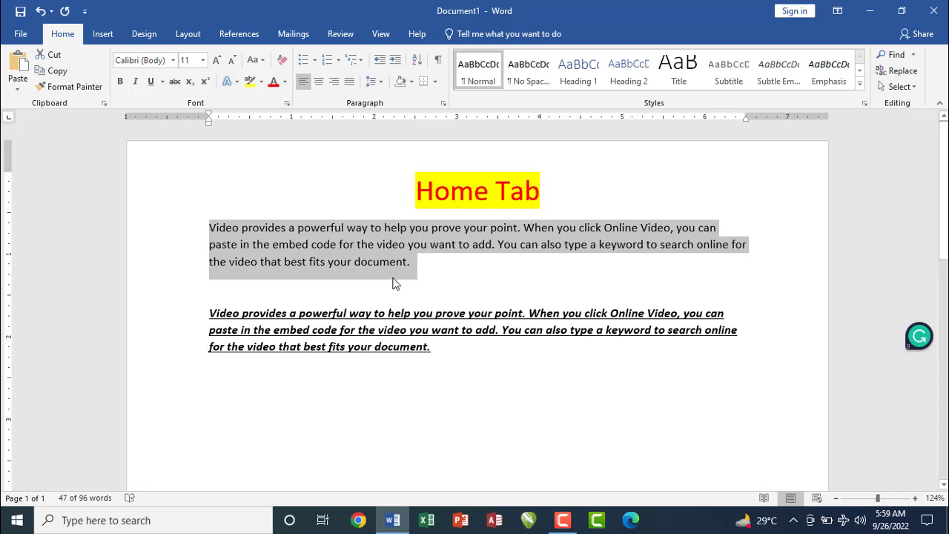
{"action": "key", "text": "ctrl+z"}
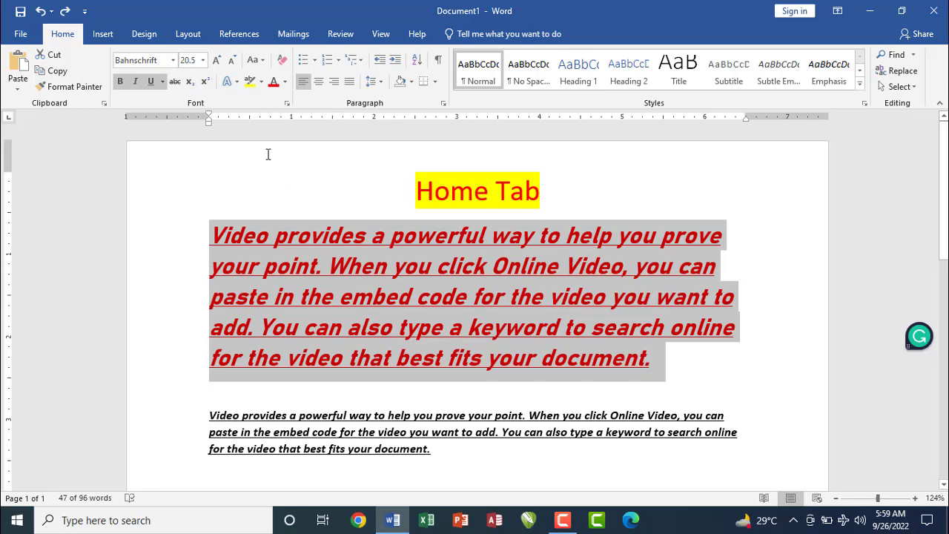
{"action": "left_click", "coordinate": [237, 83]}
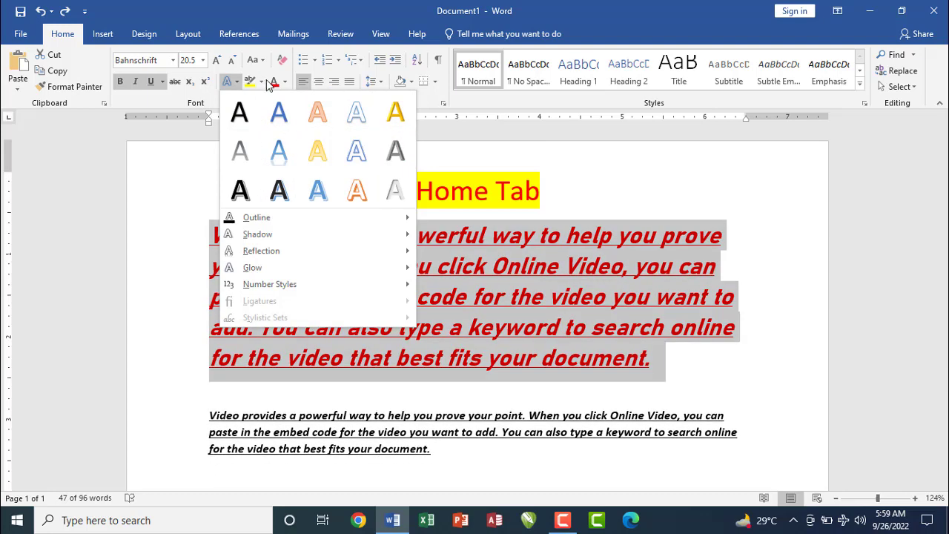
{"action": "left_click", "coordinate": [189, 144]}
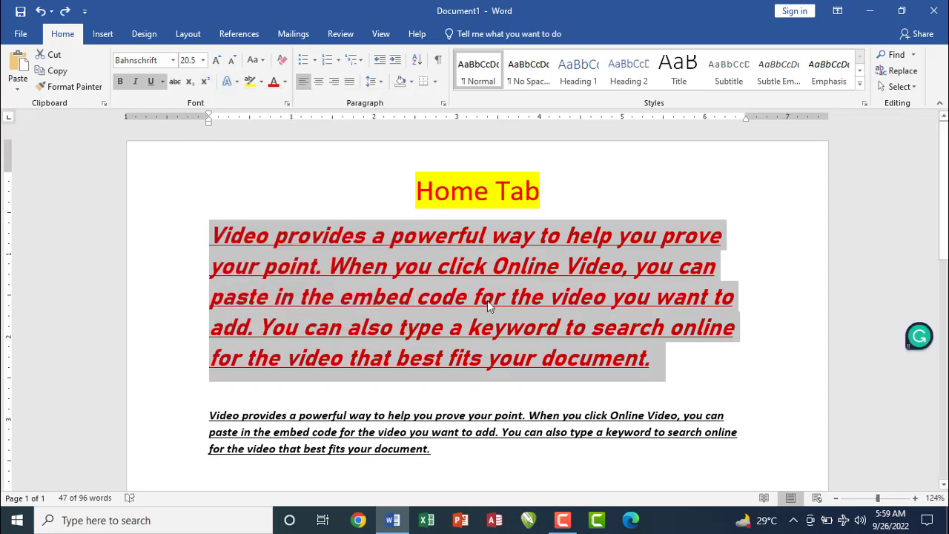
Step: Enter H2O and CO2 at font size 20 on separate lines below the second paragraph
{"action": "left_click", "coordinate": [477, 457]}
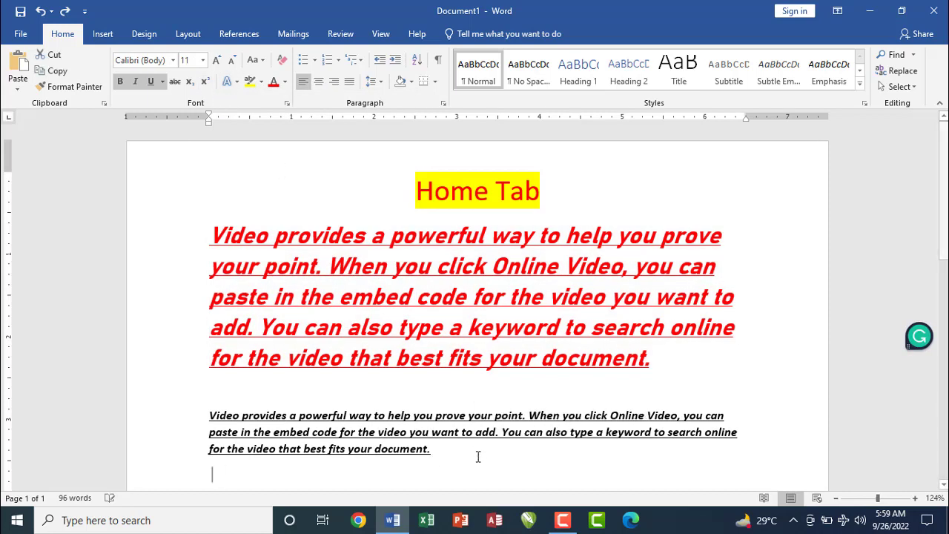
{"action": "scroll", "coordinate": [477, 457], "scroll_direction": "down", "scroll_amount": 1}
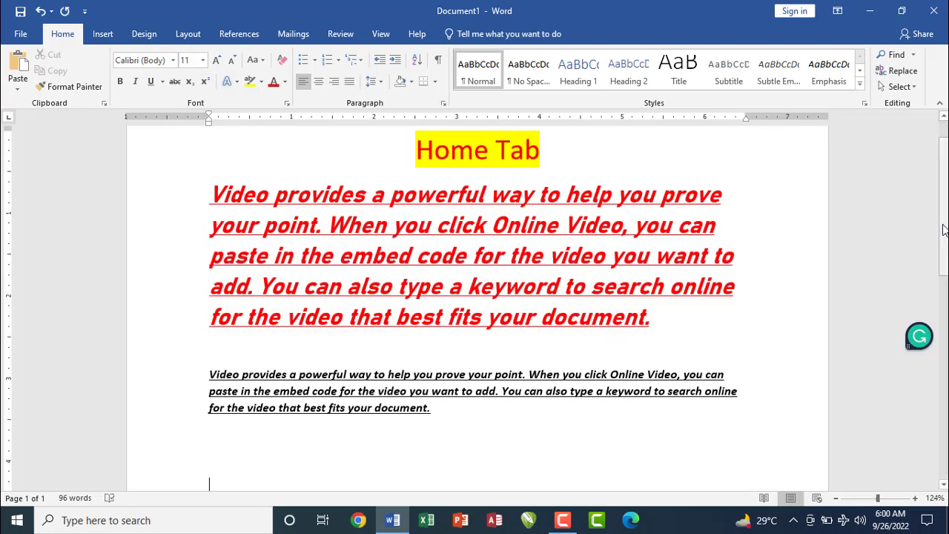
{"action": "left_click_drag", "start_coordinate": [944, 226], "coordinate": [944, 251]}
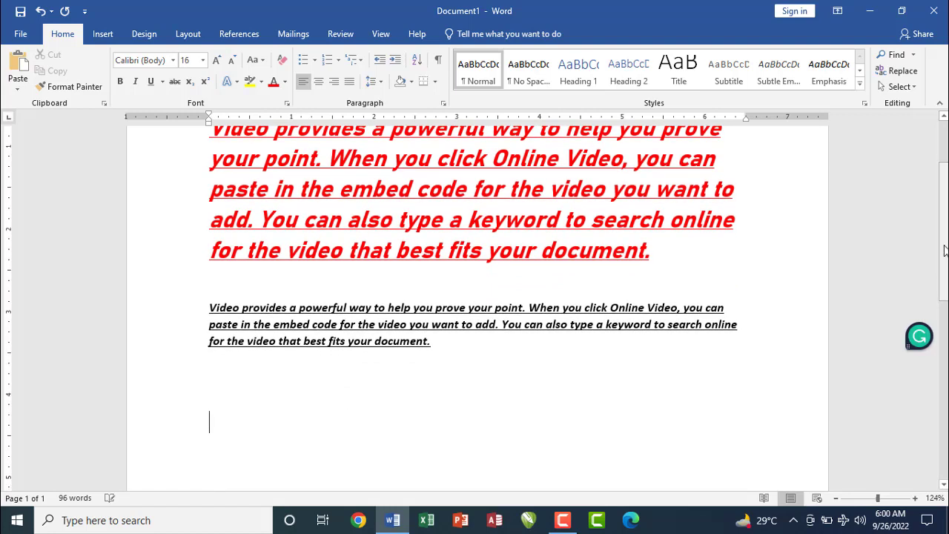
{"action": "type", "text": "h"}
{"action": "key", "text": "BackSpace"}
{"action": "type", "text": "H@"}
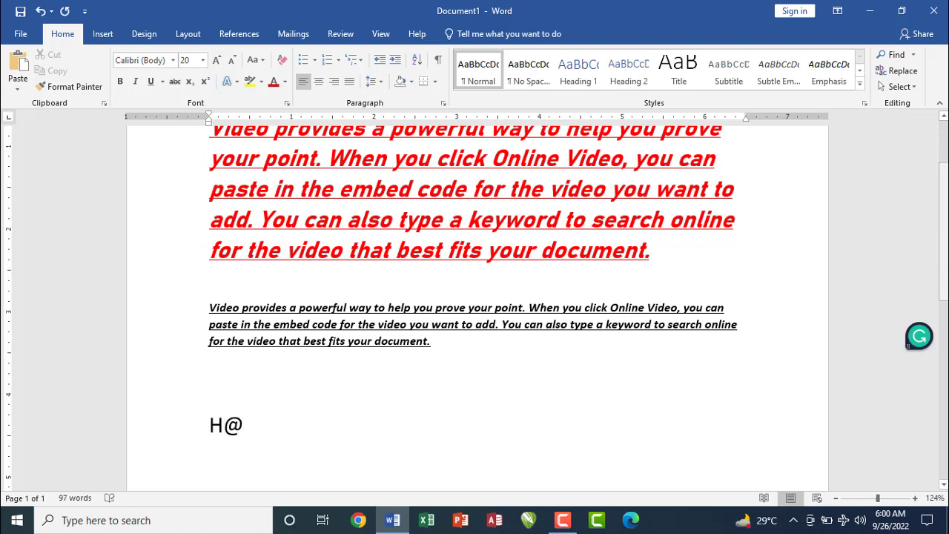
{"action": "key", "text": "BackSpace"}
{"action": "type", "text": "2"}
{"action": "type", "text": "O "}
{"action": "type", "text": "CO"}
{"action": "type", "text": "@"}
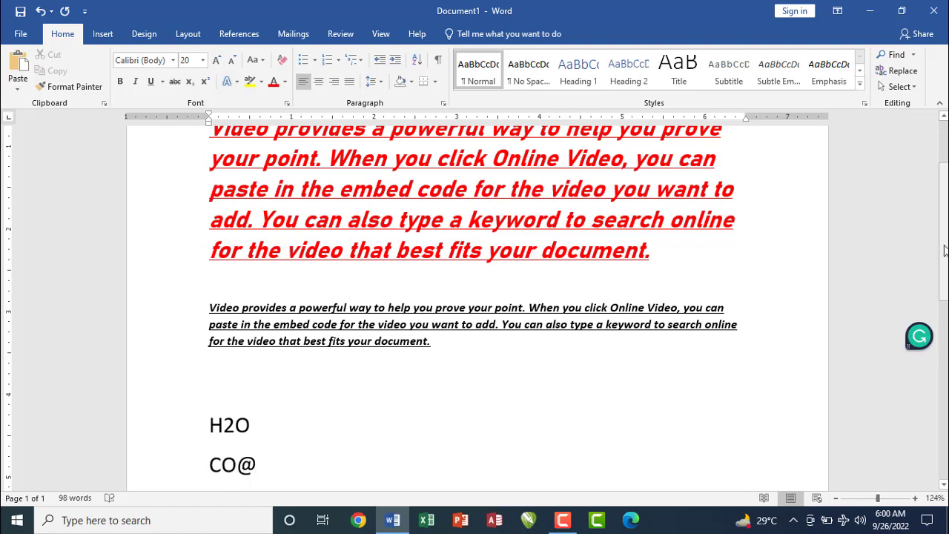
{"action": "key", "text": "BackSpace"}
{"action": "type", "text": "2"}
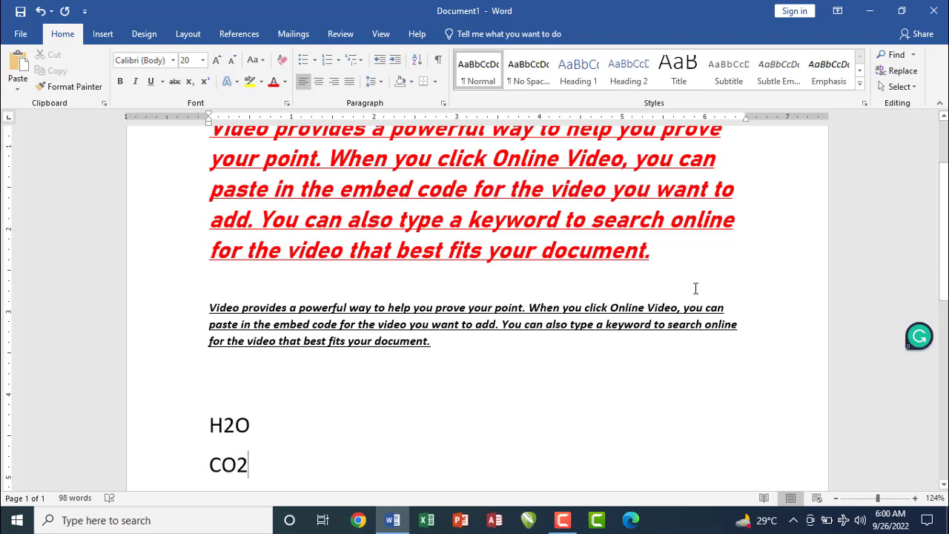
Step: Format the 2 in H2O as subscript
{"action": "left_click_drag", "start_coordinate": [238, 425], "coordinate": [226, 425]}
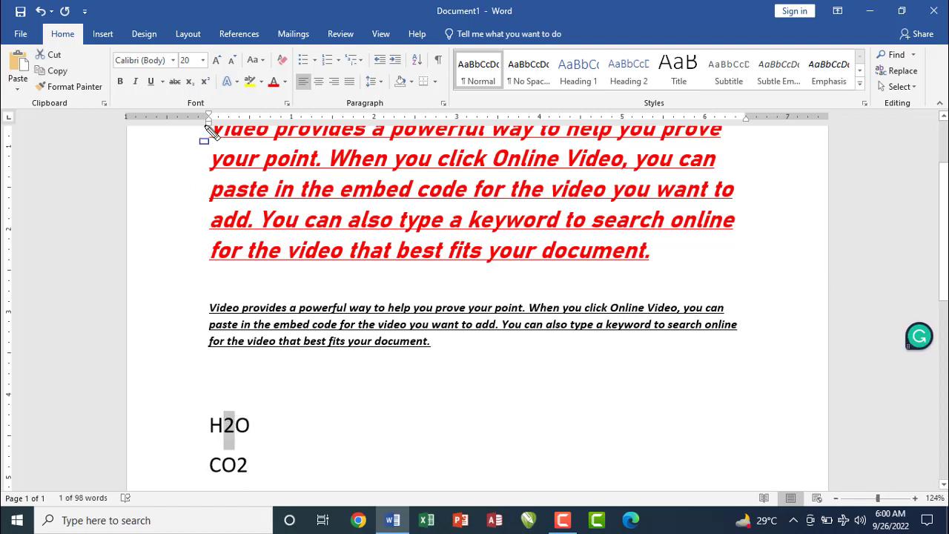
{"action": "left_click", "coordinate": [191, 83]}
{"action": "left_click", "coordinate": [264, 392]}
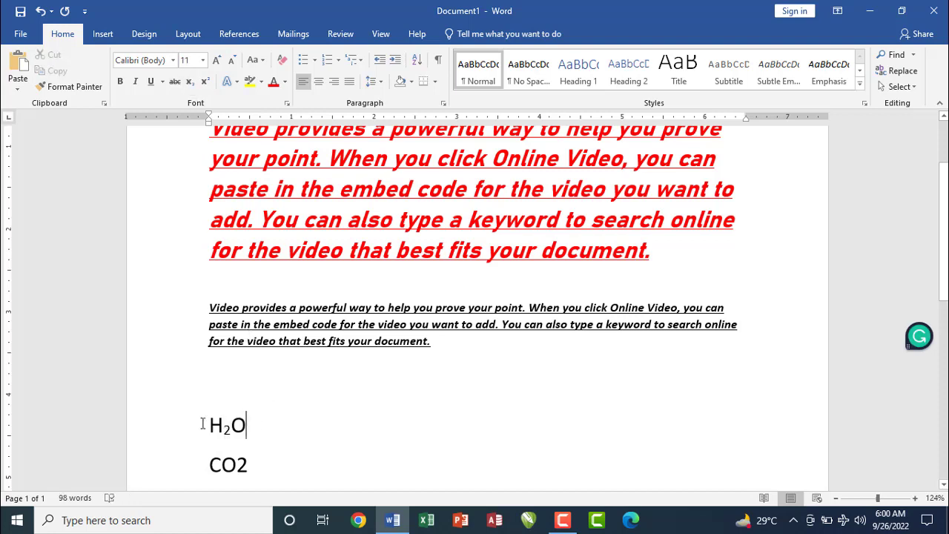
Step: Increase the font size of the H2O line to 23
{"action": "left_click", "coordinate": [180, 428]}
{"action": "key", "text": "ctrl+bracketright"}
{"action": "key", "text": "ctrl+bracketright"}
{"action": "key", "text": "ctrl+bracketright"}
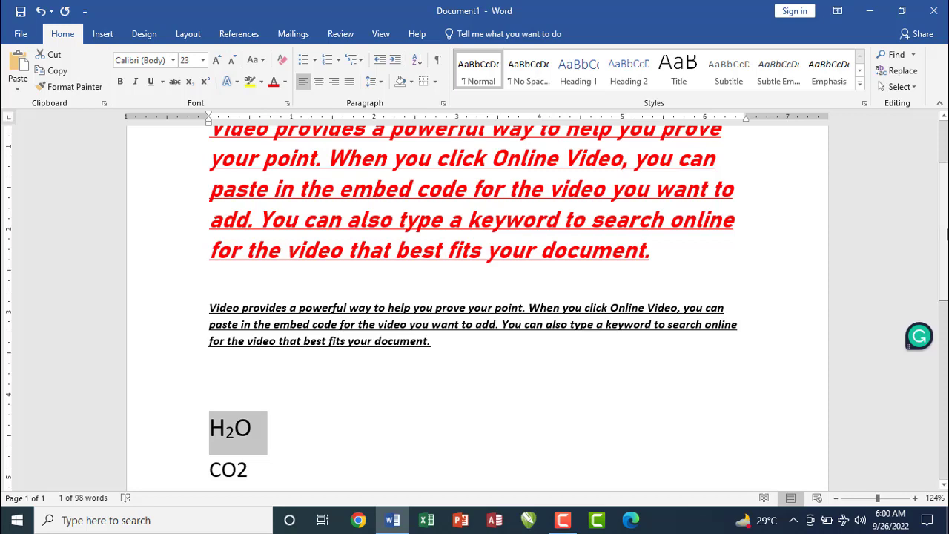
Step: Format the 2 in CO2 as subscript
{"action": "scroll", "coordinate": [944, 230], "scroll_direction": "down", "scroll_amount": 4}
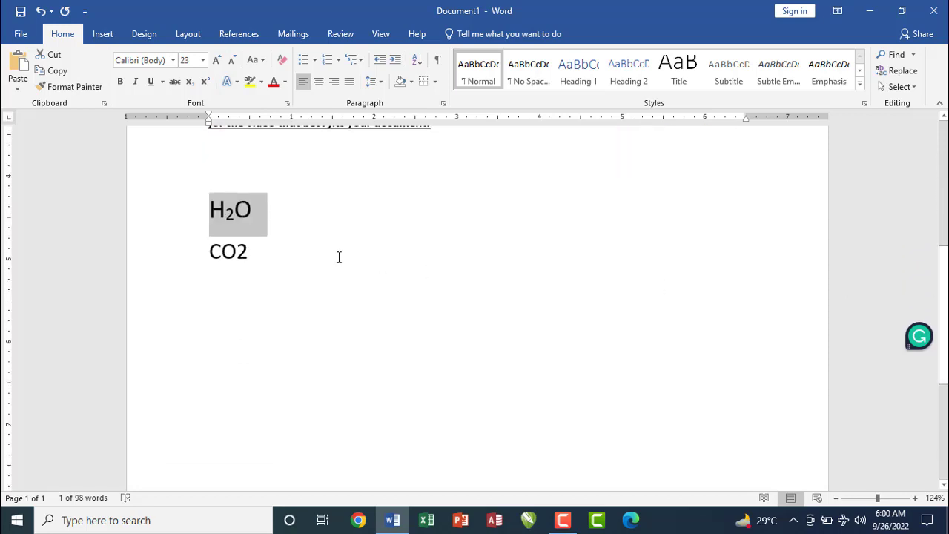
{"action": "left_click_drag", "start_coordinate": [257, 247], "coordinate": [241, 251]}
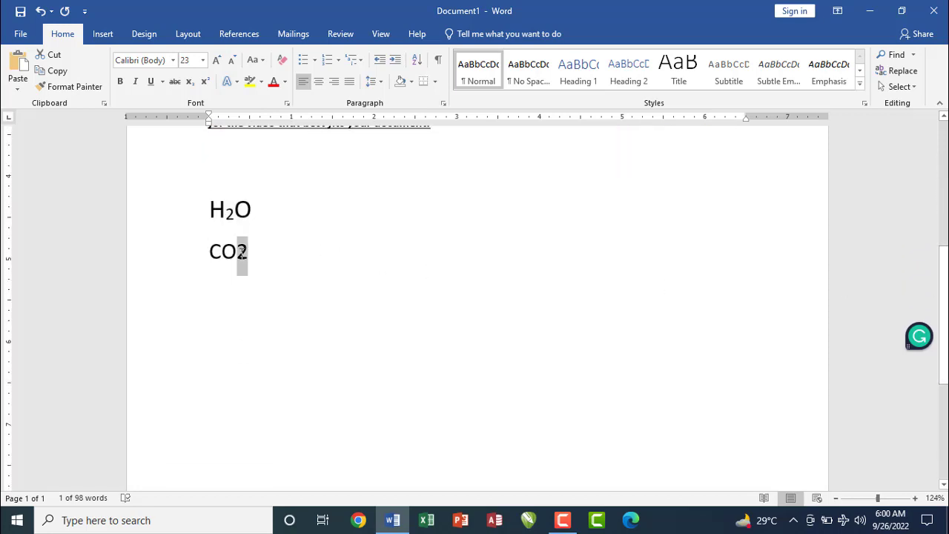
{"action": "left_click", "coordinate": [190, 82]}
Step: Enter X2 and X3 on separate lines below CO2
{"action": "left_click", "coordinate": [256, 250]}
{"action": "key", "text": "Return"}
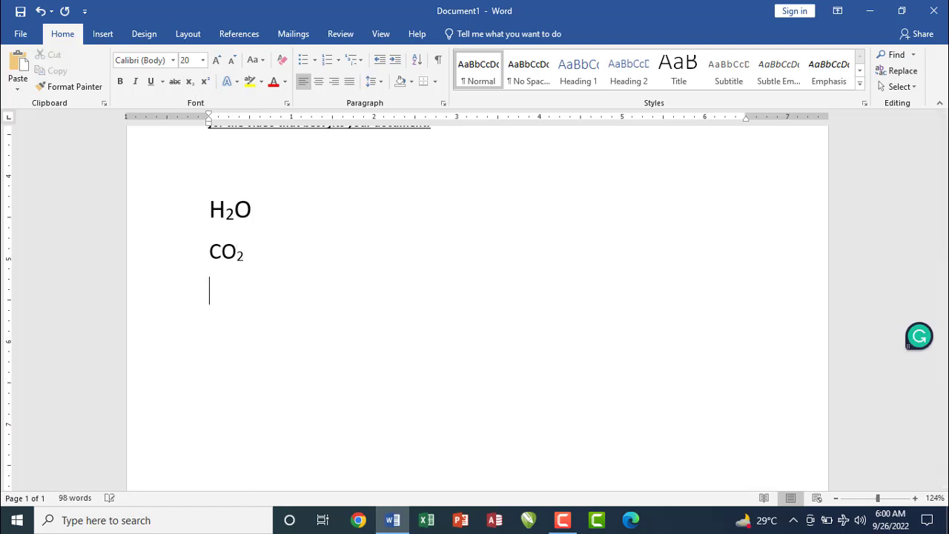
{"action": "type", "text": "x"}
{"action": "key", "text": "BackSpace"}
{"action": "type", "text": "X2"}
{"action": "key", "text": "Return"}
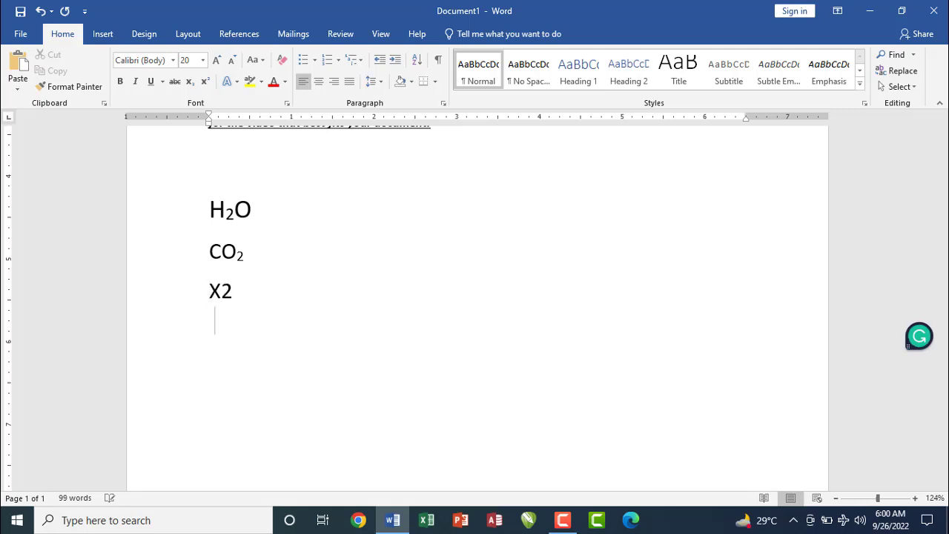
{"action": "type", "text": "x"}
{"action": "key", "text": "BackSpace"}
{"action": "type", "text": "X3"}
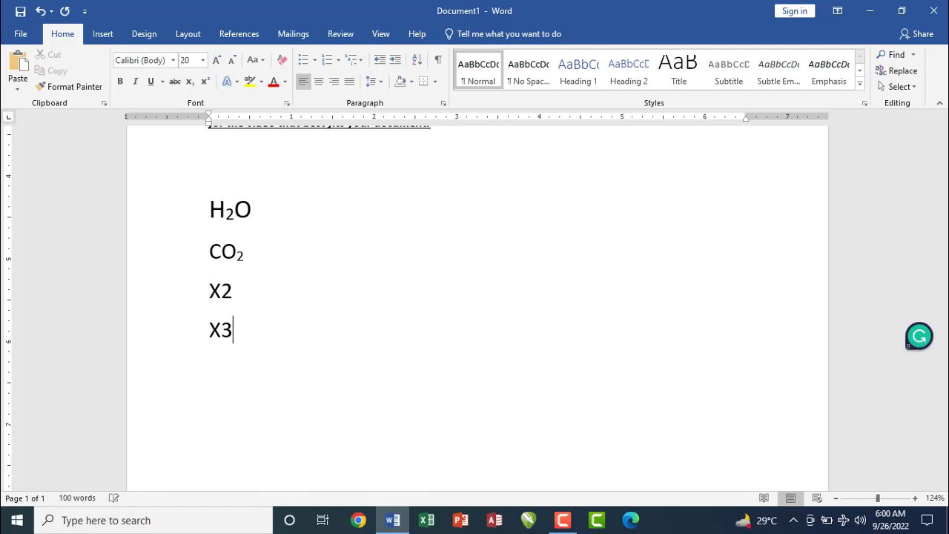
Step: Format the 2 in X2 as superscript and the 3 in X3 as subscript
{"action": "left_click", "coordinate": [233, 291]}
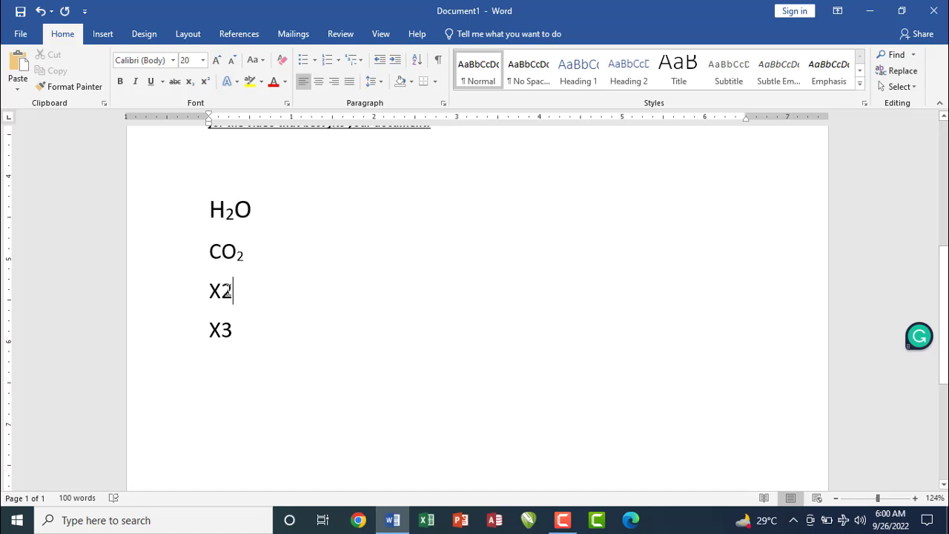
{"action": "left_click_drag", "start_coordinate": [233, 291], "coordinate": [221, 291]}
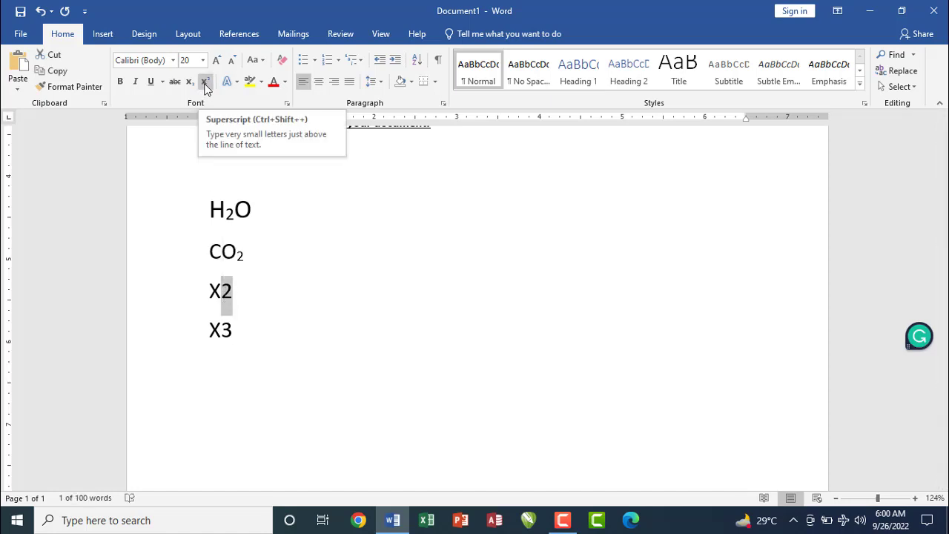
{"action": "left_click", "coordinate": [206, 83]}
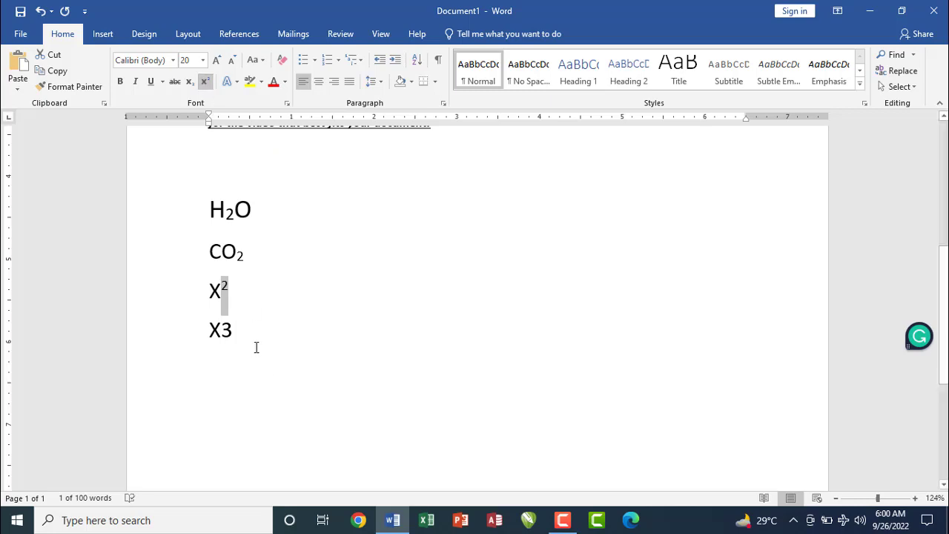
{"action": "left_click_drag", "start_coordinate": [236, 331], "coordinate": [221, 330]}
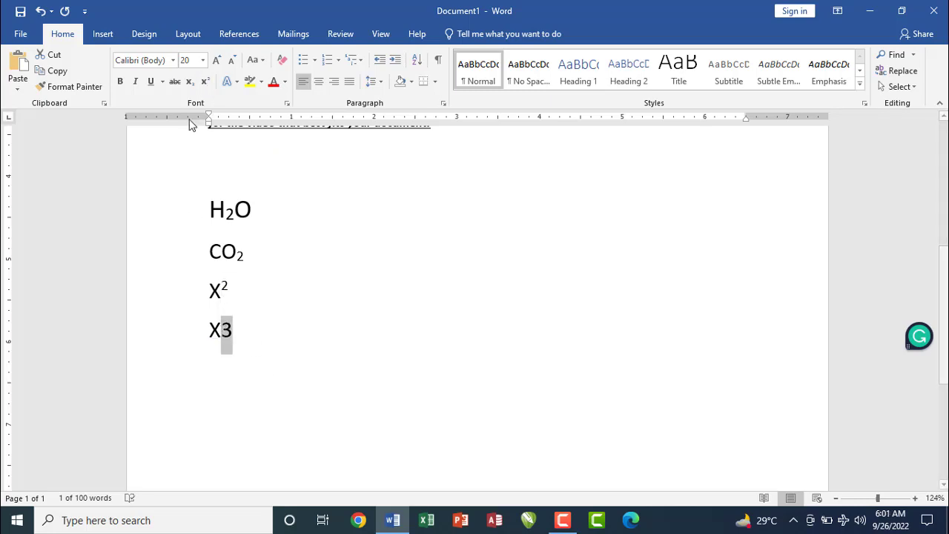
{"action": "left_click", "coordinate": [190, 81]}
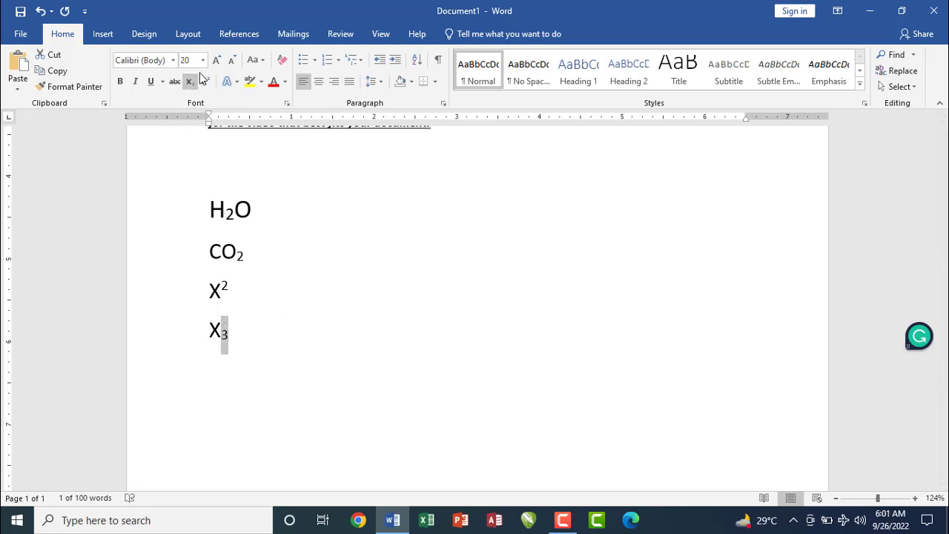
Step: Change the 3 in X3 to superscript
{"action": "left_click", "coordinate": [206, 83]}
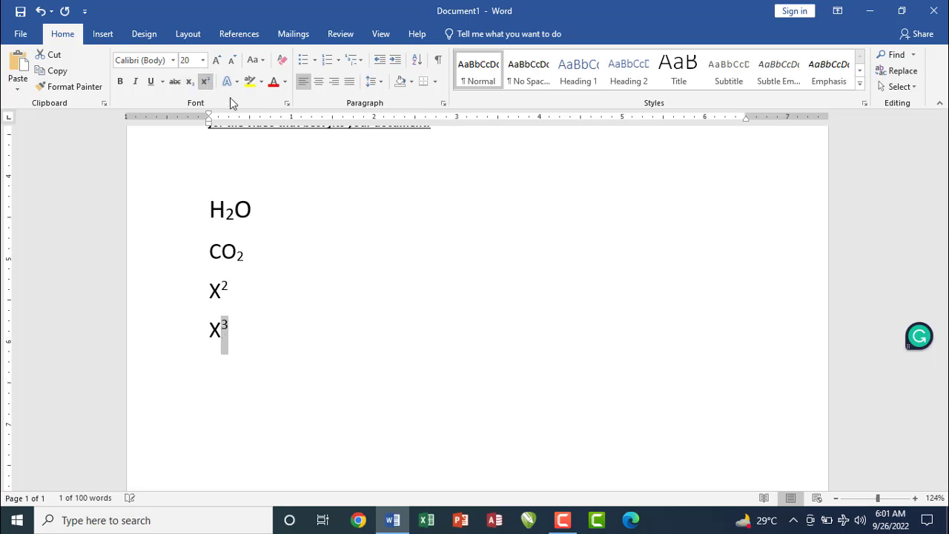
{"action": "left_click", "coordinate": [326, 291]}
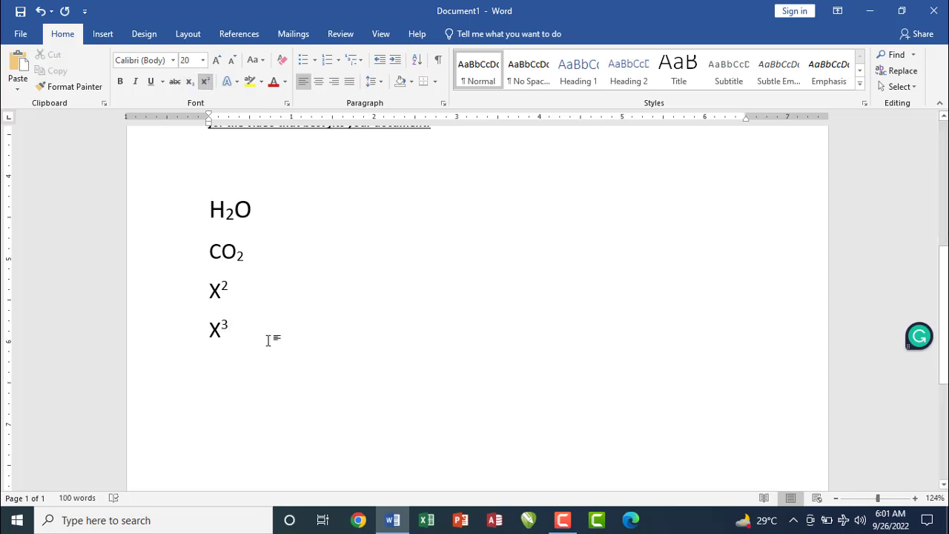
Step: Start a new page below the X3 line and enter the heading "List of countries" followed by an empty line
{"action": "key", "text": "ctrl+Return"}
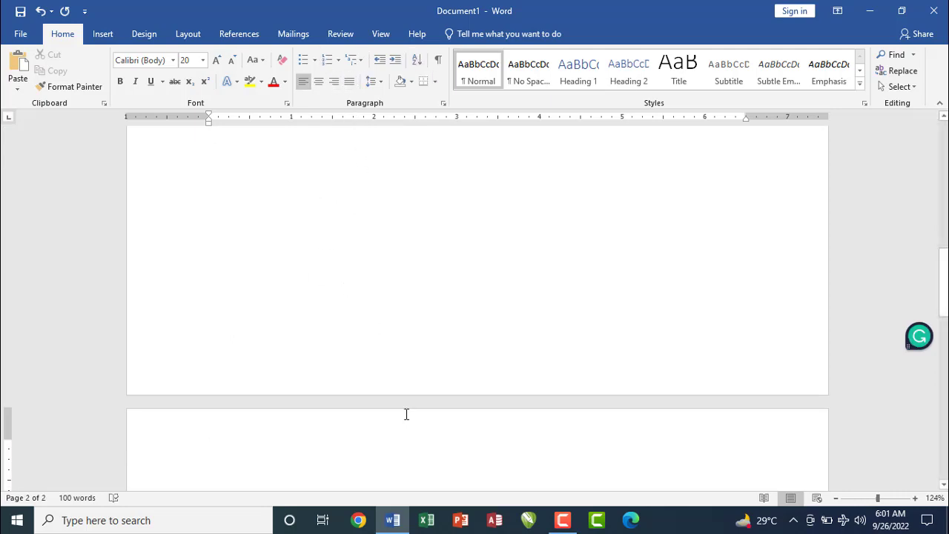
{"action": "type", "text": "List"}
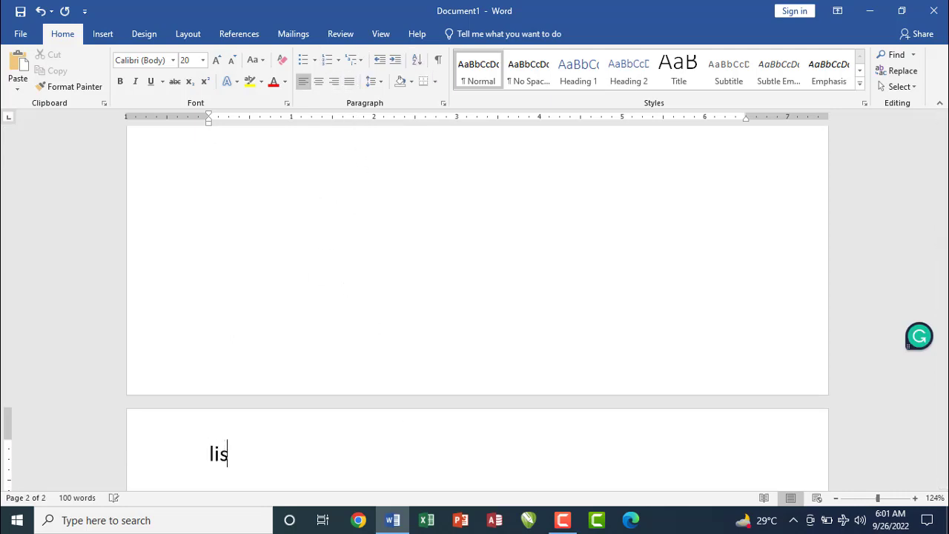
{"action": "type", "text": " of co"}
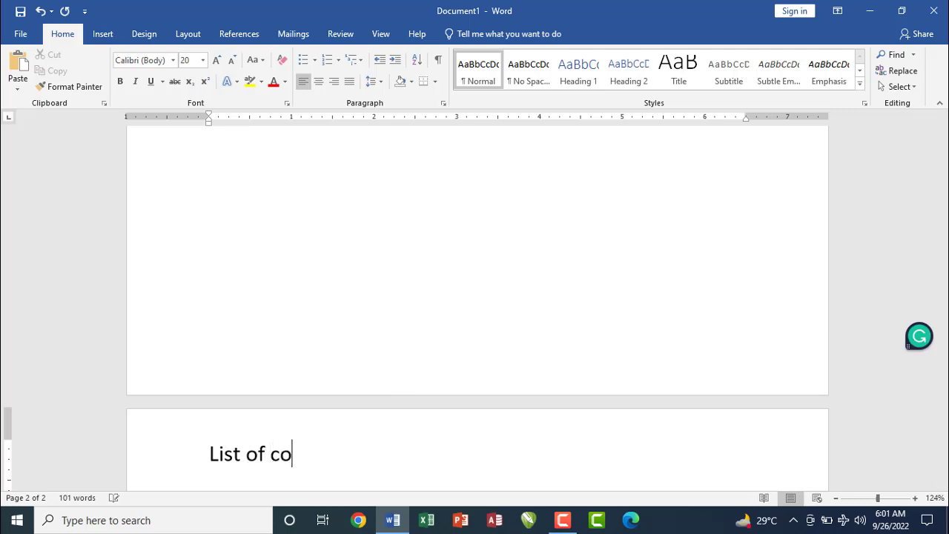
{"action": "type", "text": "untry"}
{"action": "key", "text": "BackSpace"}
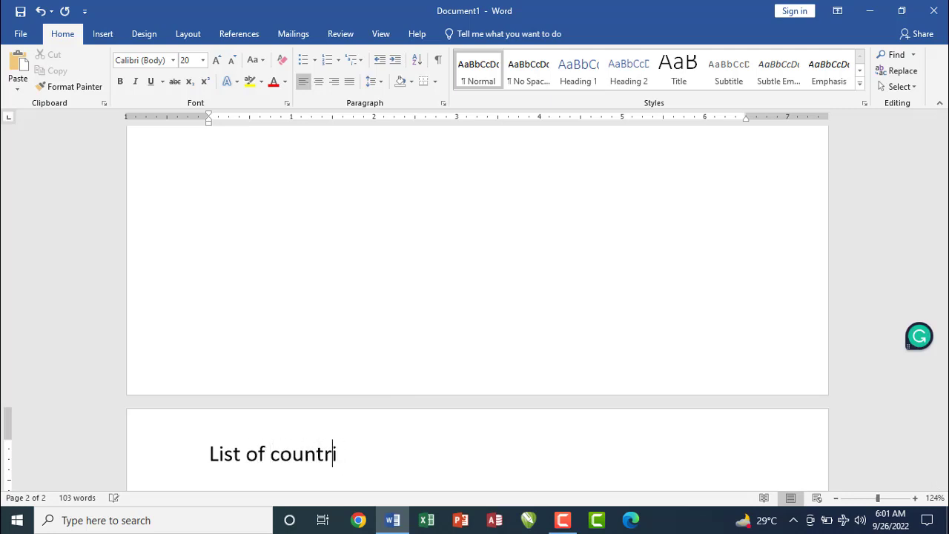
{"action": "type", "text": "ie"}
{"action": "key", "text": "Return"}
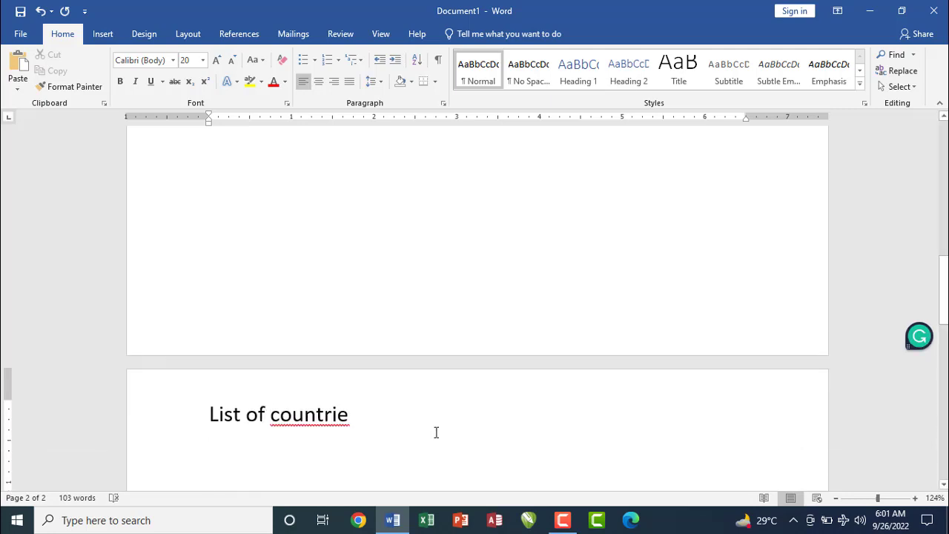
{"action": "left_click", "coordinate": [353, 415]}
{"action": "type", "text": "s"}
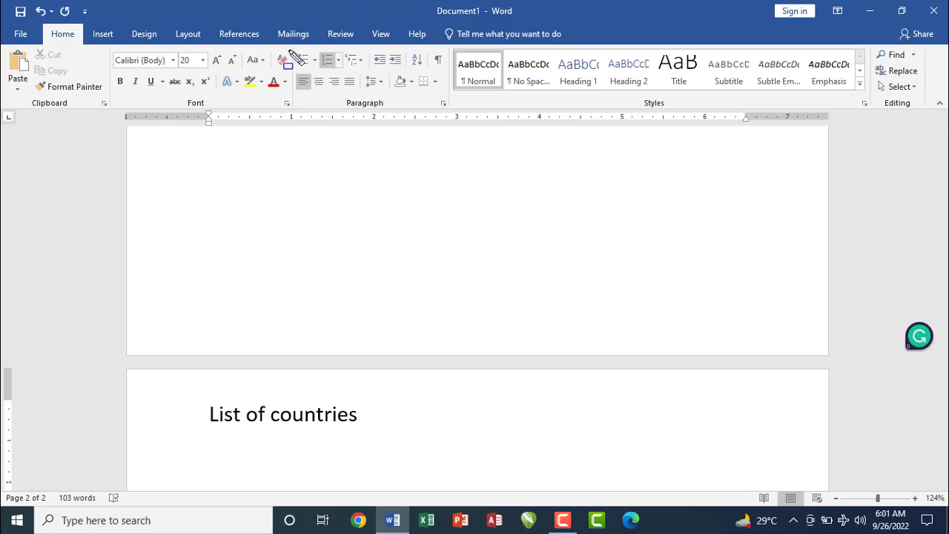
Step: Begin defining a new symbol bullet for the line below the heading and show the Wingdings character set
{"action": "mouse_move", "coordinate": [295, 50]}
{"action": "left_mouse_down"}
{"action": "mouse_move", "coordinate": [356, 106]}
{"action": "mouse_move", "coordinate": [454, 115]}
{"action": "left_mouse_up"}
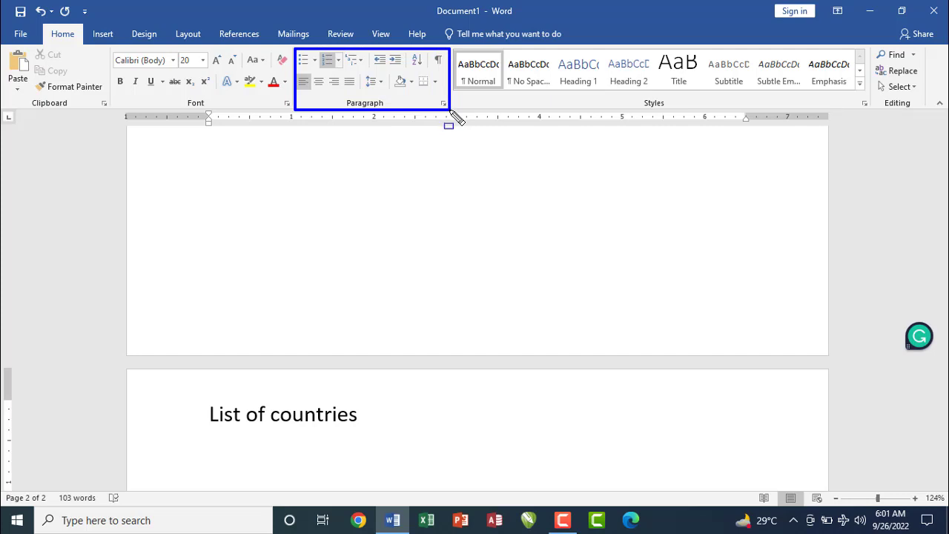
{"action": "left_click", "coordinate": [317, 62]}
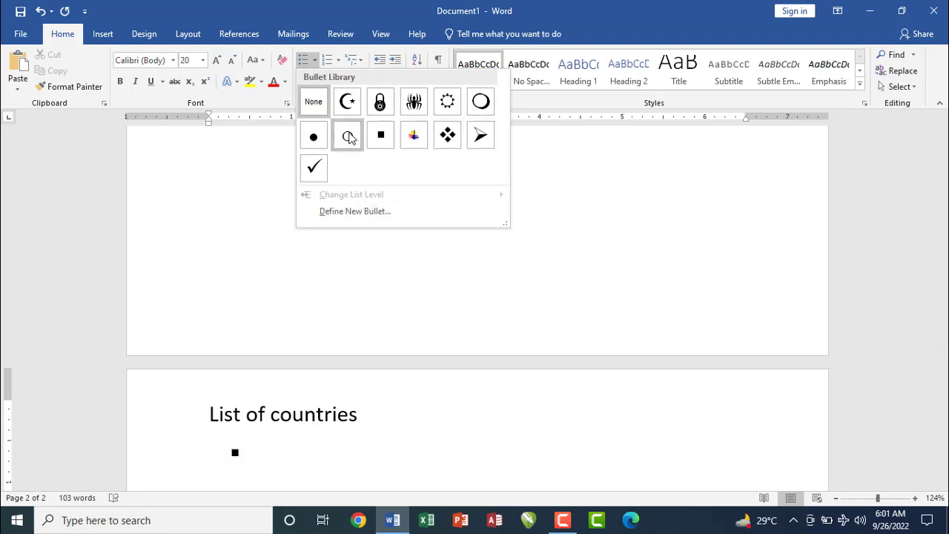
{"action": "left_click", "coordinate": [345, 213]}
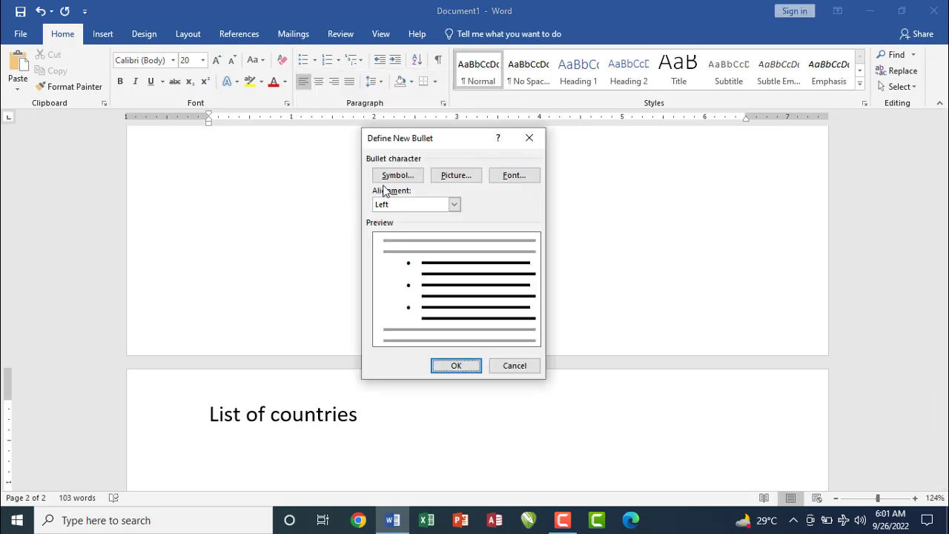
{"action": "left_click", "coordinate": [398, 173]}
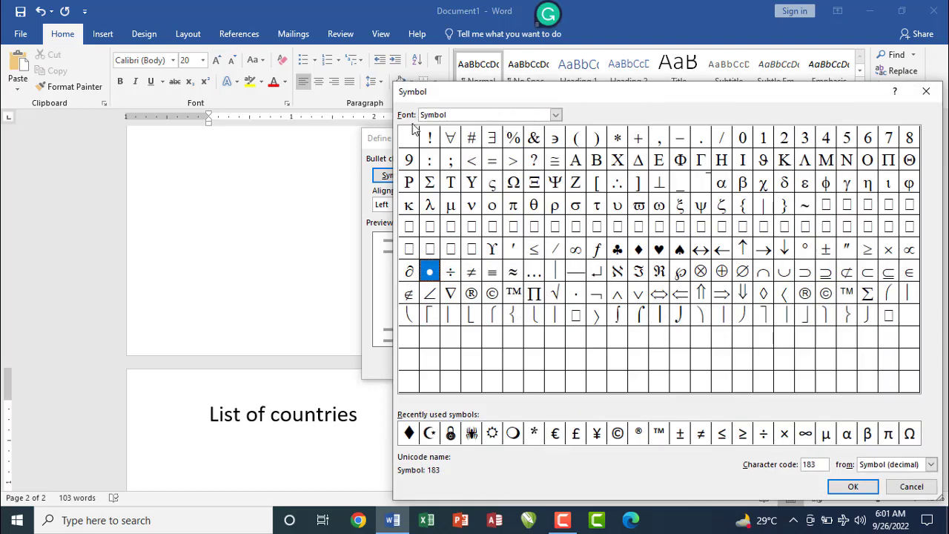
{"action": "left_click_drag", "start_coordinate": [394, 103], "coordinate": [576, 125]}
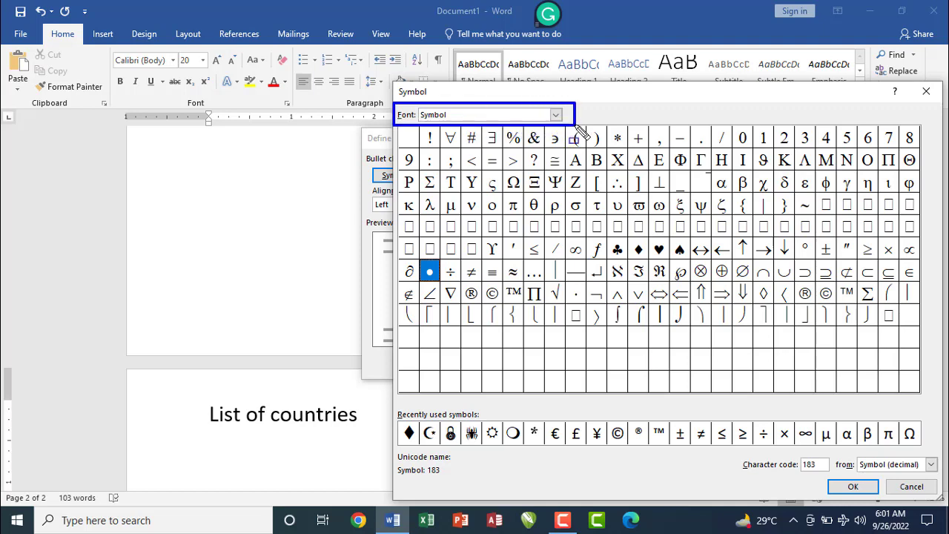
{"action": "key", "text": "Escape"}
{"action": "left_click", "coordinate": [556, 116]}
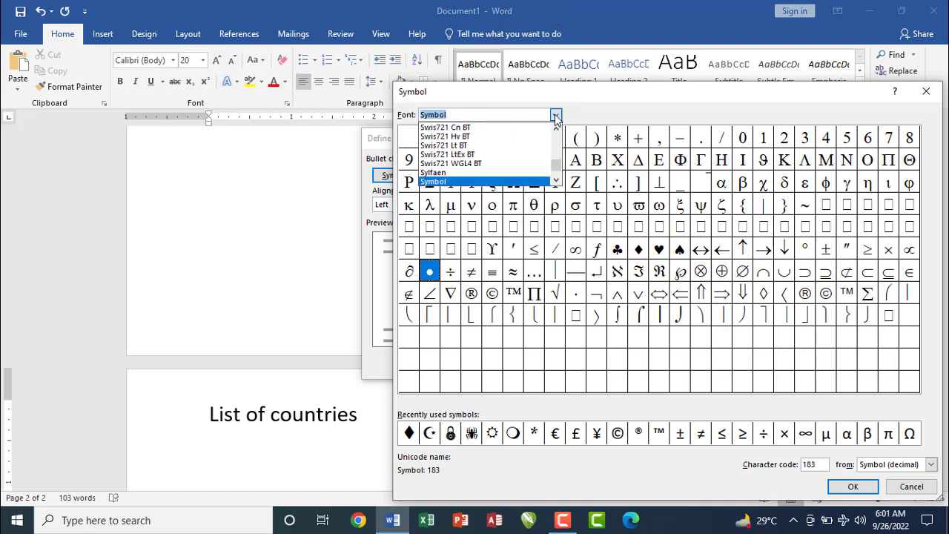
{"action": "type", "text": "win"}
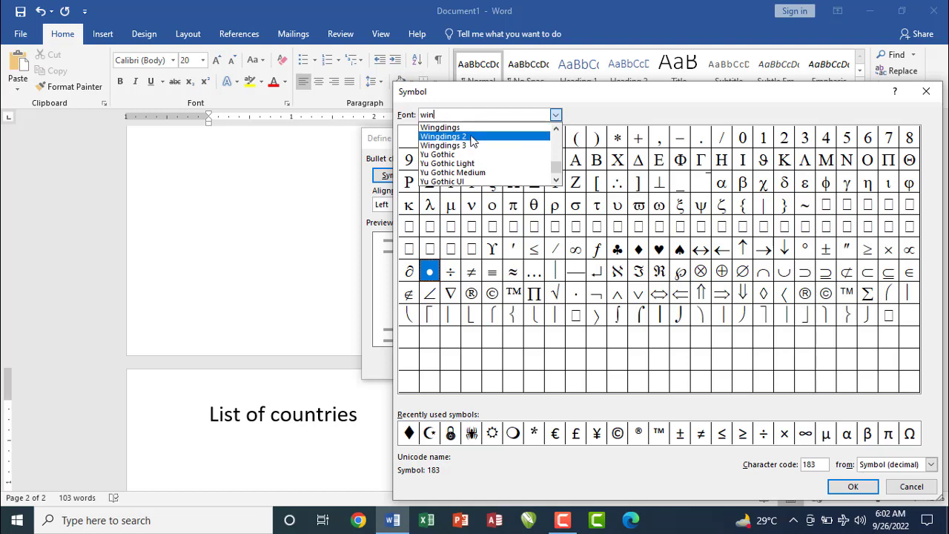
{"action": "left_click", "coordinate": [472, 128]}
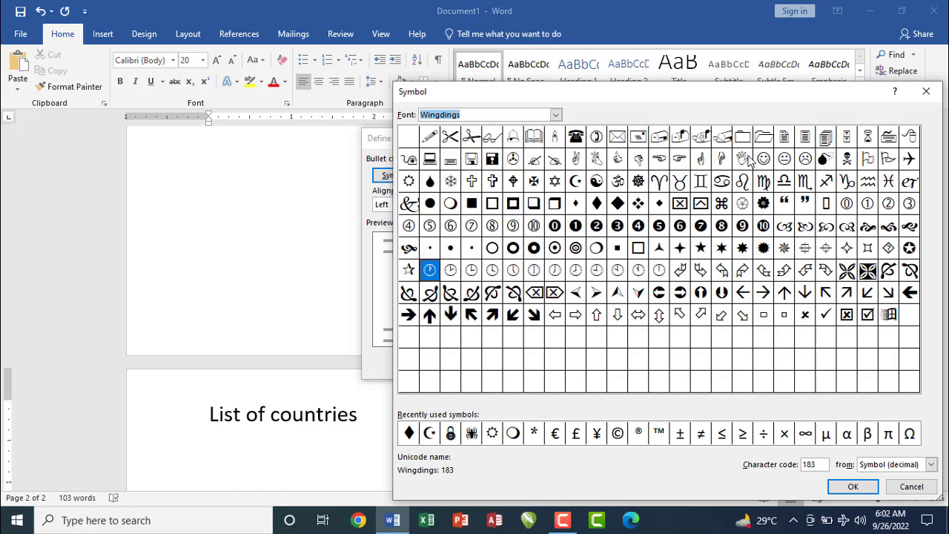
Step: Browse the Wingdings 2 and Wingdings 3 character sets for bullet symbols
{"action": "left_click", "coordinate": [556, 116]}
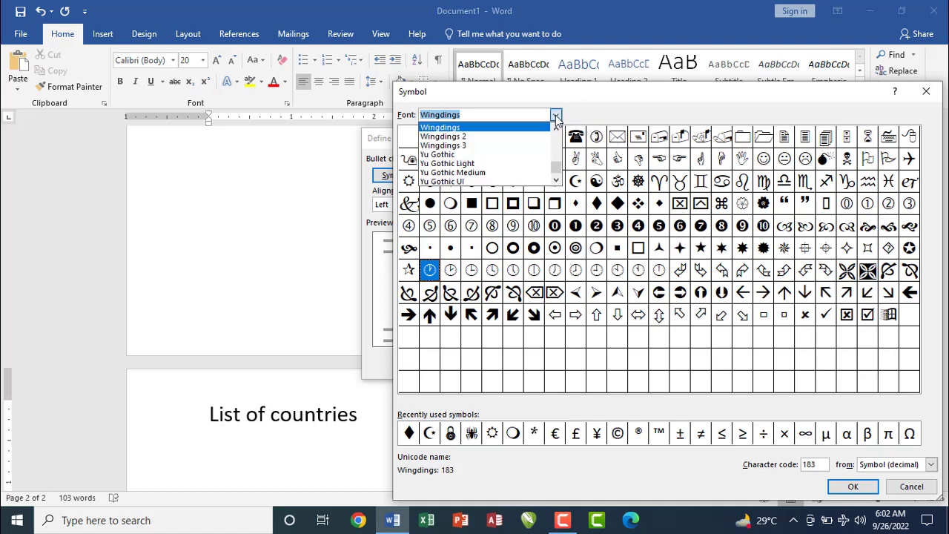
{"action": "left_click", "coordinate": [508, 144]}
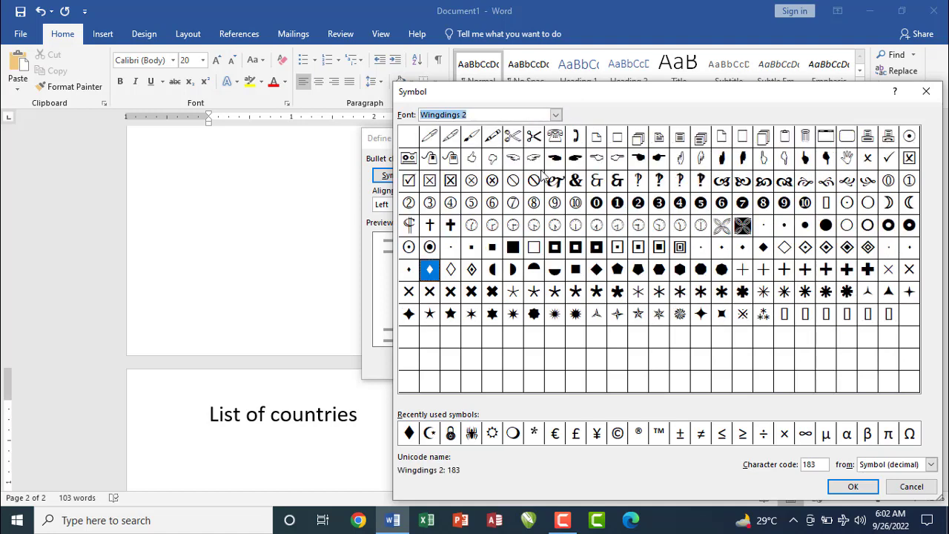
{"action": "left_click", "coordinate": [556, 115]}
{"action": "left_click", "coordinate": [525, 146]}
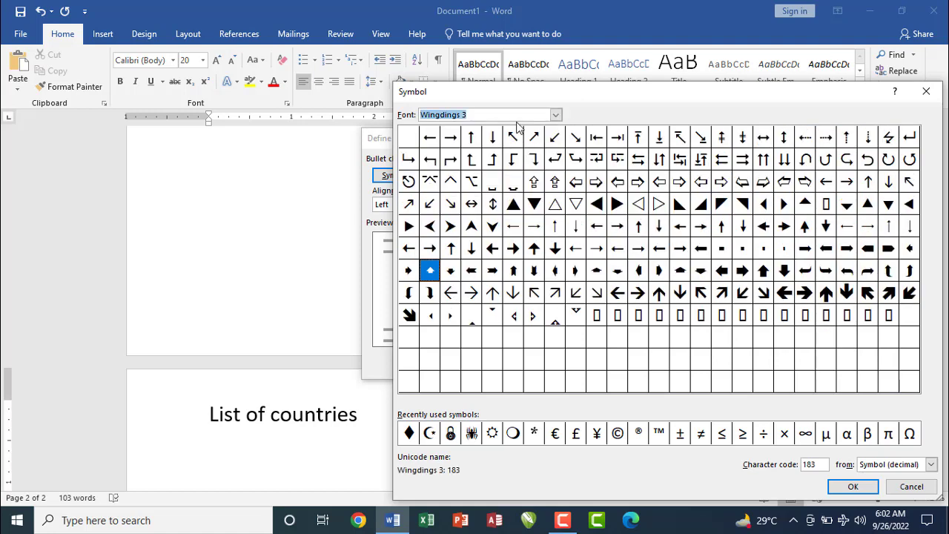
Step: Choose the yin-yang symbol from Wingdings, character code 91, as the new bullet and apply it
{"action": "left_click", "coordinate": [556, 115]}
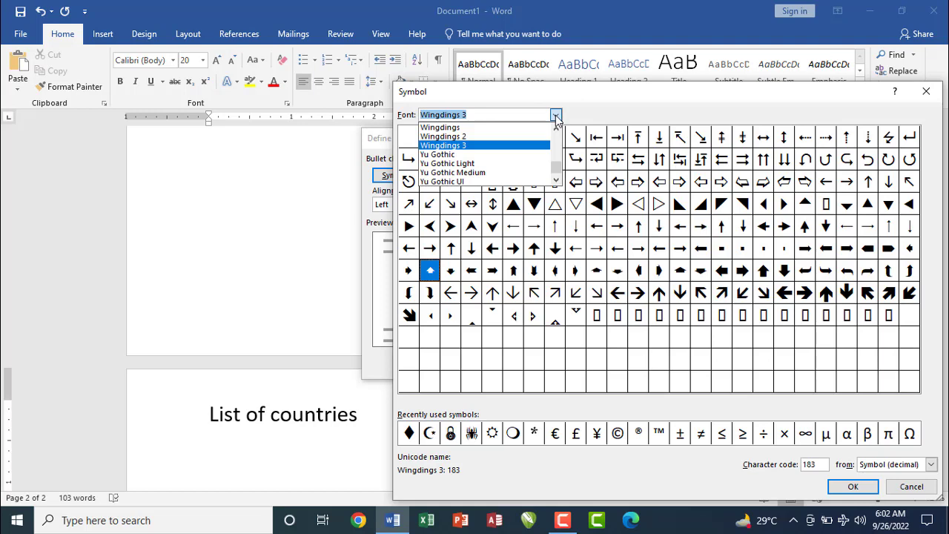
{"action": "left_click", "coordinate": [503, 128]}
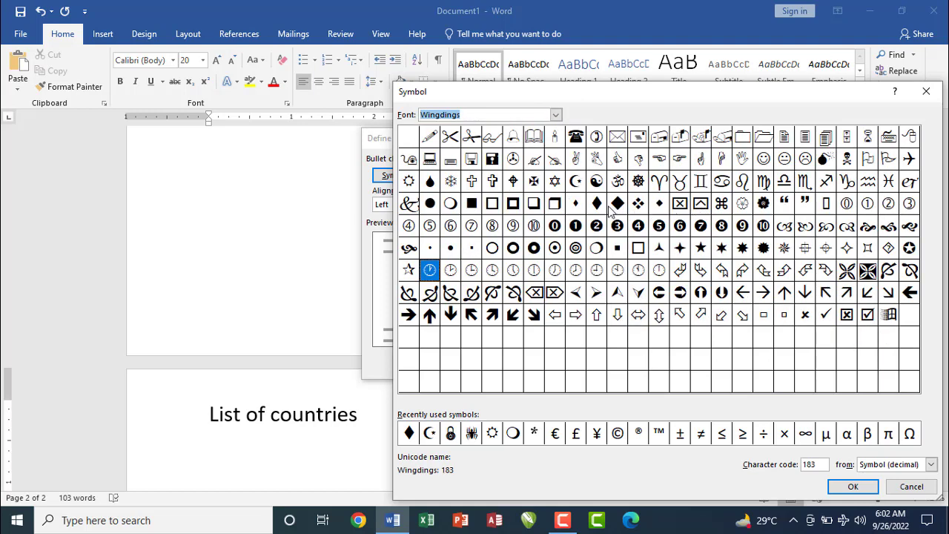
{"action": "left_click", "coordinate": [598, 183]}
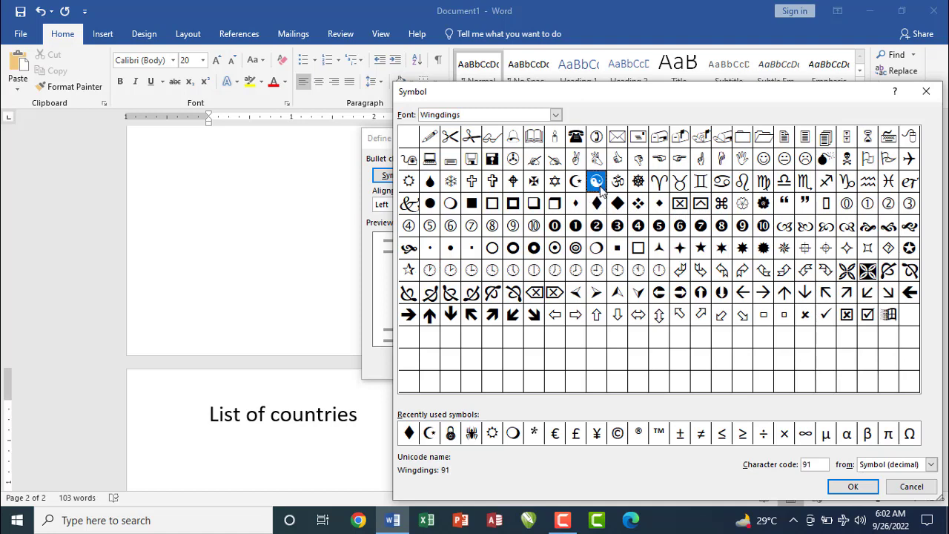
{"action": "left_click", "coordinate": [853, 488]}
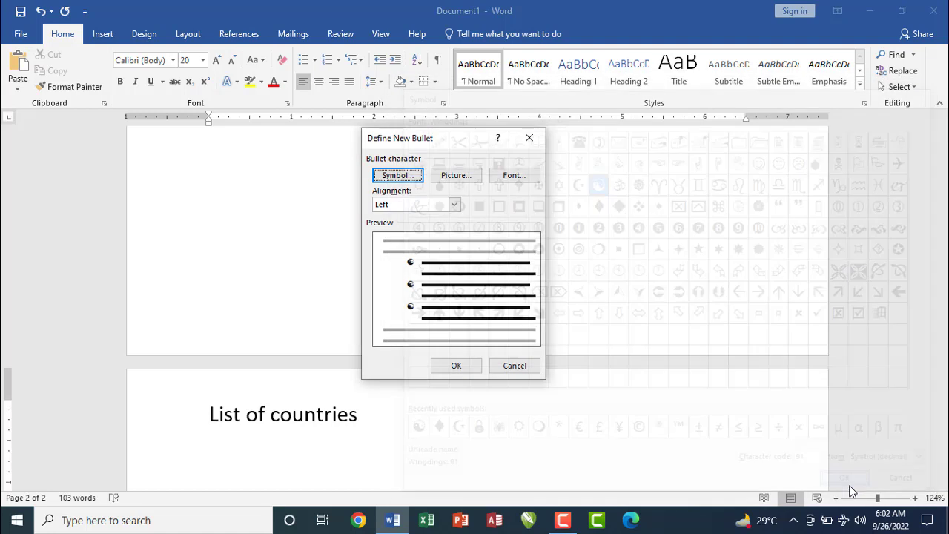
{"action": "left_click", "coordinate": [457, 365]}
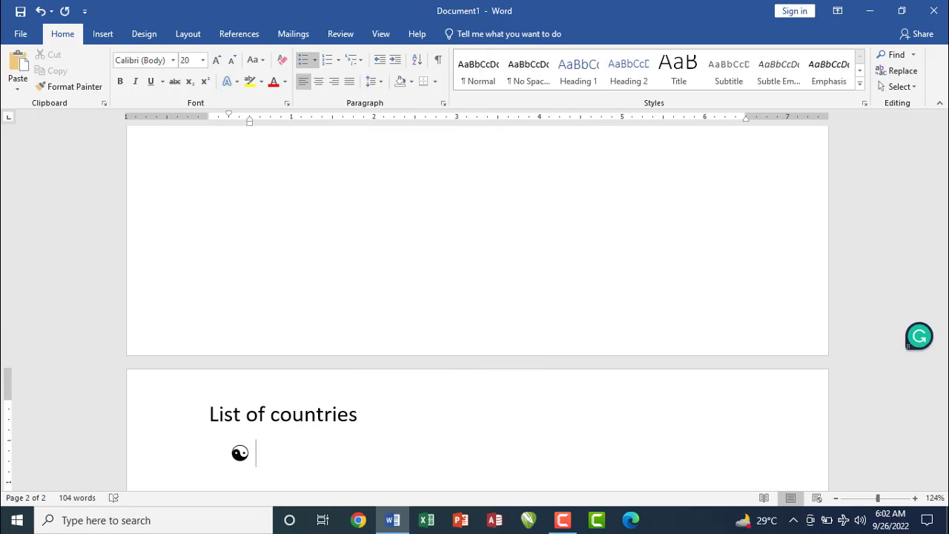
Step: Enter Pakistan and India as the first two bulleted items under the heading
{"action": "type", "text": "pakistan"}
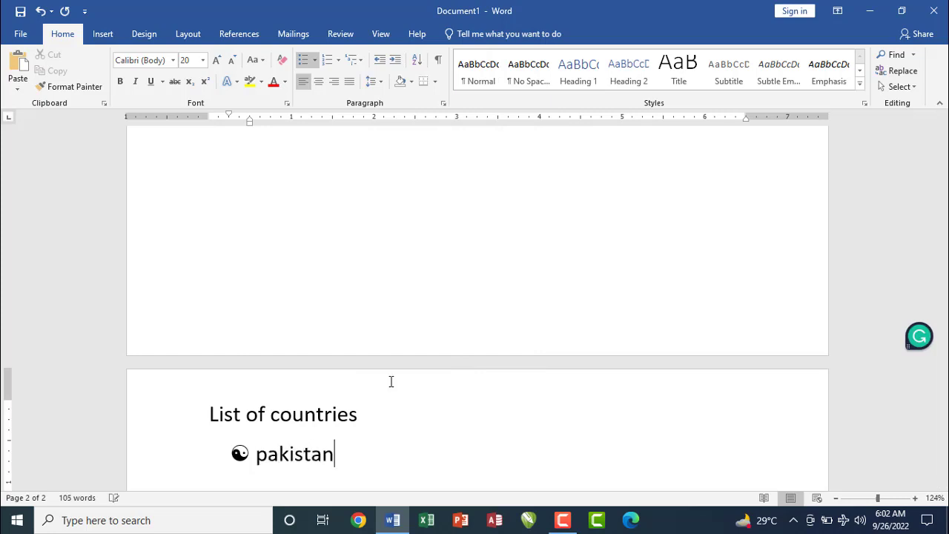
{"action": "left_click_drag", "start_coordinate": [945, 269], "coordinate": [947, 319]}
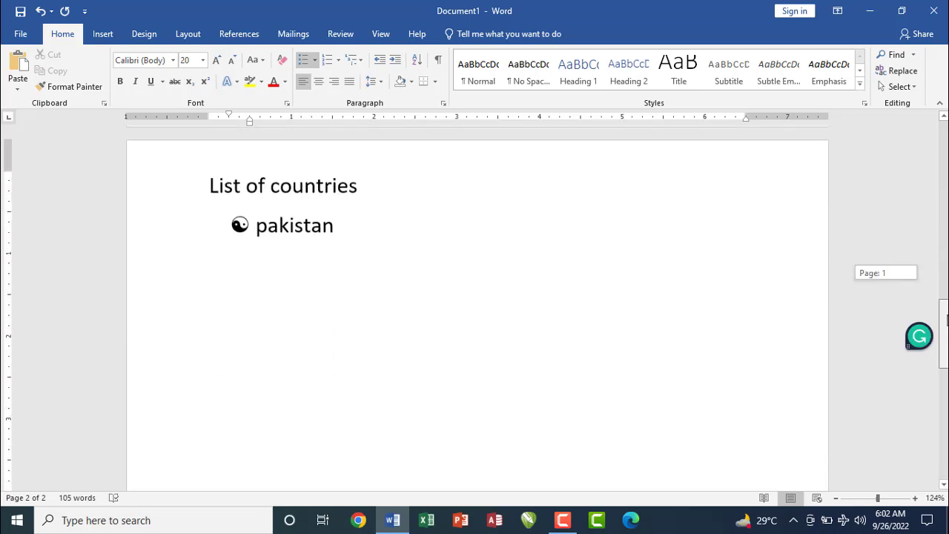
{"action": "key", "text": "Return"}
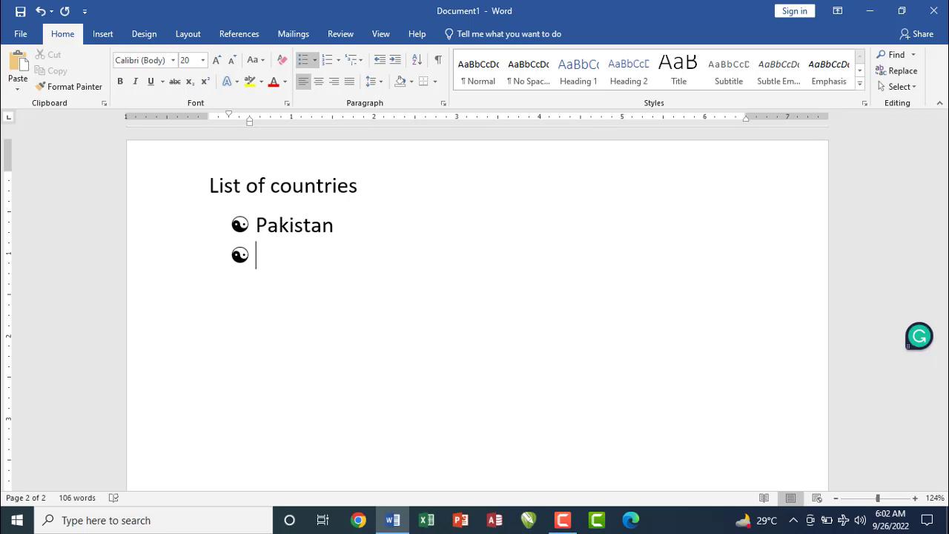
{"action": "type", "text": "india"}
{"action": "key", "text": "Return"}
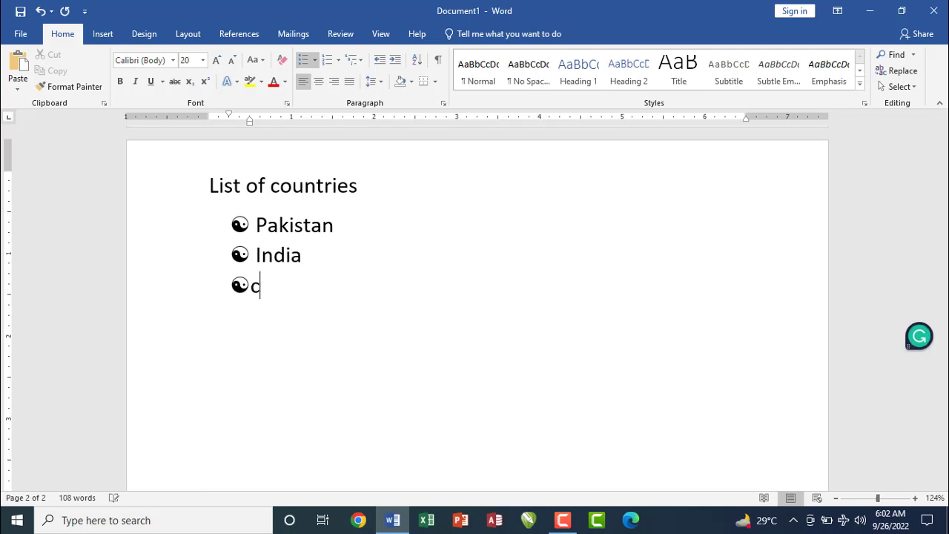
Step: Add China and America as the following bulleted items and start another empty bullet
{"action": "type", "text": "chia"}
{"action": "key", "text": "BackSpace"}
{"action": "type", "text": "na"}
{"action": "key", "text": "Return"}
{"action": "type", "text": "am"}
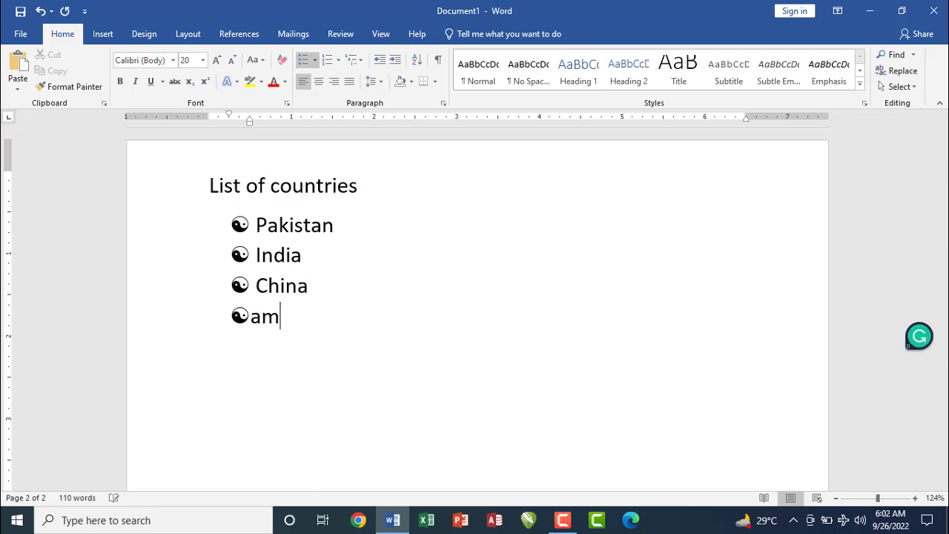
{"action": "key", "text": "BackSpace"}
{"action": "key", "text": "BackSpace"}
{"action": "type", "text": "amer"}
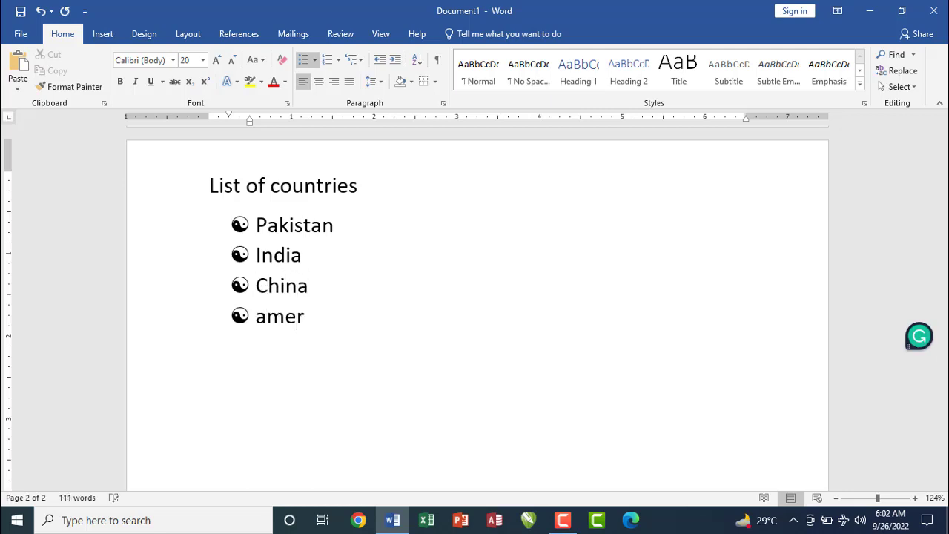
{"action": "type", "text": "ica"}
{"action": "key", "text": "Return"}
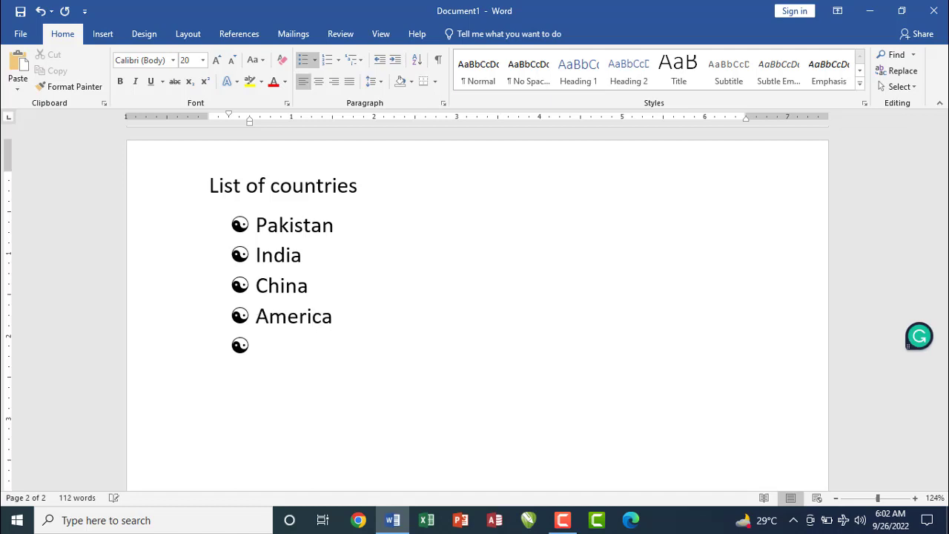
Step: Insert a page break after the country list and remove the bullet from the new page's first line
{"action": "left_click_drag", "start_coordinate": [945, 320], "coordinate": [947, 324]}
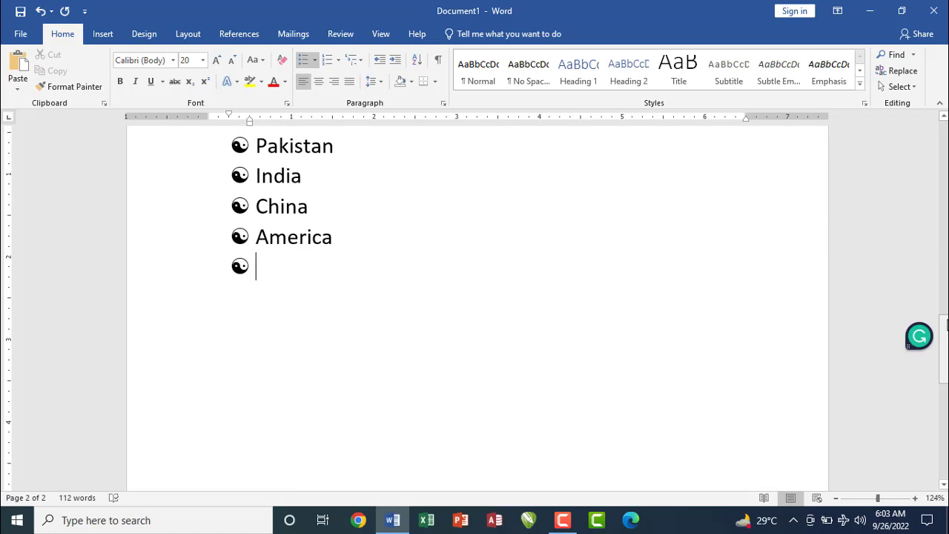
{"action": "key", "text": "ctrl+Return"}
{"action": "key", "text": "BackSpace"}
{"action": "key", "text": "BackSpace"}
{"action": "key", "text": "BackSpace"}
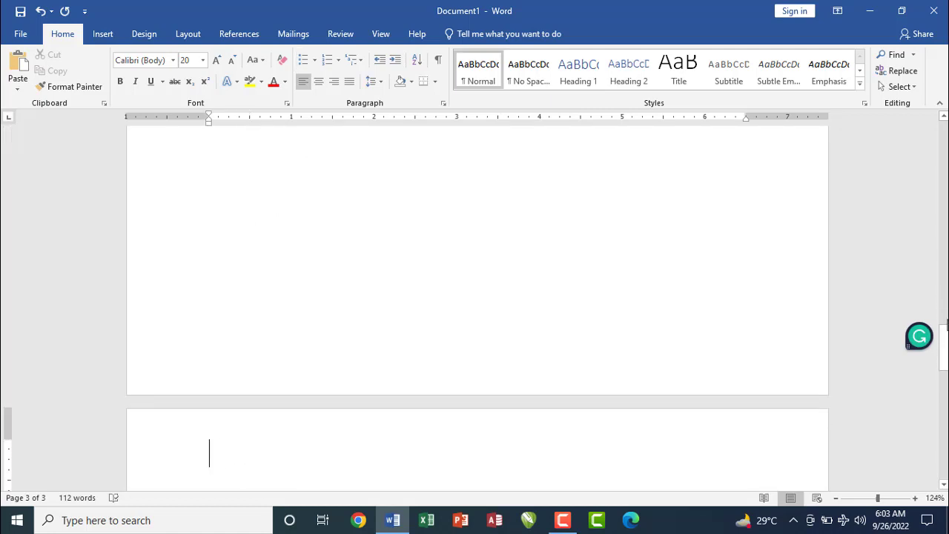
Step: Examine the number, Roman numeral and letter formats offered in the Numbering Library
{"action": "left_click", "coordinate": [340, 65]}
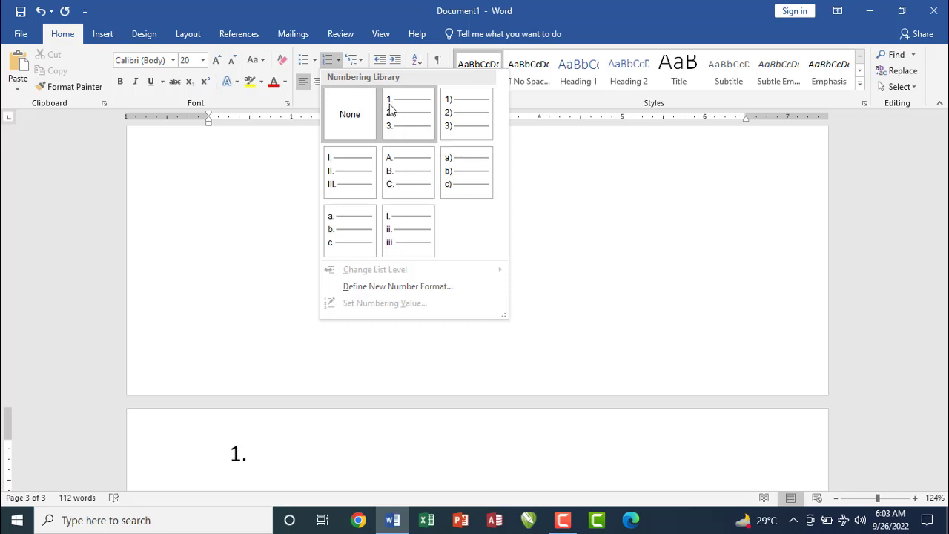
{"action": "key", "text": "ctrl+shift+d"}
{"action": "left_click_drag", "start_coordinate": [378, 86], "coordinate": [437, 141]}
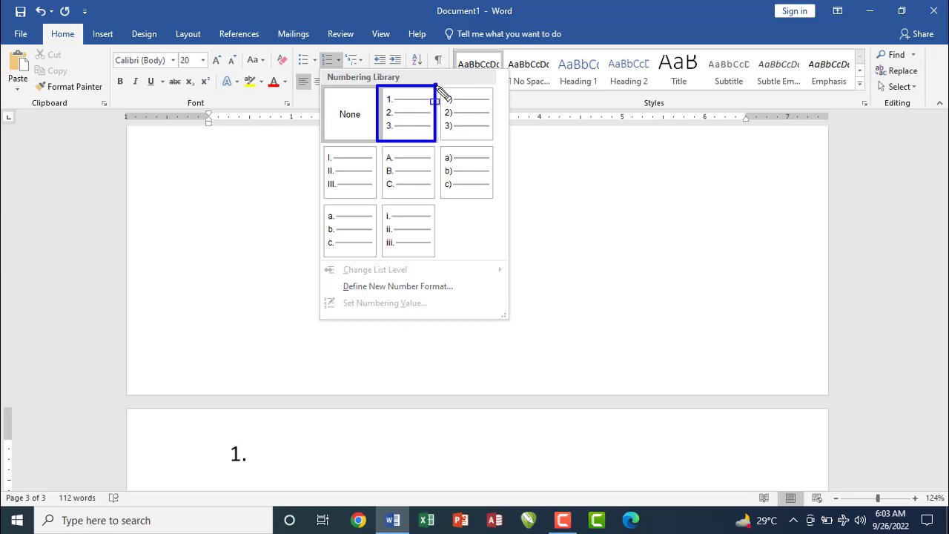
{"action": "left_click_drag", "start_coordinate": [437, 84], "coordinate": [494, 138]}
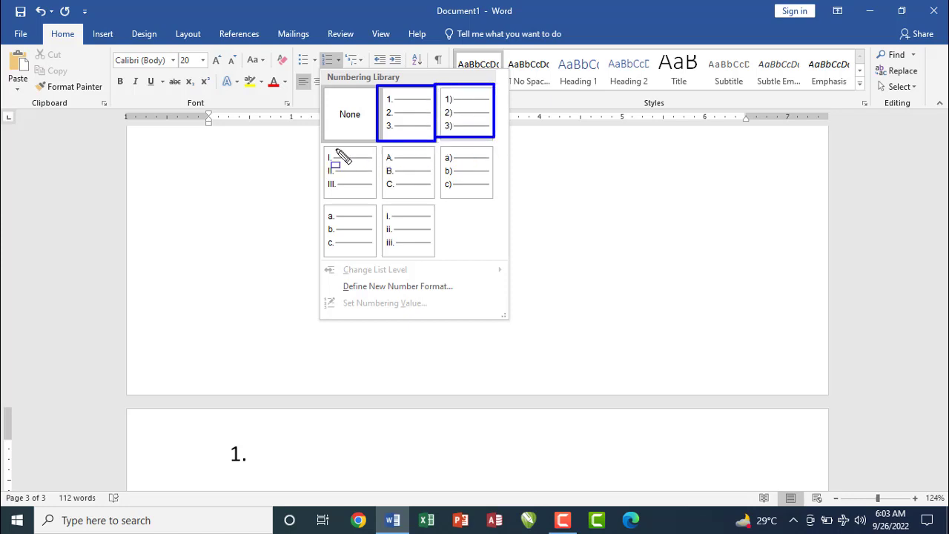
{"action": "left_click_drag", "start_coordinate": [323, 149], "coordinate": [438, 257]}
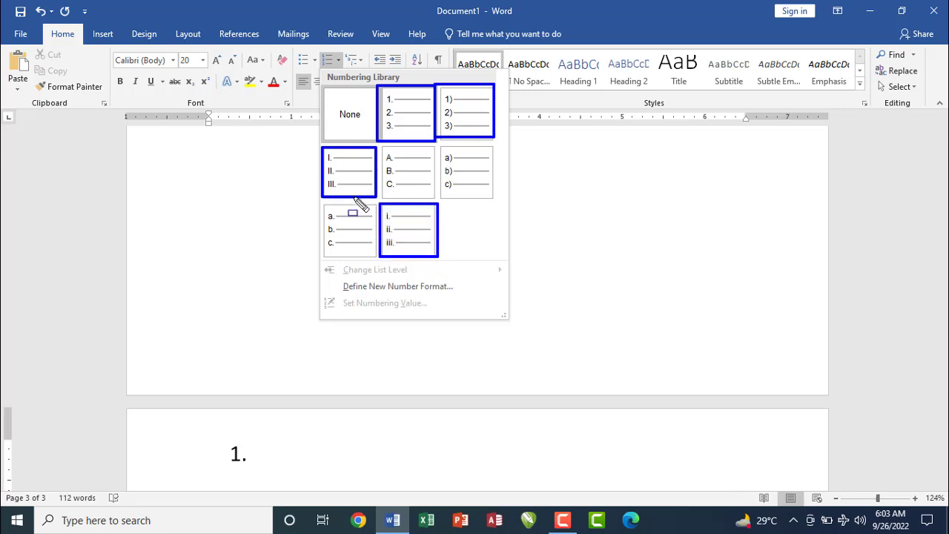
{"action": "left_click_drag", "start_coordinate": [320, 208], "coordinate": [377, 261]}
{"action": "left_click_drag", "start_coordinate": [377, 147], "coordinate": [438, 190]}
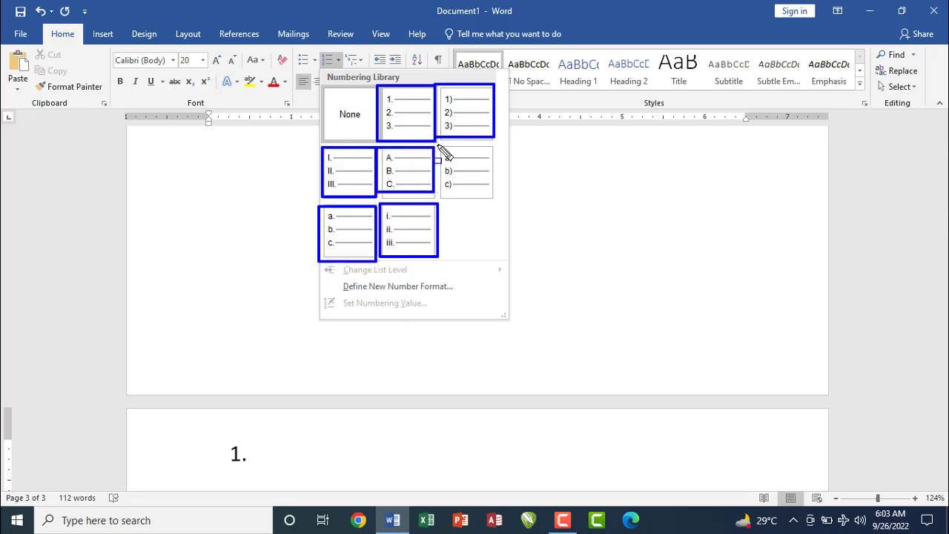
{"action": "left_click_drag", "start_coordinate": [438, 145], "coordinate": [488, 196]}
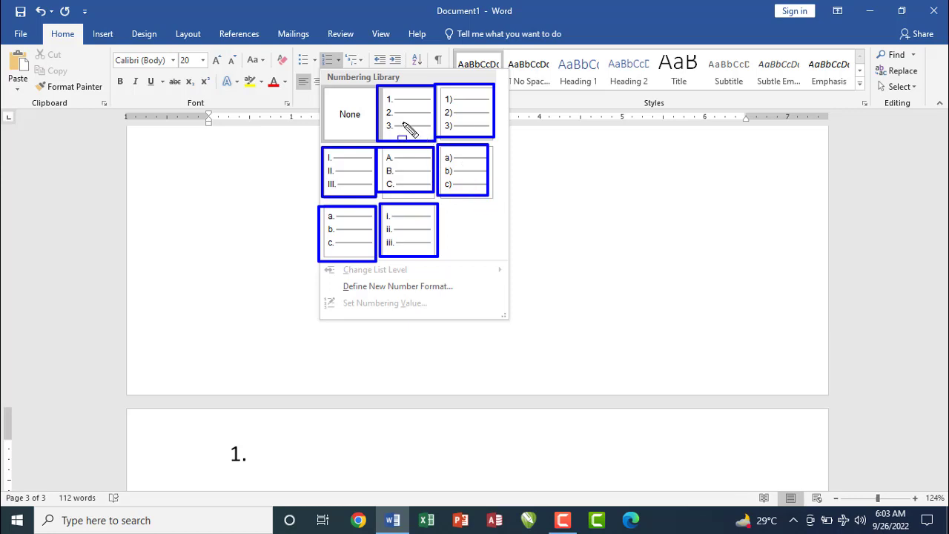
{"action": "key", "text": "Escape"}
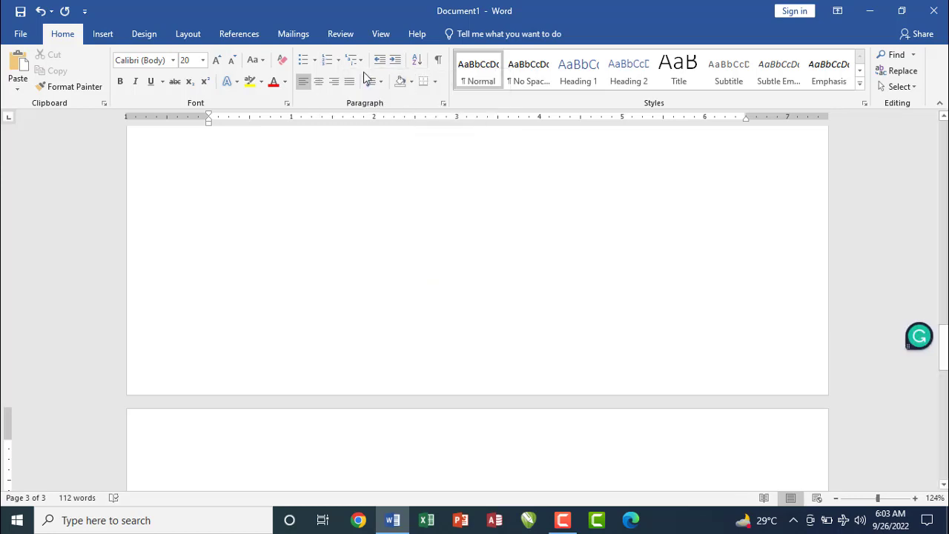
Step: Apply the 1. 2. 3. numbering format to the new page's first line and enter Pakistan as the first item
{"action": "left_click", "coordinate": [339, 62]}
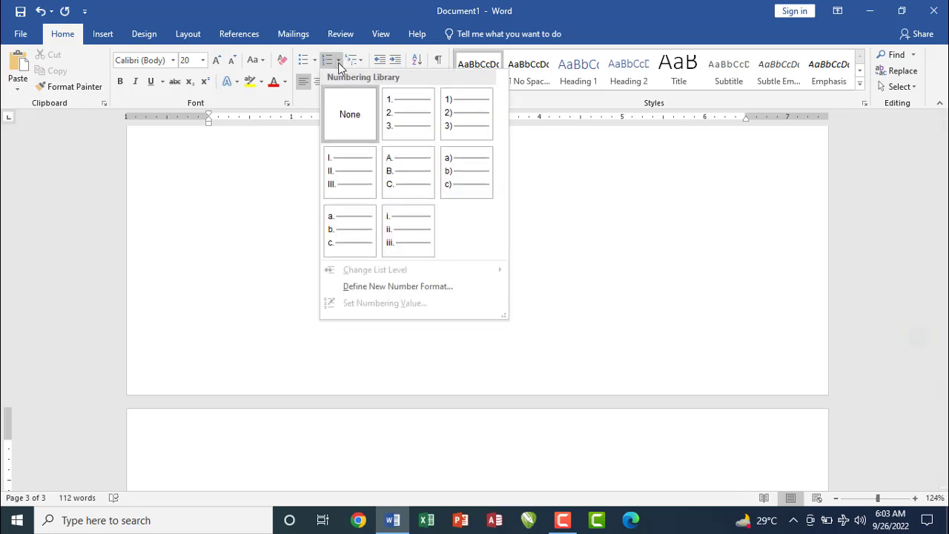
{"action": "left_click", "coordinate": [408, 128]}
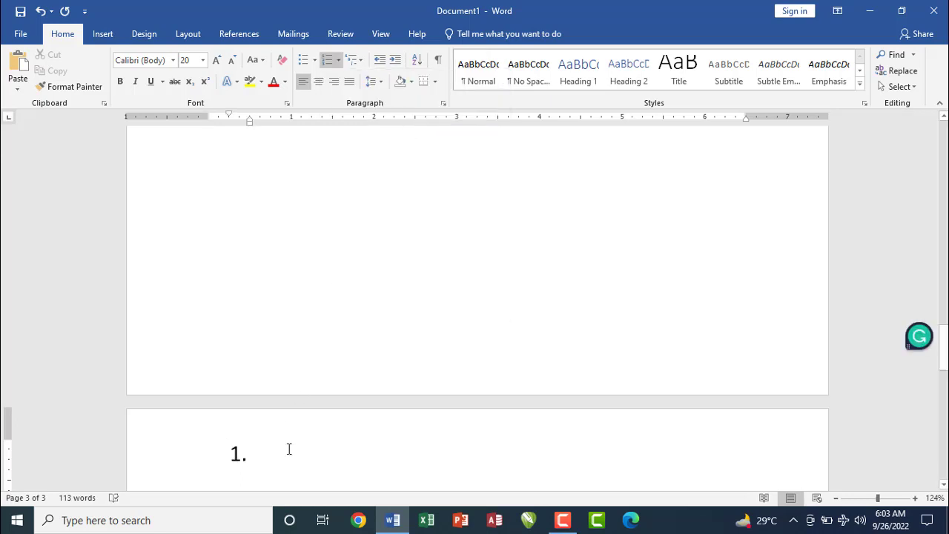
{"action": "type", "text": "p"}
{"action": "mouse_move", "coordinate": [946, 375]}
{"action": "left_mouse_down"}
{"action": "mouse_move", "coordinate": [945, 408]}
{"action": "mouse_move", "coordinate": [943, 384]}
{"action": "left_mouse_up"}
{"action": "type", "text": "akistan"}
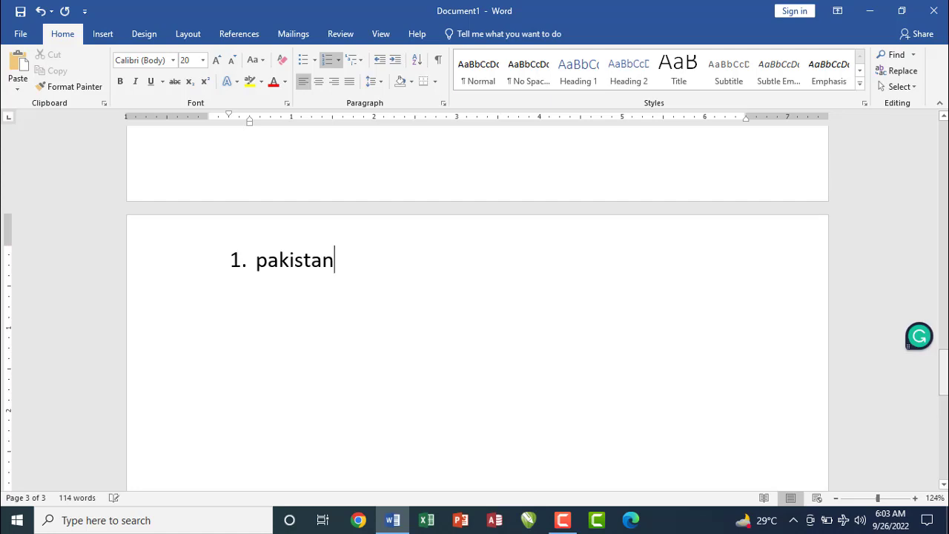
{"action": "key", "text": "Return"}
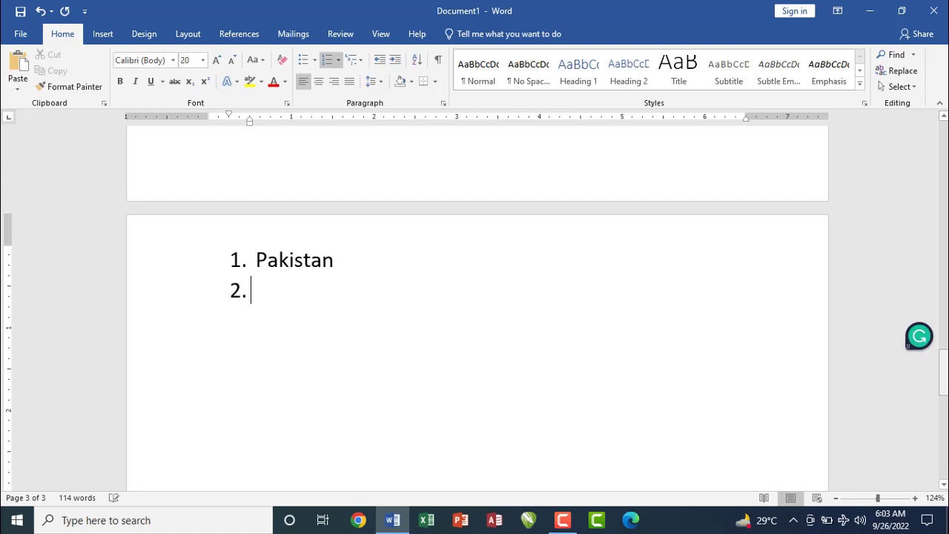
Step: Add China, India and America as the following numbered items and remove the number from the line after them
{"action": "type", "text": "china"}
{"action": "key", "text": "Return"}
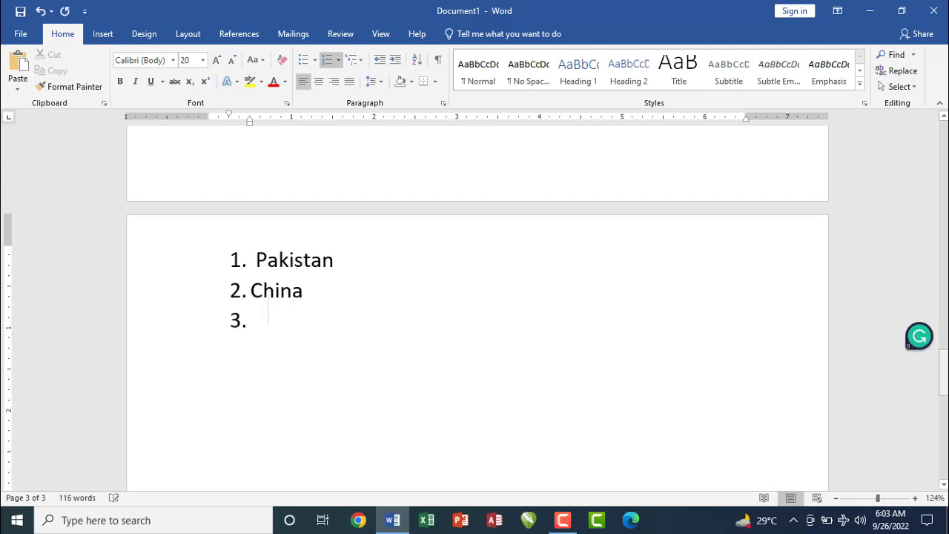
{"action": "type", "text": "india"}
{"action": "key", "text": "Return"}
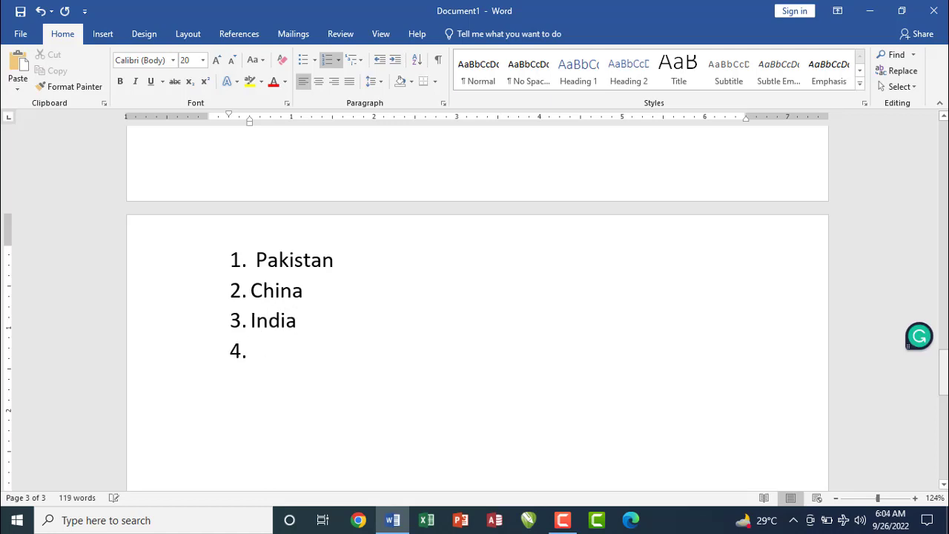
{"action": "type", "text": "america"}
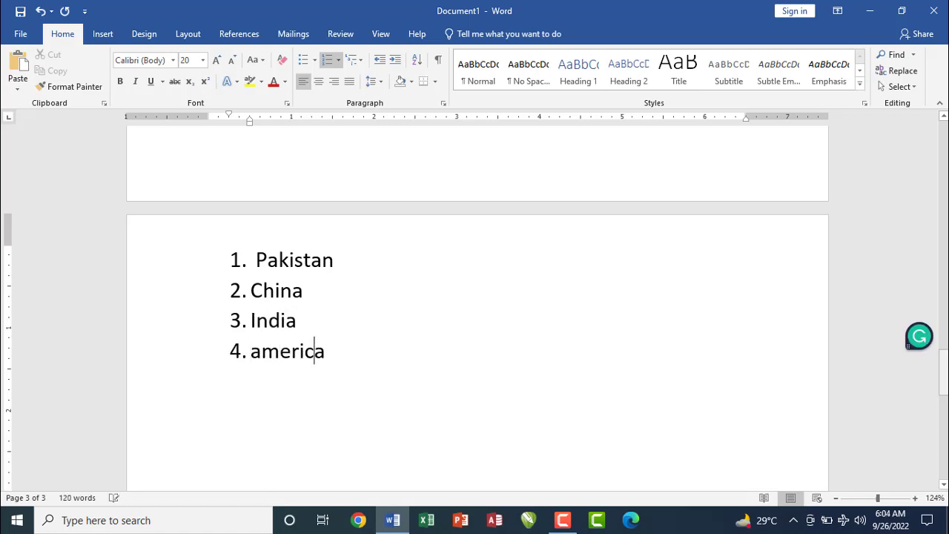
{"action": "key", "text": "Return"}
{"action": "key", "text": "BackSpace"}
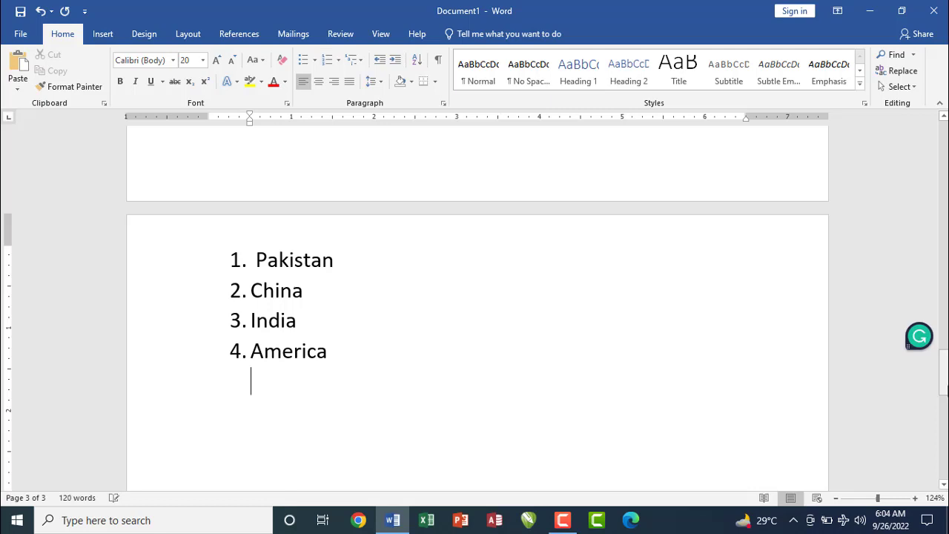
Step: Insert a page break after the numbered list and clear the indent on the new page's first line
{"action": "scroll", "coordinate": [945, 391], "scroll_direction": "up", "scroll_amount": 3}
{"action": "scroll", "coordinate": [945, 391], "scroll_direction": "down", "scroll_amount": 1}
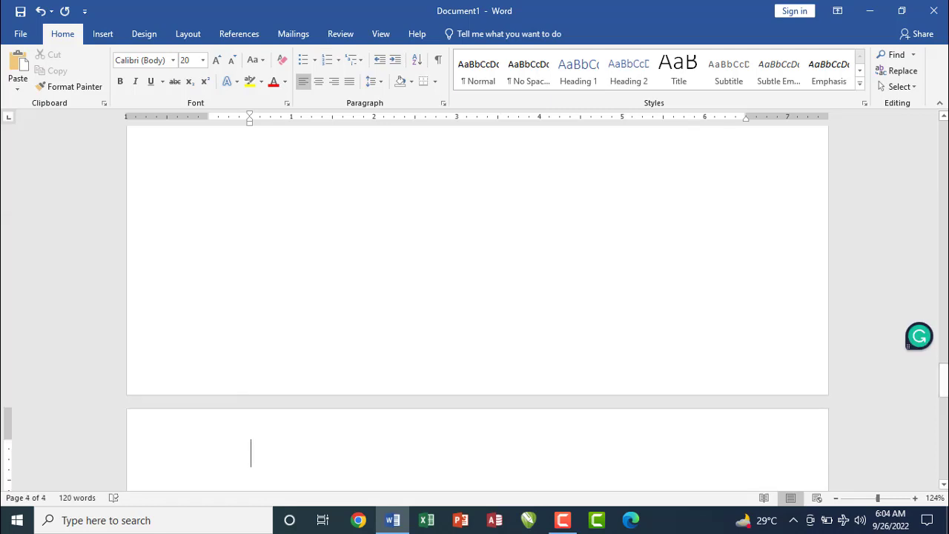
{"action": "mouse_move", "coordinate": [944, 375]}
{"action": "left_mouse_down"}
{"action": "mouse_move", "coordinate": [944, 404]}
{"action": "mouse_move", "coordinate": [945, 372]}
{"action": "mouse_move", "coordinate": [946, 393]}
{"action": "left_mouse_up"}
{"action": "key", "text": "ctrl+End"}
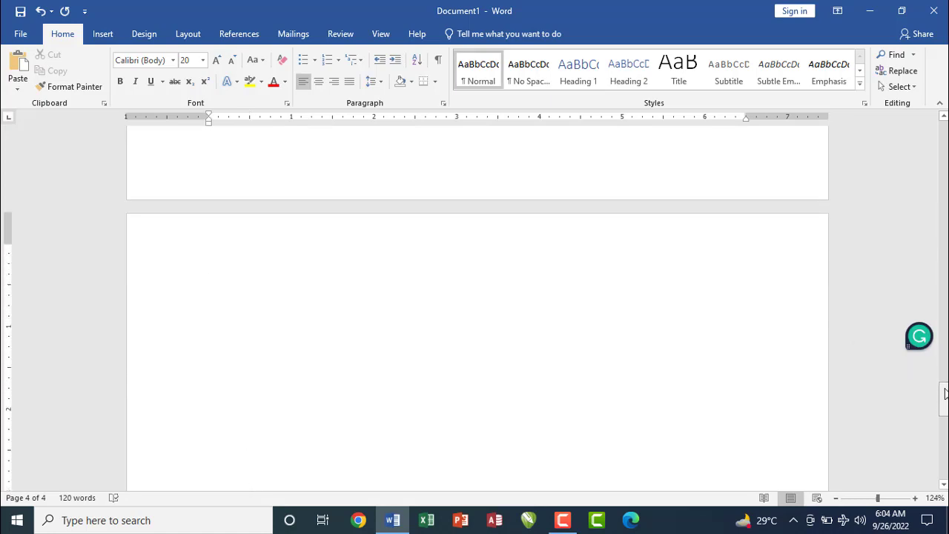
Step: Start an automatic numbered list with 1. and enter Pakistan as its first item
{"action": "type", "text": "1."}
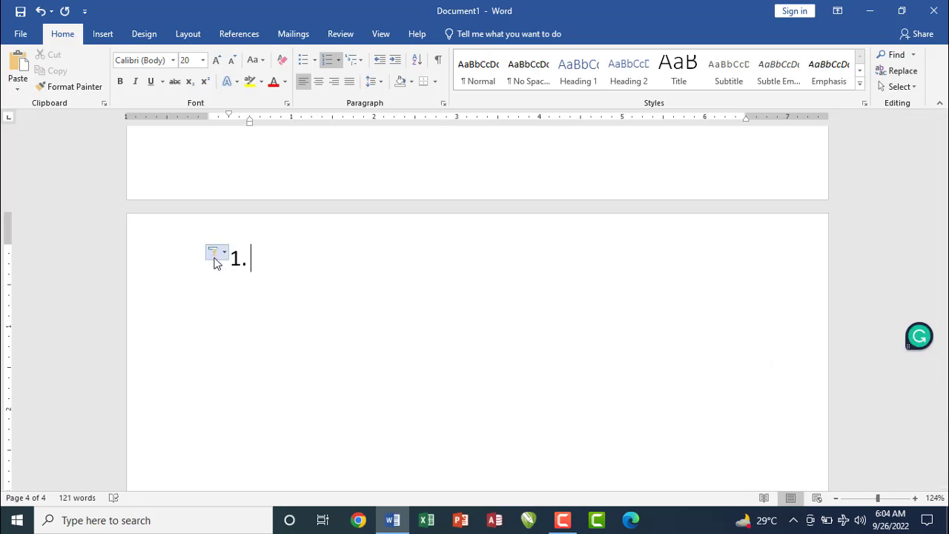
{"action": "type", "text": " D"}
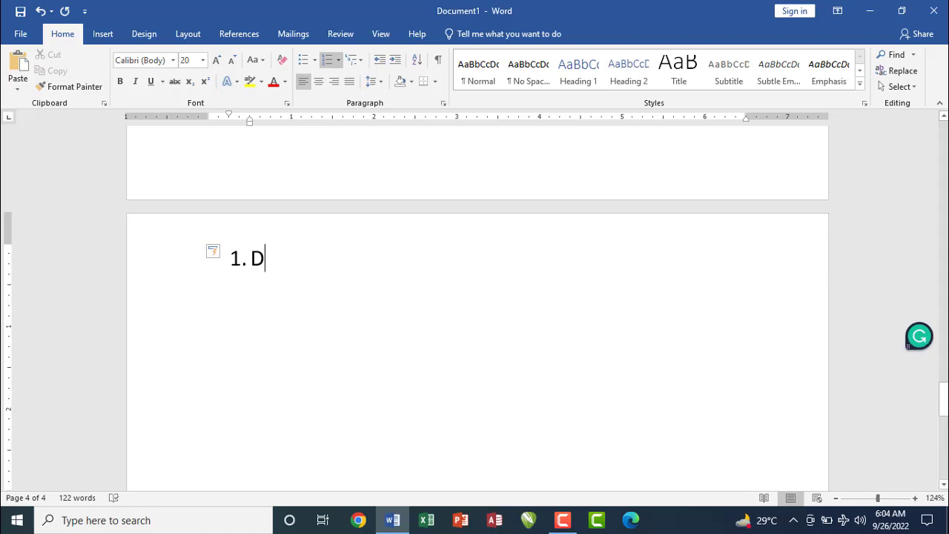
{"action": "key", "text": "BackSpace"}
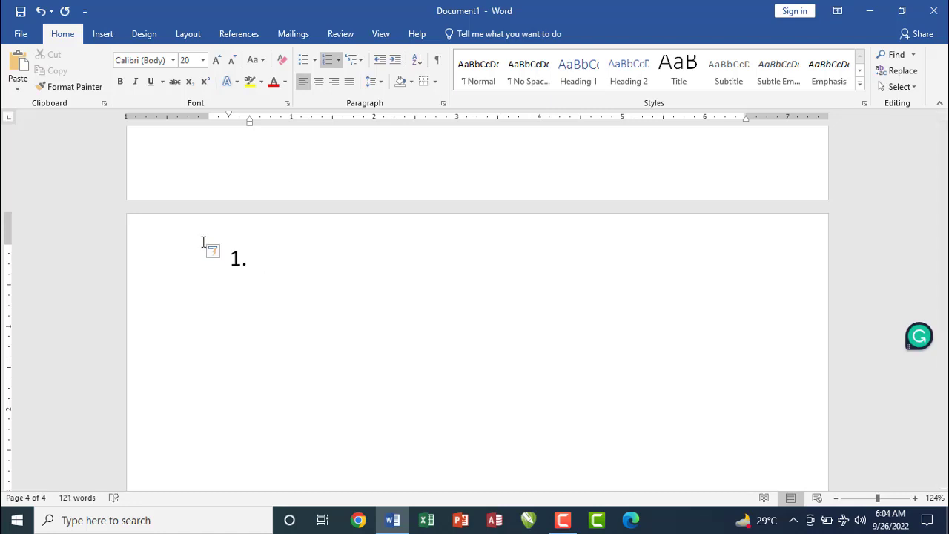
{"action": "left_click_drag", "start_coordinate": [205, 247], "coordinate": [231, 270]}
{"action": "left_click_drag", "start_coordinate": [231, 270], "coordinate": [222, 263]}
{"action": "type", "text": "pakistan"}
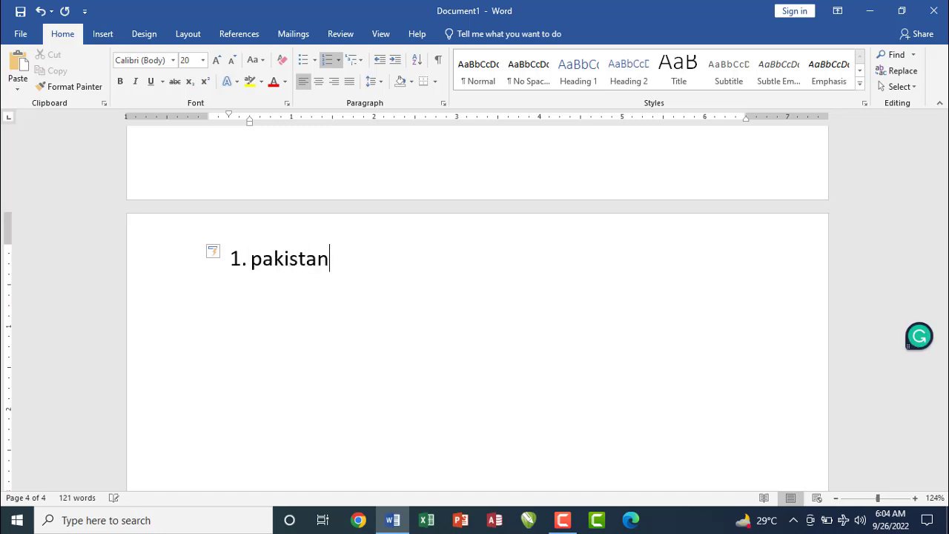
{"action": "key", "text": "Return"}
Step: Delete the Pakistan item and its automatic numbering so the page is empty
{"action": "key", "text": "BackSpace"}
{"action": "key", "text": "BackSpace"}
{"action": "key", "text": "BackSpace"}
{"action": "key", "text": "BackSpace"}
{"action": "key", "text": "BackSpace"}
{"action": "key", "text": "BackSpace"}
{"action": "key", "text": "BackSpace"}
{"action": "key", "text": "BackSpace"}
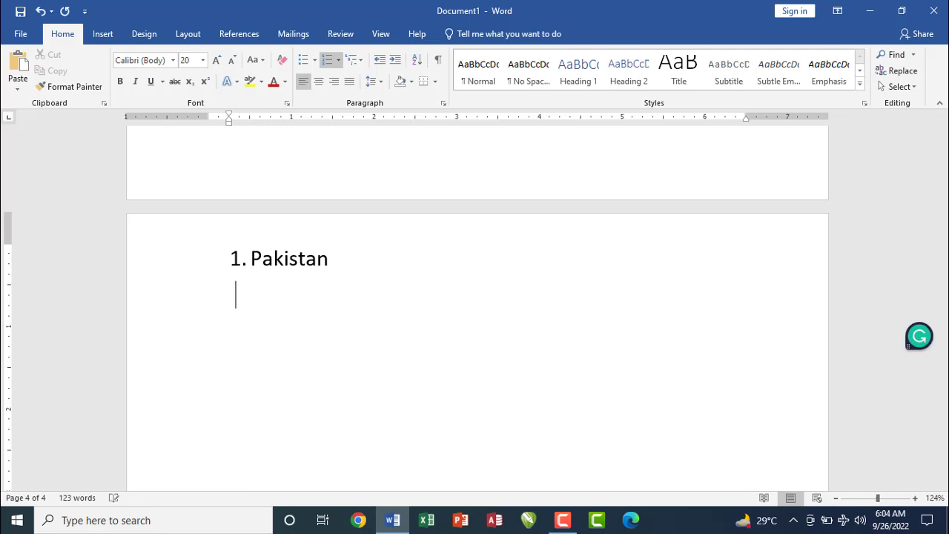
{"action": "key", "text": "BackSpace"}
{"action": "key", "text": "BackSpace"}
{"action": "key", "text": "BackSpace"}
{"action": "key", "text": "BackSpace"}
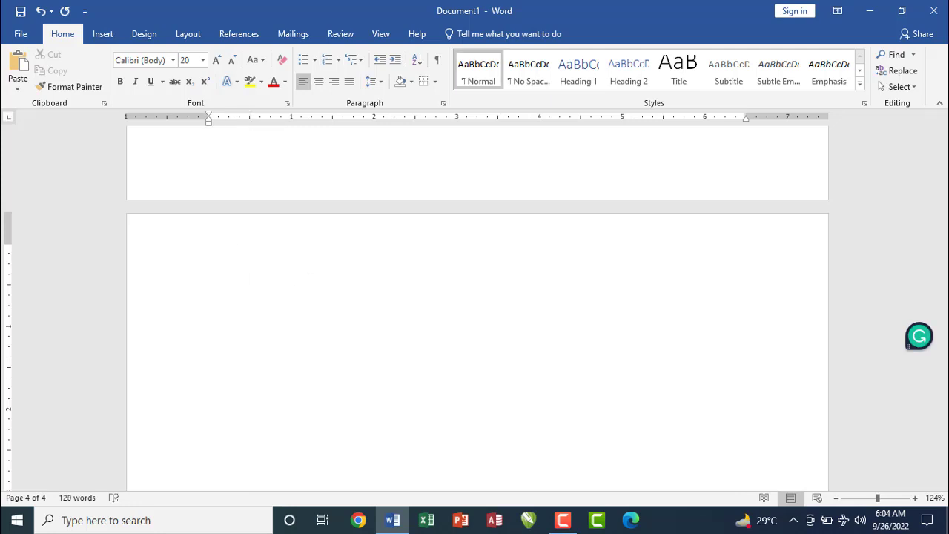
Step: Start an automatic Roman-numeral list with I) and enter Pak and ind as its two items
{"action": "type", "text": "II"}
{"action": "key", "text": "BackSpace"}
{"action": "type", "text": ") "}
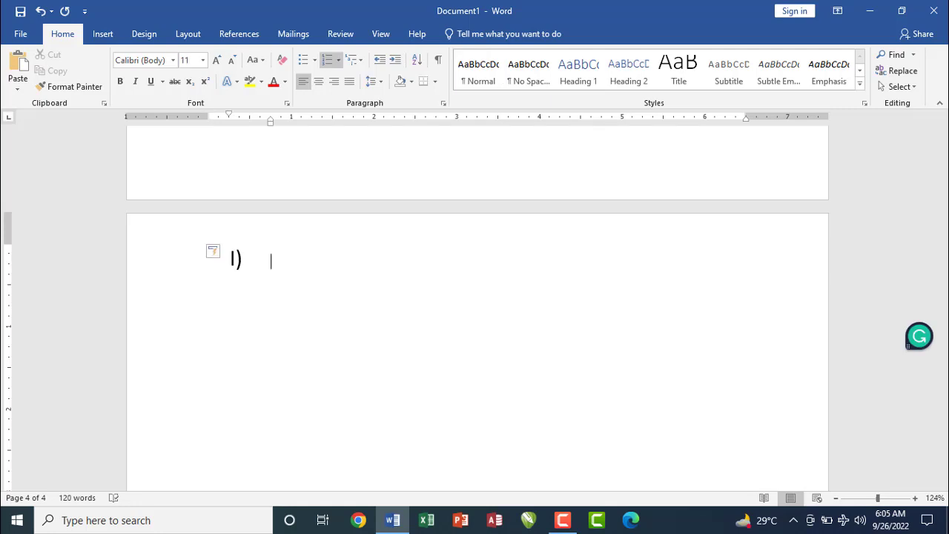
{"action": "type", "text": "pak"}
{"action": "key", "text": "BackSpace"}
{"action": "type", "text": "k"}
{"action": "key", "text": "Return"}
{"action": "type", "text": "inda"}
{"action": "key", "text": "BackSpace"}
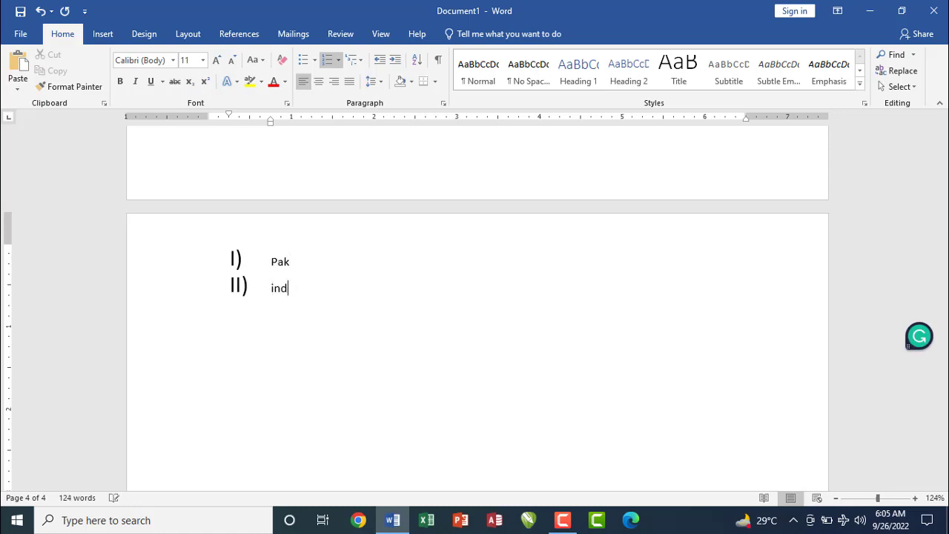
Step: Delete both Roman-numeral items together with their numbering
{"action": "key", "text": "BackSpace"}
{"action": "key", "text": "BackSpace"}
{"action": "key", "text": "BackSpace"}
{"action": "key", "text": "BackSpace"}
{"action": "key", "text": "BackSpace"}
{"action": "key", "text": "BackSpace"}
{"action": "key", "text": "BackSpace"}
{"action": "key", "text": "BackSpace"}
{"action": "key", "text": "BackSpace"}
{"action": "key", "text": "BackSpace"}
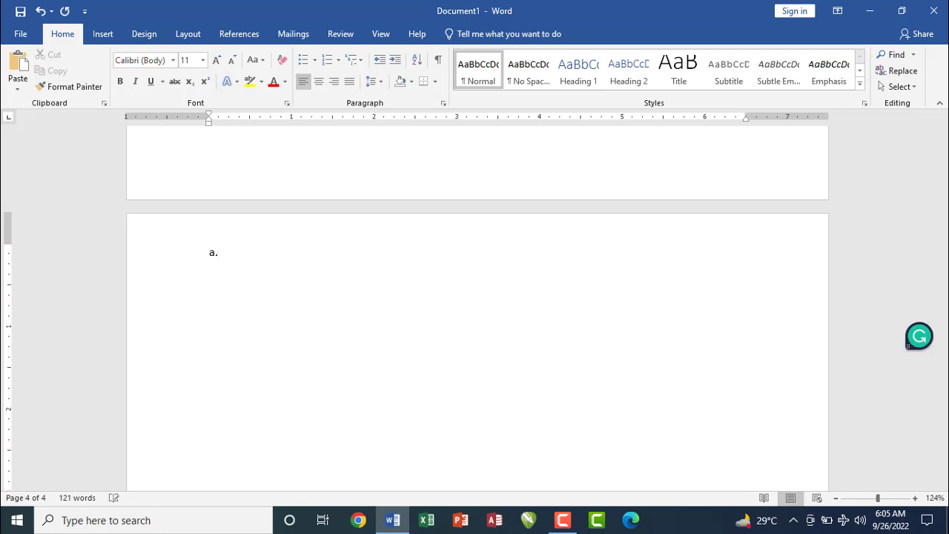
Step: Start an automatic lettered list with a. and enter Pakistan and india as its two items
{"action": "type", "text": "a. "}
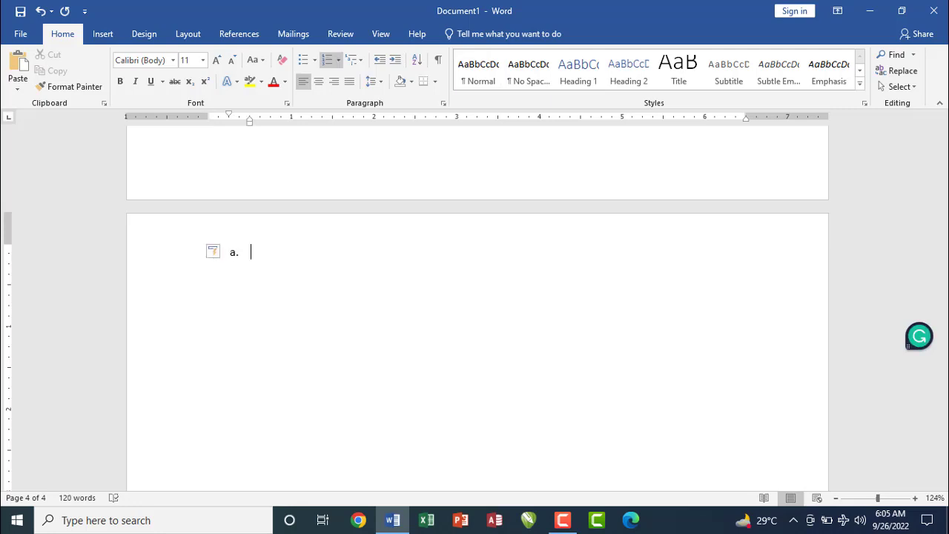
{"action": "type", "text": "pakisan"}
{"action": "key", "text": "BackSpace"}
{"action": "key", "text": "BackSpace"}
{"action": "key", "text": "BackSpace"}
{"action": "key", "text": "BackSpace"}
{"action": "type", "text": "tan"}
{"action": "key", "text": "BackSpace"}
{"action": "key", "text": "BackSpace"}
{"action": "key", "text": "BackSpace"}
{"action": "type", "text": "stan"}
{"action": "key", "text": "Return"}
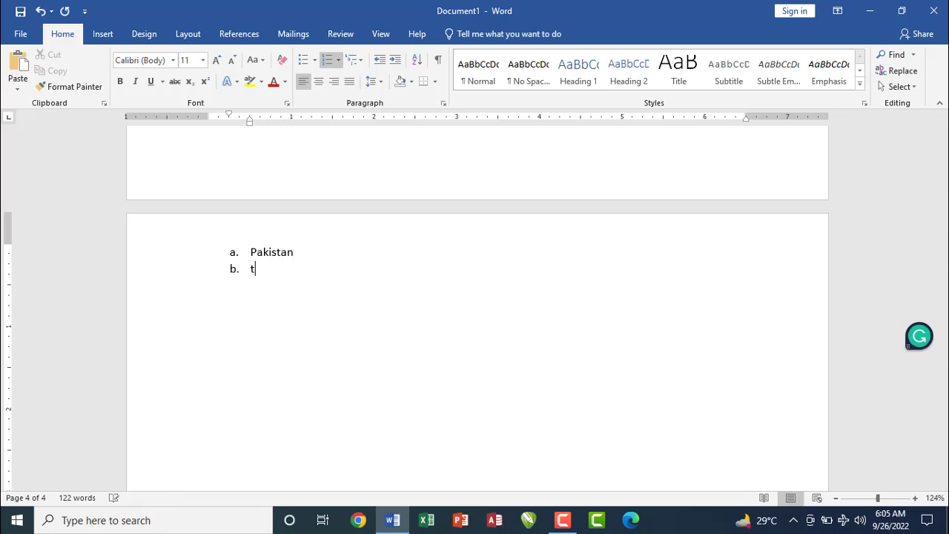
{"action": "key", "text": "BackSpace"}
{"action": "type", "text": "india"}
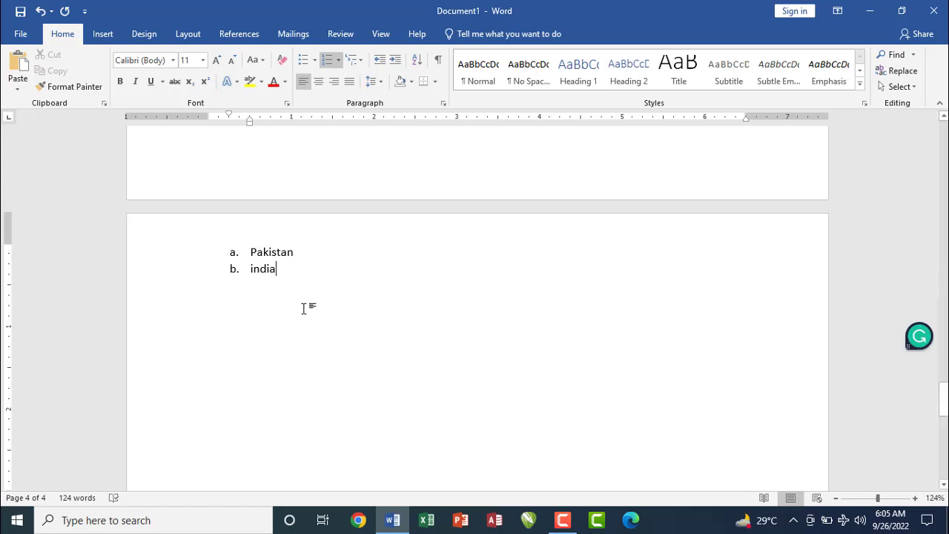
Step: Insert a page break after the lettered list, clear the new line's numbering and indent, and set its font size to 18
{"action": "key", "text": "ctrl+Return"}
{"action": "key", "text": "BackSpace"}
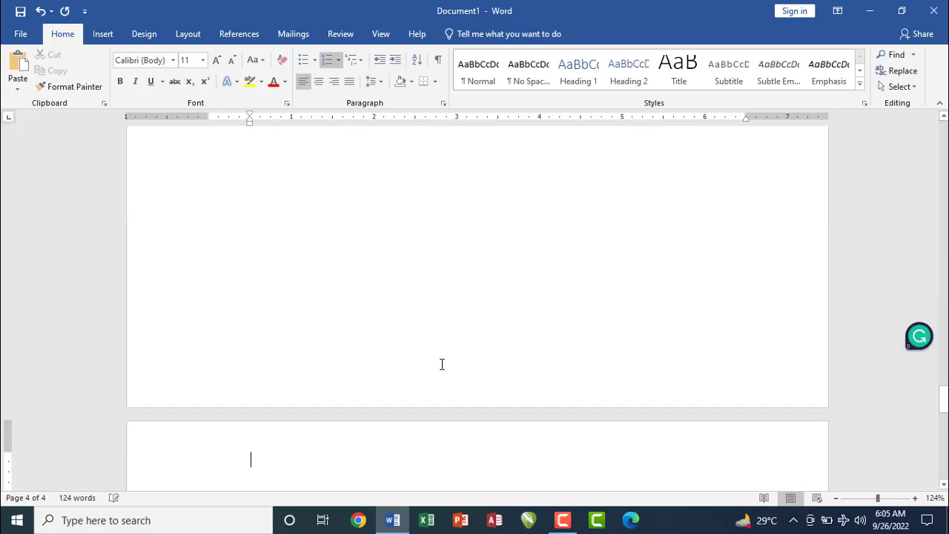
{"action": "key", "text": "ctrl+Return"}
{"action": "key", "text": "BackSpace"}
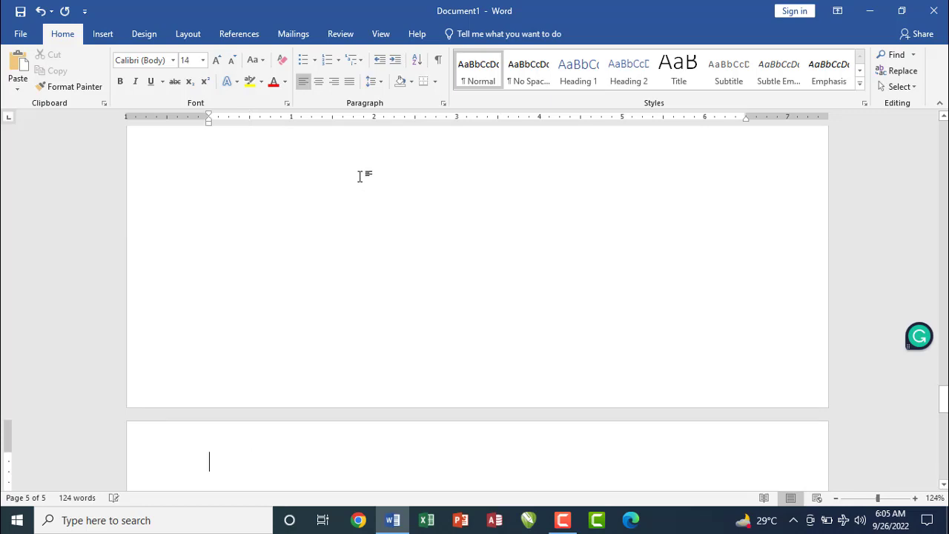
{"action": "key", "text": "ctrl+bracketright"}
{"action": "left_click_drag", "start_coordinate": [943, 400], "coordinate": [943, 419]}
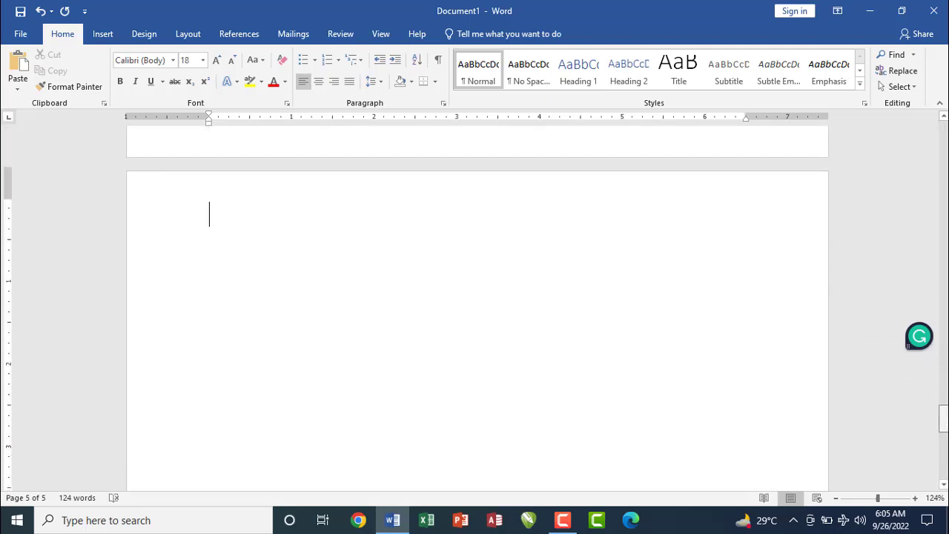
Step: Start a yin-yang bulleted list with 5th as the first item and demote the following empty bullet one level
{"action": "left_click", "coordinate": [314, 60]}
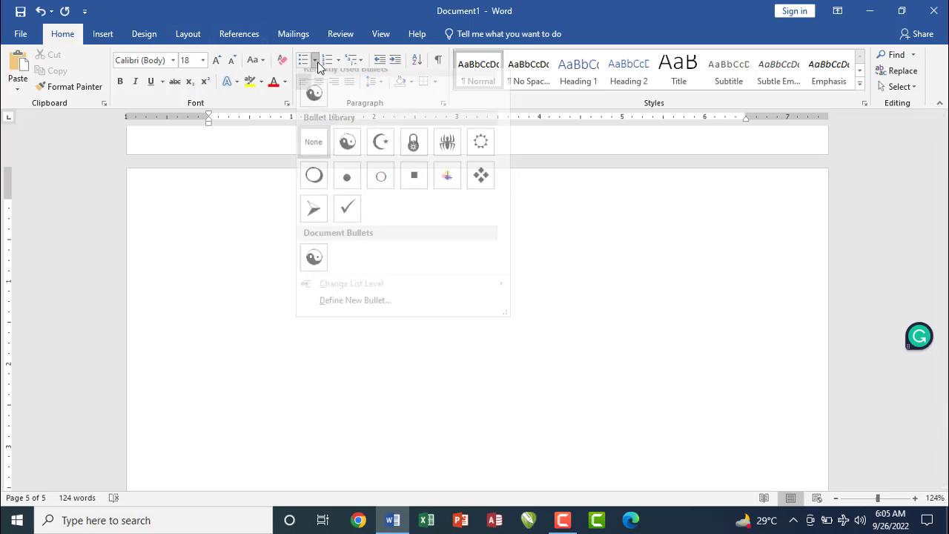
{"action": "left_click", "coordinate": [315, 102]}
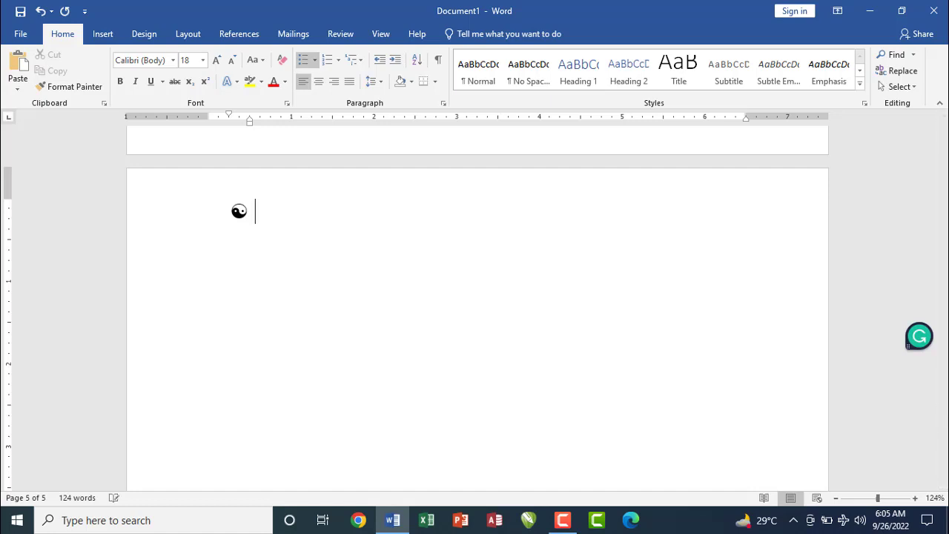
{"action": "type", "text": "5th"}
{"action": "key", "text": "Return"}
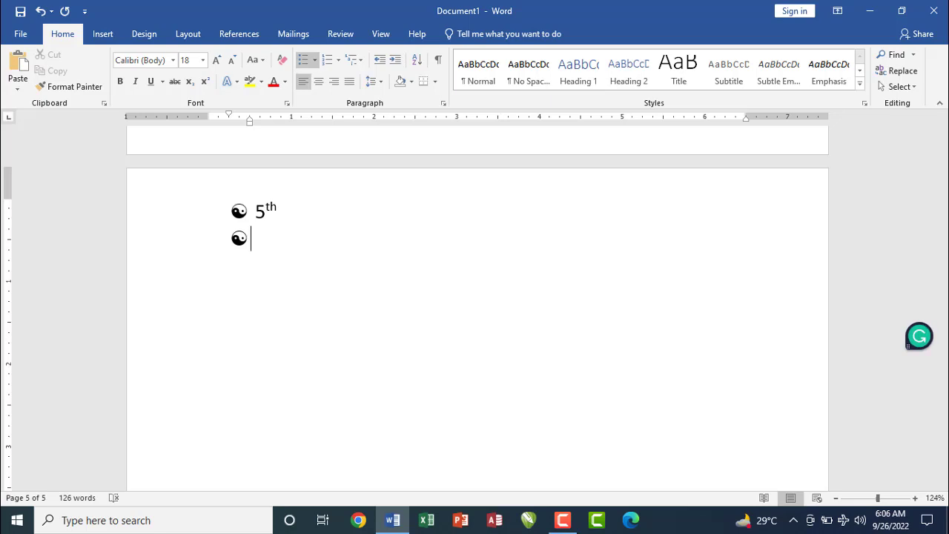
{"action": "key", "text": "Tab"}
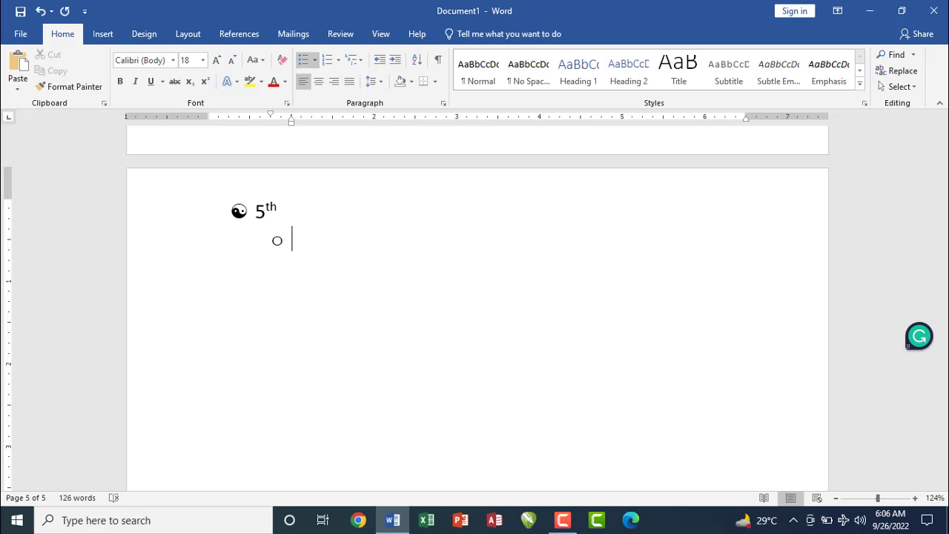
Step: Enter "Comp", "Eng", "Urdu" and "Maths" as second-level bullets under 5th
{"action": "type", "text": "comp"}
{"action": "key", "text": "Return"}
{"action": "type", "text": "s"}
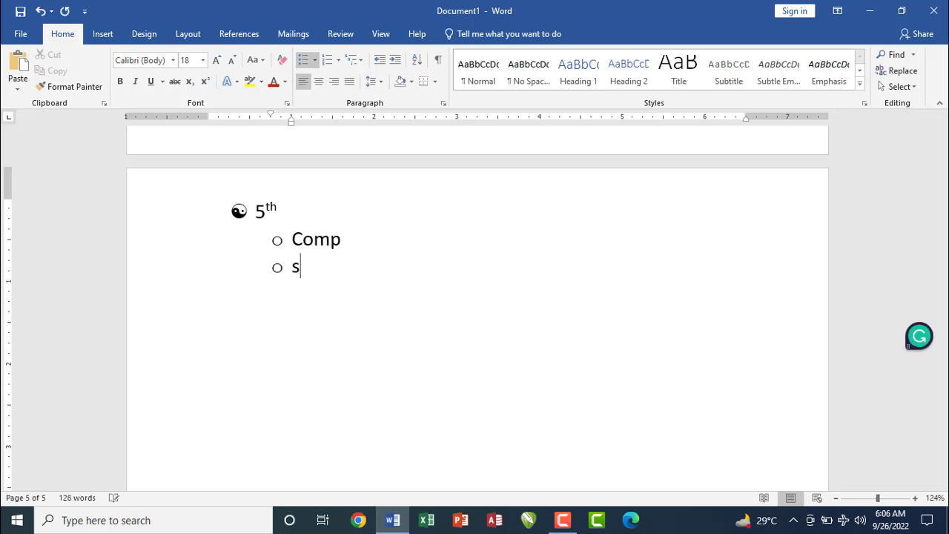
{"action": "key", "text": "BackSpace"}
{"action": "type", "text": "eng"}
{"action": "key", "text": "Return"}
{"action": "type", "text": "urdu"}
{"action": "key", "text": "Return"}
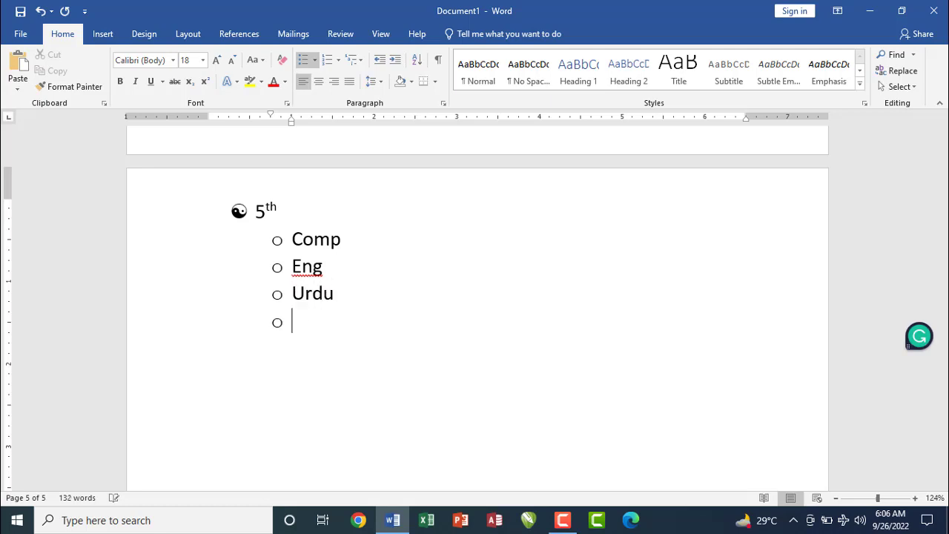
{"action": "type", "text": "maths"}
{"action": "key", "text": "Return"}
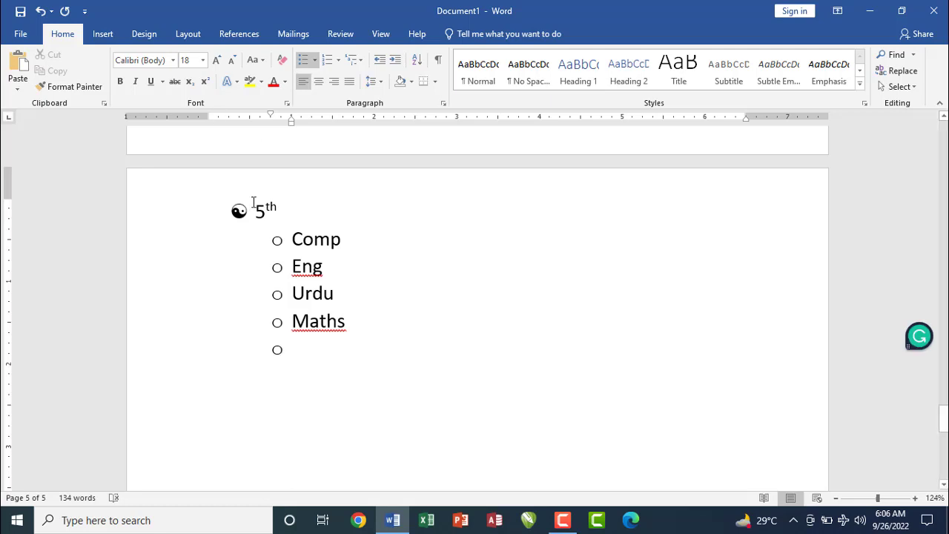
Step: Promote the empty bullet after Maths to the top list level and enter "6th" in it
{"action": "left_click_drag", "start_coordinate": [282, 210], "coordinate": [248, 212]}
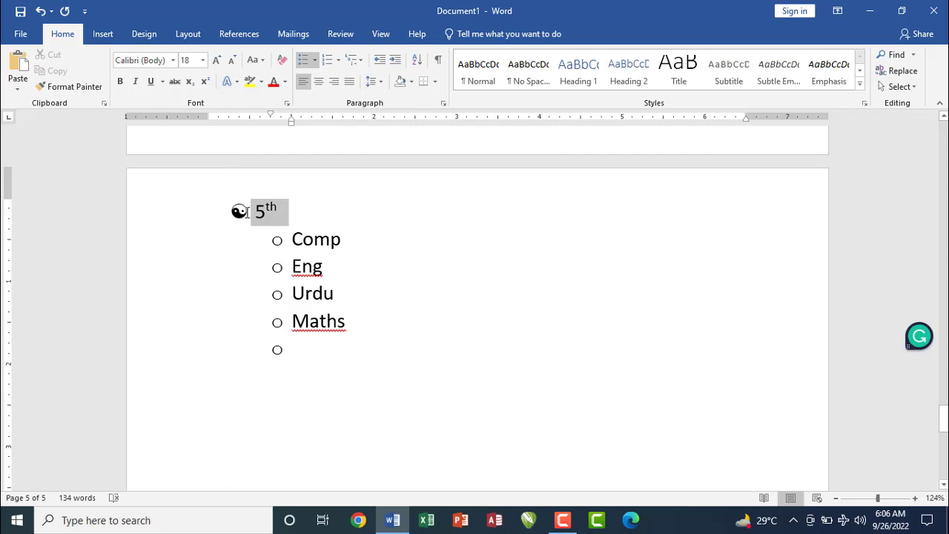
{"action": "left_click", "coordinate": [295, 347]}
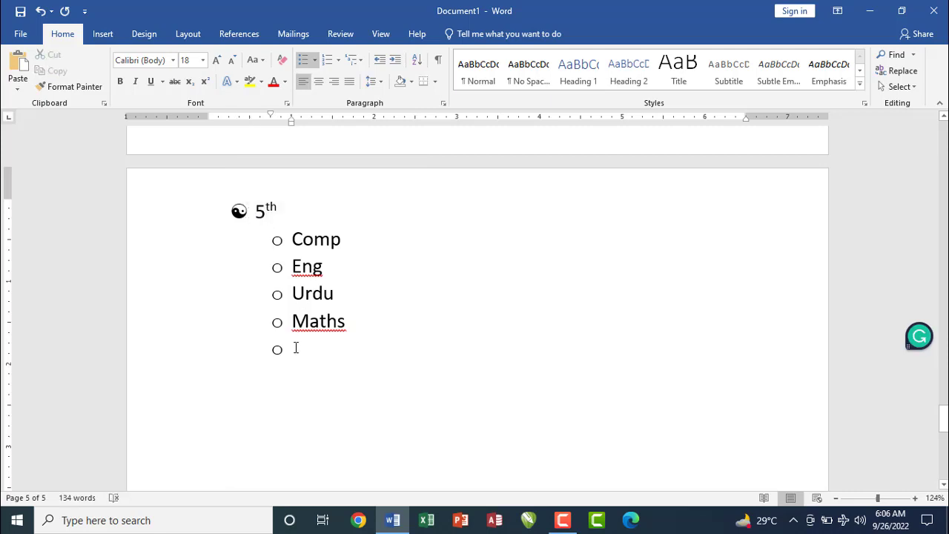
{"action": "key", "text": "shift+Tab"}
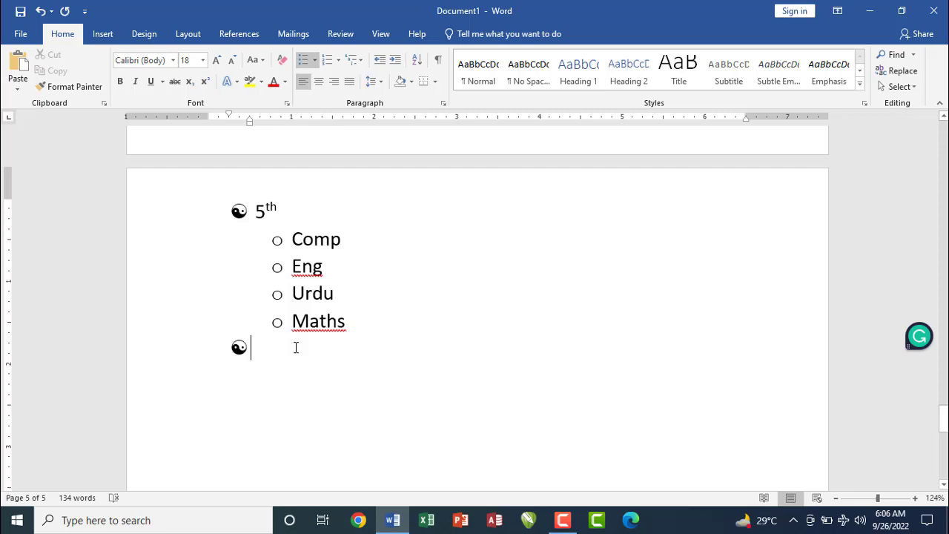
{"action": "type", "text": "6th"}
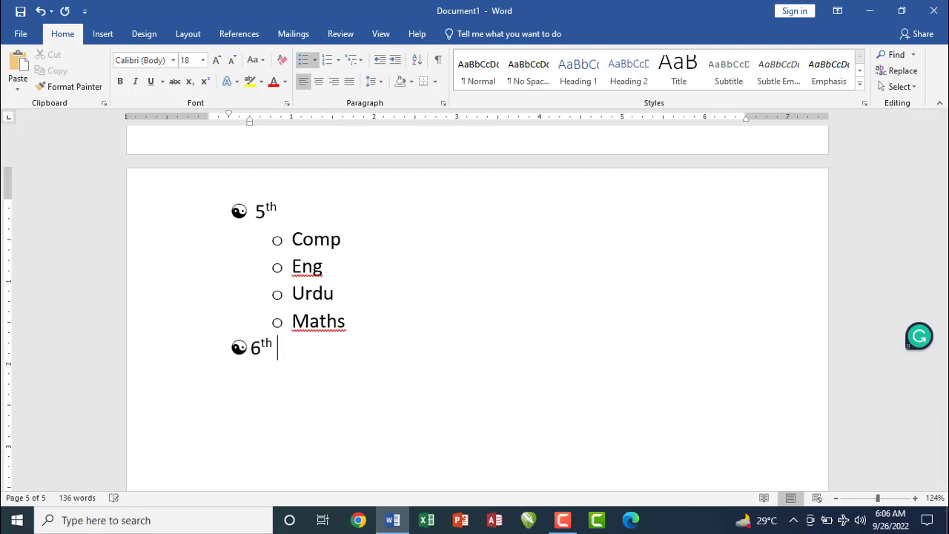
Step: Add the second-level bullets "Comp" and "Eng" under 6th
{"action": "key", "text": "Return"}
{"action": "key", "text": "Tab"}
{"action": "type", "text": "comp"}
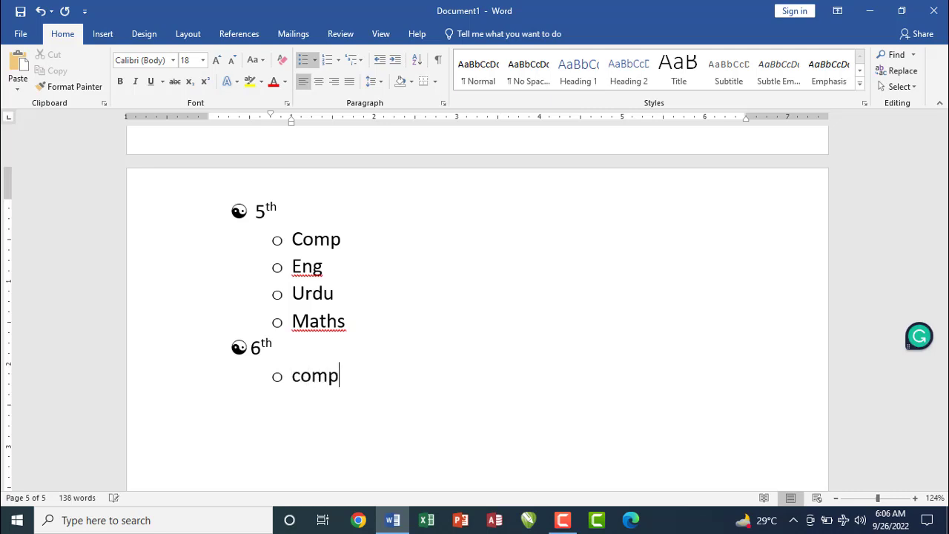
{"action": "key", "text": "Return"}
{"action": "type", "text": "eng"}
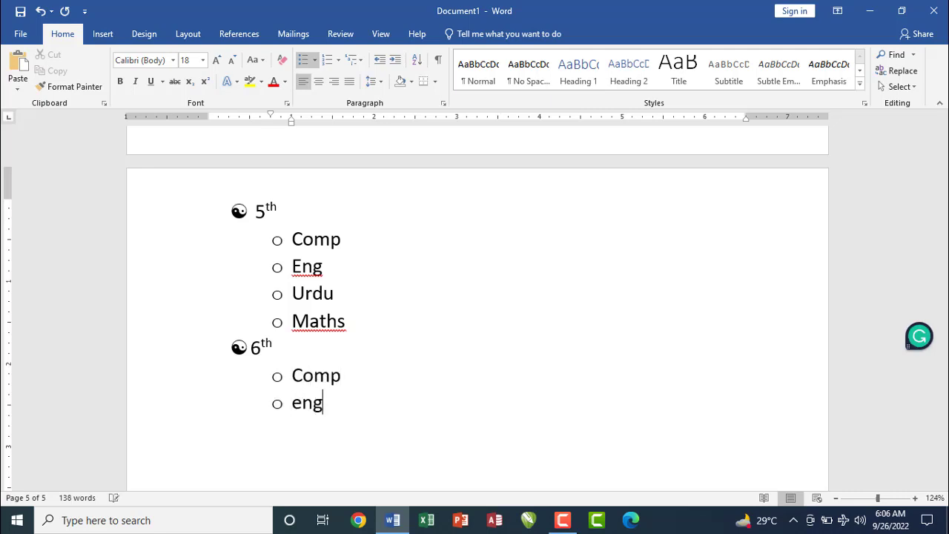
{"action": "key", "text": "Return"}
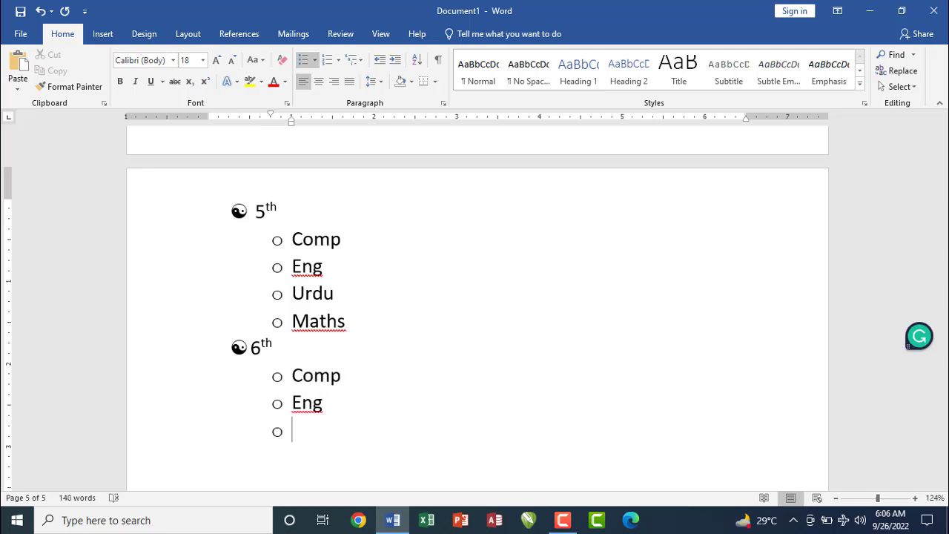
Step: Add the second-level bullets "Urdu" and "Maths" under 6th and remove the bullet from the empty line after them
{"action": "type", "text": "urud"}
{"action": "key", "text": "Return"}
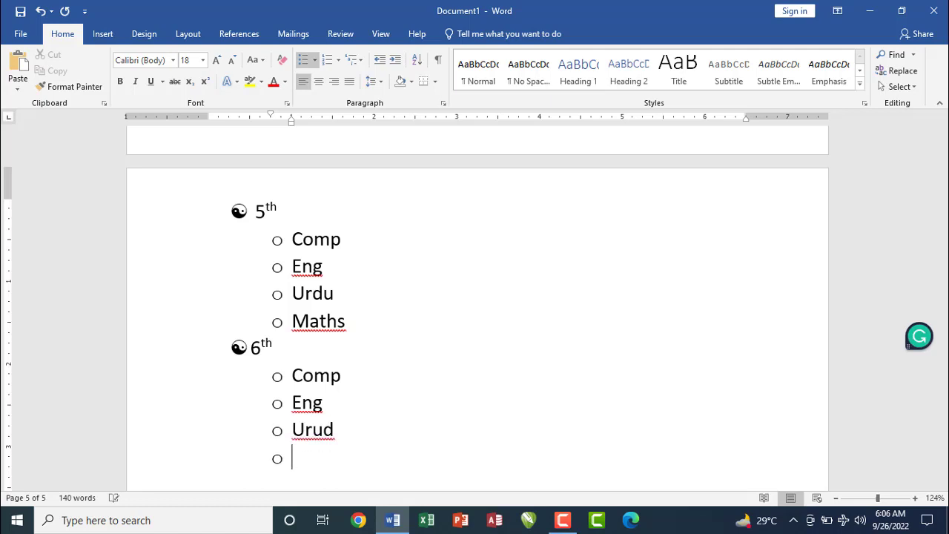
{"action": "key", "text": "Return"}
{"action": "key", "text": "BackSpace"}
{"action": "key", "text": "BackSpace"}
{"action": "key", "text": "BackSpace"}
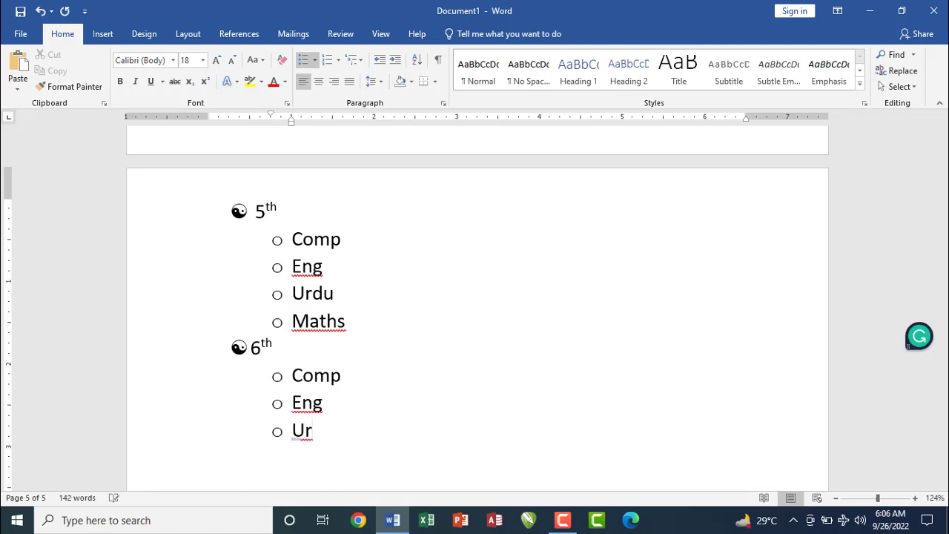
{"action": "type", "text": "du"}
{"action": "key", "text": "Return"}
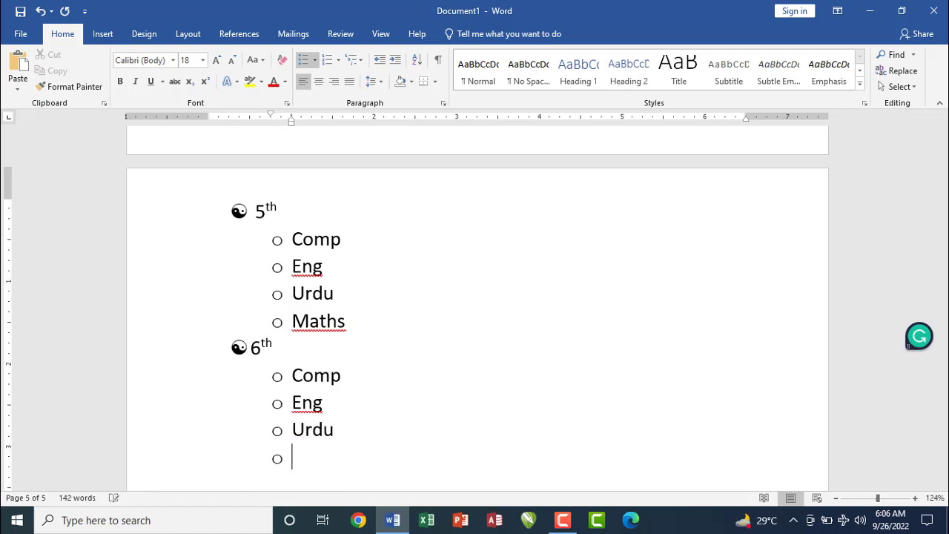
{"action": "type", "text": "maths"}
{"action": "key", "text": "Return"}
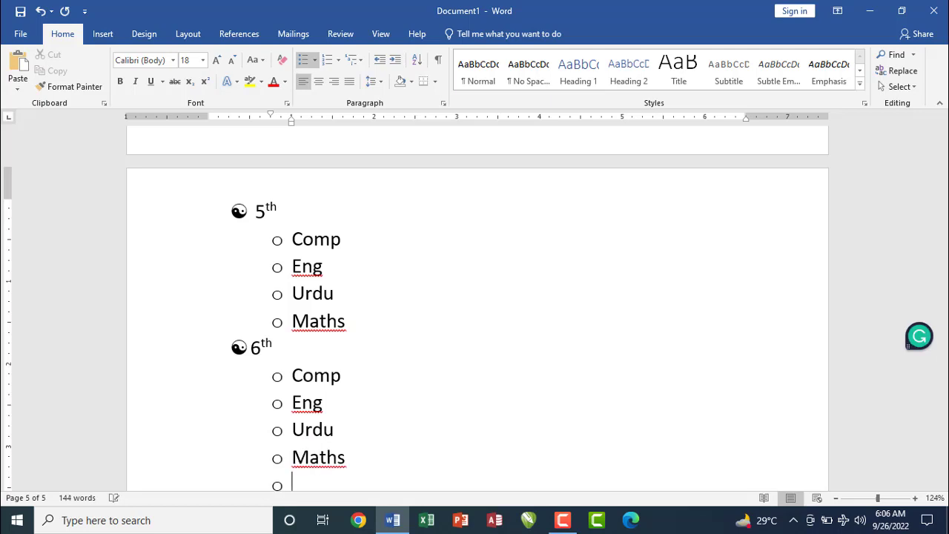
{"action": "key", "text": "BackSpace"}
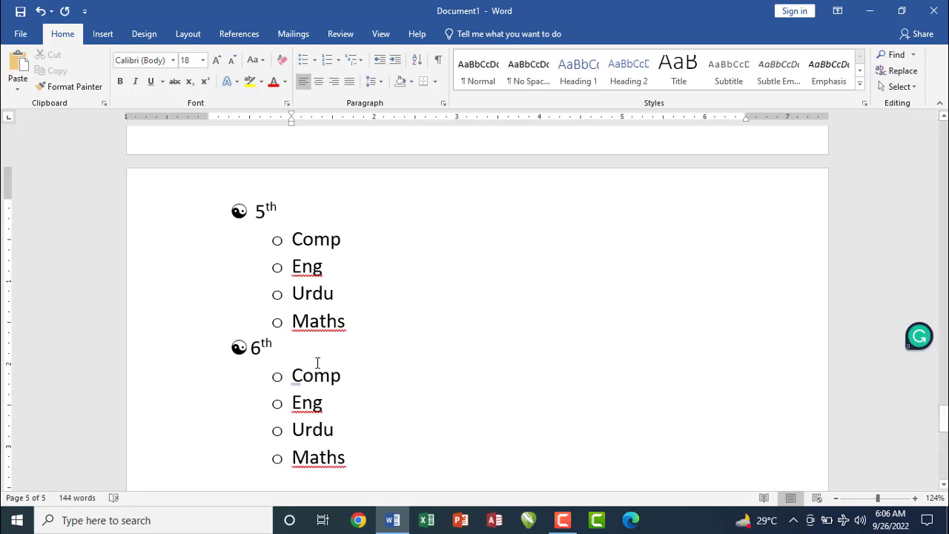
Step: Insert a page break and start an automatic numbered list in the "1)" format with "5th" as its first item
{"action": "key", "text": "ctrl+Return"}
{"action": "key", "text": "BackSpace"}
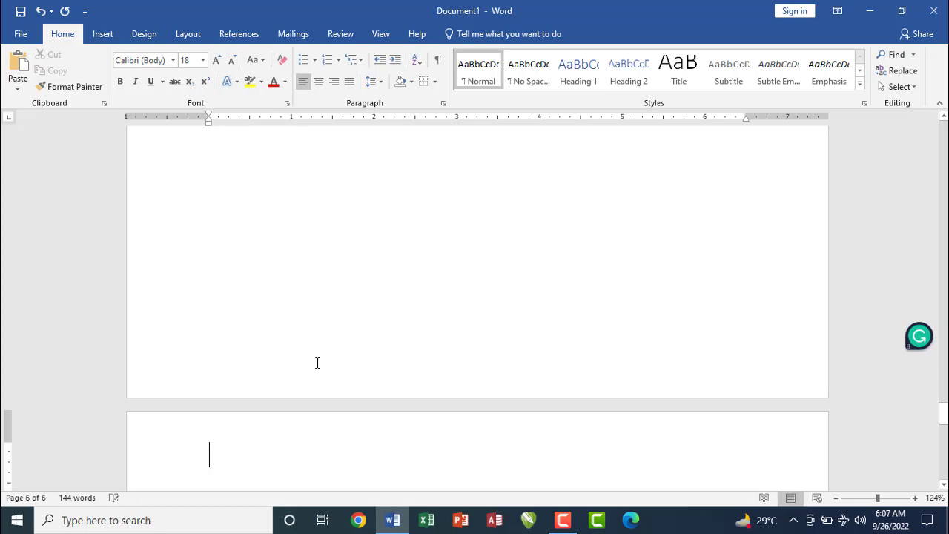
{"action": "type", "text": "1"}
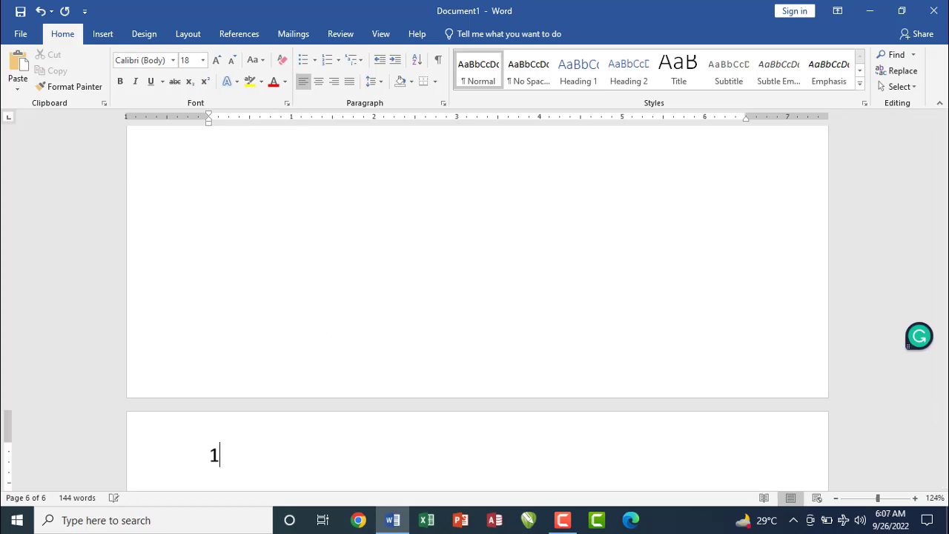
{"action": "type", "text": ")"}
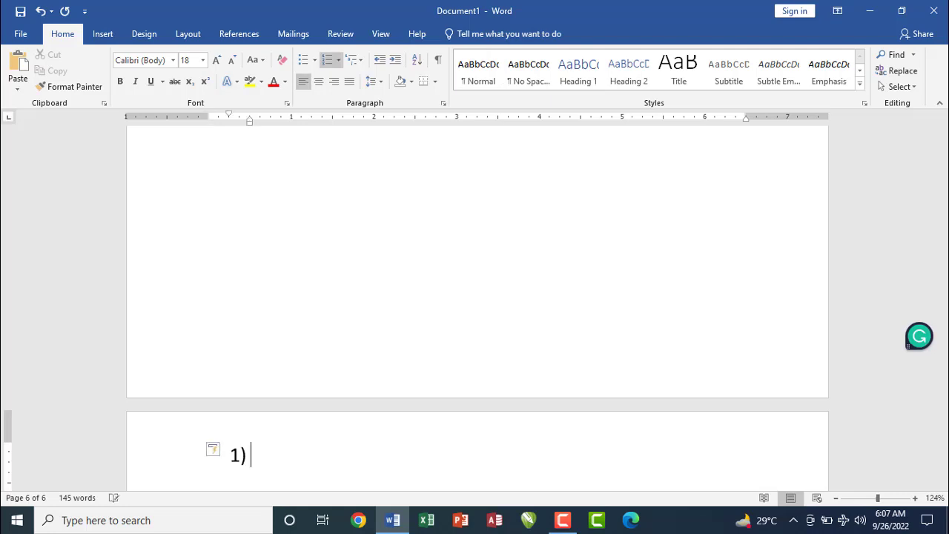
{"action": "left_click_drag", "start_coordinate": [944, 417], "coordinate": [944, 421]}
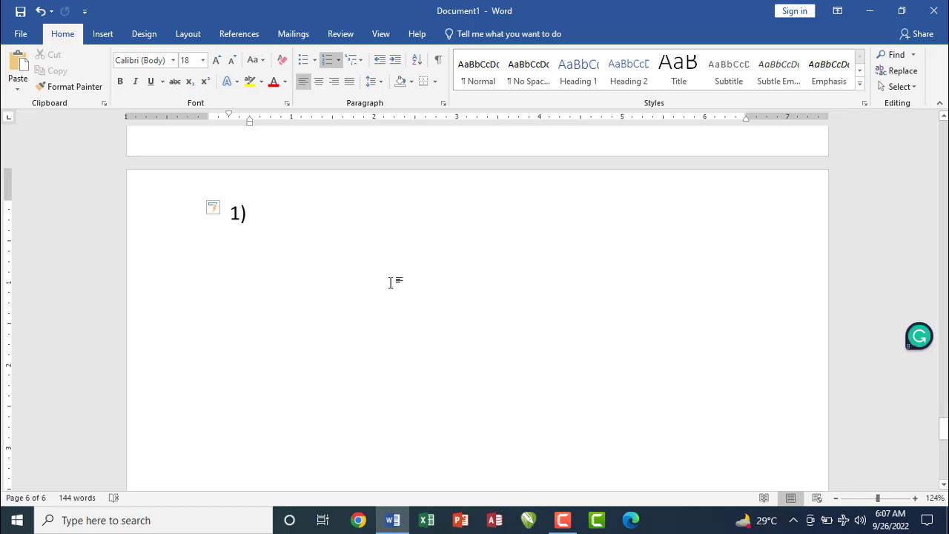
{"action": "type", "text": "5th"}
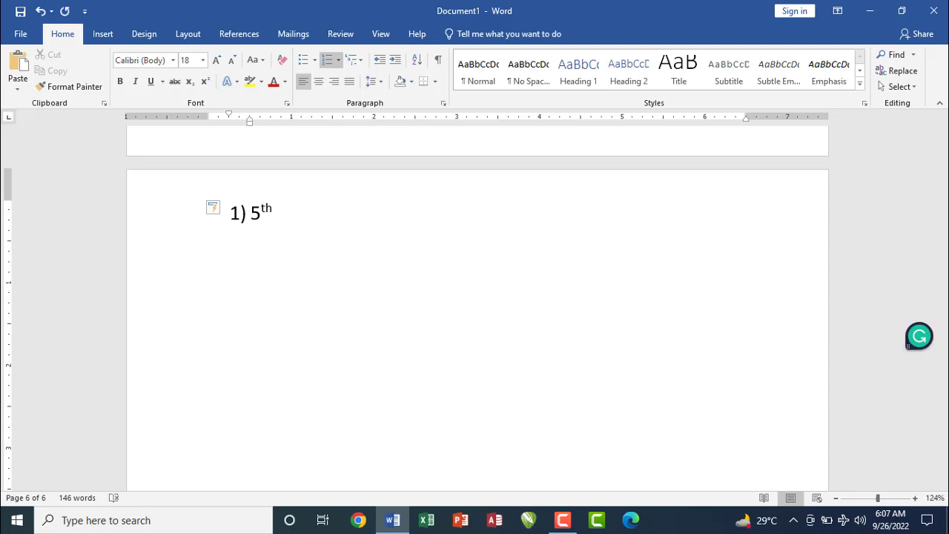
Step: Add the lettered second-level items "Maths", "Eng", "Sci" and "Sst" under 5th in the numbered list
{"action": "key", "text": "Return"}
{"action": "key", "text": "Tab"}
{"action": "type", "text": "maths"}
{"action": "key", "text": "Return"}
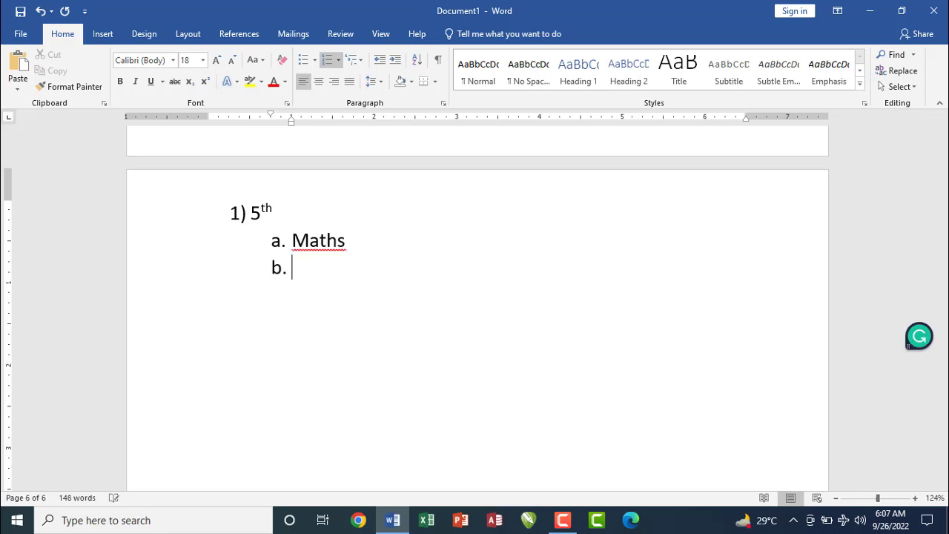
{"action": "type", "text": "engl"}
{"action": "key", "text": "BackSpace"}
{"action": "key", "text": "Return"}
{"action": "type", "text": "sci"}
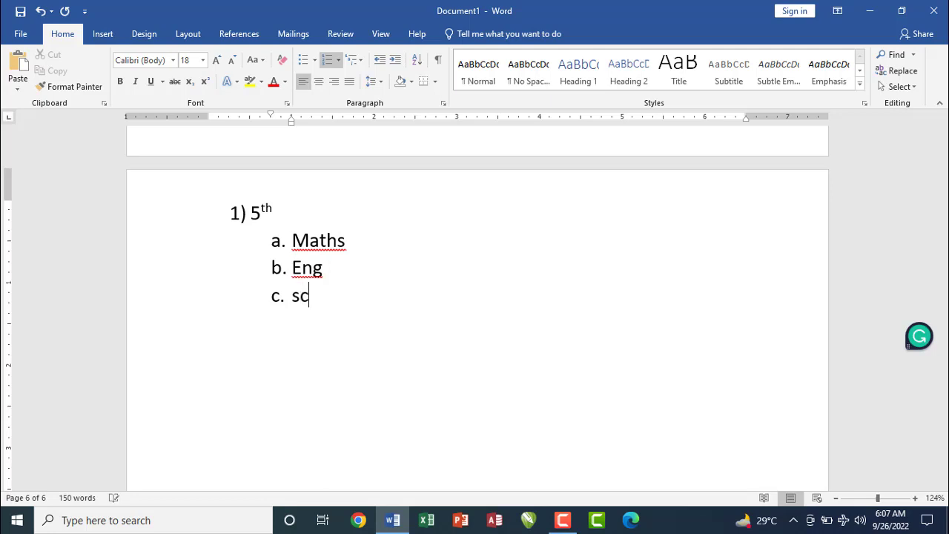
{"action": "key", "text": "Return"}
{"action": "type", "text": "sst"}
{"action": "key", "text": "Return"}
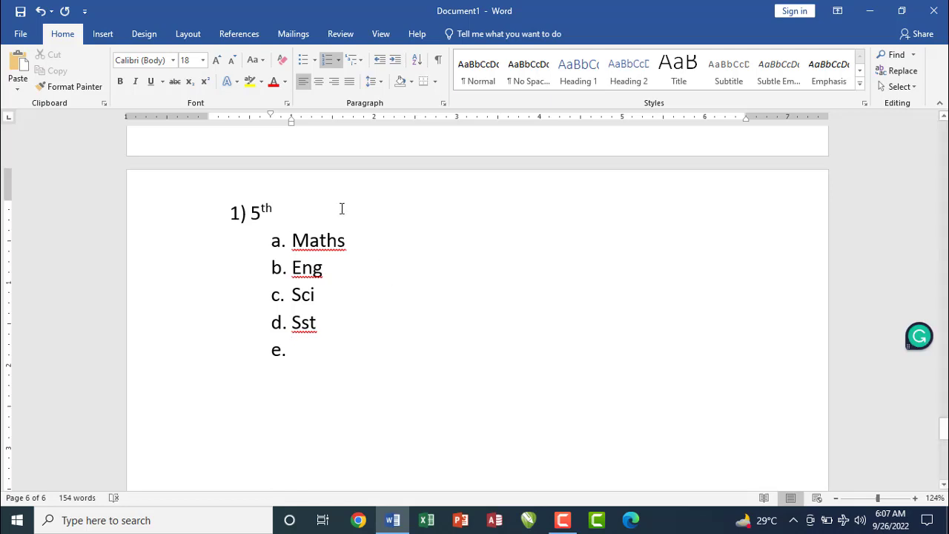
Step: Promote the empty item after Sst to the top numbering level and enter "6th" in it
{"action": "left_click_drag", "start_coordinate": [277, 210], "coordinate": [255, 214]}
{"action": "left_click", "coordinate": [278, 213]}
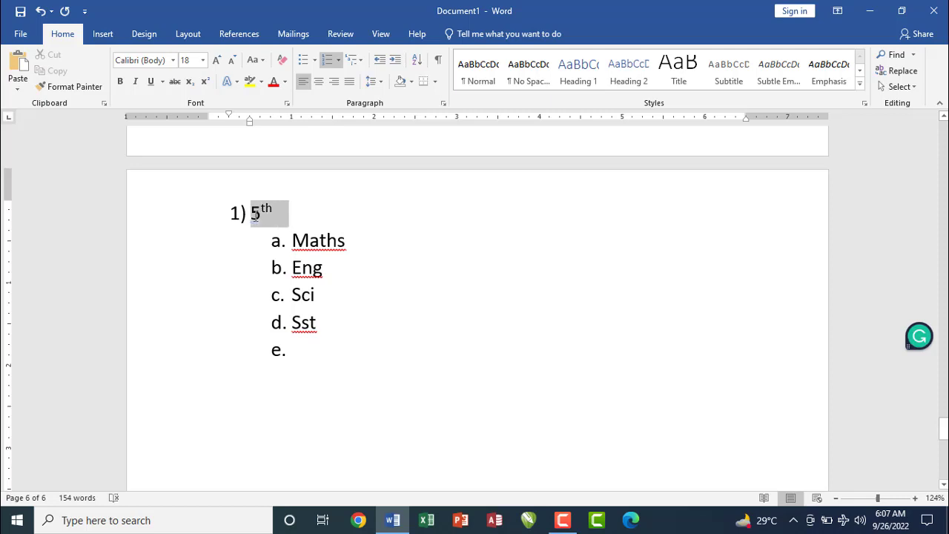
{"action": "left_click", "coordinate": [302, 359]}
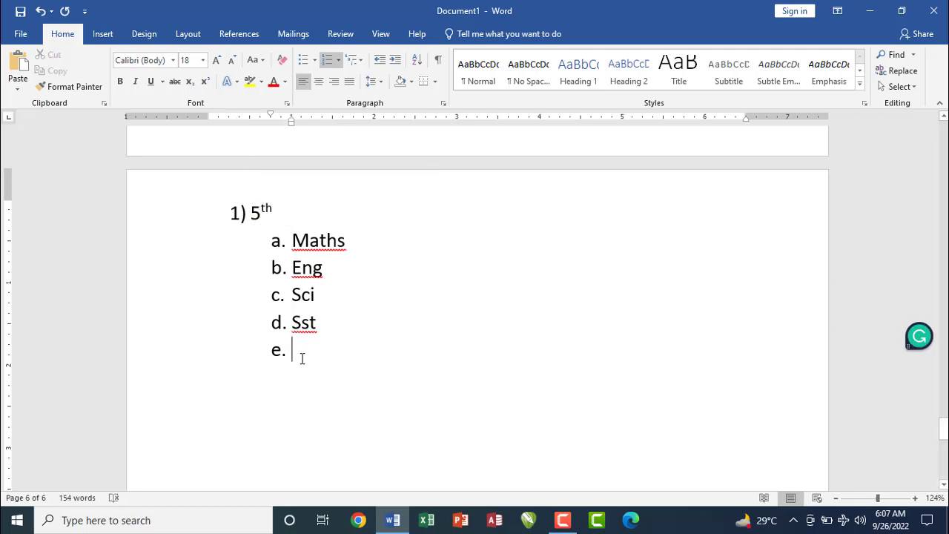
{"action": "key", "text": "shift+Tab"}
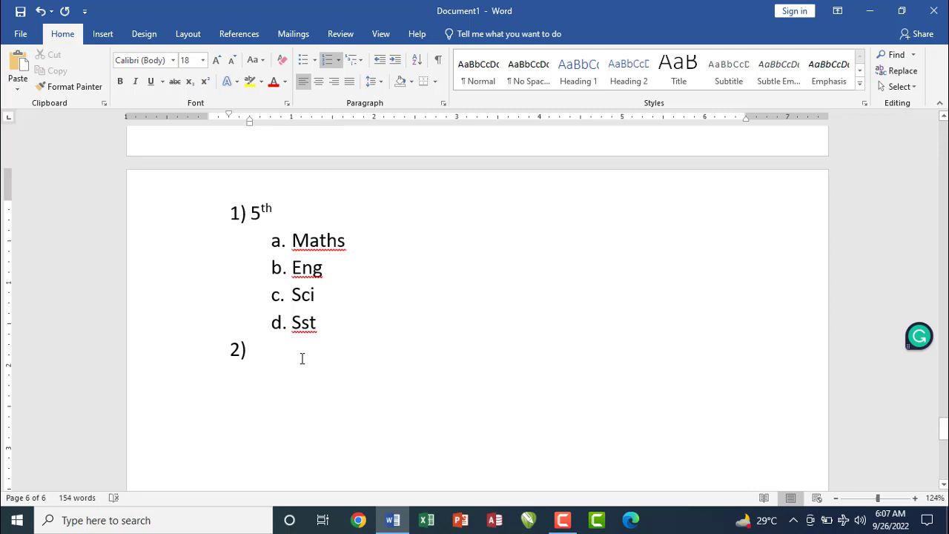
{"action": "type", "text": "6th"}
Step: Add a lettered second-level item reading "mat" under 6th in the numbered list
{"action": "key", "text": "Return"}
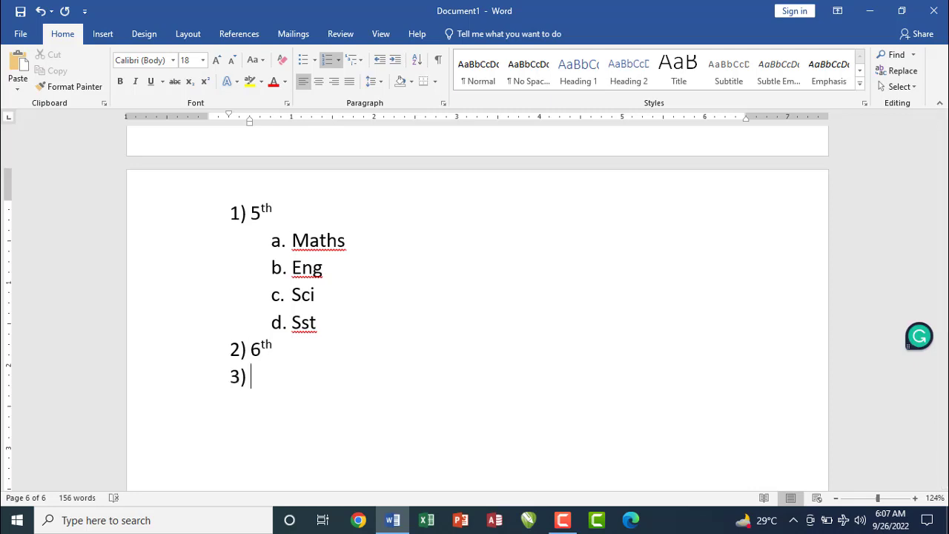
{"action": "key", "text": "Tab"}
{"action": "type", "text": "math"}
{"action": "key", "text": "BackSpace"}
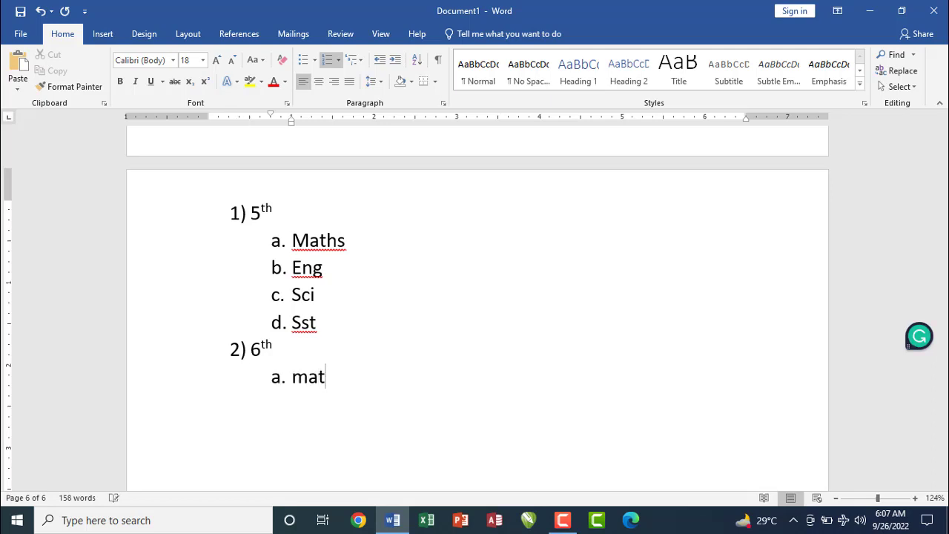
{"action": "left_click", "coordinate": [314, 61]}
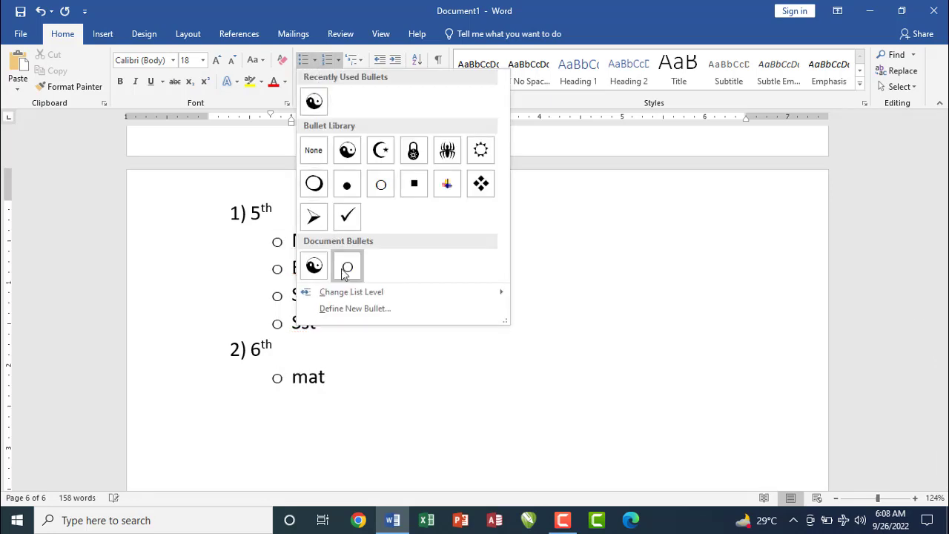
{"action": "mouse_move", "coordinate": [349, 292]}
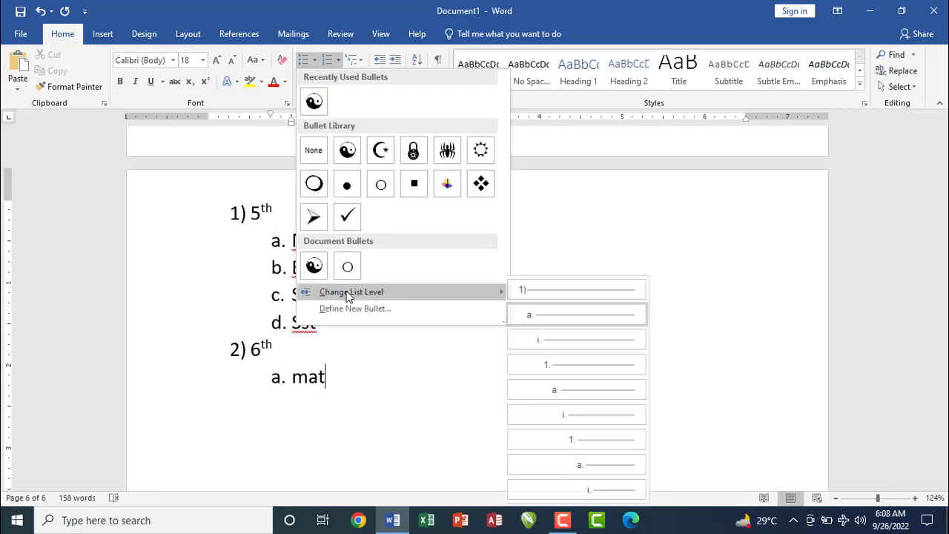
{"action": "left_click", "coordinate": [339, 60]}
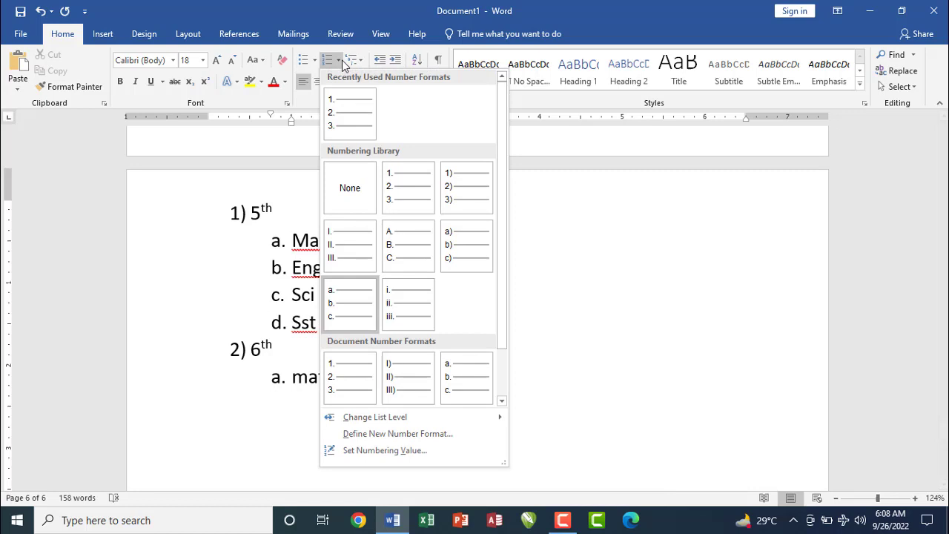
{"action": "left_click", "coordinate": [293, 236]}
Step: Try inserting an empty third-level item beneath Maths in the numbered list, and undo the insertion
{"action": "left_click", "coordinate": [353, 241]}
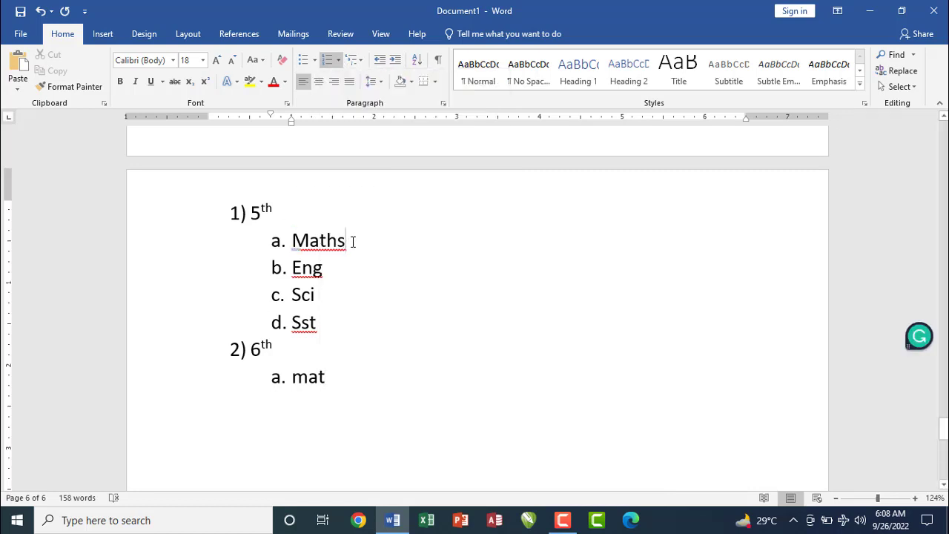
{"action": "key", "text": "Return"}
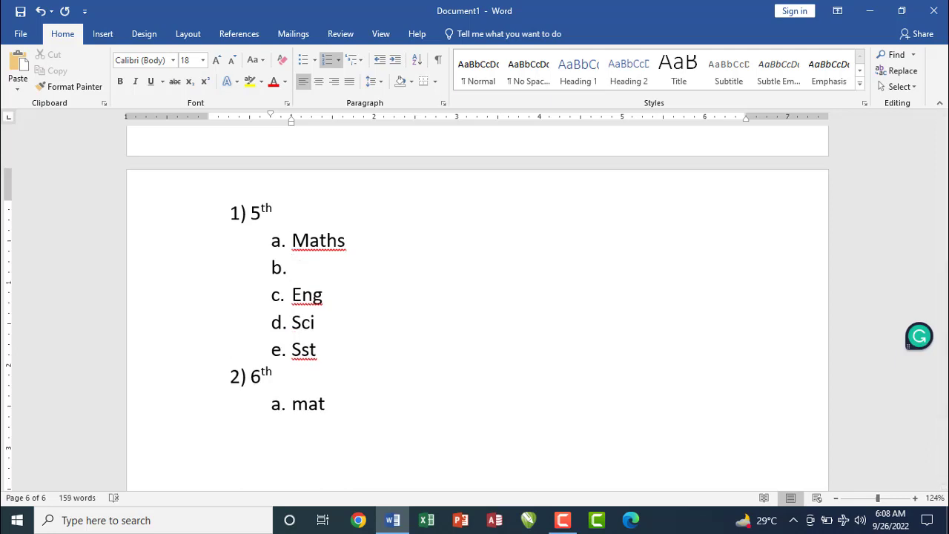
{"action": "key", "text": "Tab"}
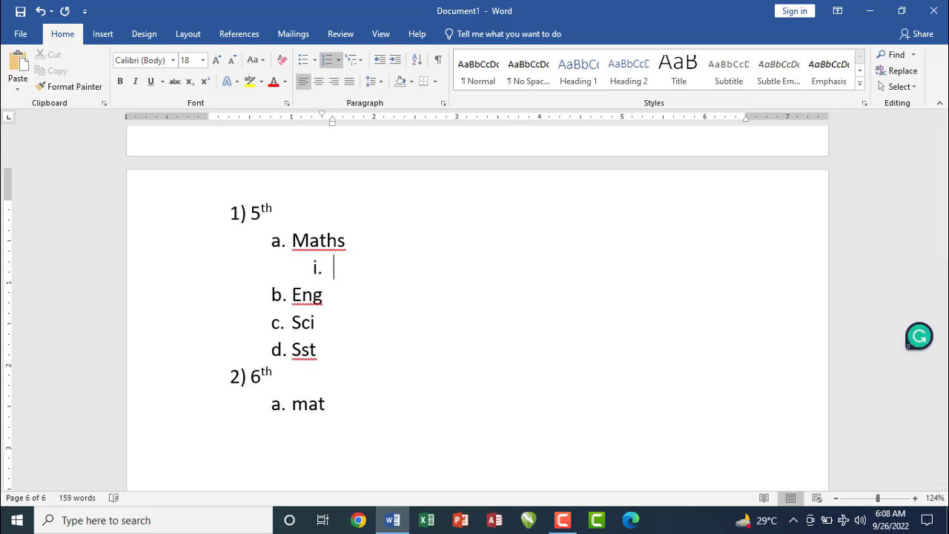
{"action": "key", "text": "ctrl+z"}
{"action": "key", "text": "ctrl+z"}
{"action": "key", "text": "ctrl+z"}
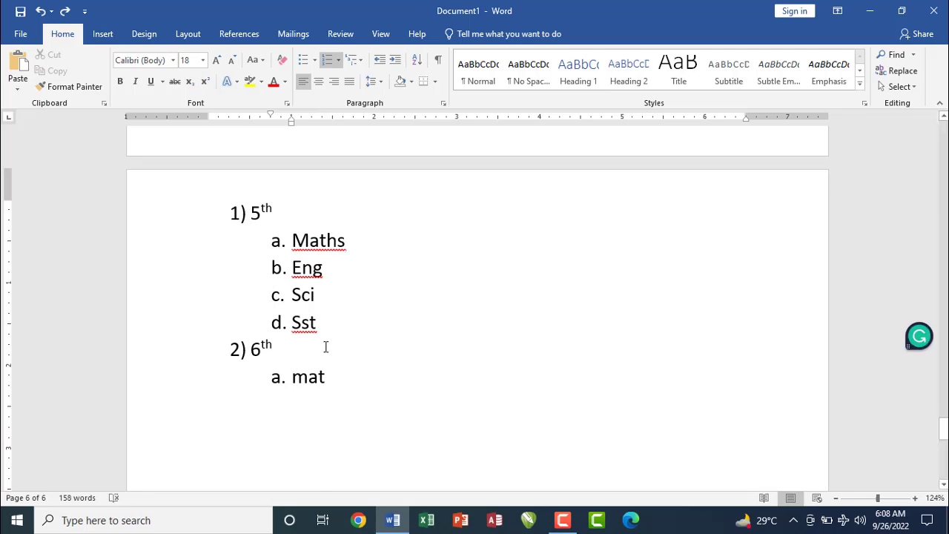
Step: Insert a page break after the "mat" item and remove the list numbering from the line on the new page
{"action": "left_click", "coordinate": [330, 376]}
{"action": "key", "text": "ctrl+Return"}
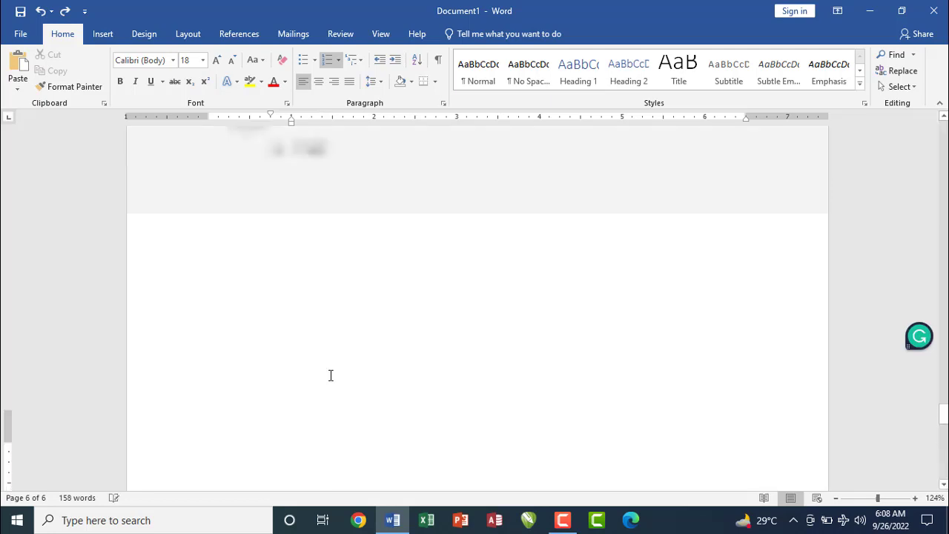
{"action": "key", "text": "BackSpace"}
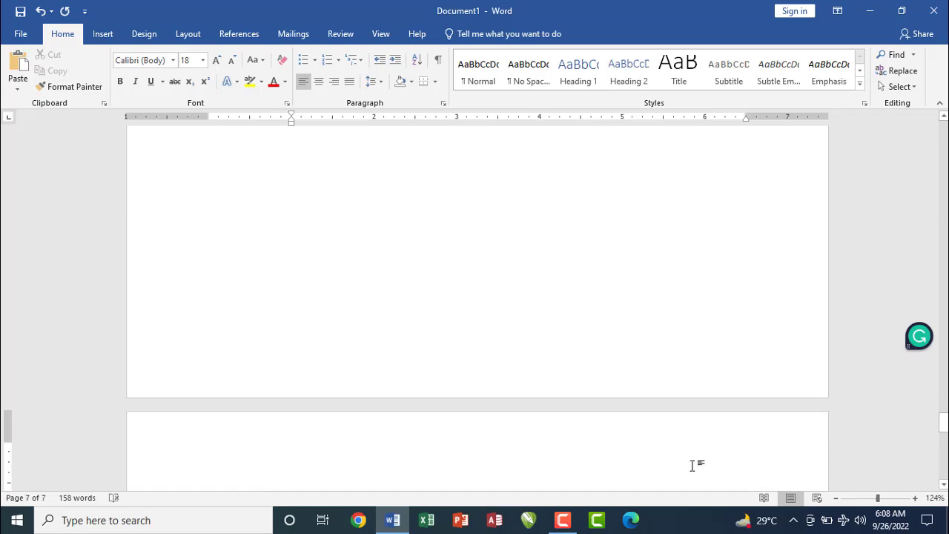
Step: Enter the word "pakistan" at the left margin at the start of the new last page
{"action": "left_click_drag", "start_coordinate": [944, 424], "coordinate": [944, 130]}
{"action": "left_click", "coordinate": [452, 407]}
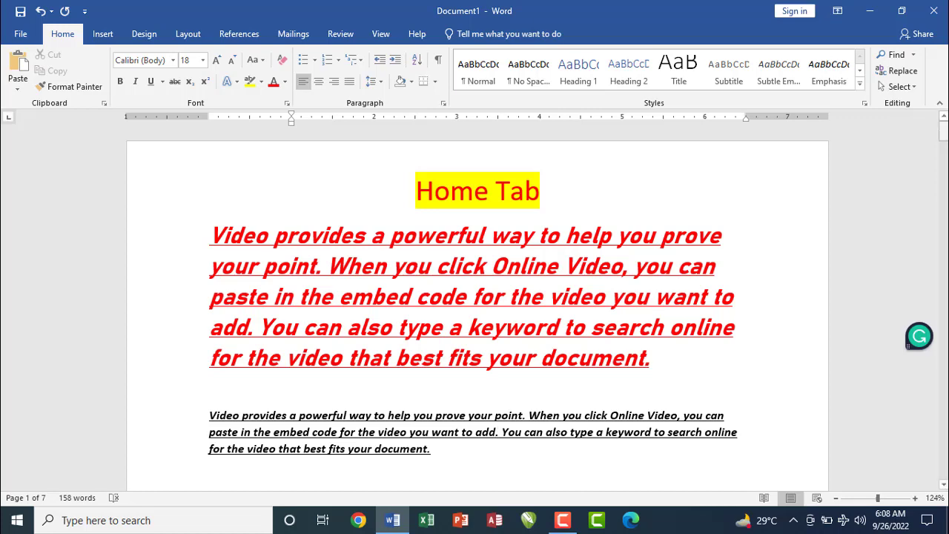
{"action": "left_click_drag", "start_coordinate": [943, 131], "coordinate": [945, 438]}
{"action": "left_click", "coordinate": [274, 292]}
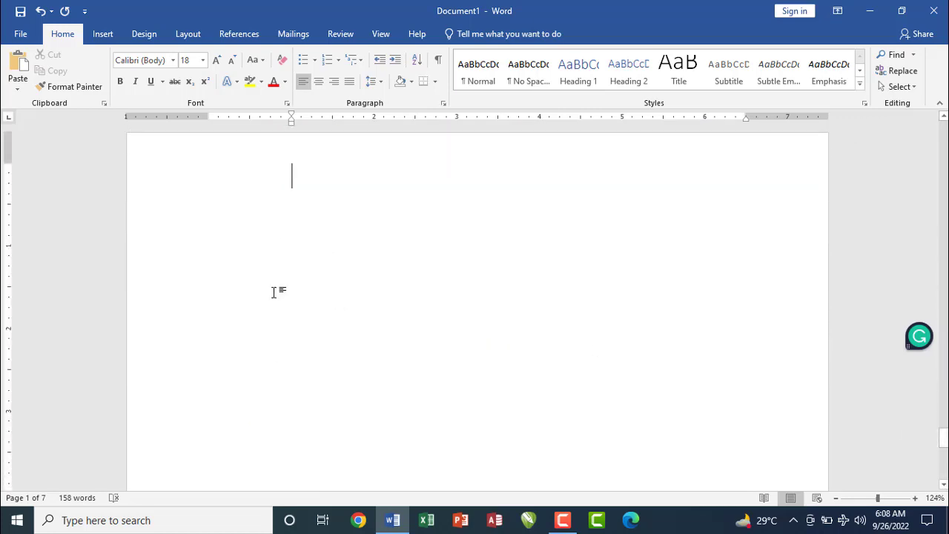
{"action": "double_click", "coordinate": [213, 214]}
{"action": "type", "text": "pakistan"}
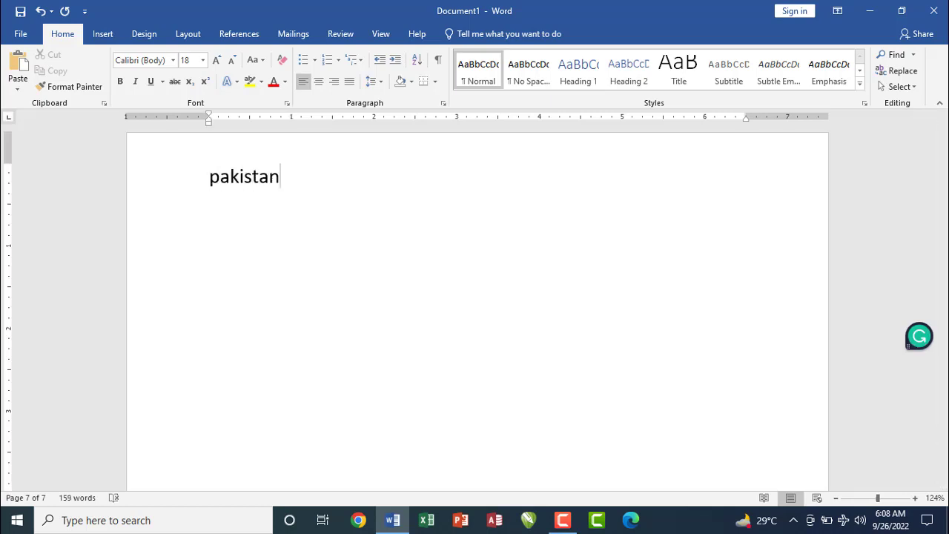
Step: Try centre, right, left and justified alignment on the word "pakistan", ending with it centred
{"action": "left_click", "coordinate": [318, 83]}
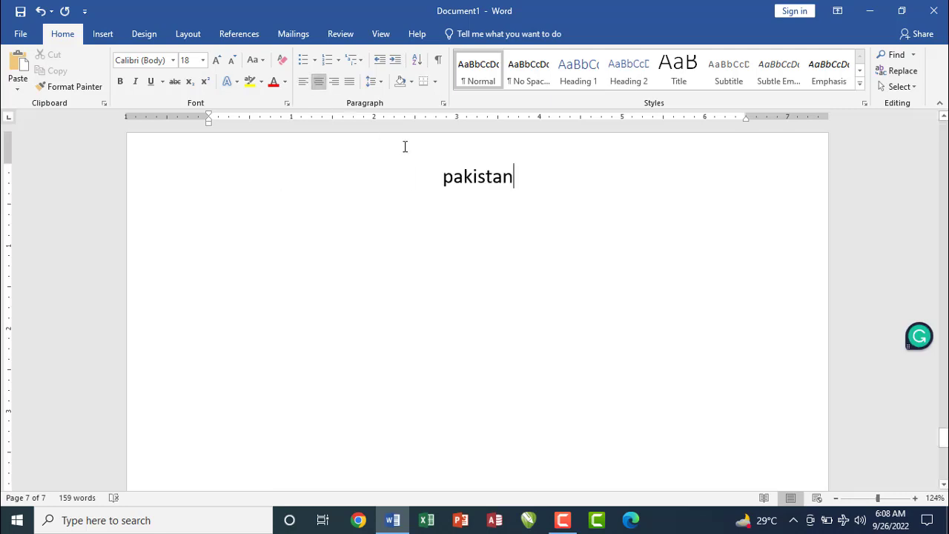
{"action": "left_click", "coordinate": [333, 83]}
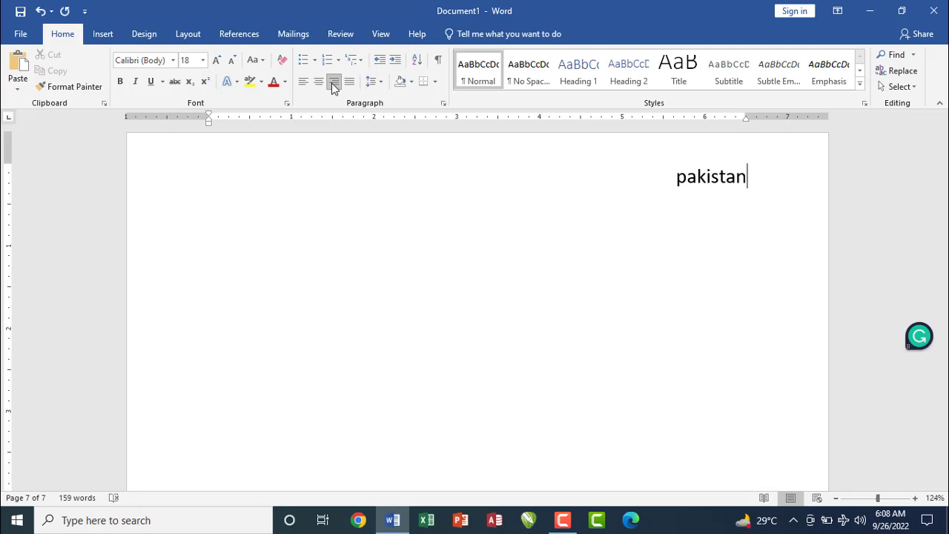
{"action": "left_click", "coordinate": [303, 83]}
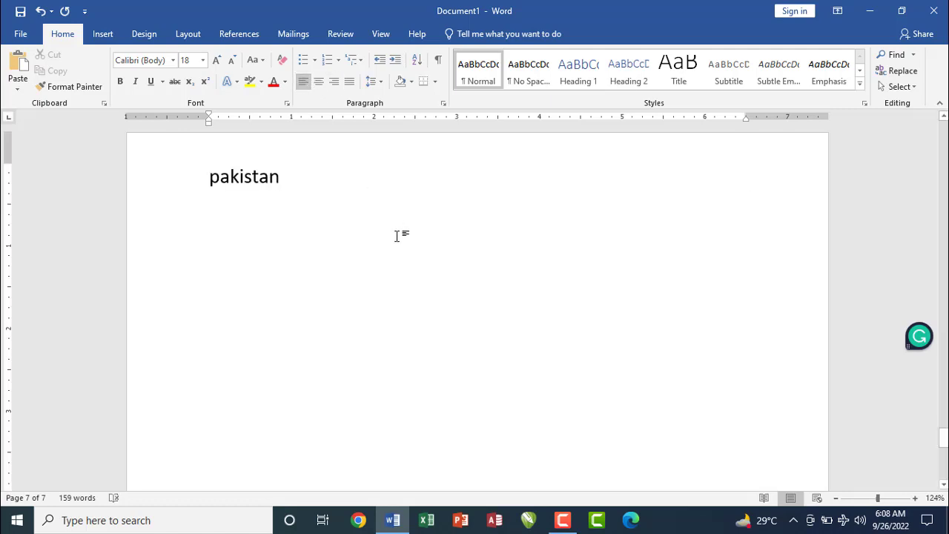
{"action": "key", "text": "ctrl+j"}
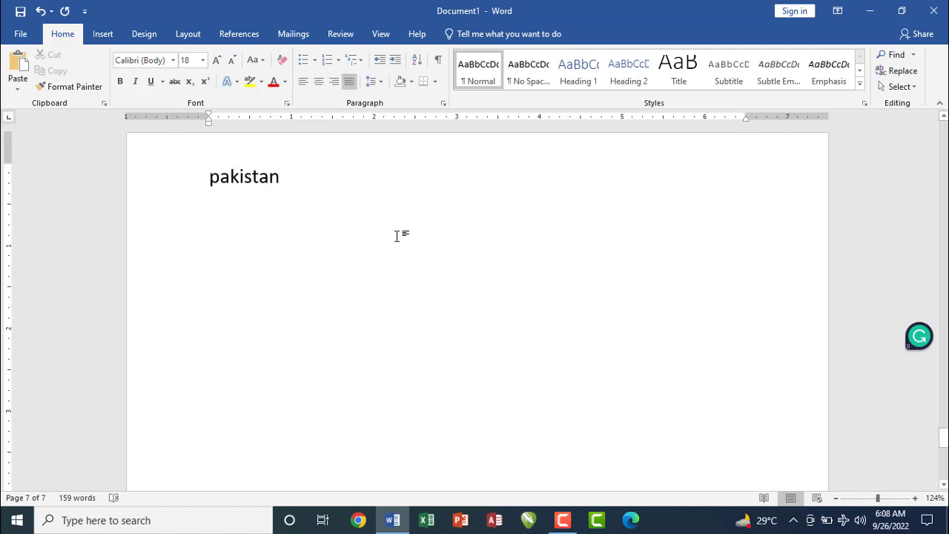
{"action": "key", "text": "ctrl+e"}
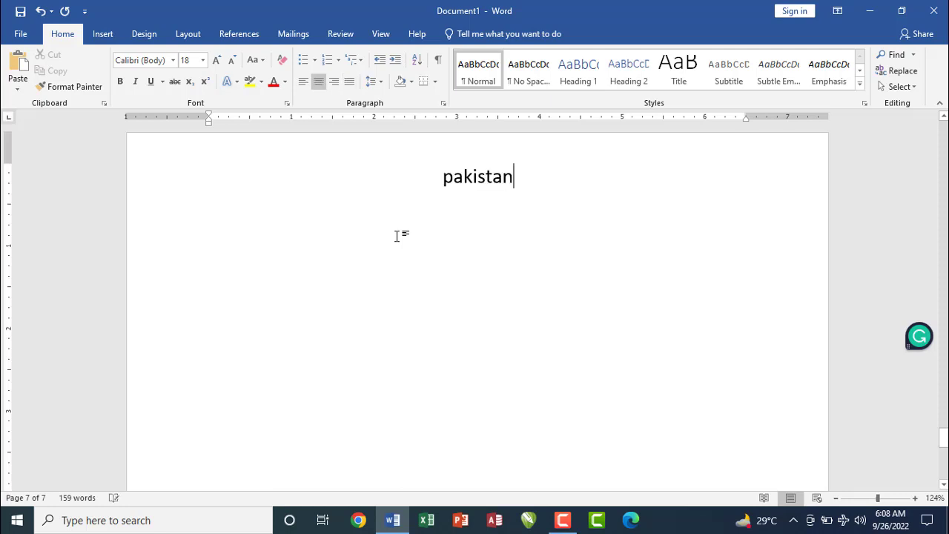
{"action": "key", "text": "ctrl+r"}
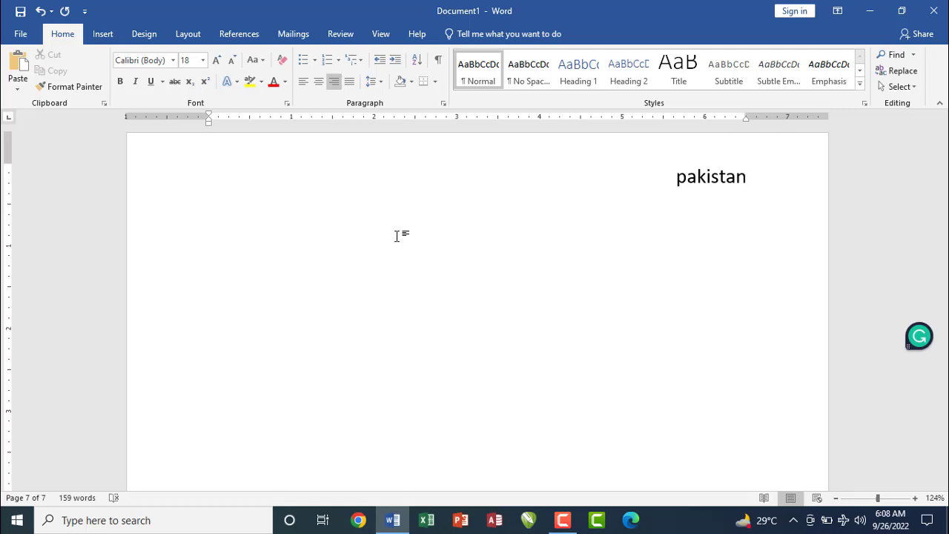
{"action": "key", "text": "ctrl+e"}
Step: Delete the word "pakistan" and set the empty line to left alignment
{"action": "key", "text": "BackSpace"}
{"action": "key", "text": "BackSpace"}
{"action": "key", "text": "BackSpace"}
{"action": "key", "text": "BackSpace"}
{"action": "key", "text": "BackSpace"}
{"action": "key", "text": "BackSpace"}
{"action": "key", "text": "BackSpace"}
{"action": "key", "text": "BackSpace"}
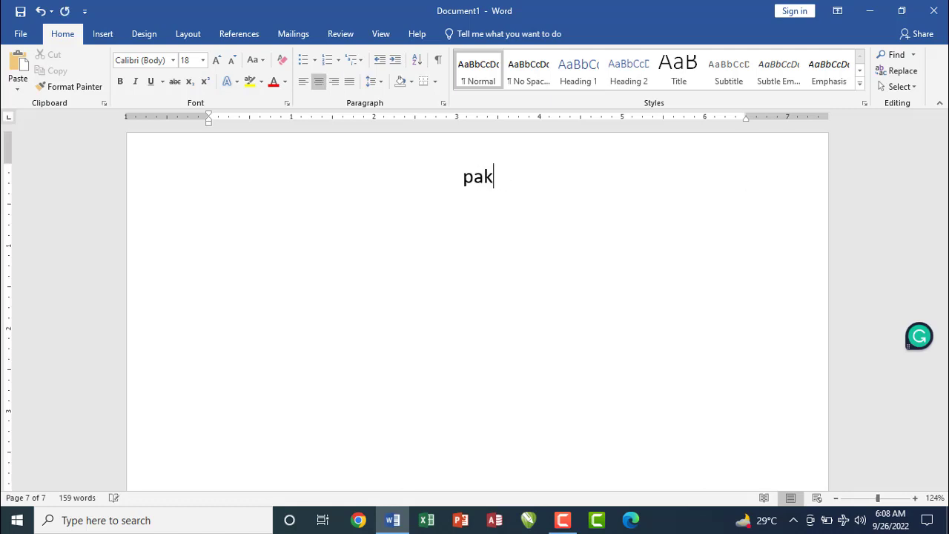
{"action": "key", "text": "ctrl+l"}
Step: Generate two paragraphs of sample text with the formula =rand(2)
{"action": "type", "text": "=rand("}
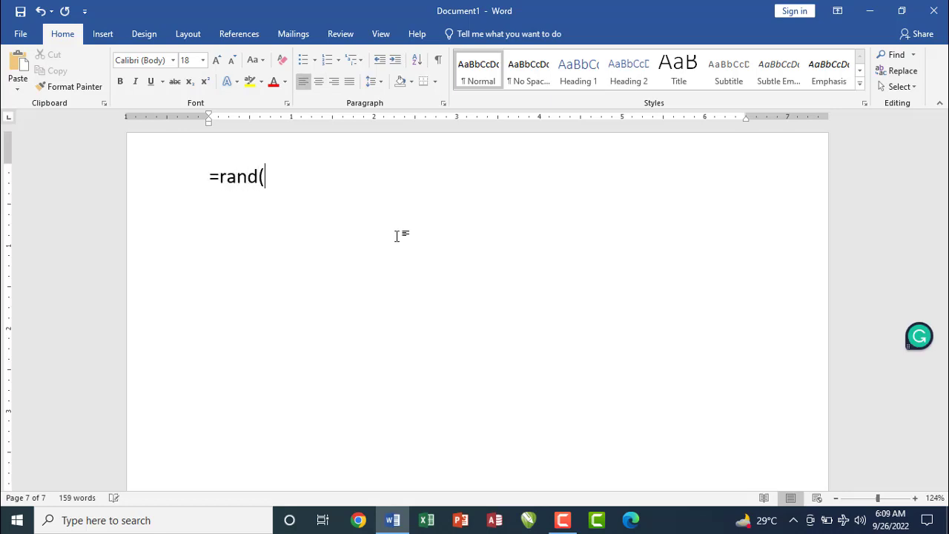
{"action": "type", "text": "2)"}
{"action": "key", "text": "Return"}
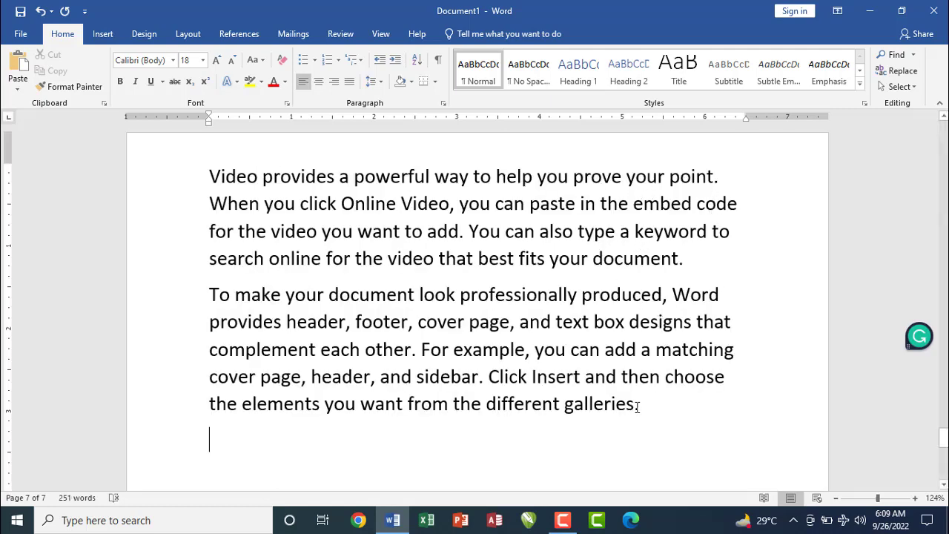
Step: Justify both sample paragraphs, switch them back to left alignment for comparison, and justify them again
{"action": "left_click_drag", "start_coordinate": [636, 407], "coordinate": [166, 184]}
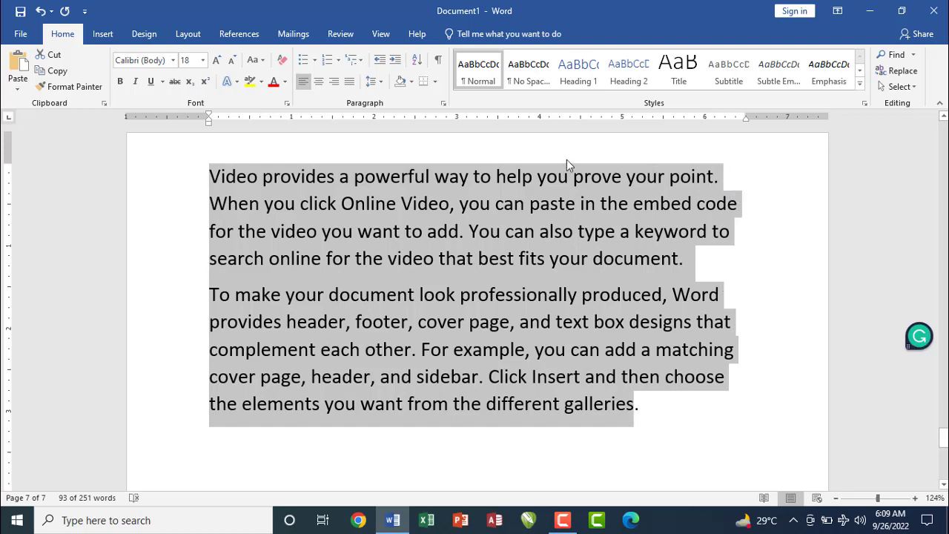
{"action": "left_click", "coordinate": [349, 82]}
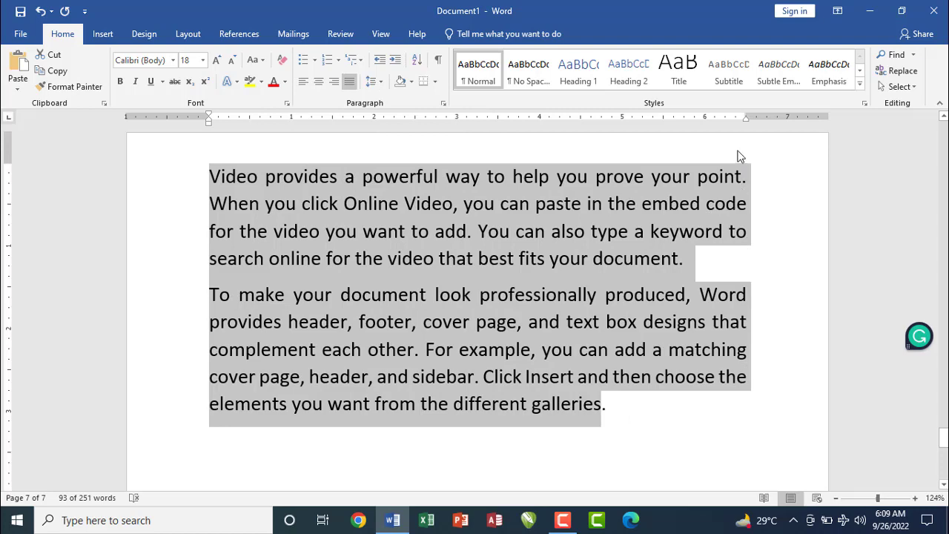
{"action": "key", "text": "ctrl+l"}
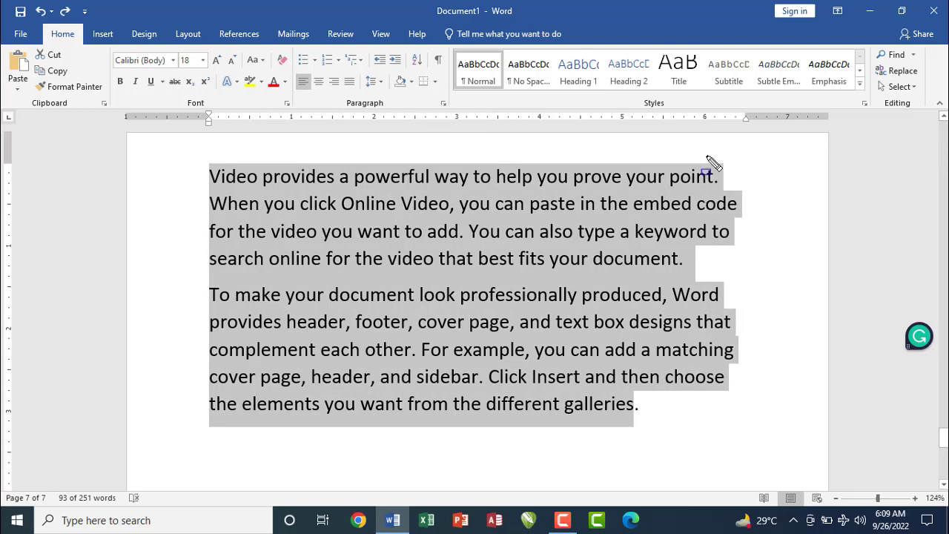
{"action": "left_click_drag", "start_coordinate": [706, 155], "coordinate": [775, 404]}
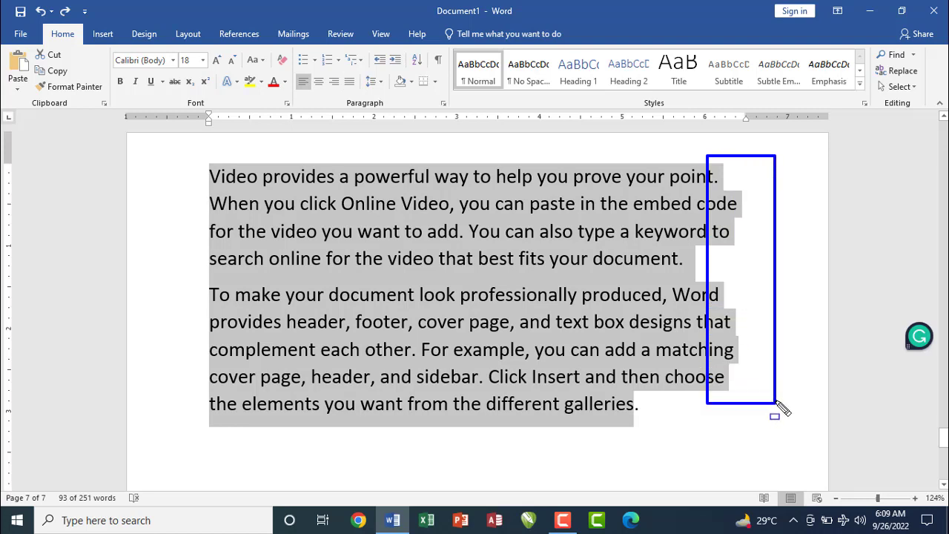
{"action": "key", "text": "Escape"}
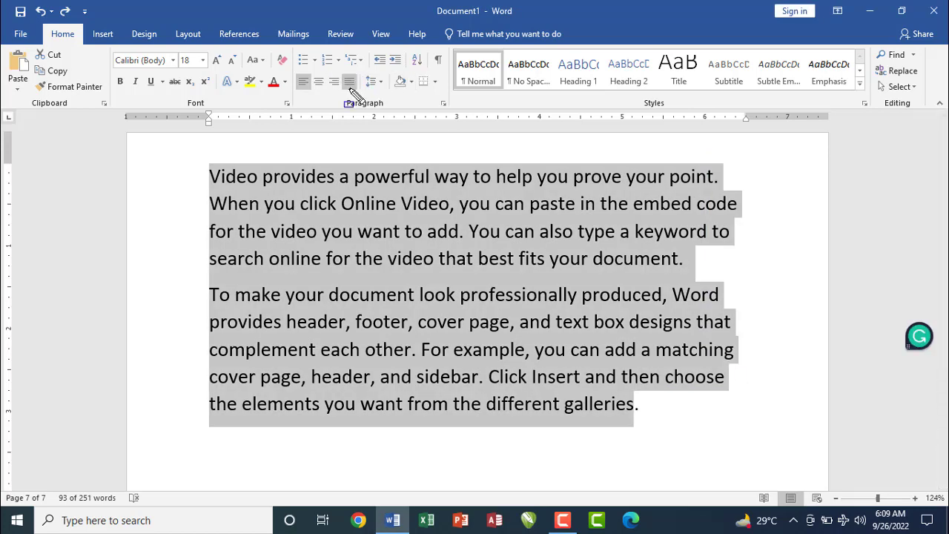
{"action": "left_click_drag", "start_coordinate": [341, 69], "coordinate": [365, 93]}
{"action": "key", "text": "Escape"}
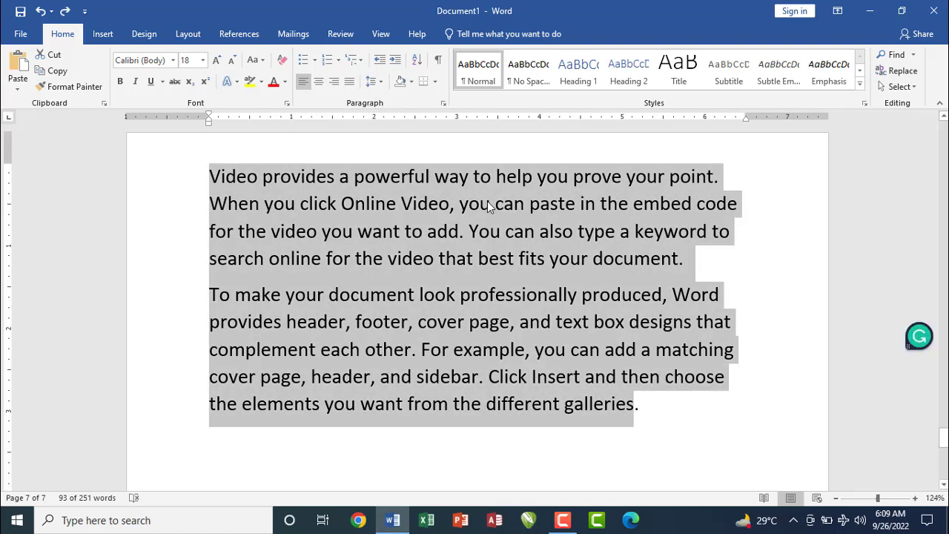
{"action": "key", "text": "ctrl+j"}
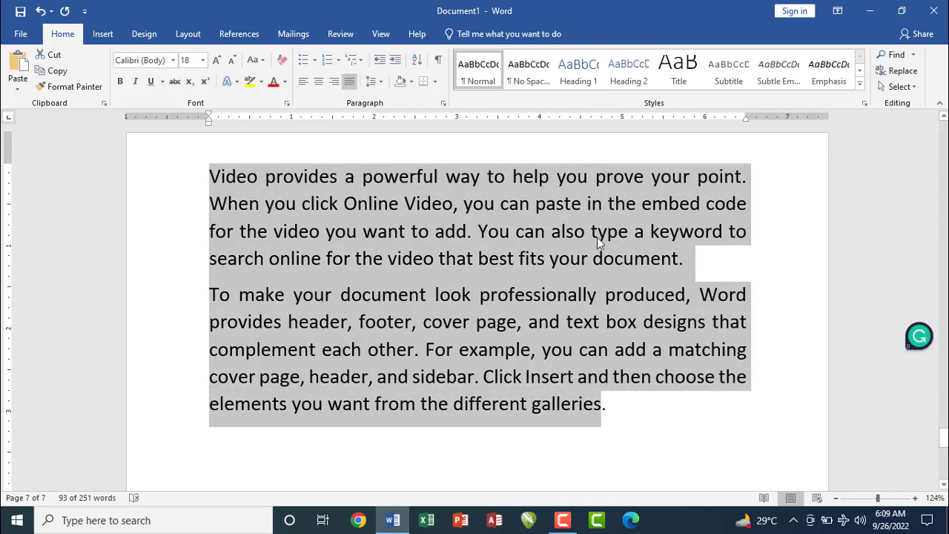
Step: Preview the preset line spacing values up to 3.0 on the two justified paragraphs without applying any
{"action": "left_click", "coordinate": [381, 82]}
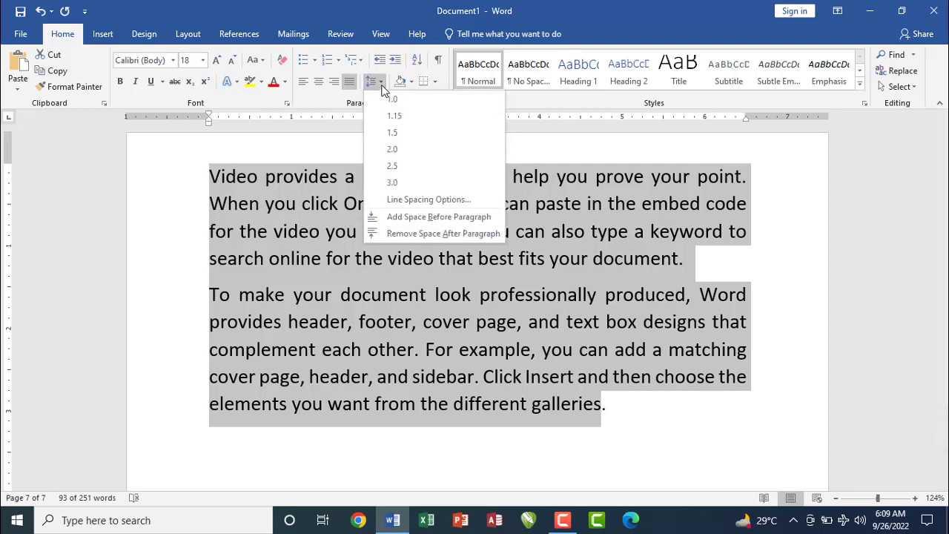
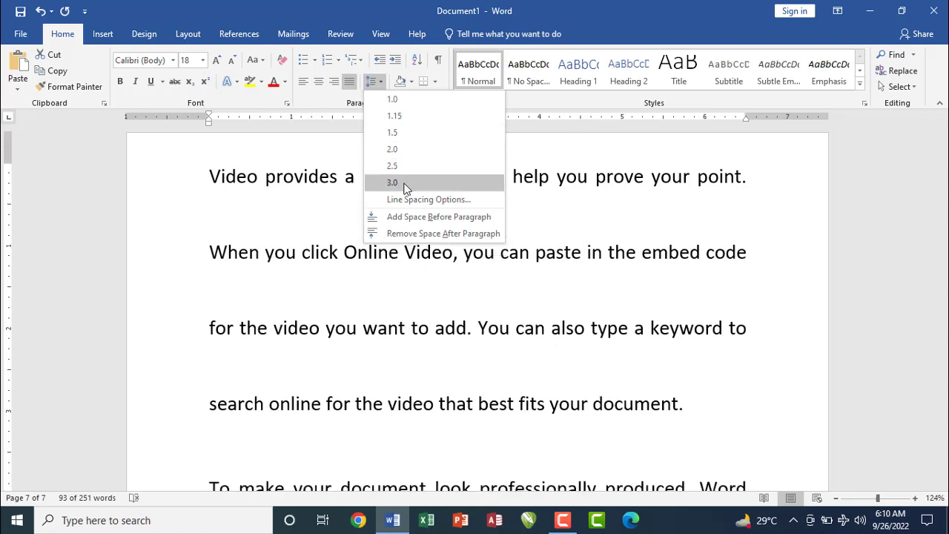
{"action": "left_click", "coordinate": [672, 261]}
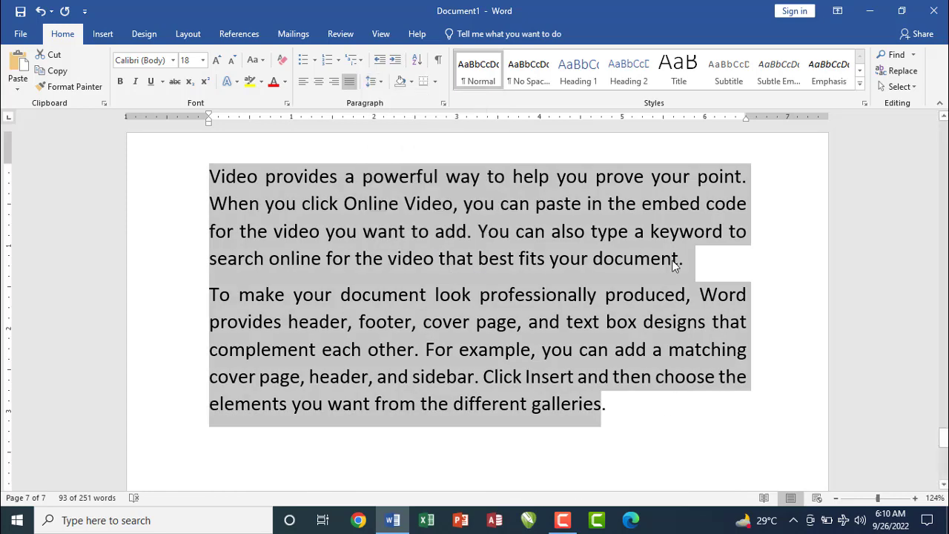
{"action": "left_click", "coordinate": [702, 267]}
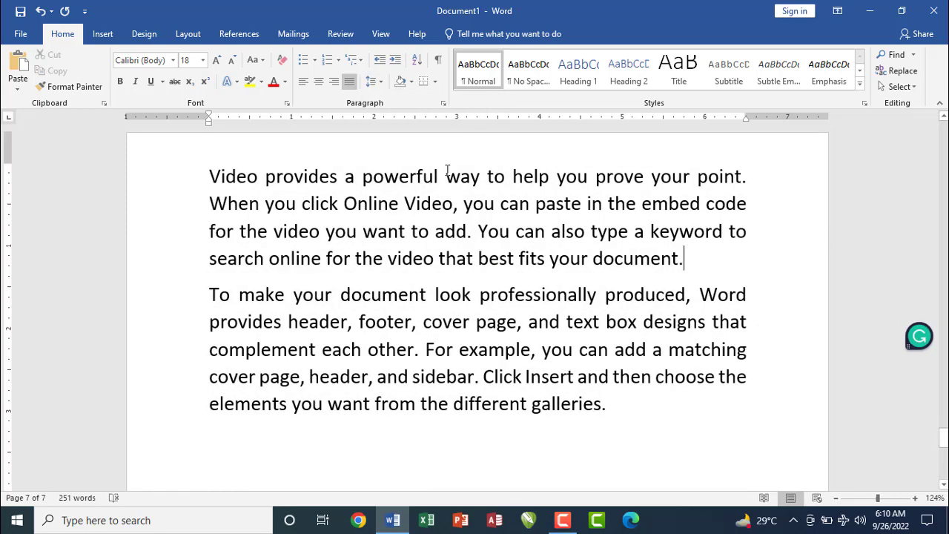
Step: Add space before the first sample paragraph and before the second one
{"action": "left_click", "coordinate": [375, 82]}
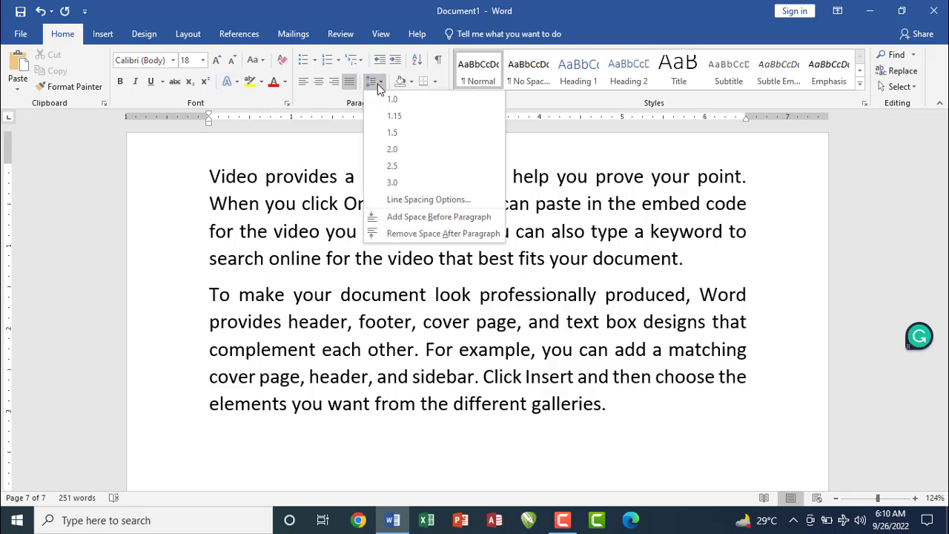
{"action": "left_click", "coordinate": [413, 222]}
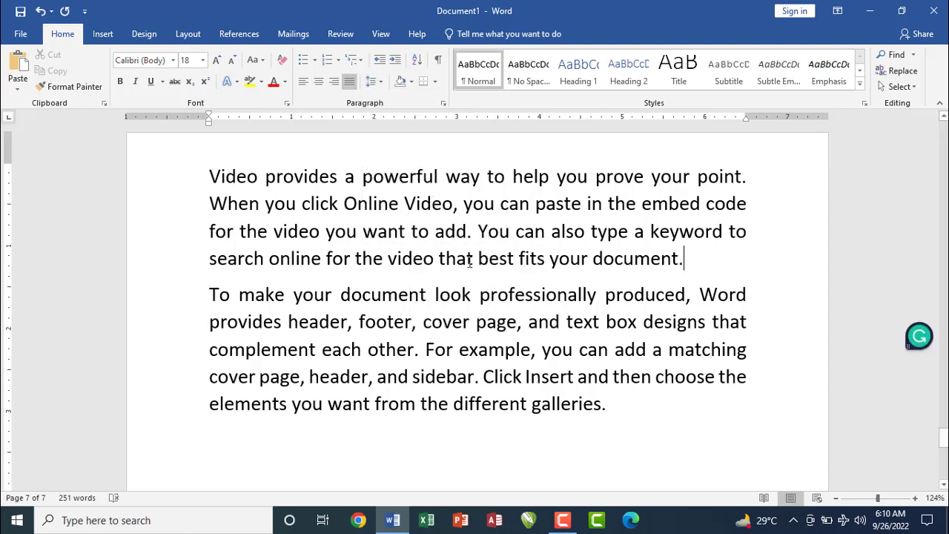
{"action": "left_click", "coordinate": [549, 342]}
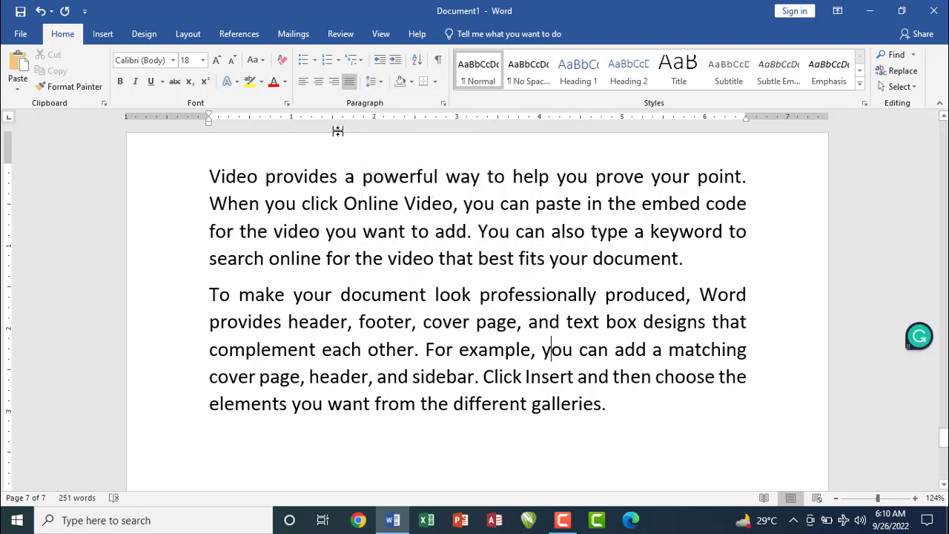
{"action": "left_click", "coordinate": [373, 81]}
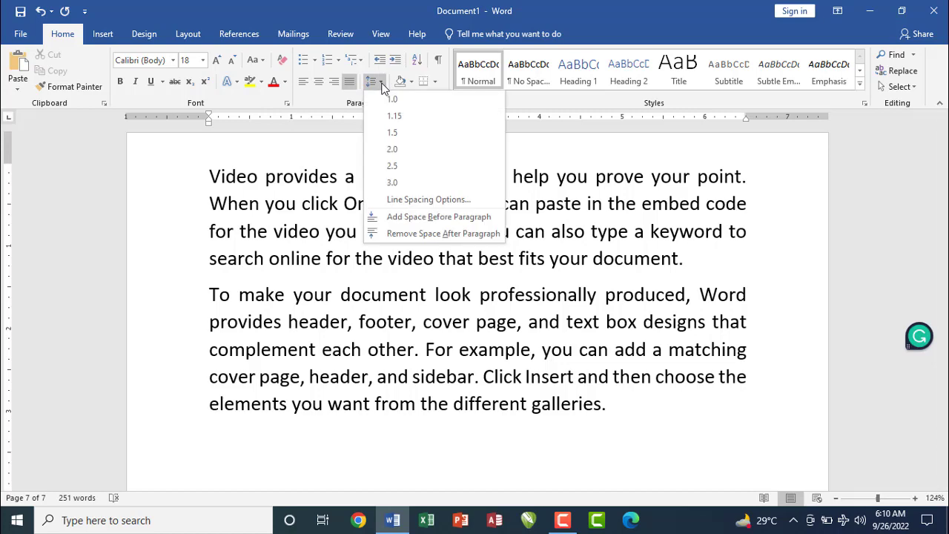
{"action": "left_click", "coordinate": [403, 218]}
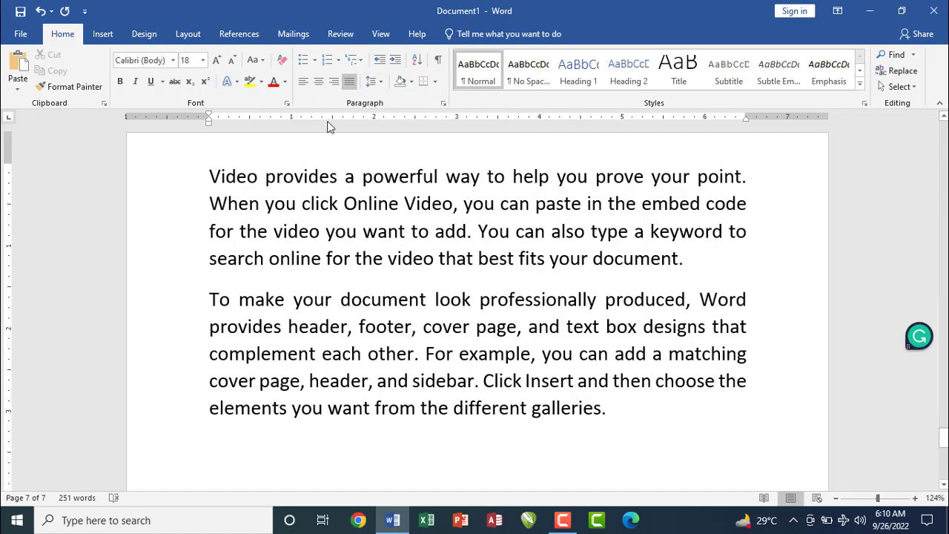
Step: Remove the space after the first sample paragraph and add it back
{"action": "left_click", "coordinate": [384, 84]}
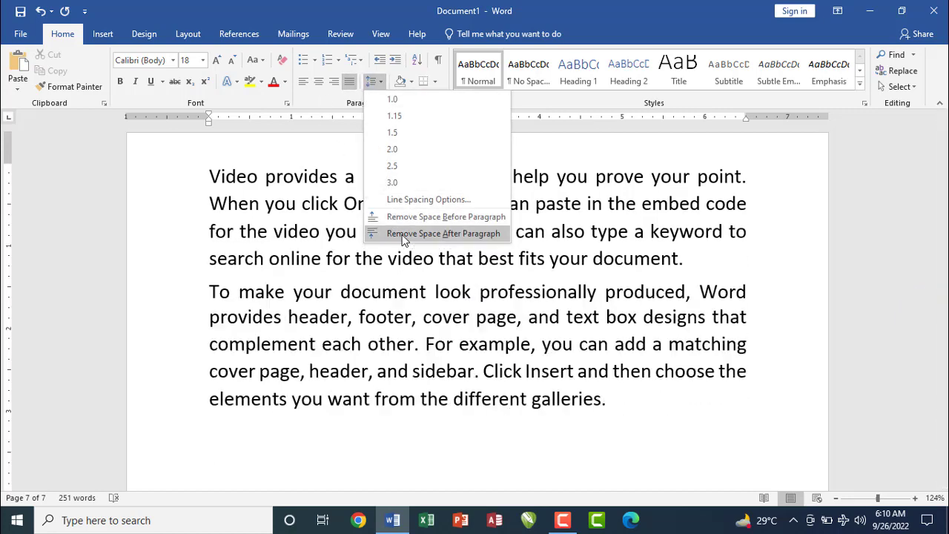
{"action": "left_click", "coordinate": [426, 233]}
{"action": "left_click", "coordinate": [384, 82]}
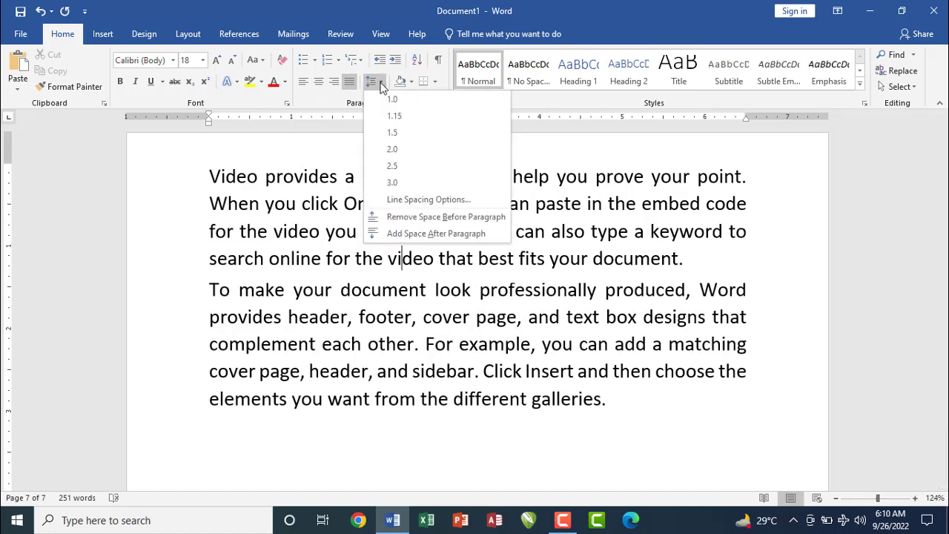
{"action": "left_click", "coordinate": [573, 235]}
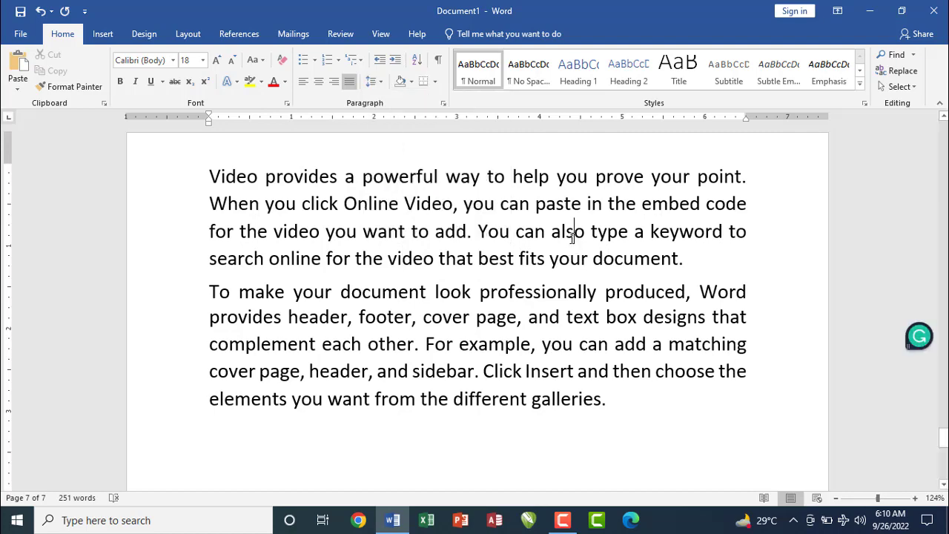
{"action": "left_click", "coordinate": [377, 82]}
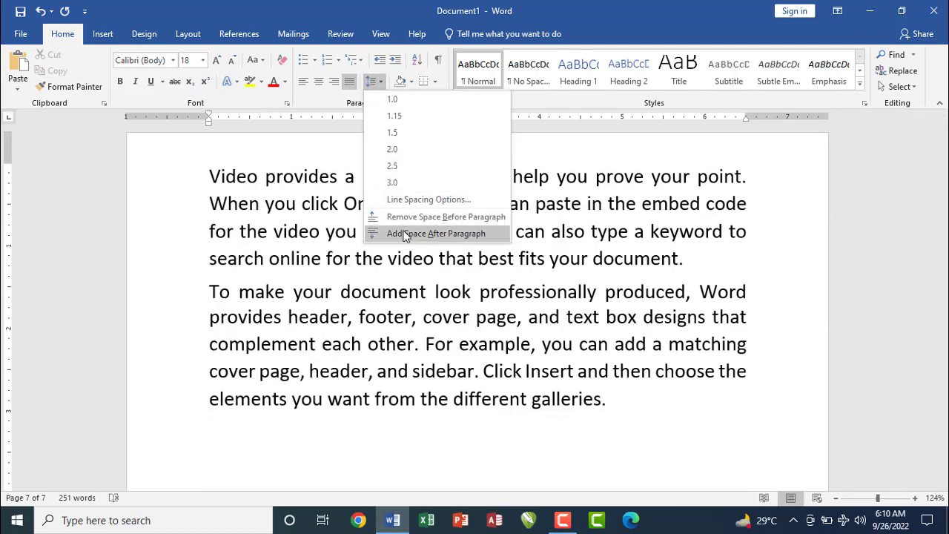
{"action": "left_click", "coordinate": [405, 235]}
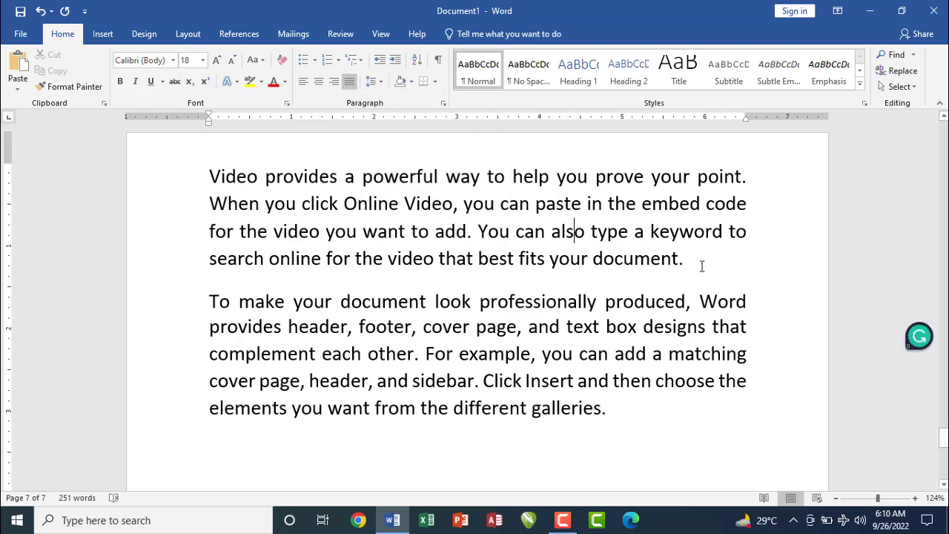
Step: Undo the latest paragraph spacing changes on the two sample paragraphs
{"action": "key", "text": "ctrl+z"}
{"action": "key", "text": "ctrl+z"}
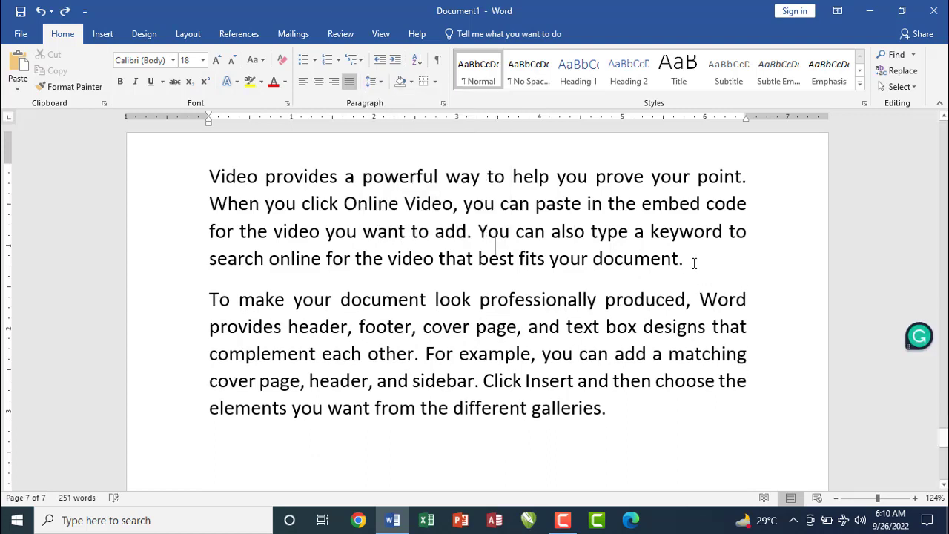
{"action": "key", "text": "ctrl+z"}
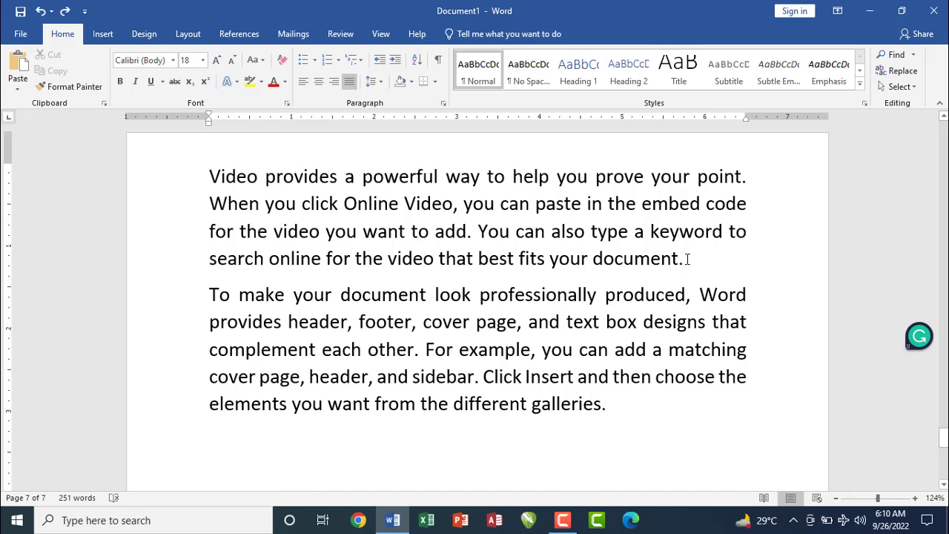
Step: Insert a line break at the end of the first sample paragraph and delete it again
{"action": "left_click", "coordinate": [687, 259]}
{"action": "key", "text": "shift+Return"}
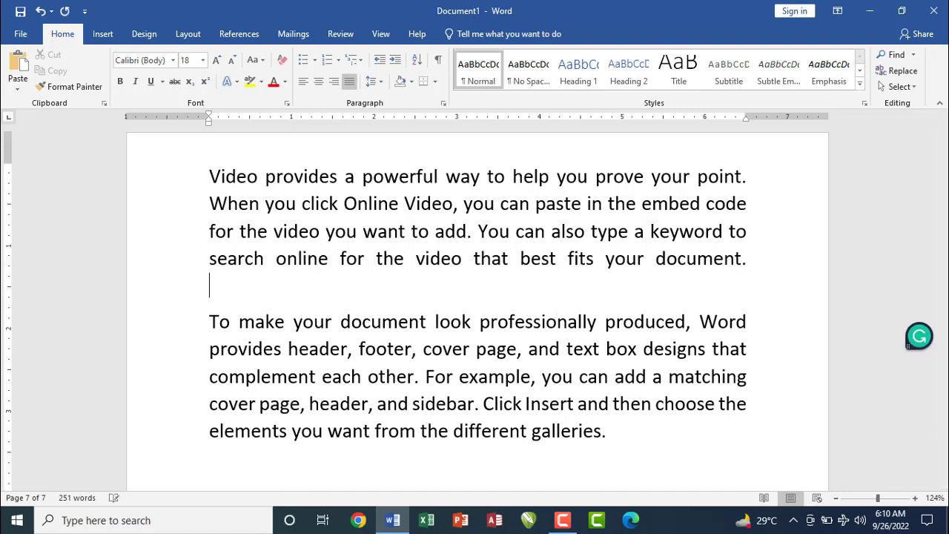
{"action": "key", "text": "BackSpace"}
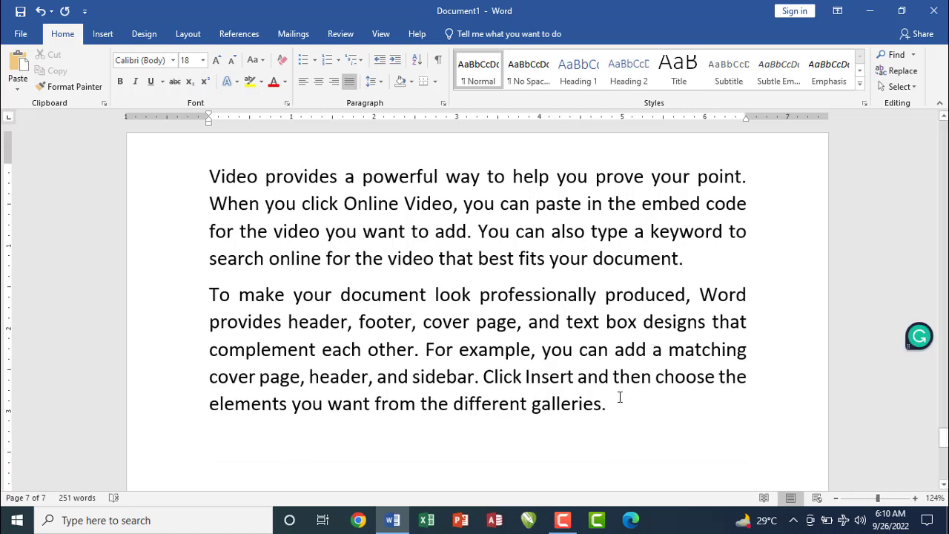
Step: Shade the entire first sample paragraph with a medium blue-violet chosen from the standard palette of additional colors
{"action": "left_click", "coordinate": [412, 82]}
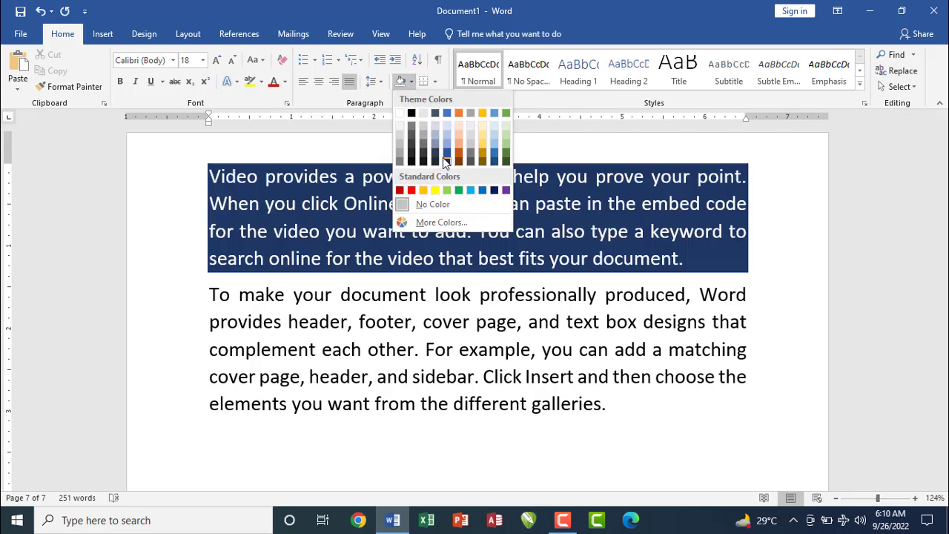
{"action": "left_click", "coordinate": [356, 205]}
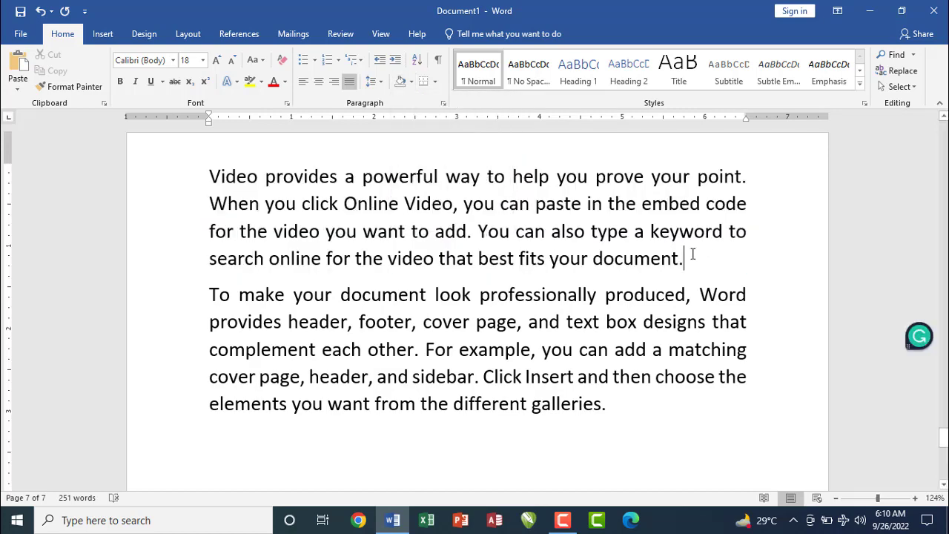
{"action": "mouse_move", "coordinate": [687, 256]}
{"action": "left_mouse_down"}
{"action": "mouse_move", "coordinate": [602, 257]}
{"action": "mouse_move", "coordinate": [323, 217]}
{"action": "mouse_move", "coordinate": [230, 178]}
{"action": "left_mouse_up"}
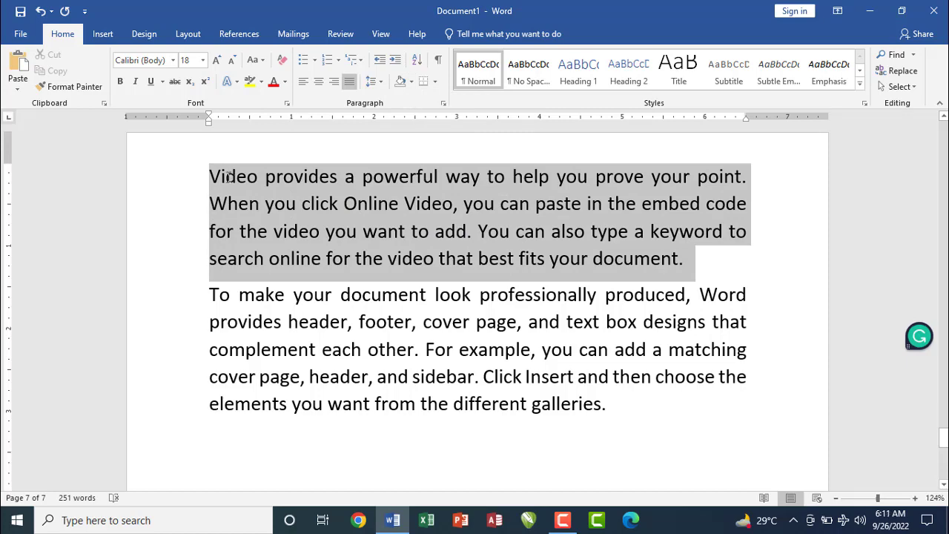
{"action": "left_click", "coordinate": [378, 87]}
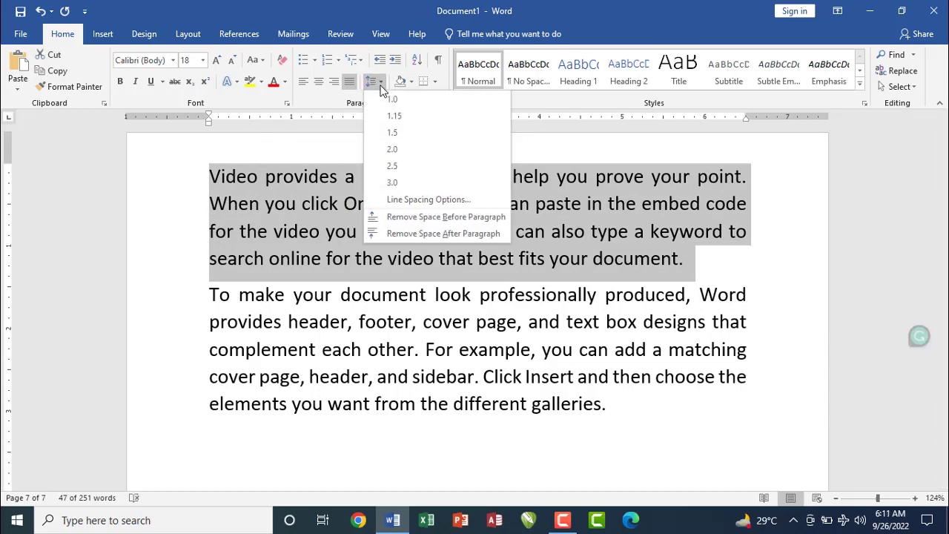
{"action": "left_click", "coordinate": [410, 81]}
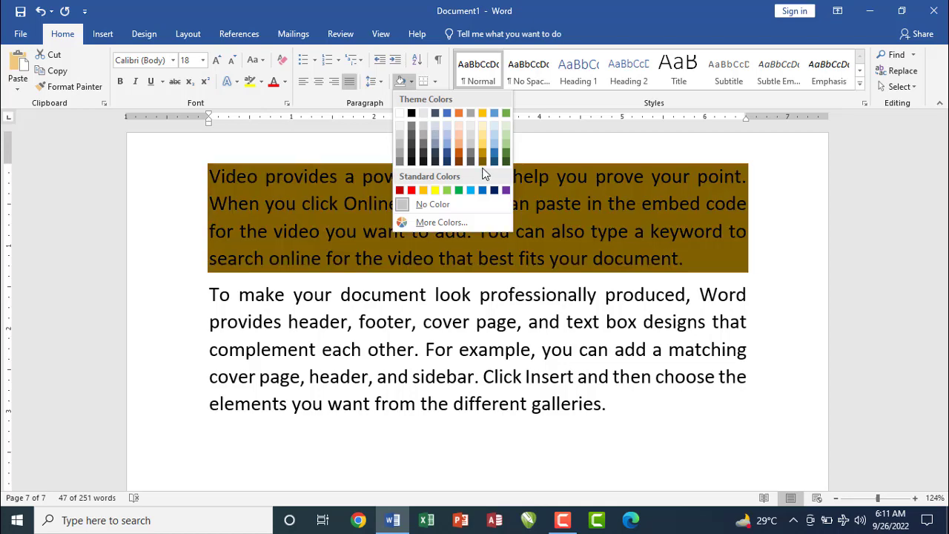
{"action": "left_click", "coordinate": [442, 222]}
{"action": "left_click", "coordinate": [445, 224]}
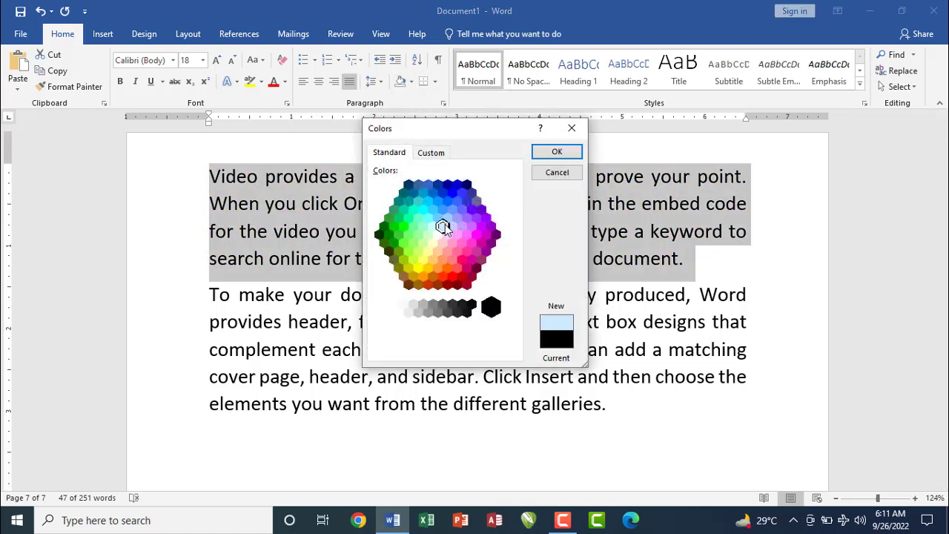
{"action": "left_click", "coordinate": [461, 210]}
{"action": "left_click", "coordinate": [549, 151]}
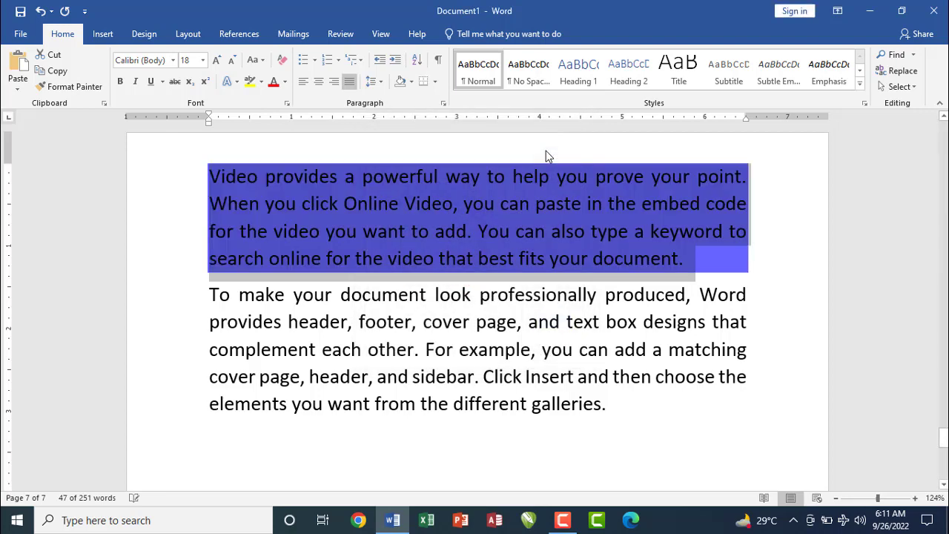
{"action": "left_click", "coordinate": [393, 258]}
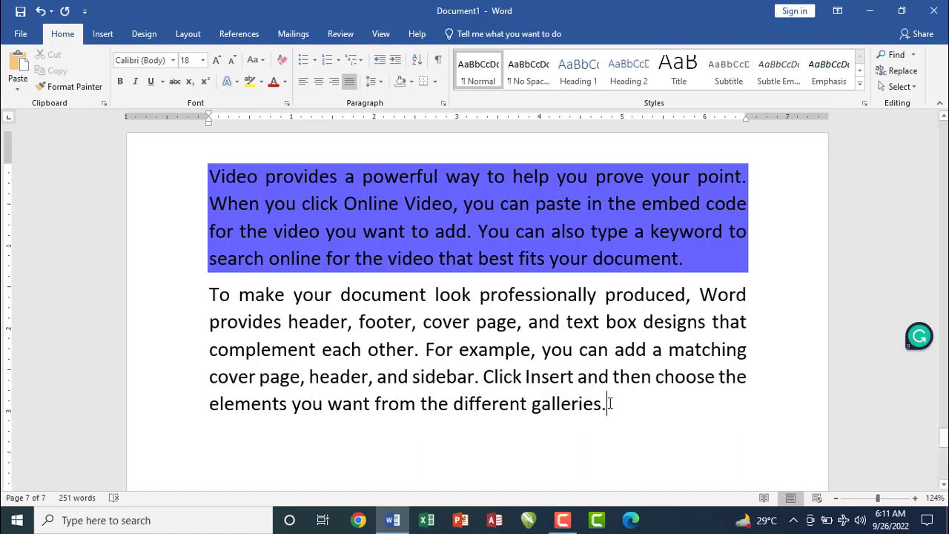
Step: Add the word "English" below the second sample paragraph, with an empty paragraph above it
{"action": "key", "text": "Return"}
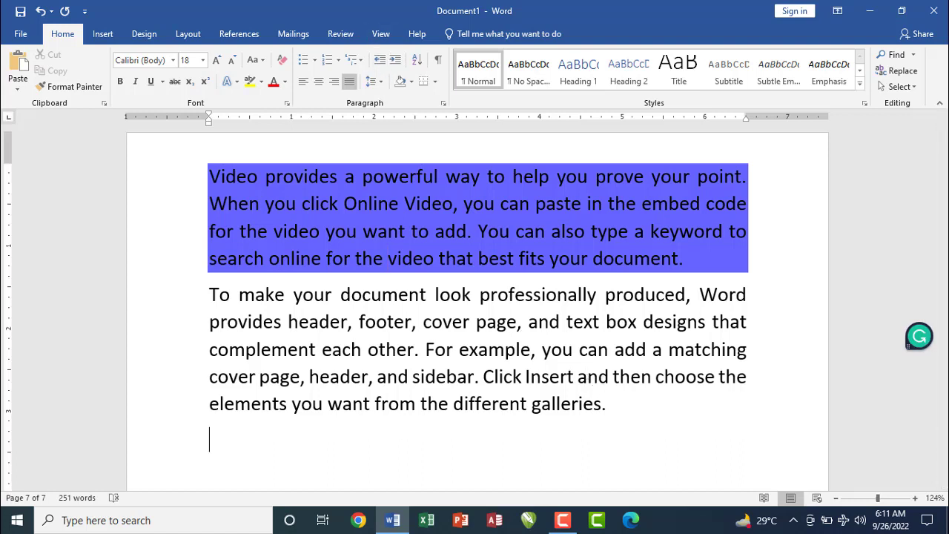
{"action": "type", "text": "english"}
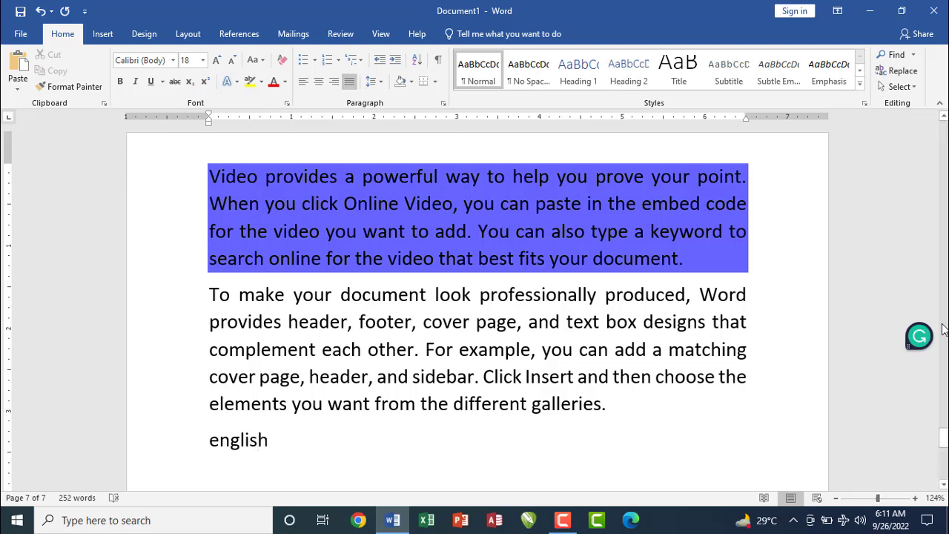
{"action": "left_click_drag", "start_coordinate": [943, 441], "coordinate": [945, 454]}
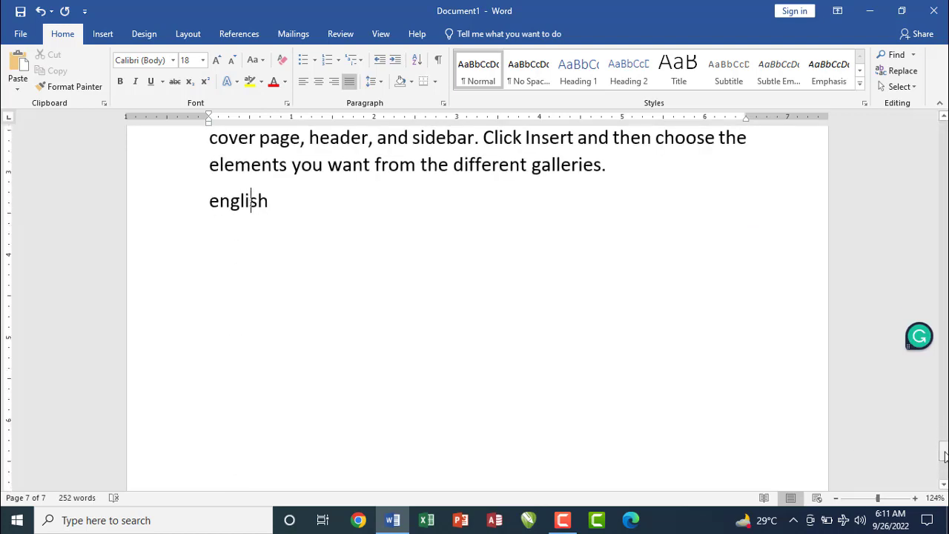
{"action": "key", "text": "Return"}
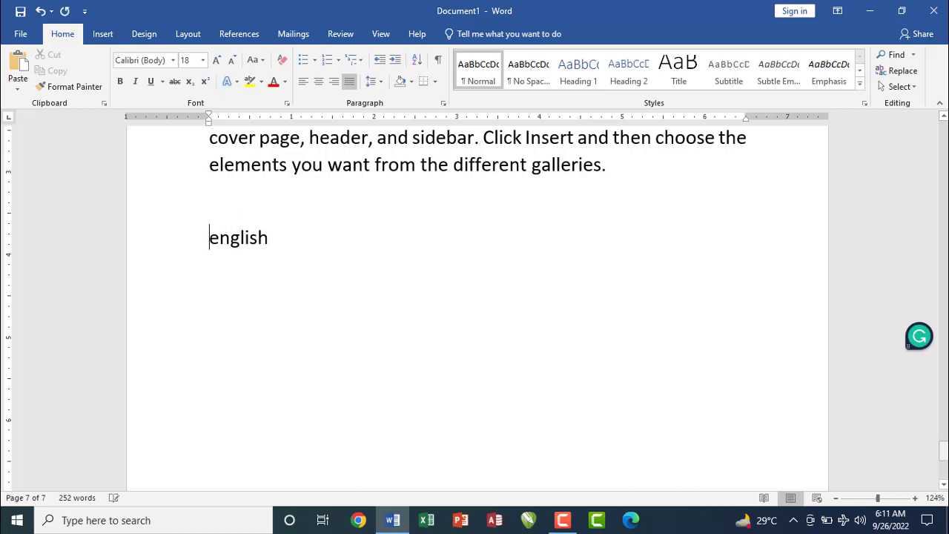
{"action": "key", "text": "Right"}
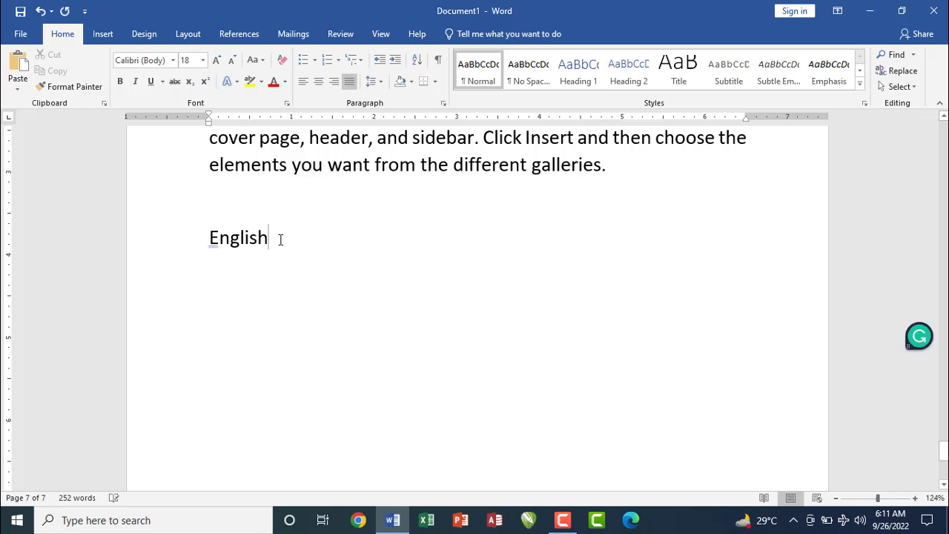
Step: Increase the indent of the "English" line nine times, to 4.5 inches
{"action": "left_click", "coordinate": [394, 64]}
{"action": "left_click", "coordinate": [393, 63]}
{"action": "left_click", "coordinate": [394, 62]}
{"action": "left_click", "coordinate": [393, 62]}
{"action": "left_click", "coordinate": [393, 62]}
{"action": "left_click", "coordinate": [393, 62]}
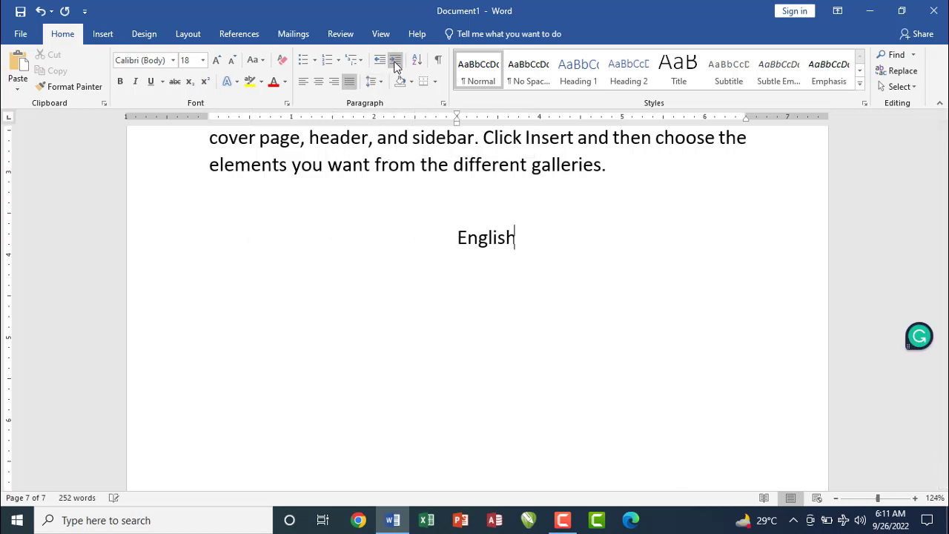
{"action": "left_click", "coordinate": [394, 62]}
{"action": "left_click", "coordinate": [394, 62]}
{"action": "left_click", "coordinate": [393, 63]}
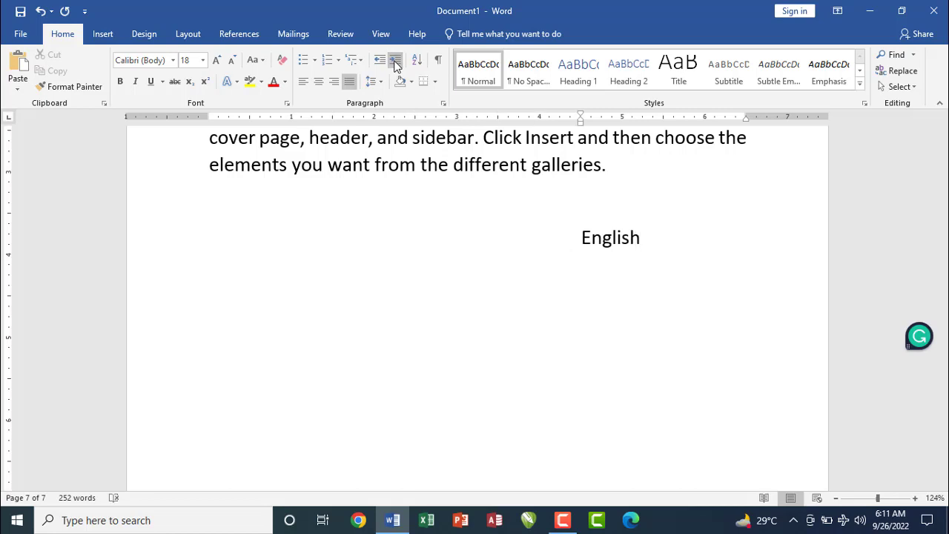
Step: Undo all the indent increases on the "English" line
{"action": "key", "text": "ctrl+z"}
{"action": "key", "text": "ctrl+z"}
{"action": "key", "text": "ctrl+z"}
{"action": "key", "text": "ctrl+z"}
{"action": "key", "text": "ctrl+z"}
{"action": "key", "text": "ctrl+z"}
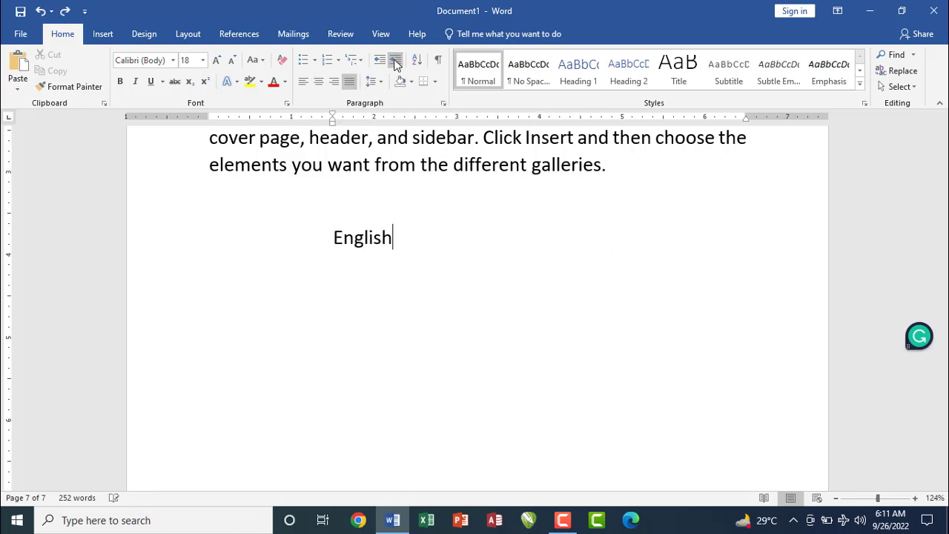
{"action": "key", "text": "ctrl+z"}
{"action": "key", "text": "ctrl+z"}
{"action": "key", "text": "ctrl+z"}
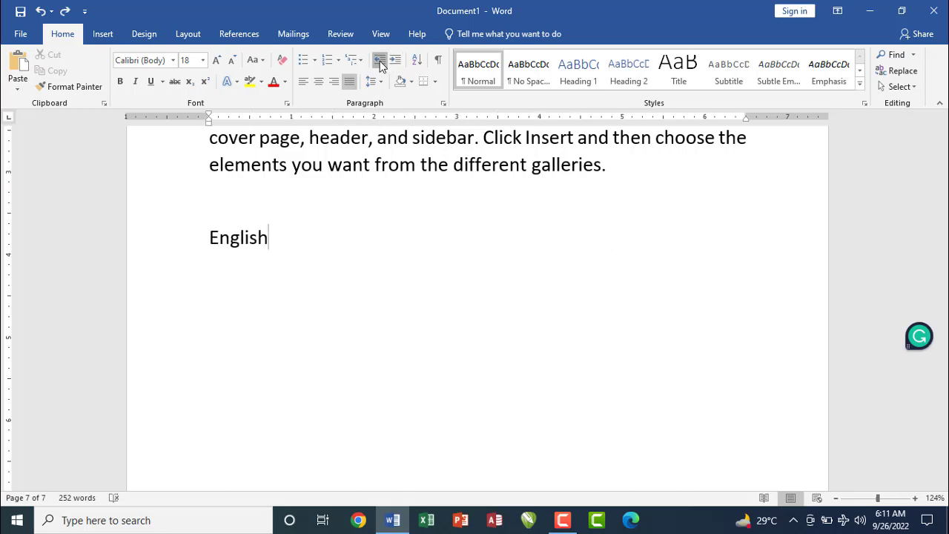
Step: Try decreasing the indent of the "English" line, and remove the tab spacing added after the word
{"action": "left_click", "coordinate": [381, 63]}
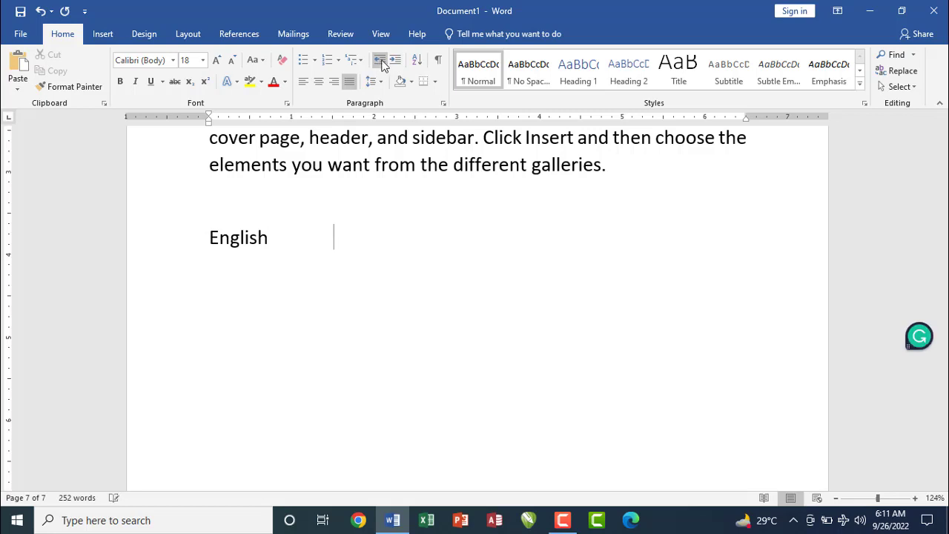
{"action": "key", "text": "BackSpace"}
{"action": "key", "text": "BackSpace"}
{"action": "key", "text": "BackSpace"}
{"action": "key", "text": "BackSpace"}
{"action": "type", "text": "h"}
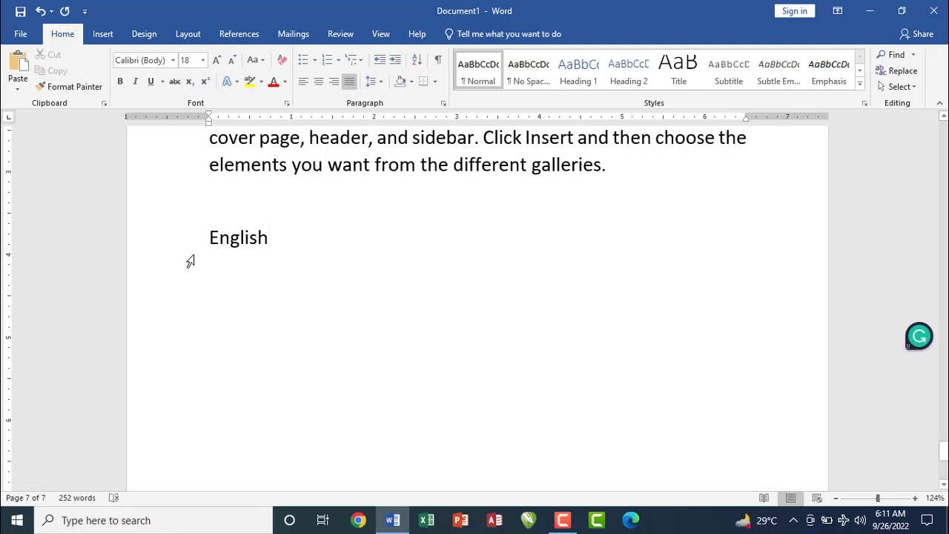
Step: Move the word "English" inward with tabs placed before it, and remove that indentation again
{"action": "left_click", "coordinate": [210, 239]}
{"action": "key", "text": "Tab"}
{"action": "key", "text": "Tab"}
{"action": "key", "text": "Tab"}
{"action": "key", "text": "Tab"}
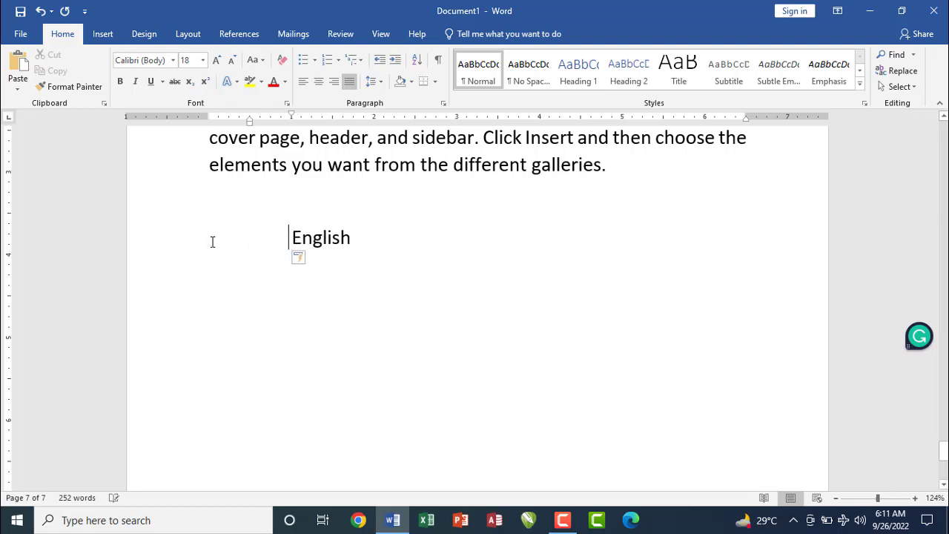
{"action": "key", "text": "BackSpace"}
{"action": "key", "text": "BackSpace"}
{"action": "key", "text": "BackSpace"}
{"action": "key", "text": "BackSpace"}
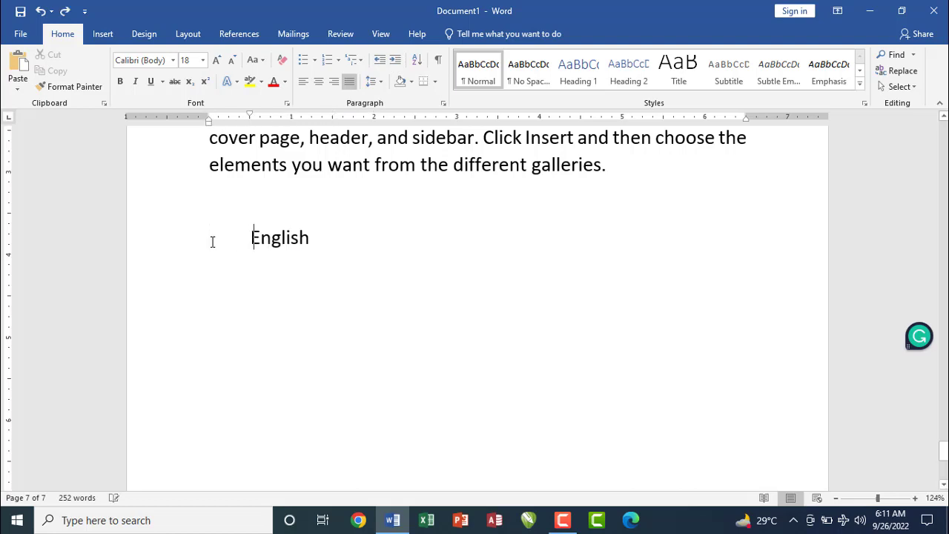
{"action": "left_click", "coordinate": [435, 81]}
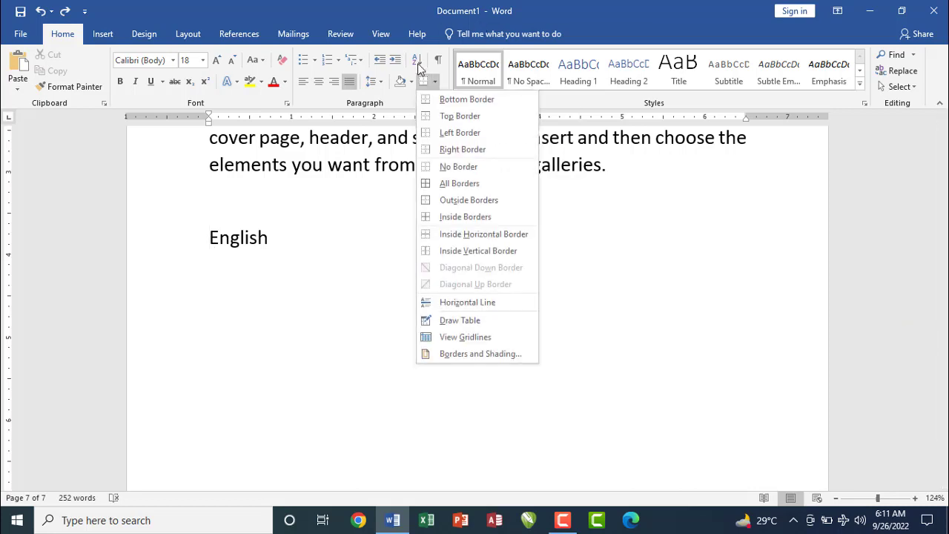
{"action": "left_click", "coordinate": [392, 146]}
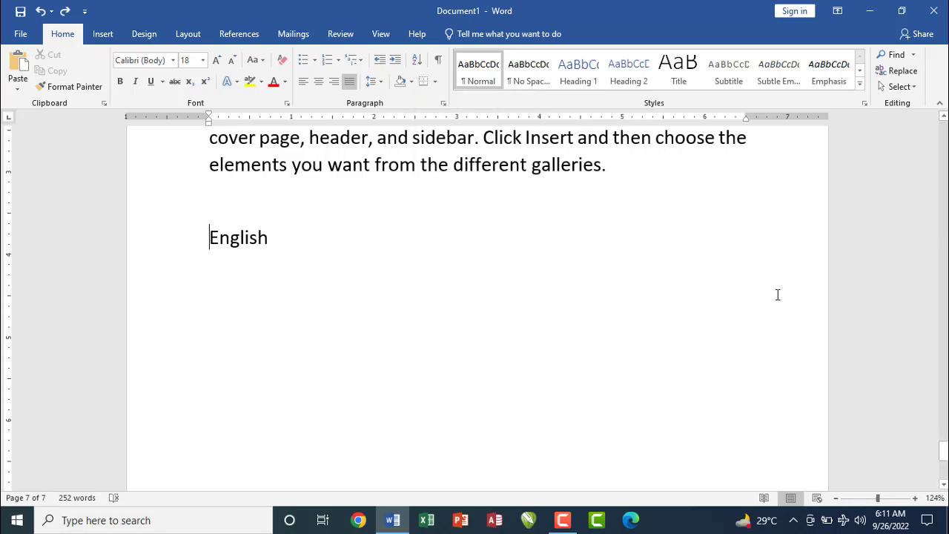
Step: Show the paragraph marks and hidden formatting symbols in the two sample paragraphs, and hide them again
{"action": "scroll", "coordinate": [930, 439], "scroll_direction": "up", "scroll_amount": 8}
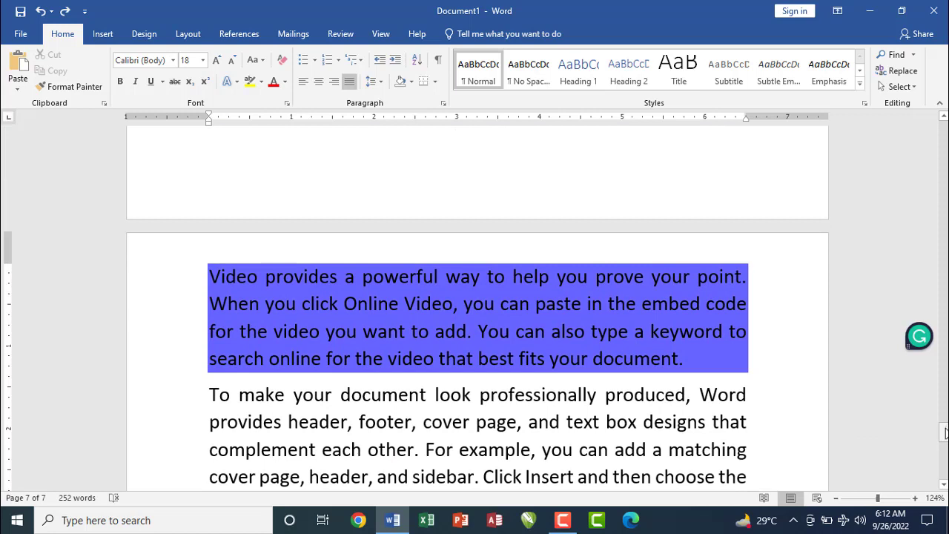
{"action": "scroll", "coordinate": [885, 437], "scroll_direction": "down", "scroll_amount": 2}
{"action": "left_click", "coordinate": [477, 333]}
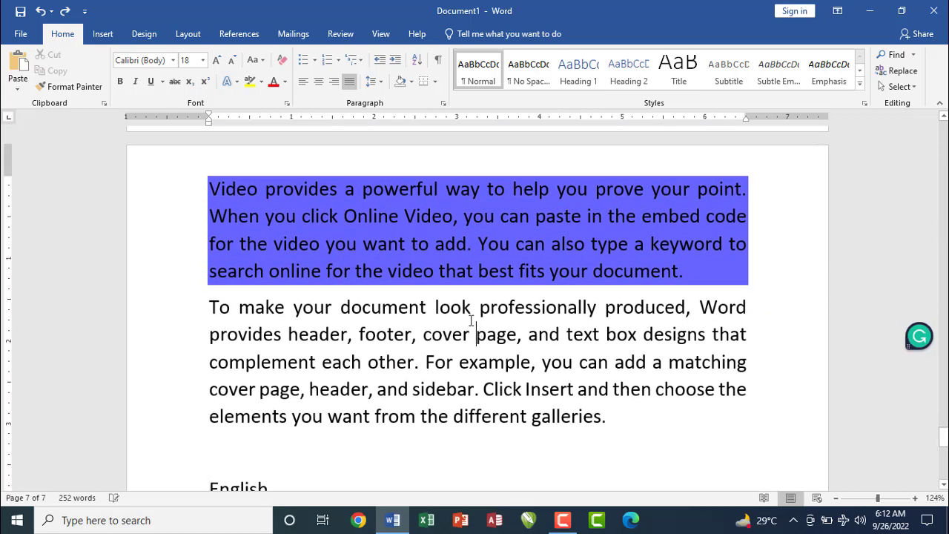
{"action": "left_click", "coordinate": [438, 60]}
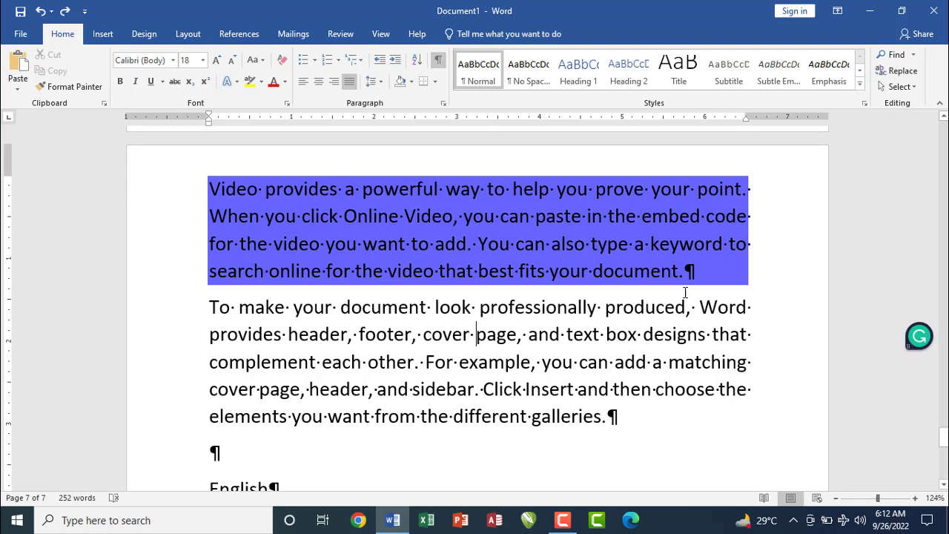
{"action": "left_click", "coordinate": [622, 419]}
{"action": "left_click", "coordinate": [438, 59]}
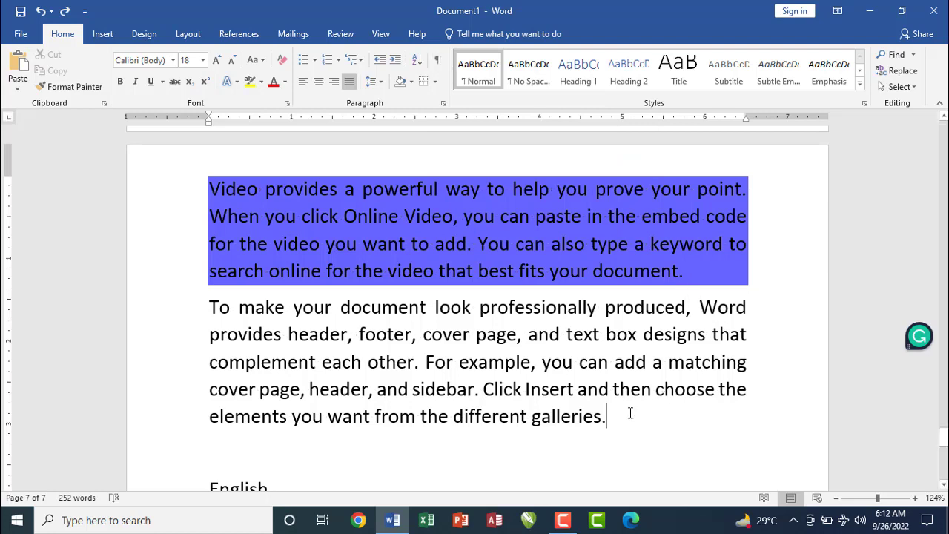
Step: Apply All Borders to the second sample paragraph
{"action": "left_click_drag", "start_coordinate": [630, 413], "coordinate": [210, 307]}
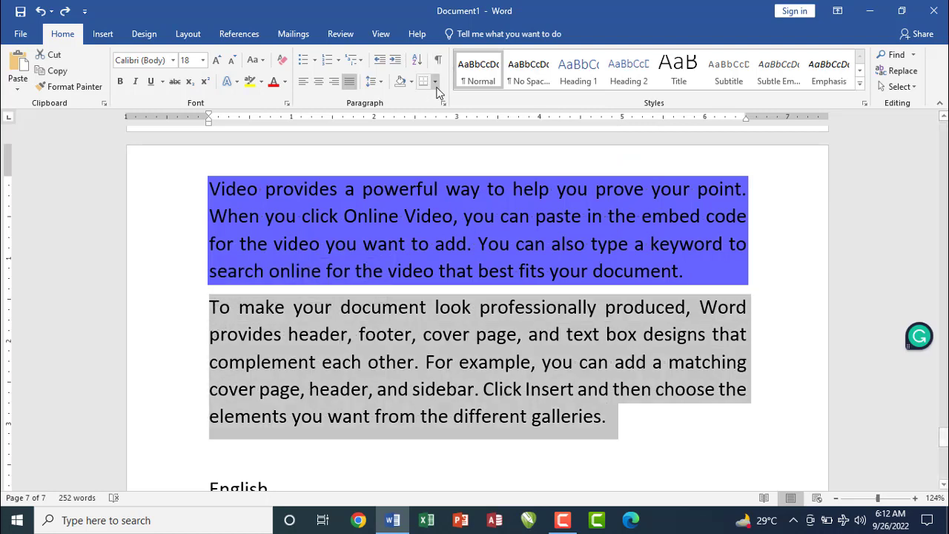
{"action": "left_click", "coordinate": [436, 82]}
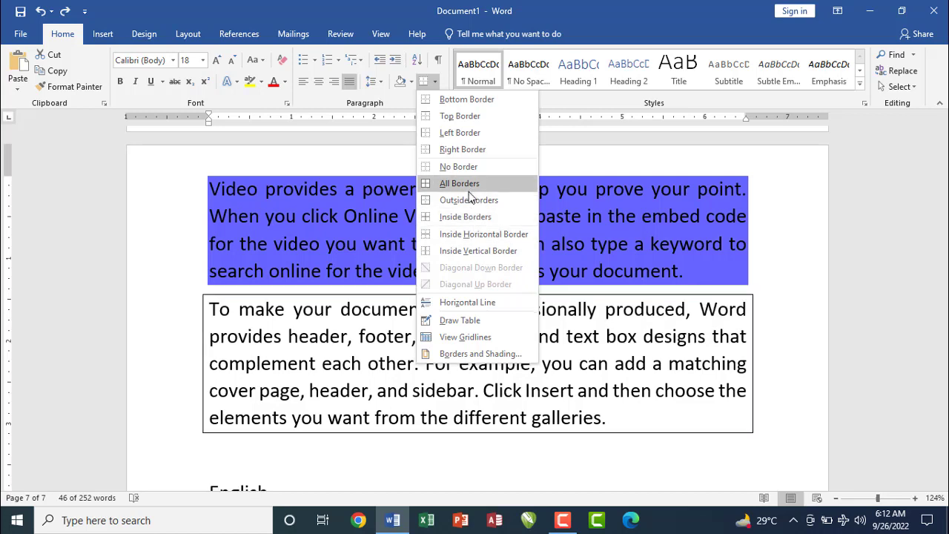
{"action": "left_click", "coordinate": [471, 191]}
{"action": "left_click", "coordinate": [585, 335]}
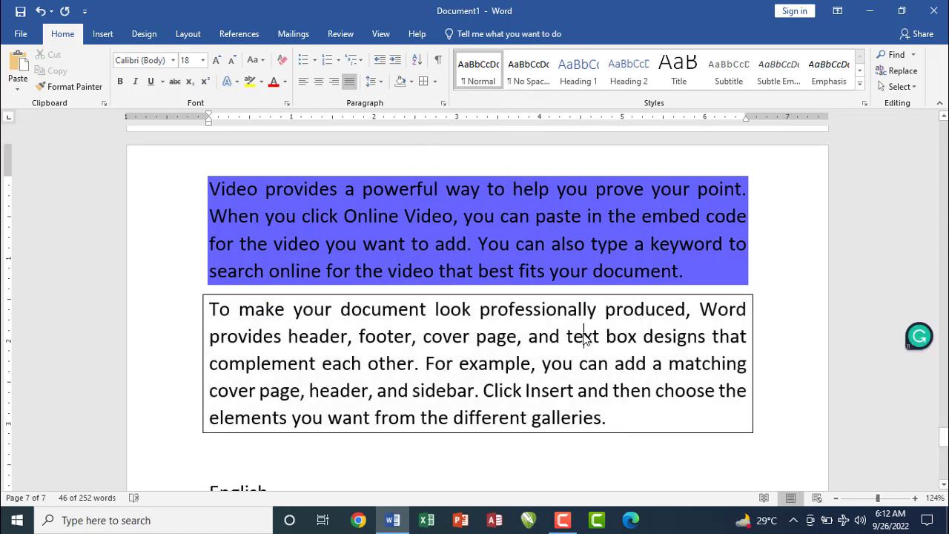
Step: Delete all the content of the document so that only a blank page remains
{"action": "left_click_drag", "start_coordinate": [608, 415], "coordinate": [218, 309]}
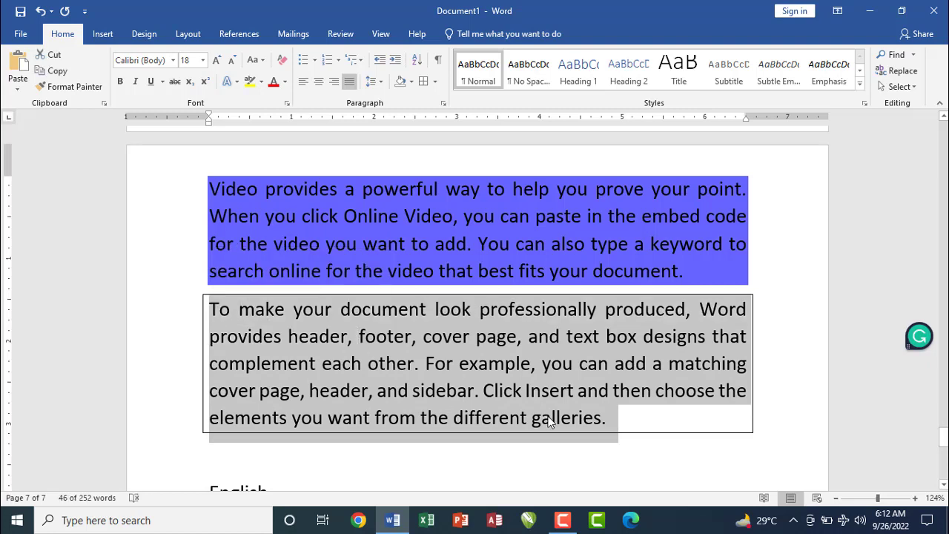
{"action": "left_click", "coordinate": [572, 485]}
{"action": "key", "text": "ctrl+a"}
{"action": "key", "text": "Delete"}
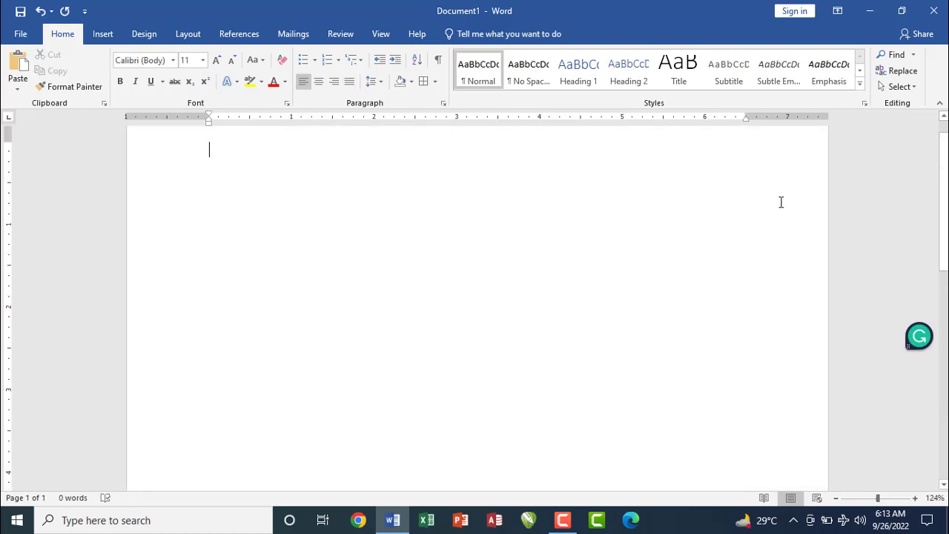
{"action": "scroll", "coordinate": [946, 178], "scroll_direction": "up", "scroll_amount": 1}
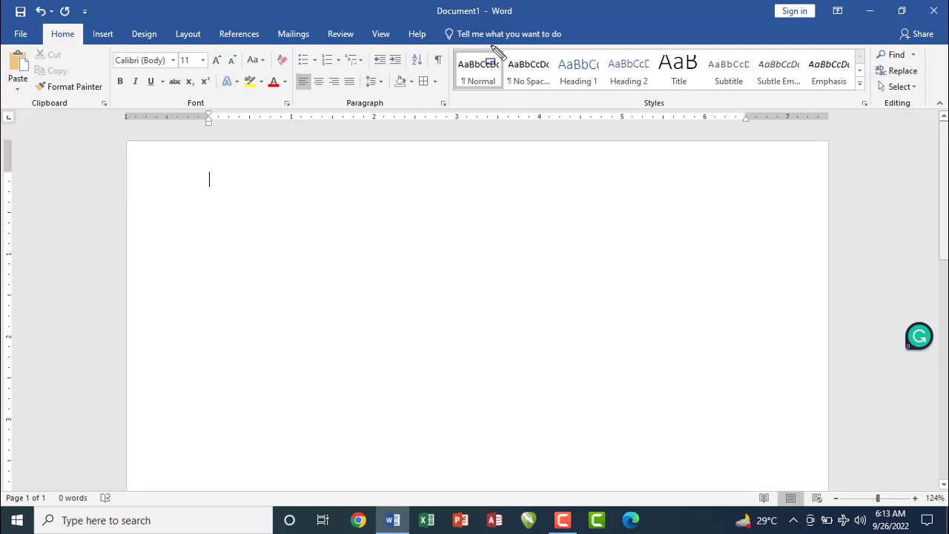
{"action": "mouse_move", "coordinate": [454, 47]}
{"action": "left_mouse_down"}
{"action": "mouse_move", "coordinate": [615, 106]}
{"action": "mouse_move", "coordinate": [871, 113]}
{"action": "left_mouse_up"}
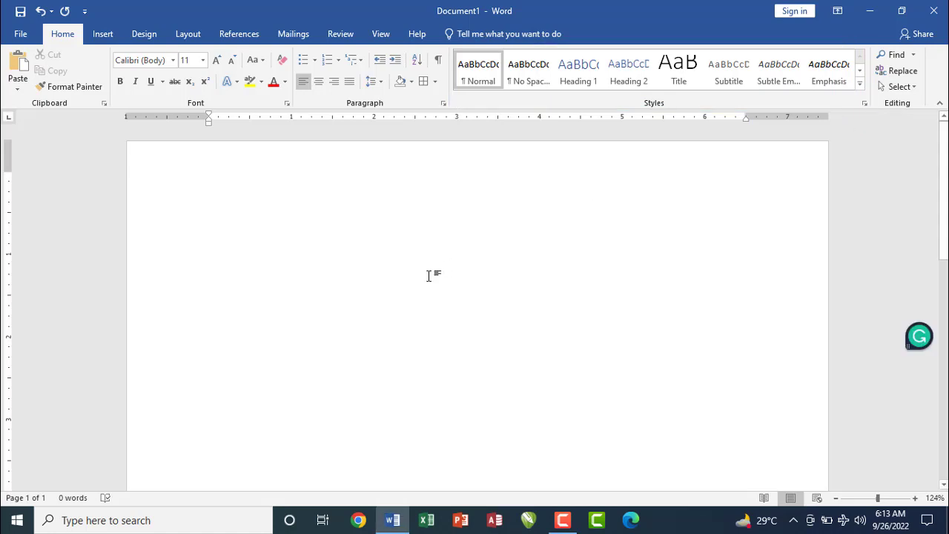
Step: Enter the heading "Pakistan" and generate two paragraphs of sample text below it with =rand(2)
{"action": "type", "text": "pakista"}
{"action": "type", "text": "n"}
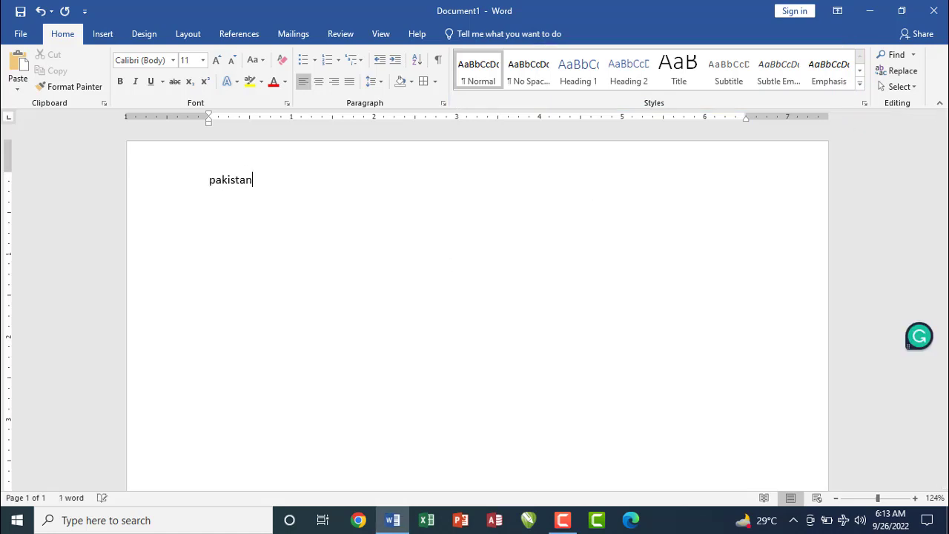
{"action": "key", "text": "Return"}
{"action": "type", "text": "=rand(2"}
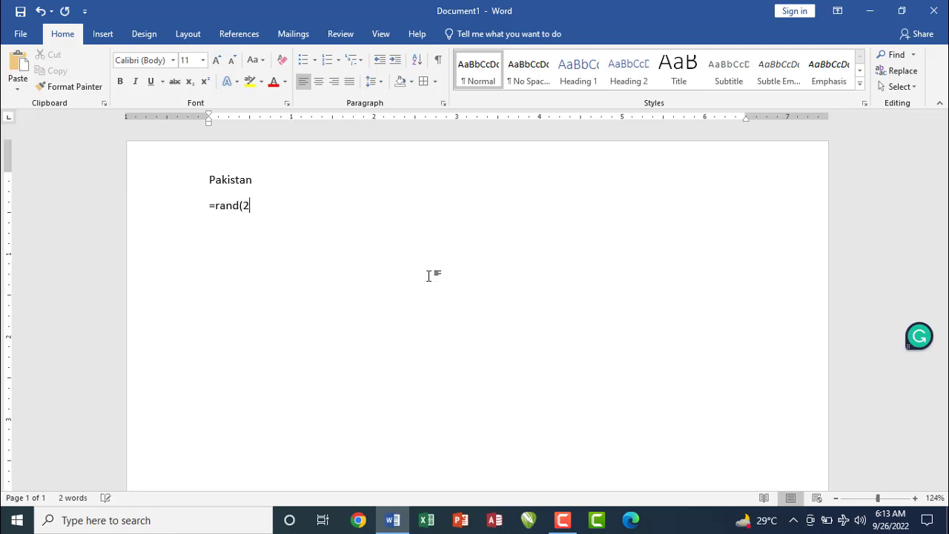
{"action": "key", "text": "Return"}
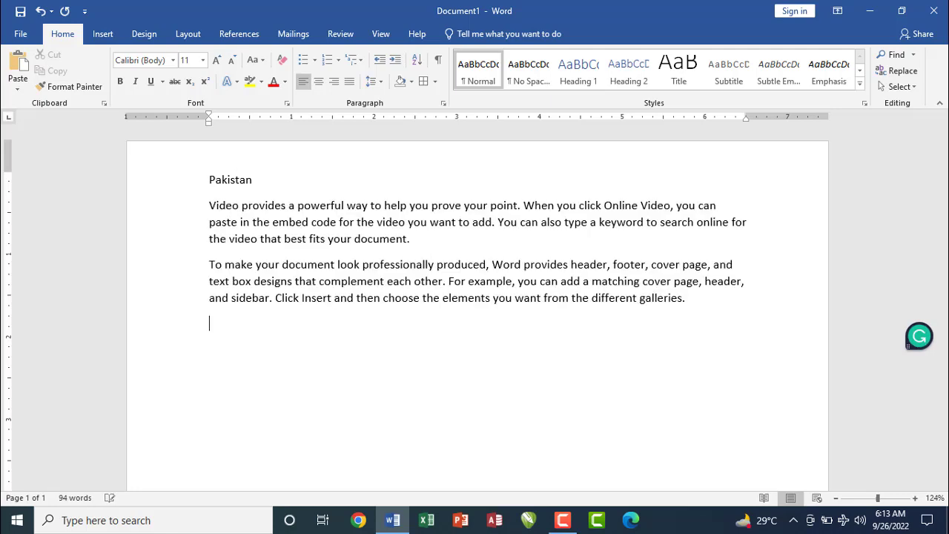
Step: Add the heading "India" after the sample text, followed by two sample paragraphs generated with =rand(2)
{"action": "type", "text": "india"}
{"action": "key", "text": "Return"}
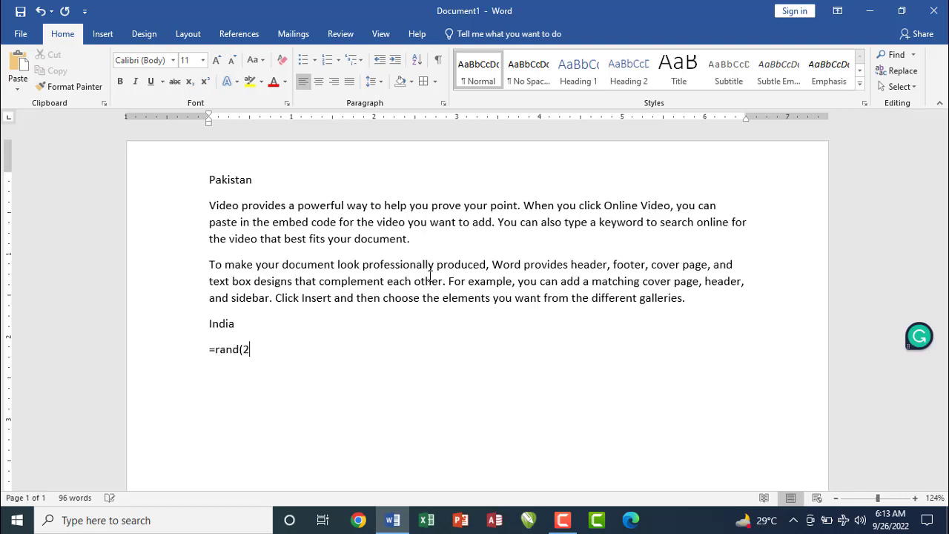
{"action": "key", "text": "Return"}
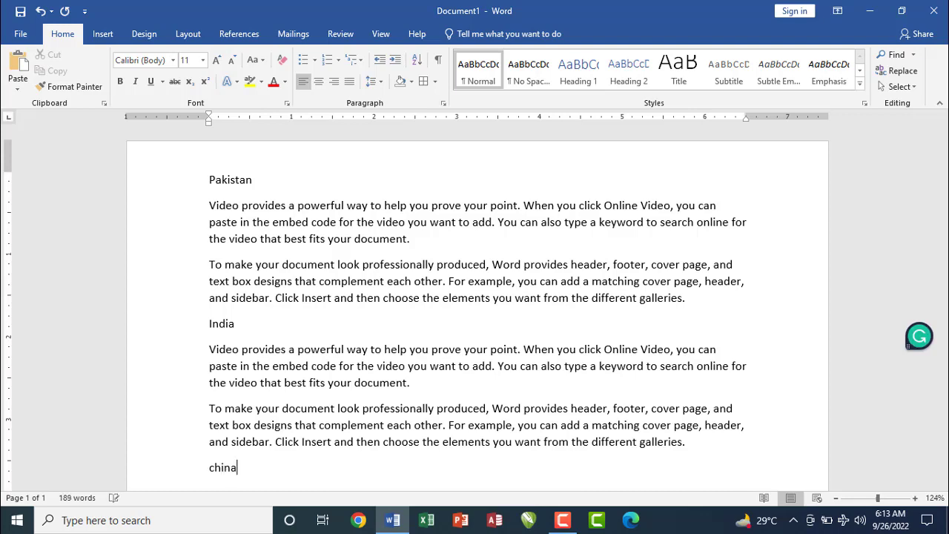
Step: Add a third heading, "China", and generate two sample paragraphs under it with =rand(2)
{"action": "type", "text": "china"}
{"action": "key", "text": "Return"}
{"action": "type", "text": "=r"}
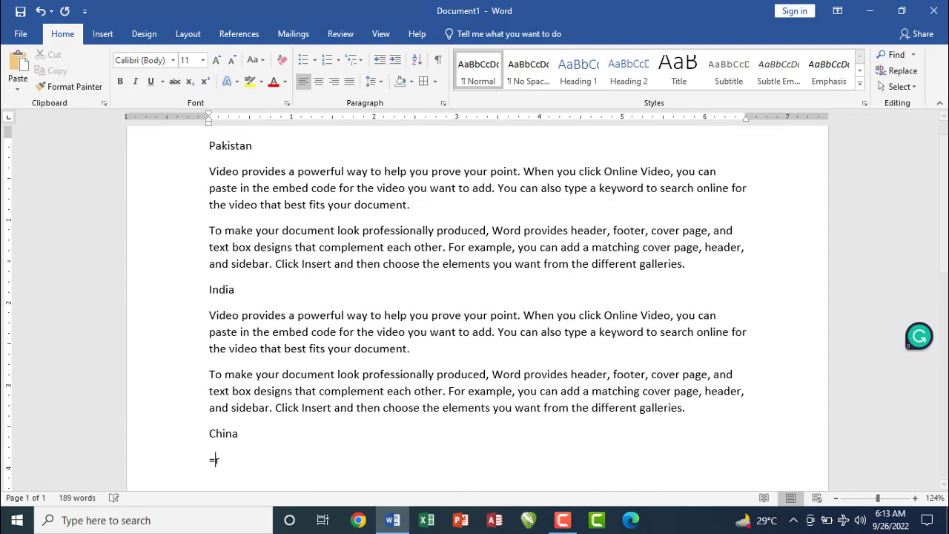
{"action": "type", "text": "and(2)"}
{"action": "key", "text": "Return"}
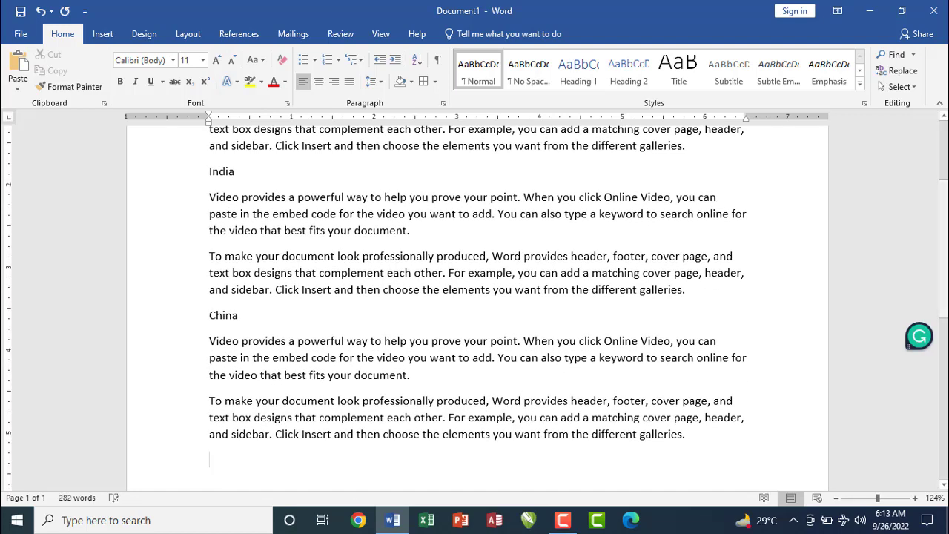
Step: Make the "Pakistan" heading bold and italic, and undo both changes
{"action": "scroll", "coordinate": [944, 190], "scroll_direction": "up", "scroll_amount": 3}
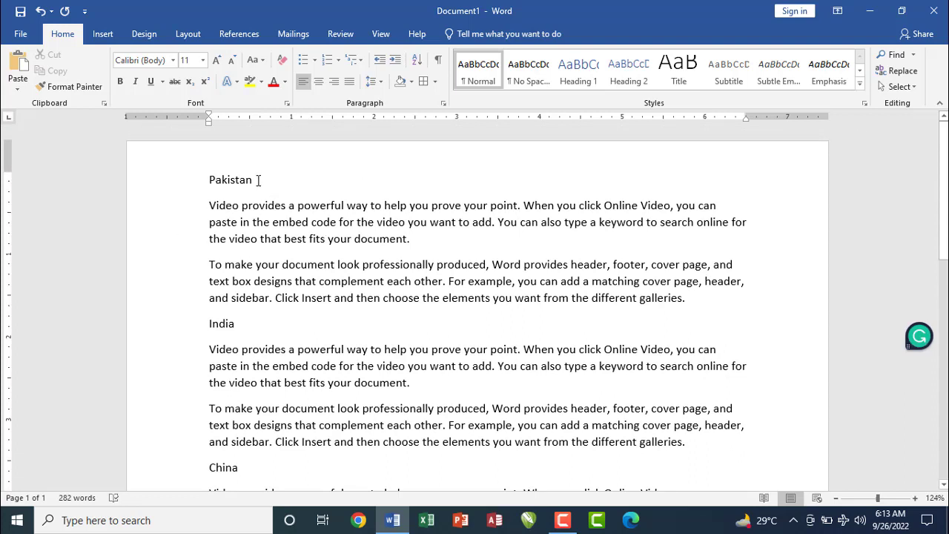
{"action": "left_click_drag", "start_coordinate": [253, 179], "coordinate": [208, 181]}
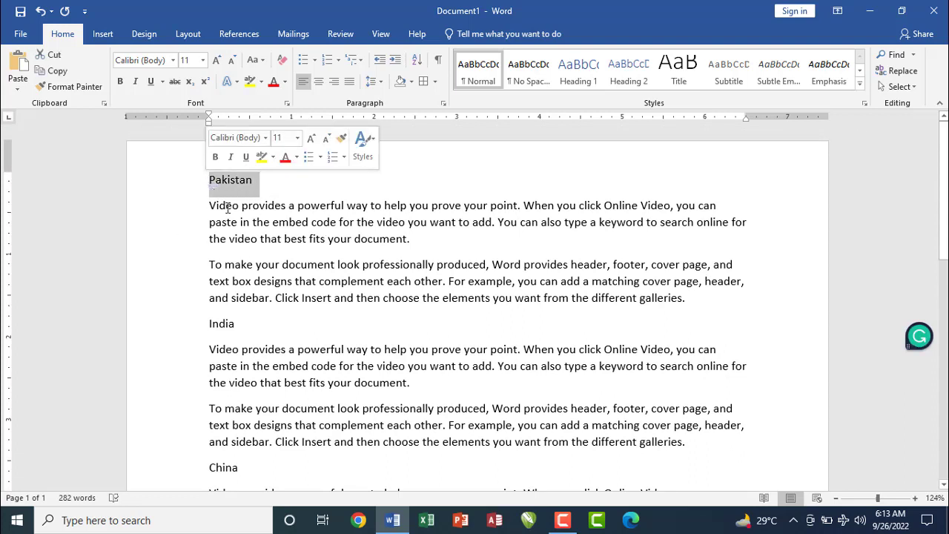
{"action": "left_click", "coordinate": [268, 186]}
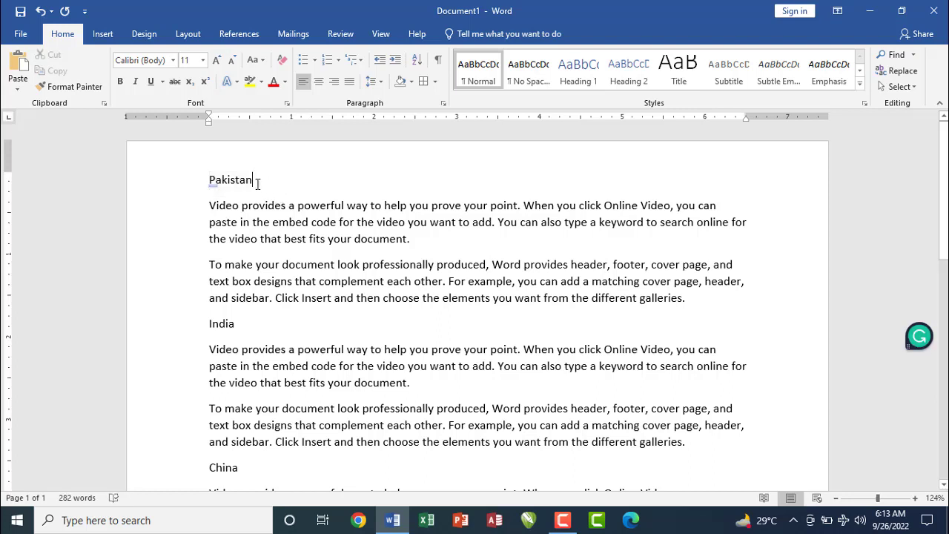
{"action": "left_click_drag", "start_coordinate": [258, 184], "coordinate": [203, 178]}
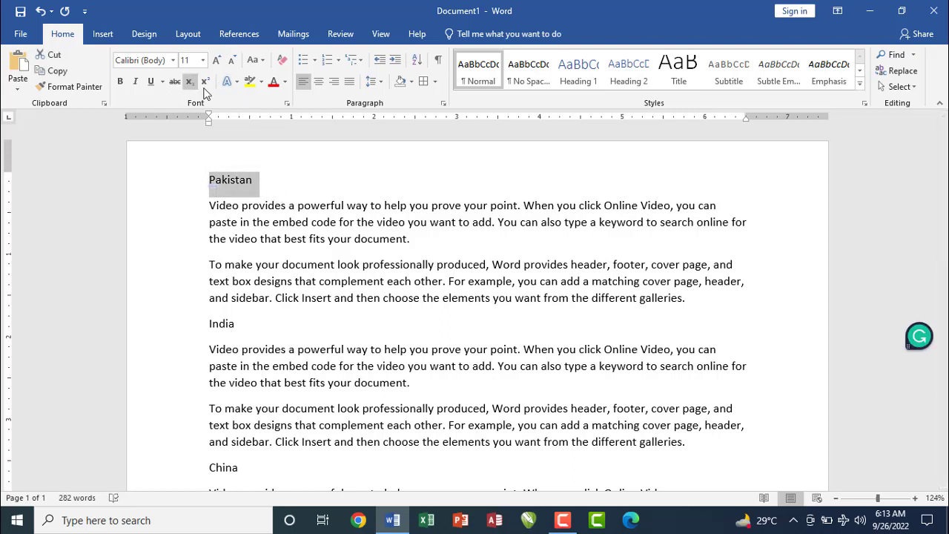
{"action": "left_click", "coordinate": [120, 81]}
{"action": "left_click", "coordinate": [134, 83]}
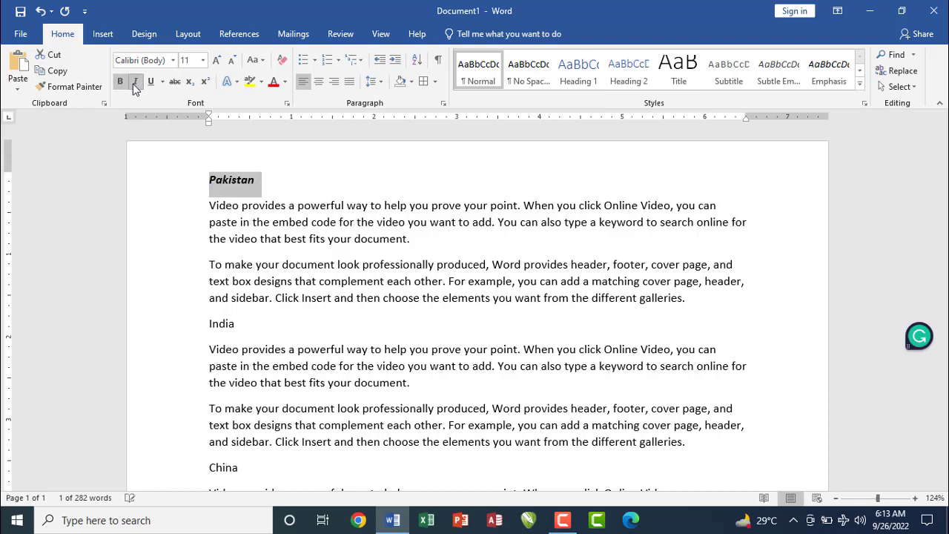
{"action": "key", "text": "ctrl+z"}
{"action": "key", "text": "ctrl+z"}
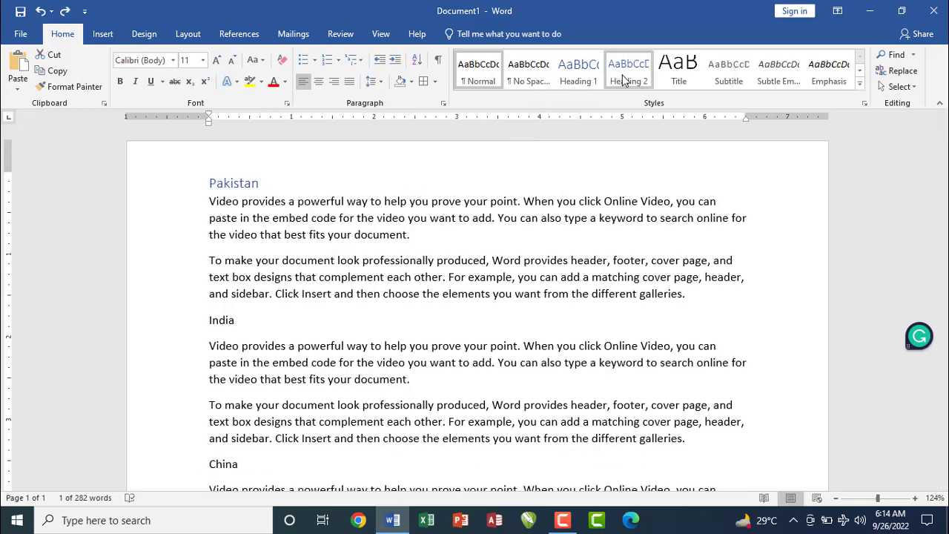
Step: Apply the Intense Quote style to the "Pakistan" heading, and clear its formatting again
{"action": "left_click", "coordinate": [859, 84]}
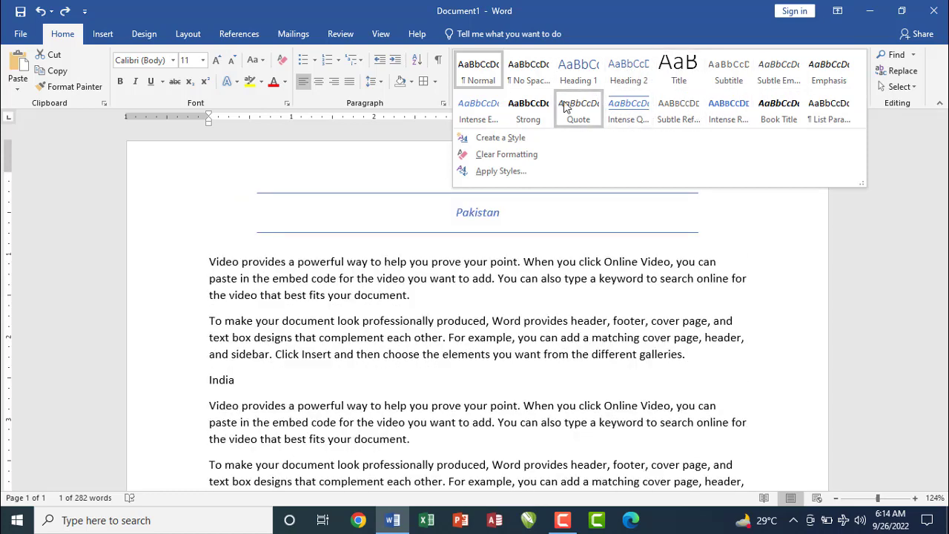
{"action": "left_click", "coordinate": [620, 105]}
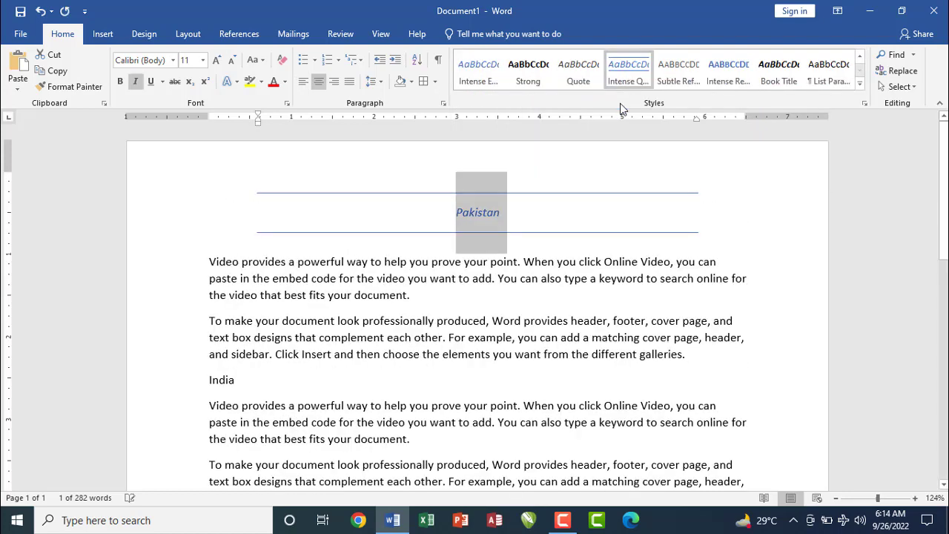
{"action": "left_click", "coordinate": [860, 83]}
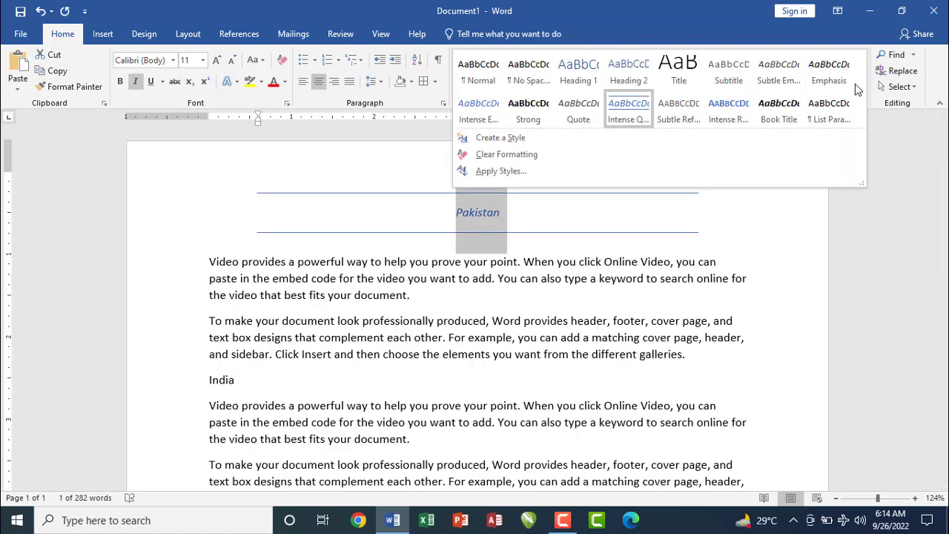
{"action": "left_click", "coordinate": [575, 149]}
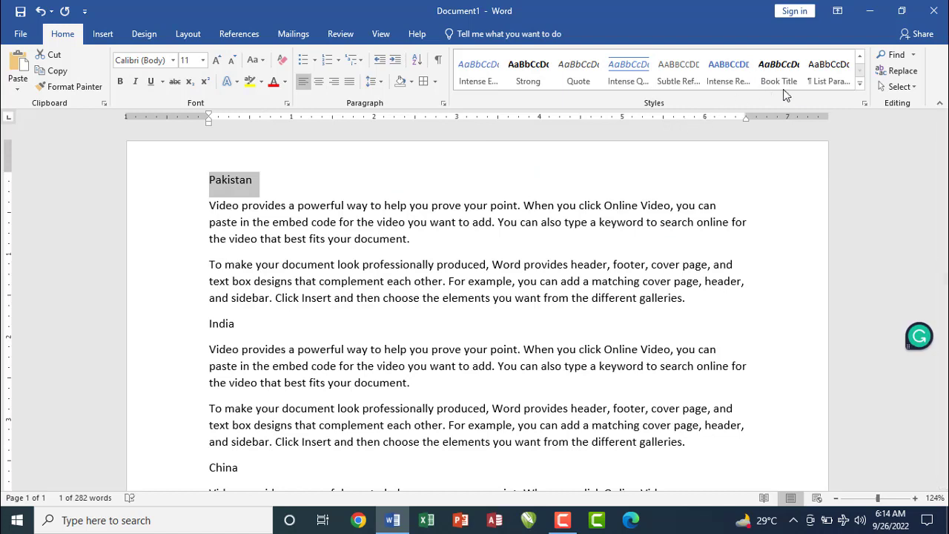
Step: Give the "Pakistan" heading the Heading 1 style using Apply Styles
{"action": "left_click", "coordinate": [859, 83]}
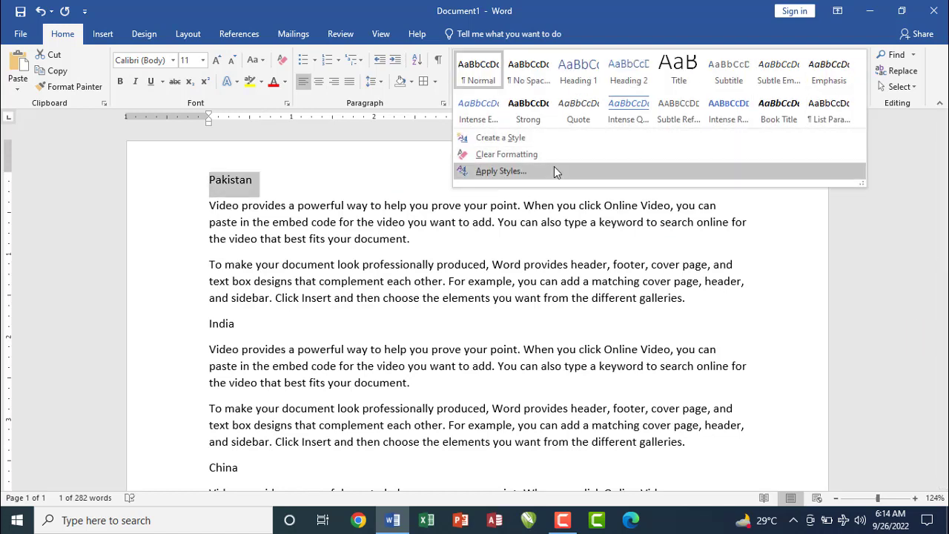
{"action": "left_click", "coordinate": [501, 170]}
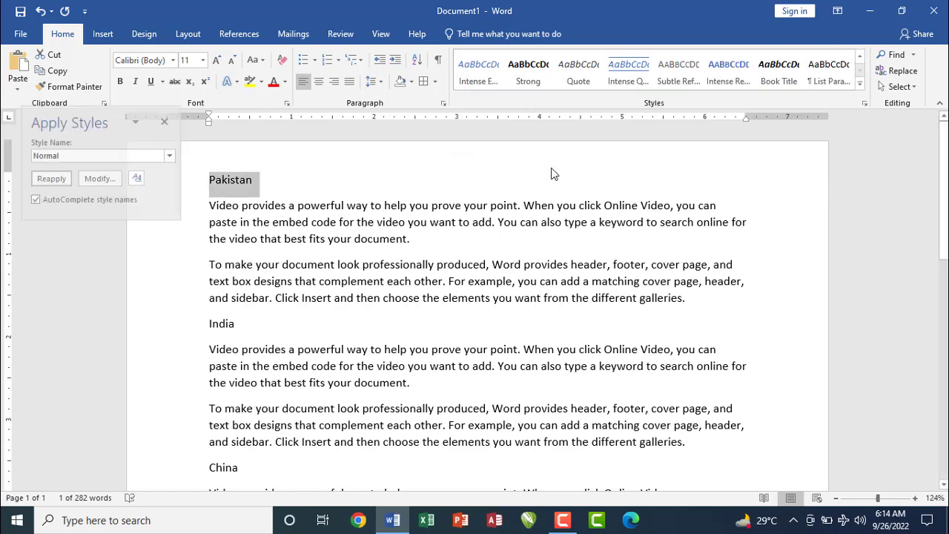
{"action": "left_click", "coordinate": [169, 156]}
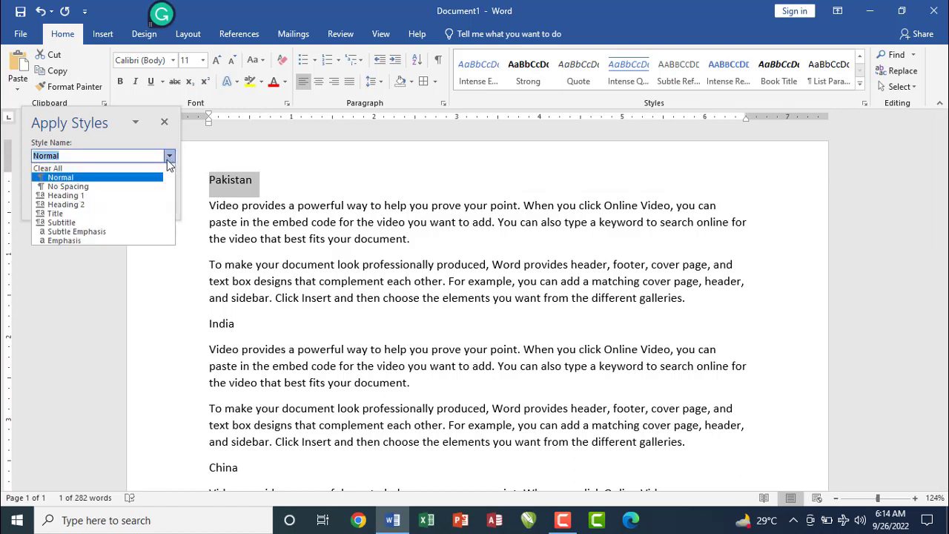
{"action": "left_click", "coordinate": [124, 196]}
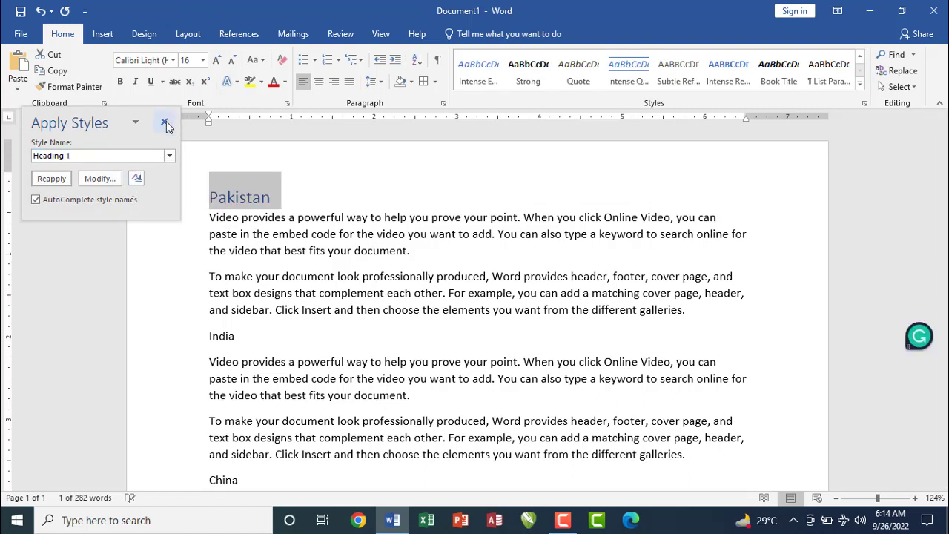
{"action": "left_click", "coordinate": [164, 121]}
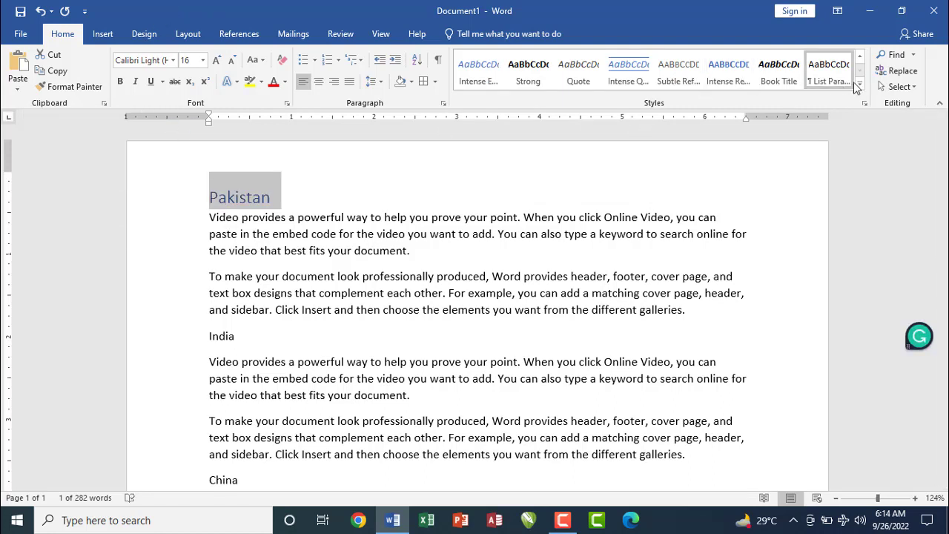
Step: Begin a new style from the "Pakistan" heading's formatting, with the style type Linked (paragraph and character)
{"action": "left_click", "coordinate": [858, 86]}
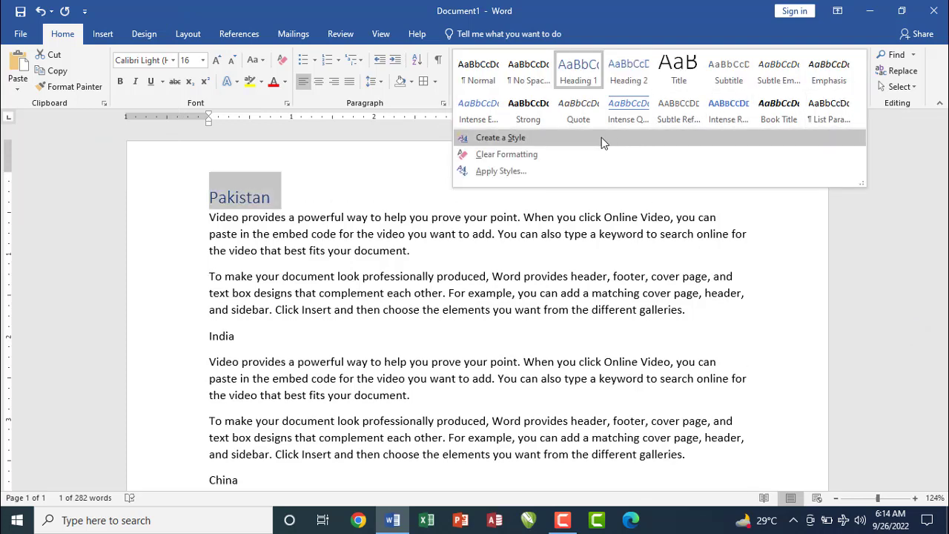
{"action": "left_click", "coordinate": [554, 138]}
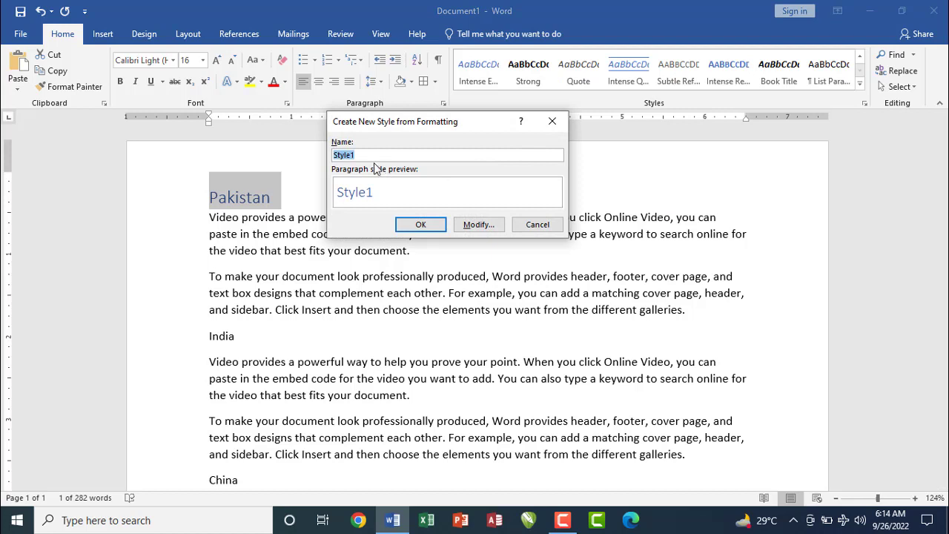
{"action": "left_click", "coordinate": [479, 225]}
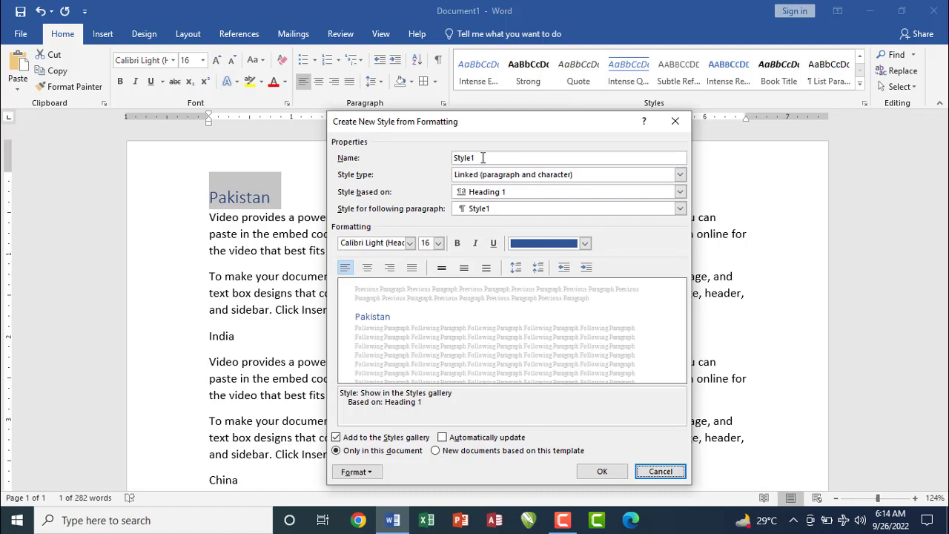
{"action": "left_click_drag", "start_coordinate": [483, 157], "coordinate": [451, 158]}
{"action": "left_click", "coordinate": [513, 176]}
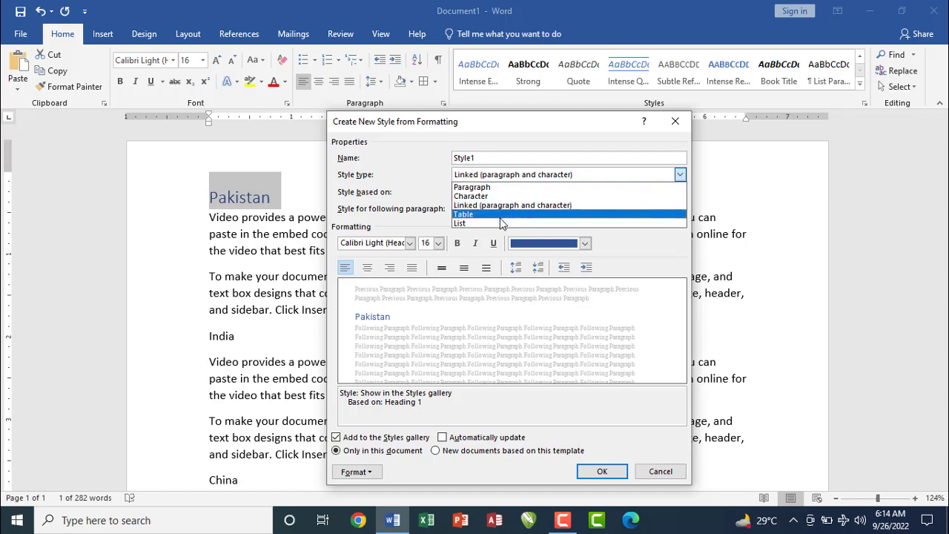
{"action": "left_click", "coordinate": [505, 206]}
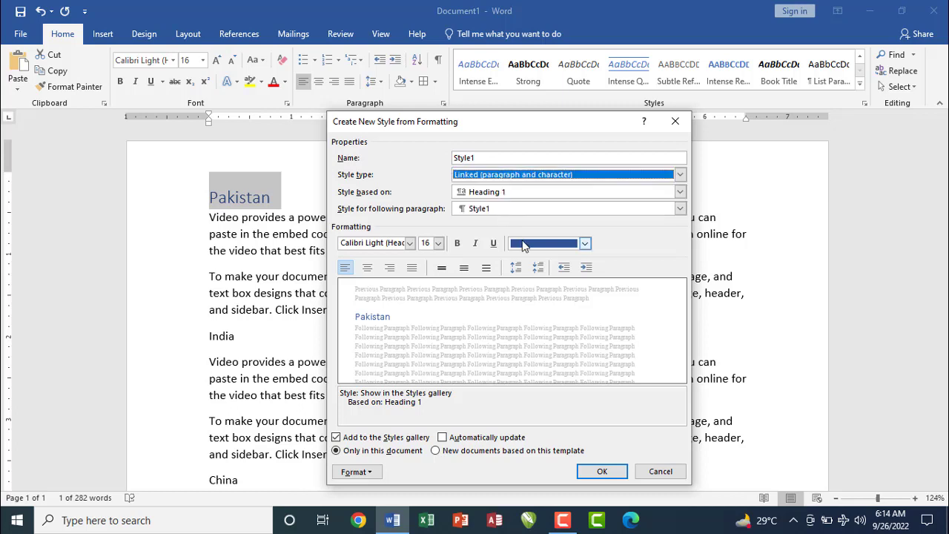
Step: Set the new style's font to Verdana, 20 pt, bold
{"action": "left_click", "coordinate": [409, 243]}
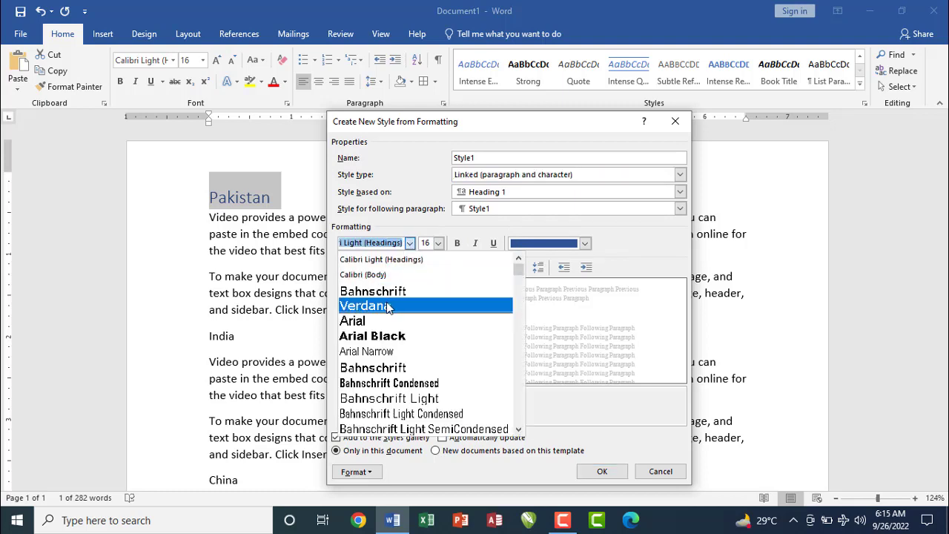
{"action": "left_click", "coordinate": [389, 307]}
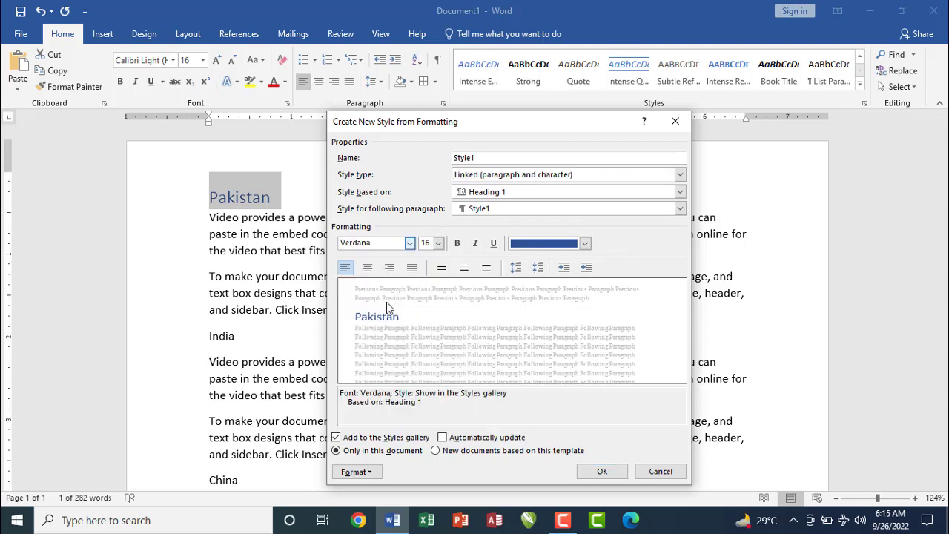
{"action": "left_click", "coordinate": [438, 247]}
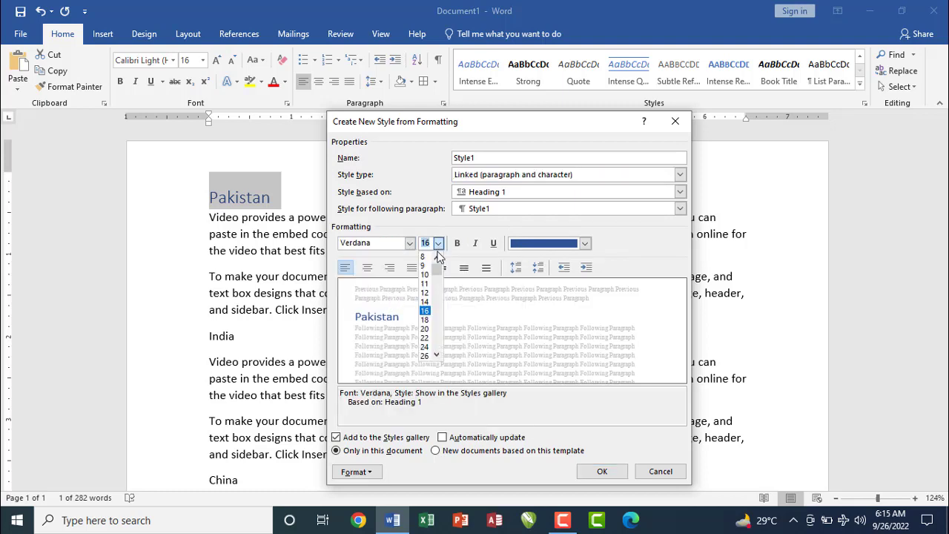
{"action": "left_click", "coordinate": [426, 330]}
{"action": "left_click", "coordinate": [458, 244]}
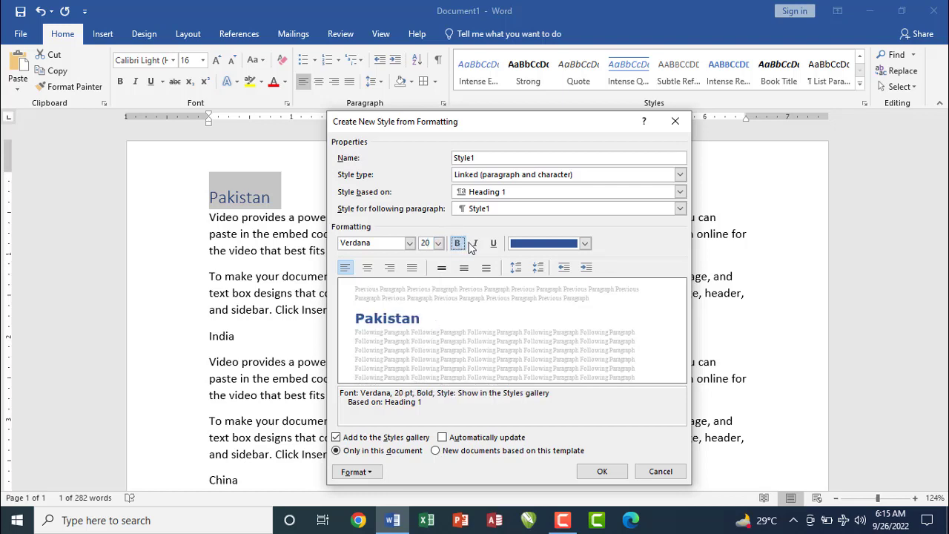
Step: Make the new style italic, underlined and red, and create it for the "Pakistan" heading
{"action": "left_click", "coordinate": [475, 244]}
{"action": "left_click", "coordinate": [493, 244]}
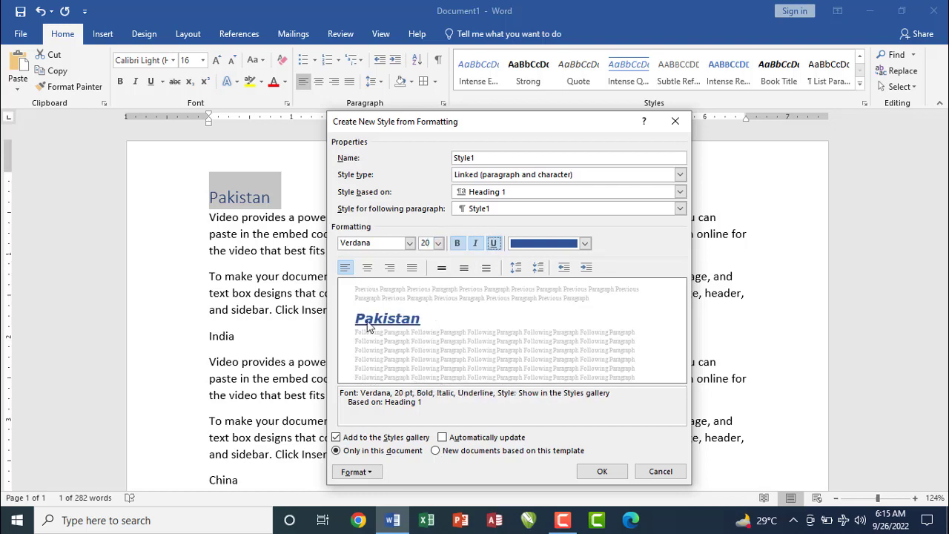
{"action": "left_click", "coordinate": [585, 243]}
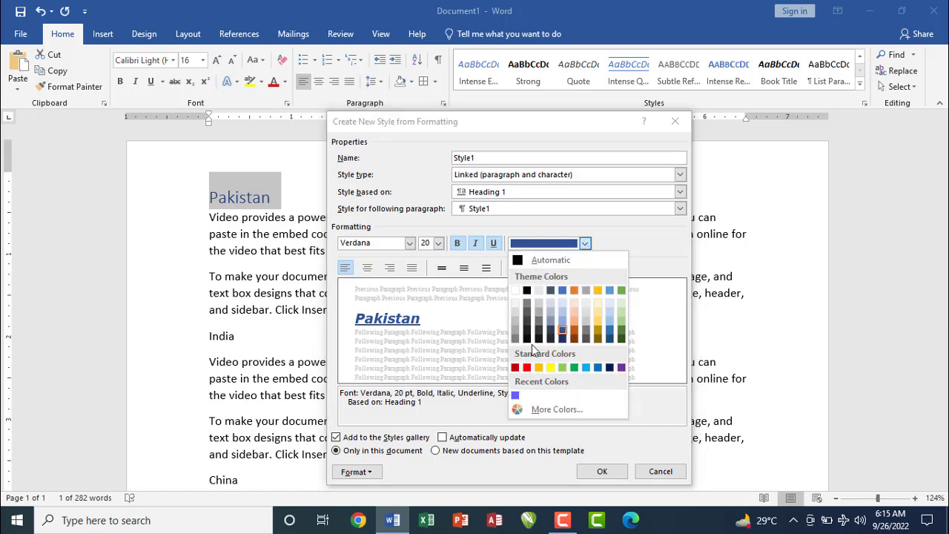
{"action": "left_click", "coordinate": [527, 368]}
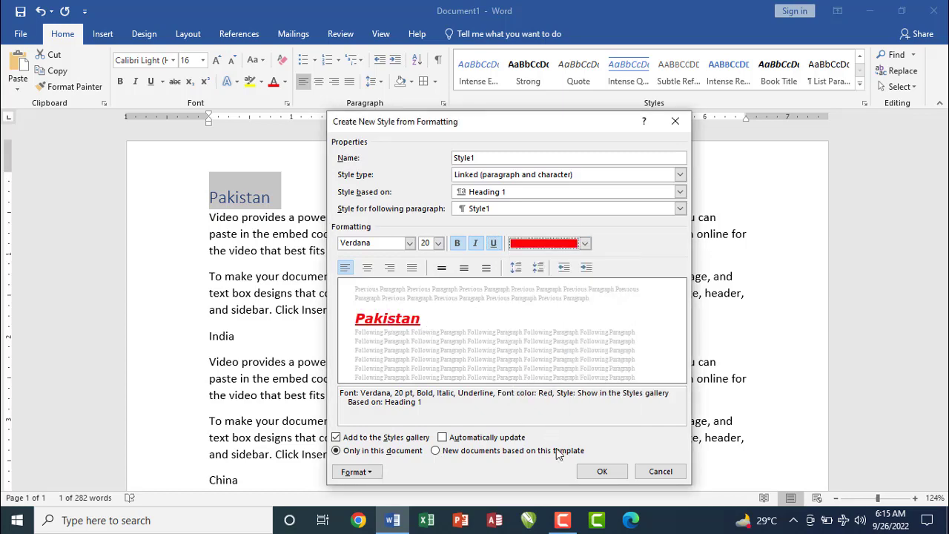
{"action": "left_click", "coordinate": [601, 470]}
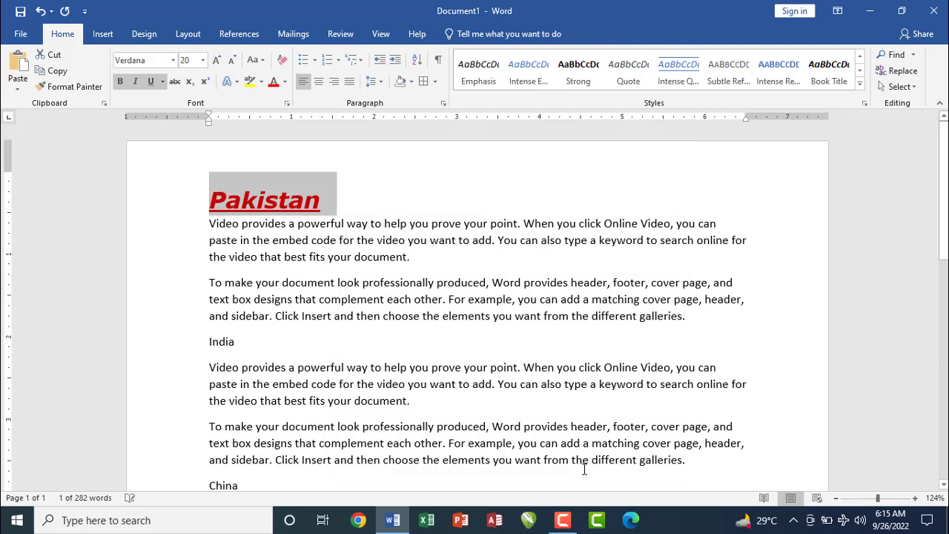
{"action": "left_click", "coordinate": [352, 209]}
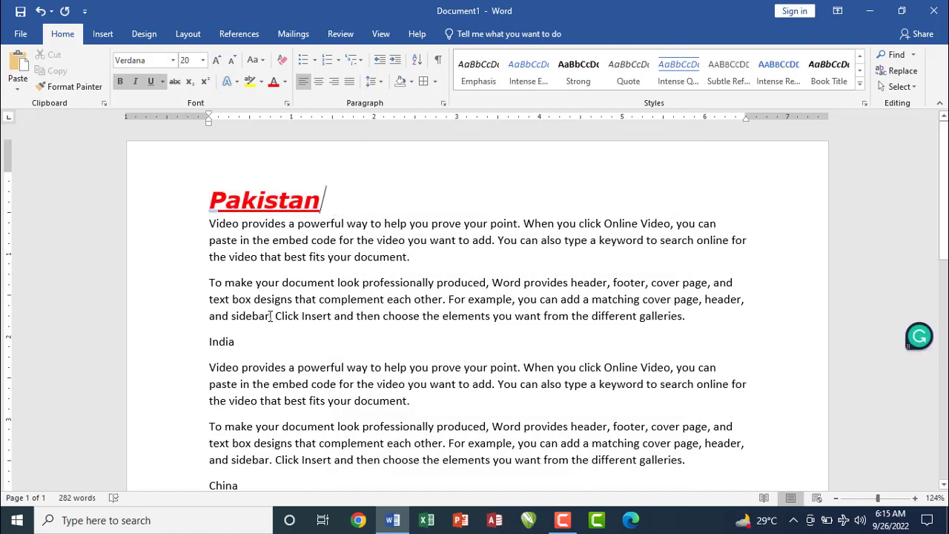
Step: Apply the custom Style1 to the "India" and "China" headings
{"action": "left_click_drag", "start_coordinate": [257, 335], "coordinate": [212, 347]}
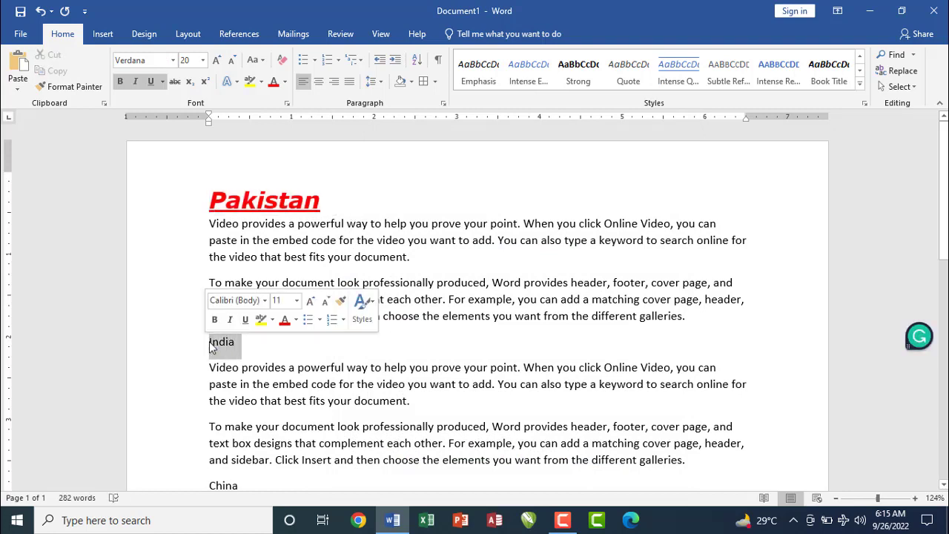
{"action": "left_click", "coordinate": [860, 84]}
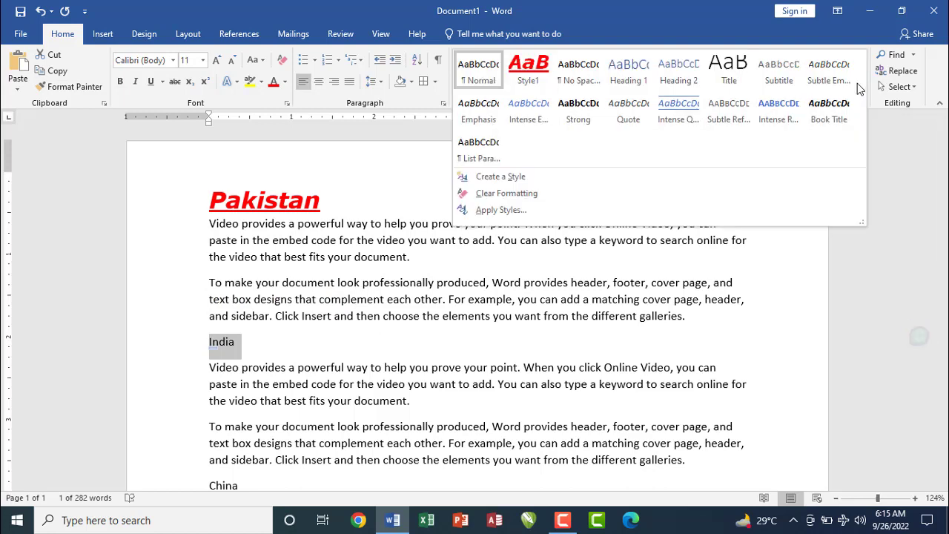
{"action": "left_click", "coordinate": [528, 70]}
{"action": "scroll", "coordinate": [890, 254], "scroll_direction": "down", "scroll_amount": 3}
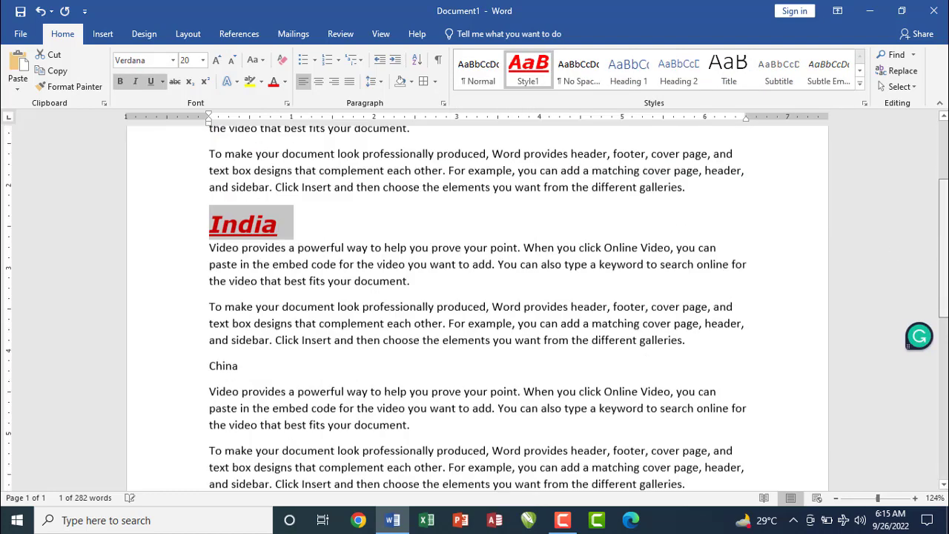
{"action": "scroll", "coordinate": [402, 341], "scroll_direction": "down", "scroll_amount": 1}
{"action": "left_click_drag", "start_coordinate": [266, 329], "coordinate": [212, 330]}
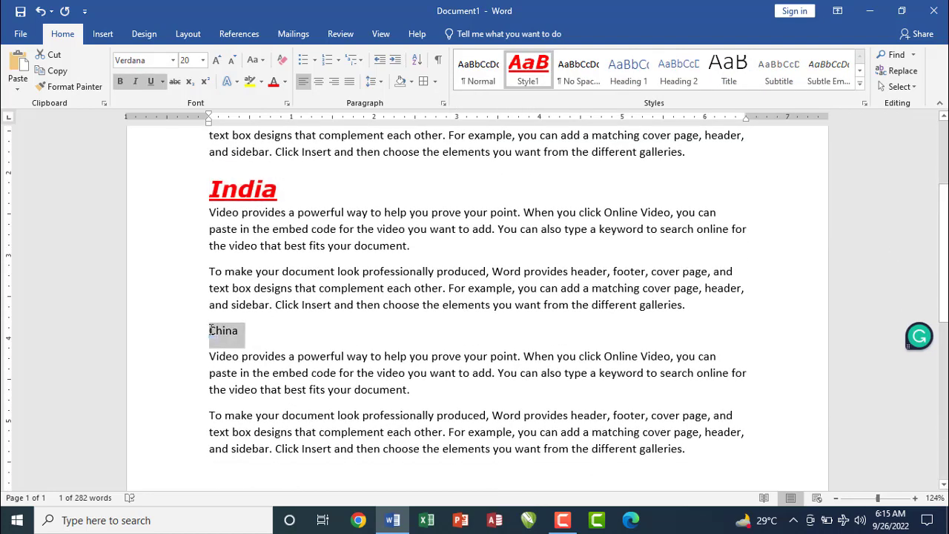
{"action": "left_click", "coordinate": [531, 74]}
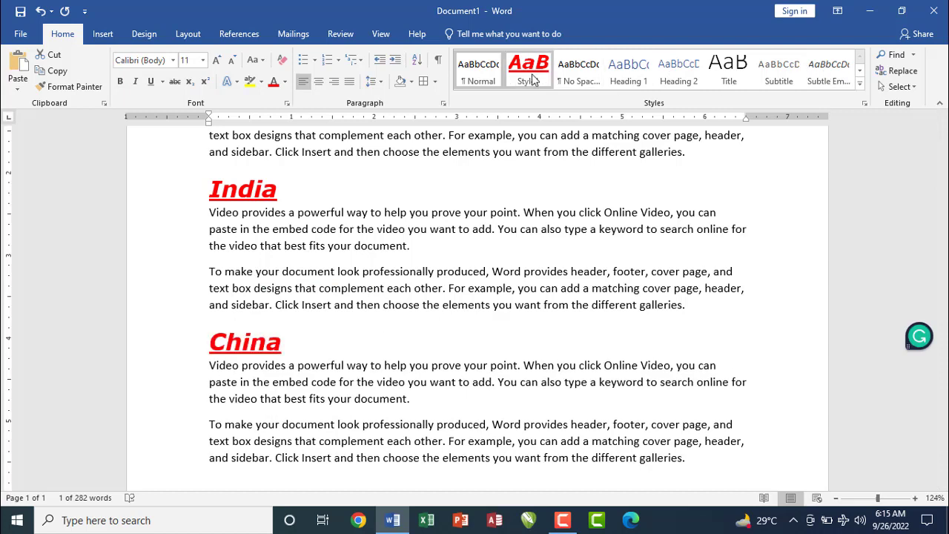
{"action": "left_click", "coordinate": [532, 77]}
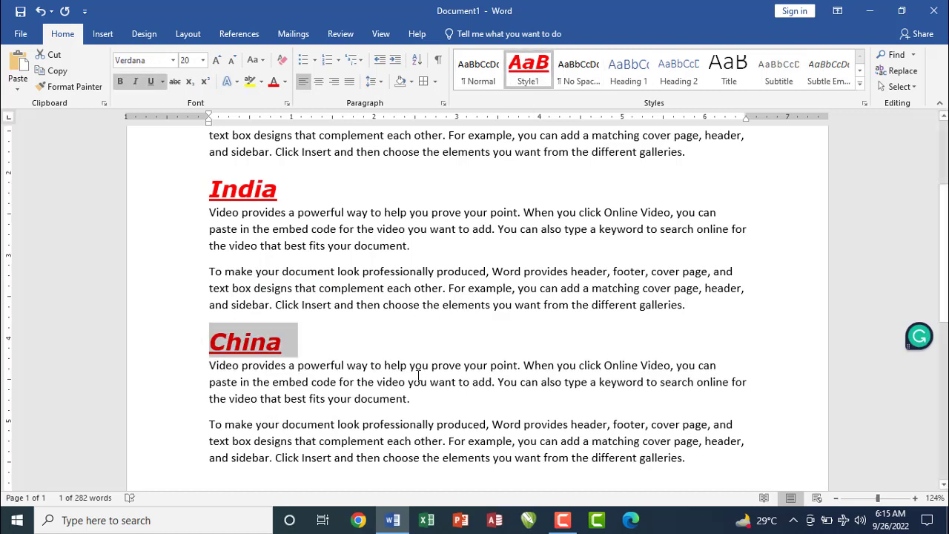
{"action": "left_click", "coordinate": [479, 396]}
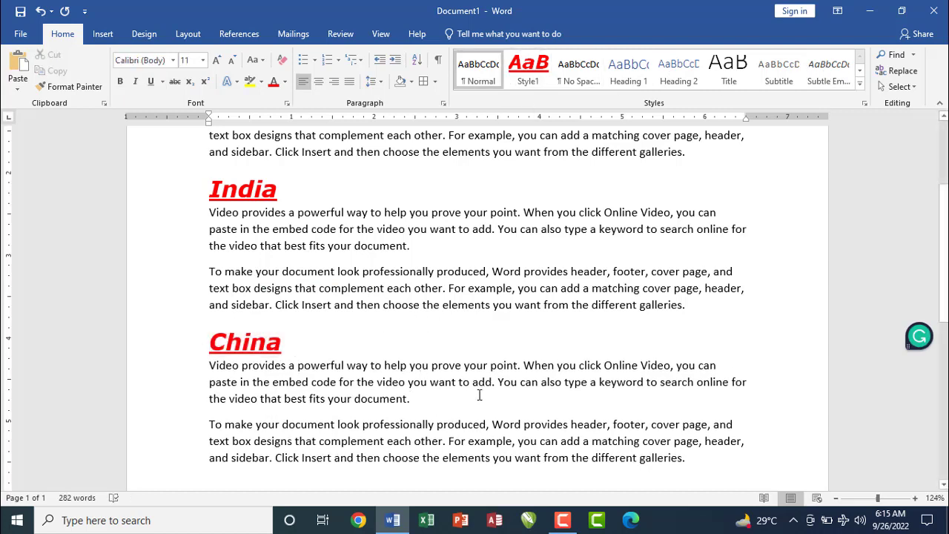
Step: Undo the Style1 formatting on the three country headings, and redo it
{"action": "key", "text": "ctrl+z"}
{"action": "key", "text": "ctrl+z"}
{"action": "key", "text": "ctrl+z"}
{"action": "key", "text": "ctrl+z"}
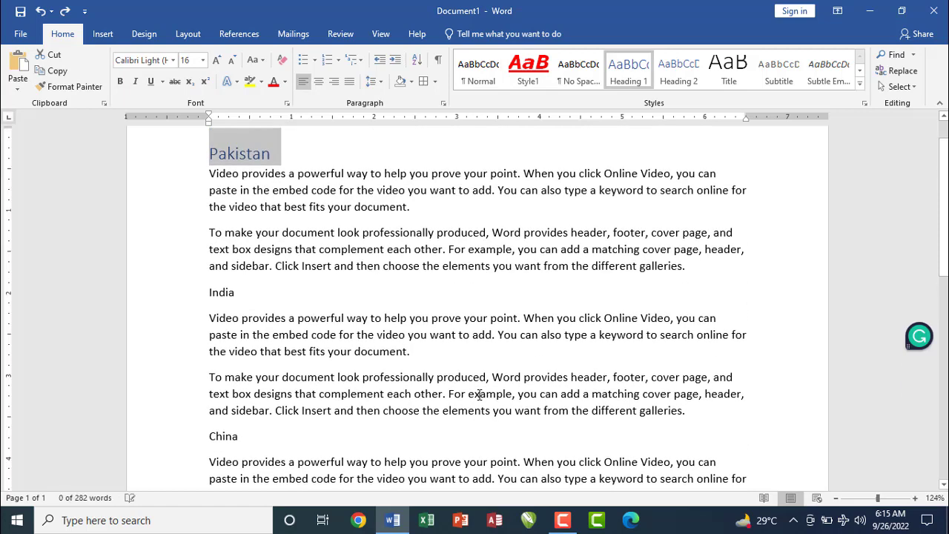
{"action": "key", "text": "ctrl+y"}
{"action": "key", "text": "ctrl+y"}
{"action": "key", "text": "ctrl+y"}
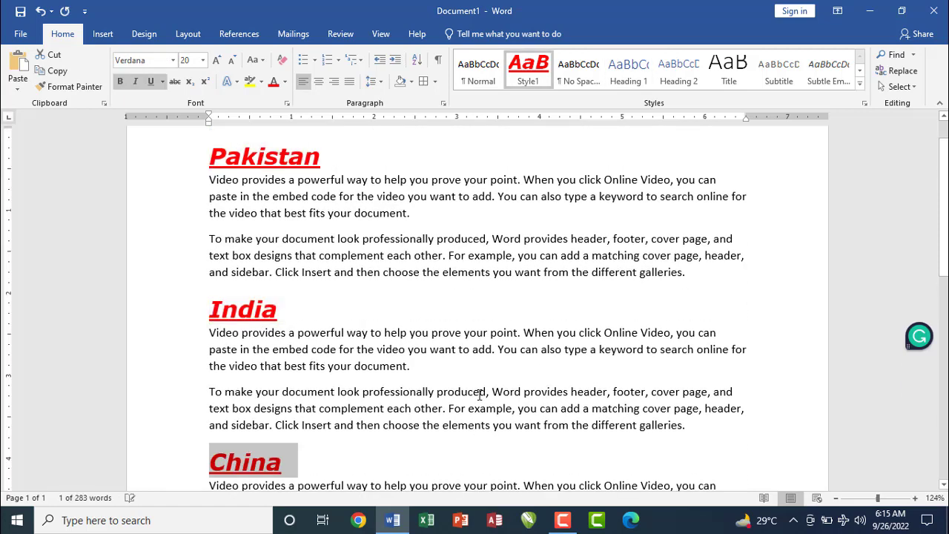
{"action": "left_click", "coordinate": [496, 220]}
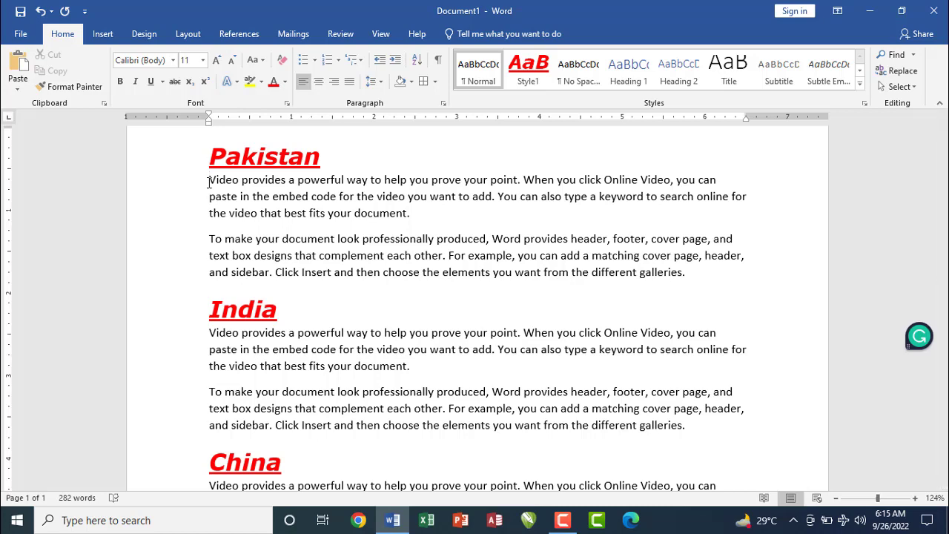
{"action": "key", "text": "ctrl+f"}
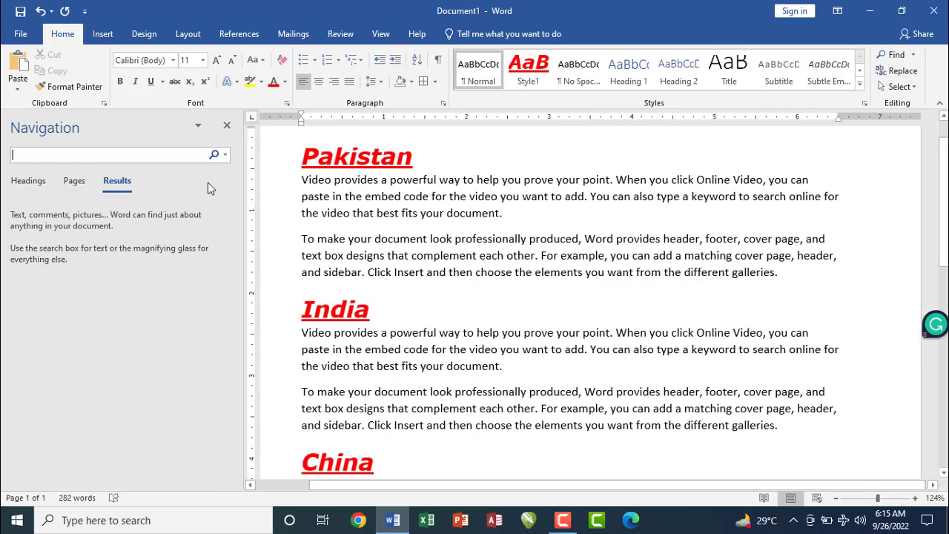
{"action": "key", "text": "Escape"}
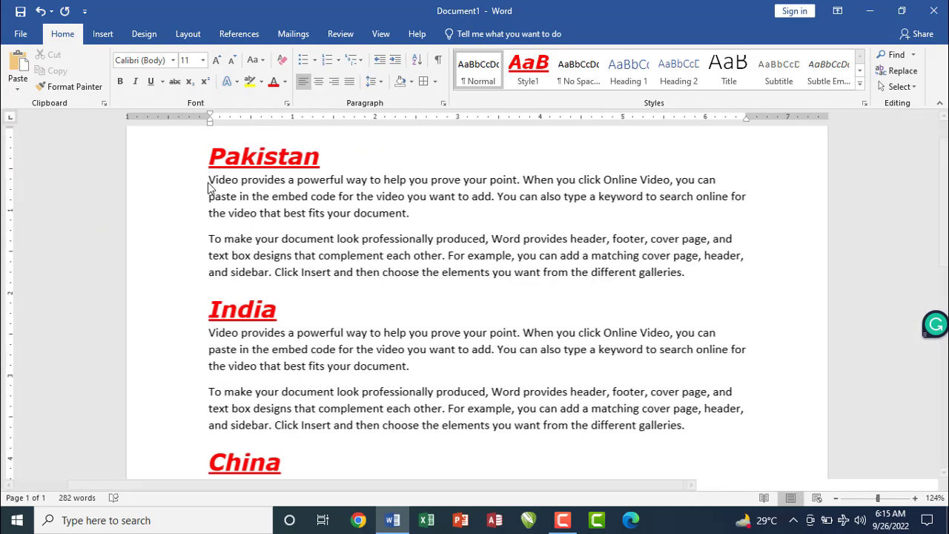
{"action": "left_click", "coordinate": [883, 56]}
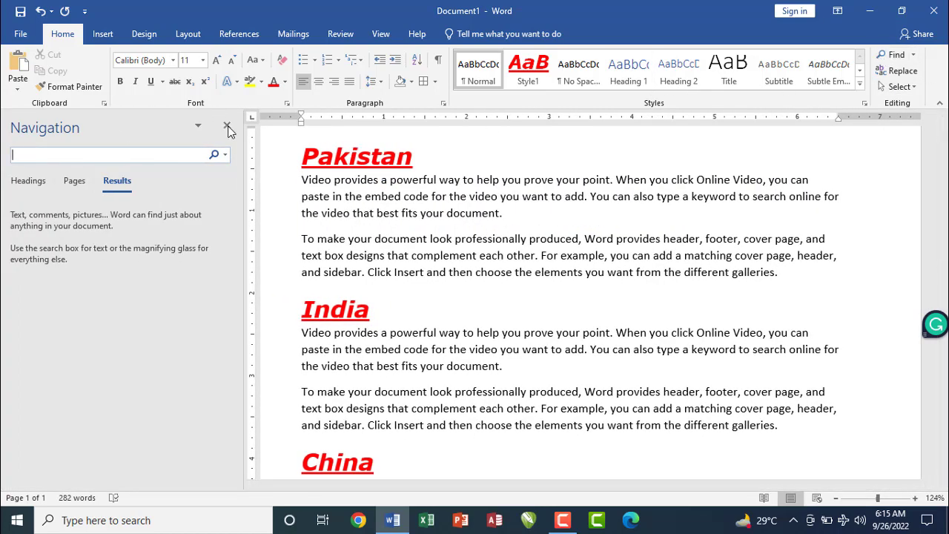
{"action": "left_click", "coordinate": [228, 130]}
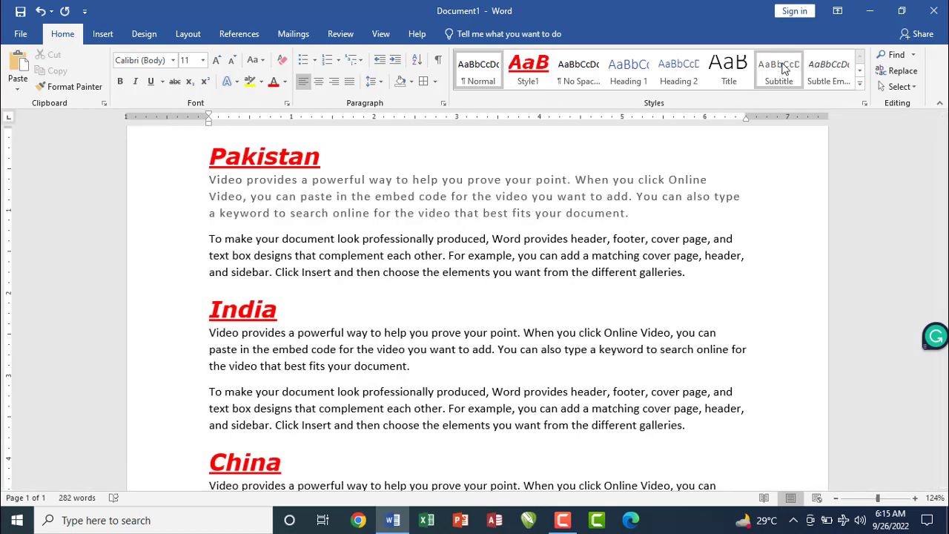
Step: Open document navigation and look through the headings list, the page thumbnails and the search results view
{"action": "key", "text": "ctrl+f"}
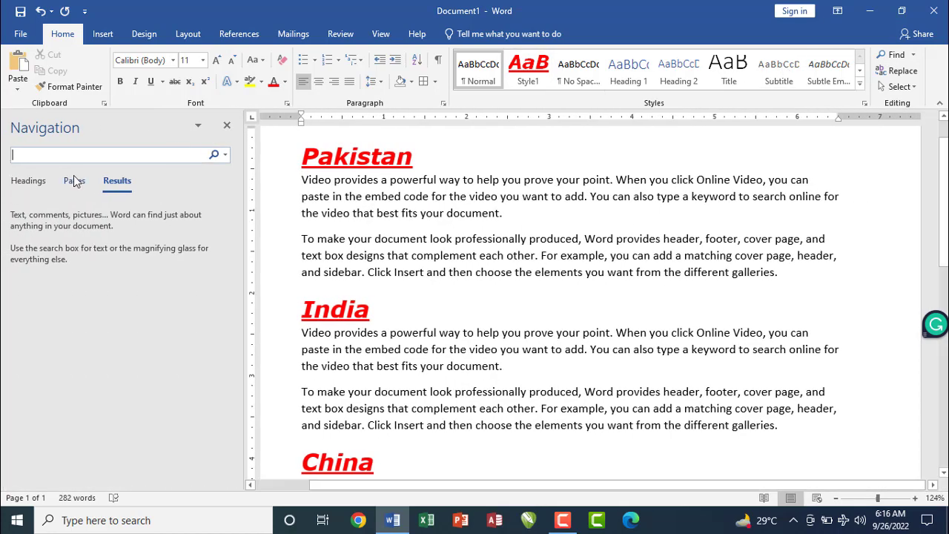
{"action": "left_click", "coordinate": [38, 186]}
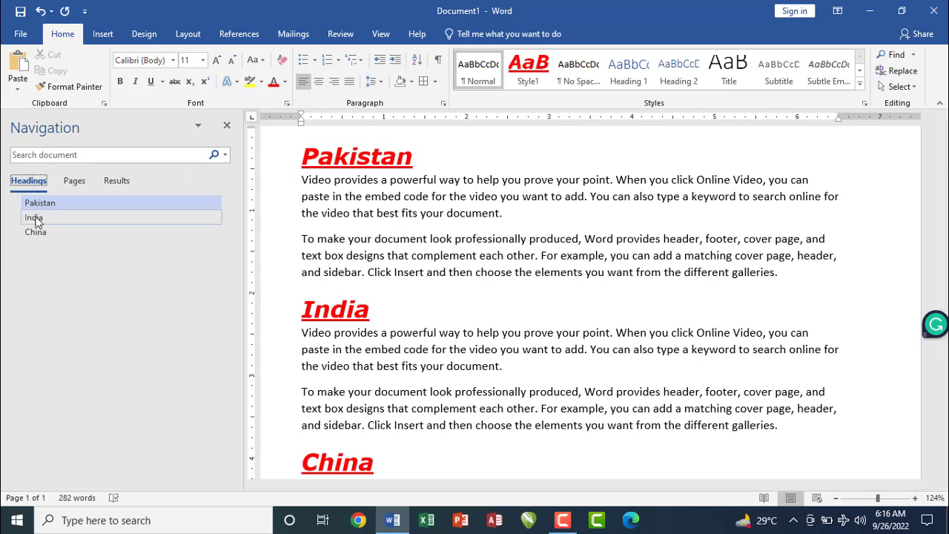
{"action": "left_click", "coordinate": [75, 180]}
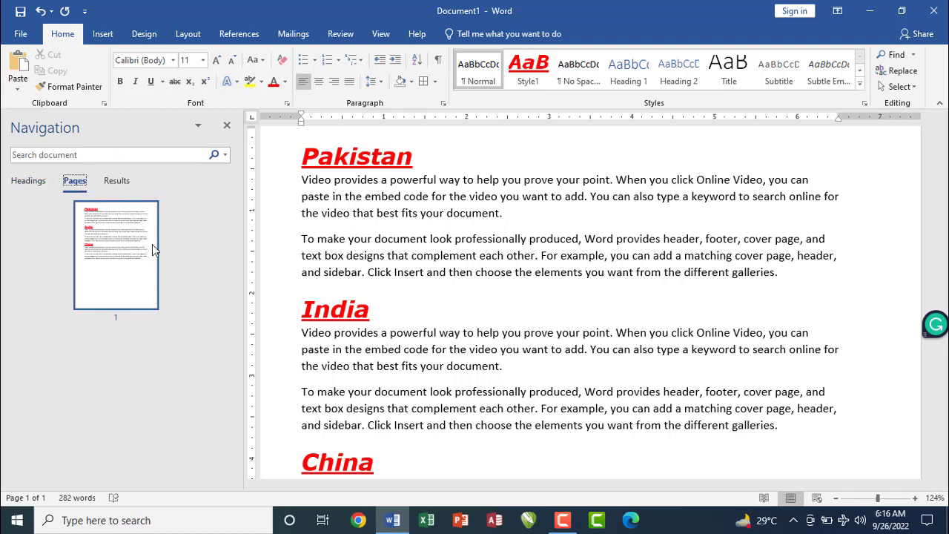
{"action": "left_click", "coordinate": [115, 184]}
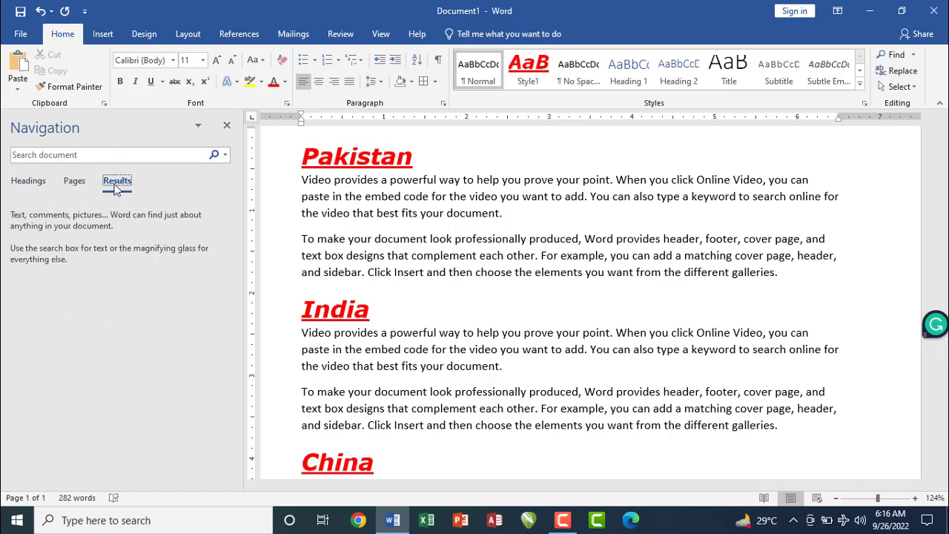
{"action": "left_click", "coordinate": [77, 184]}
{"action": "left_click", "coordinate": [34, 184]}
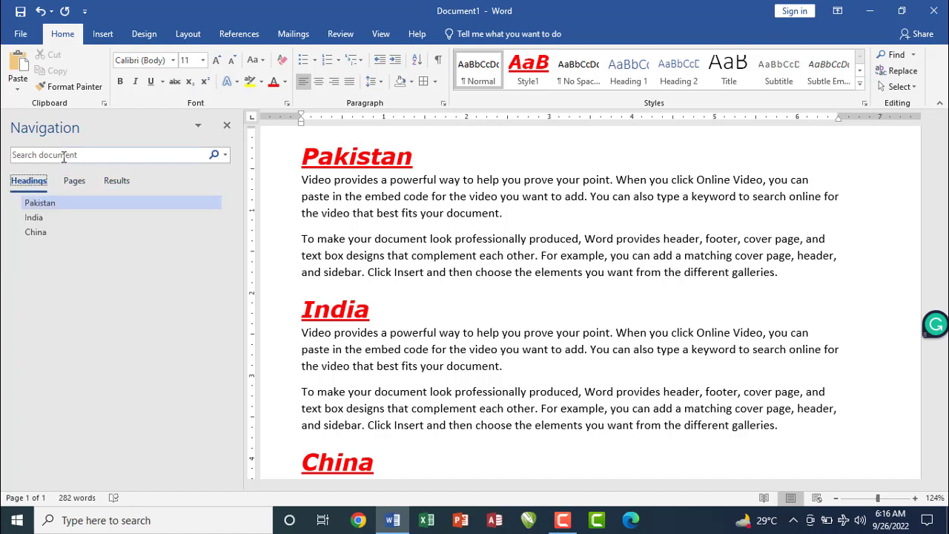
Step: Search the document for "video" and look through the listed results and the highlighted matches in the text
{"action": "left_click", "coordinate": [64, 156]}
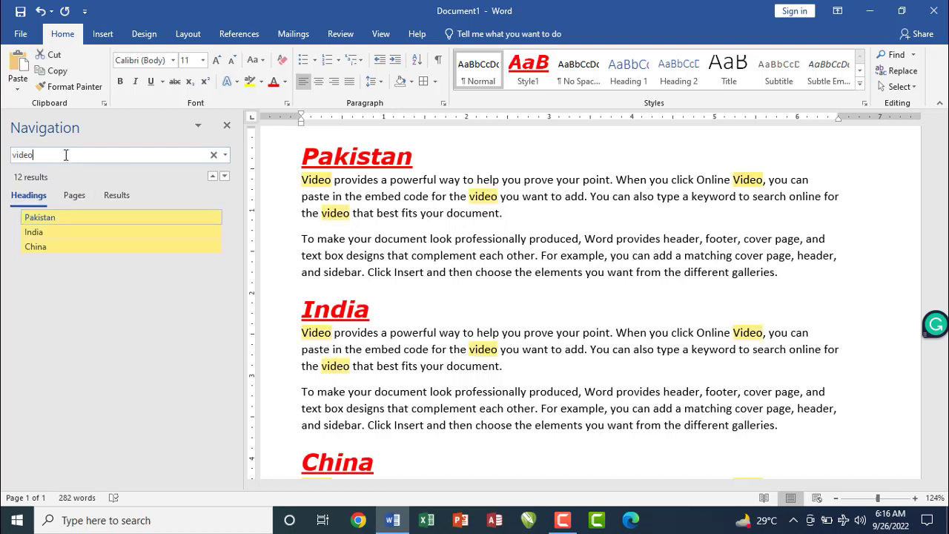
{"action": "key", "text": "Return"}
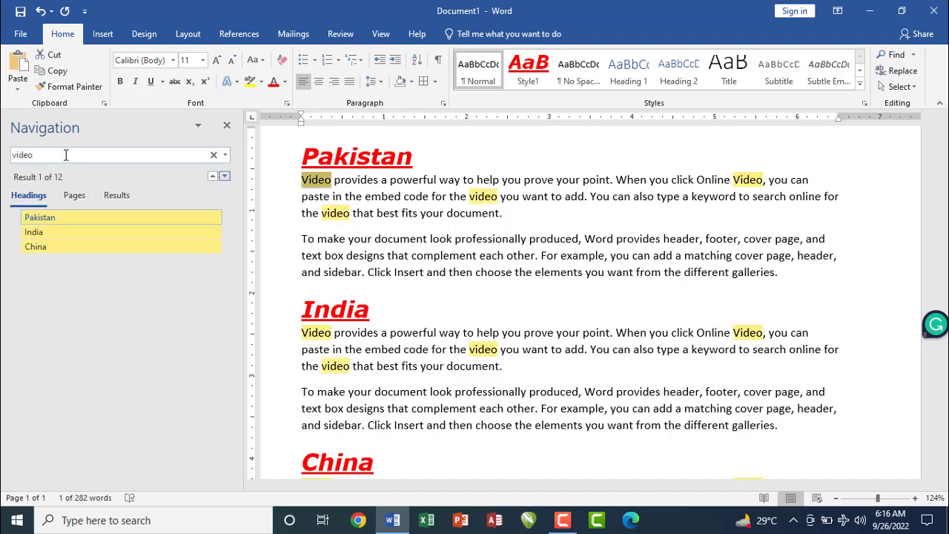
{"action": "left_click", "coordinate": [117, 197]}
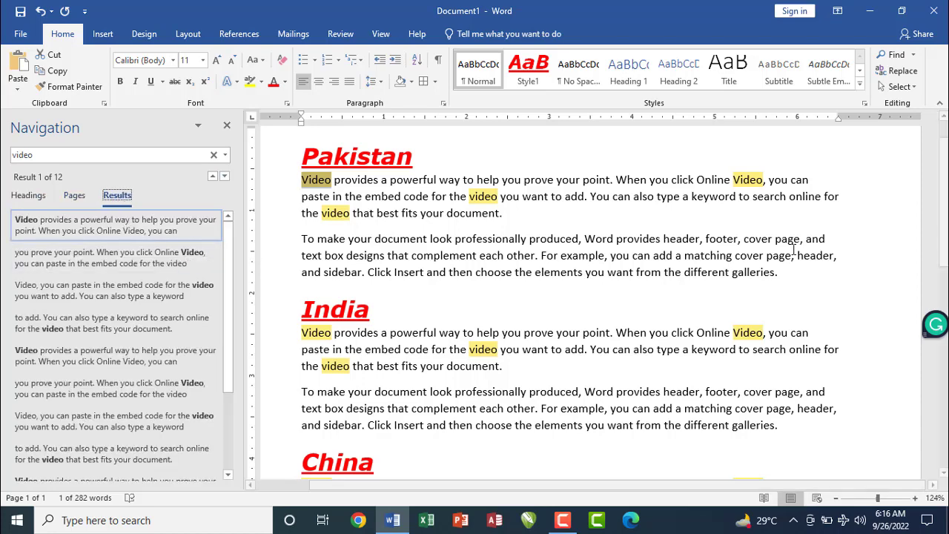
{"action": "scroll", "coordinate": [586, 303], "scroll_direction": "down", "scroll_amount": 1}
{"action": "scroll", "coordinate": [586, 303], "scroll_direction": "down", "scroll_amount": 3}
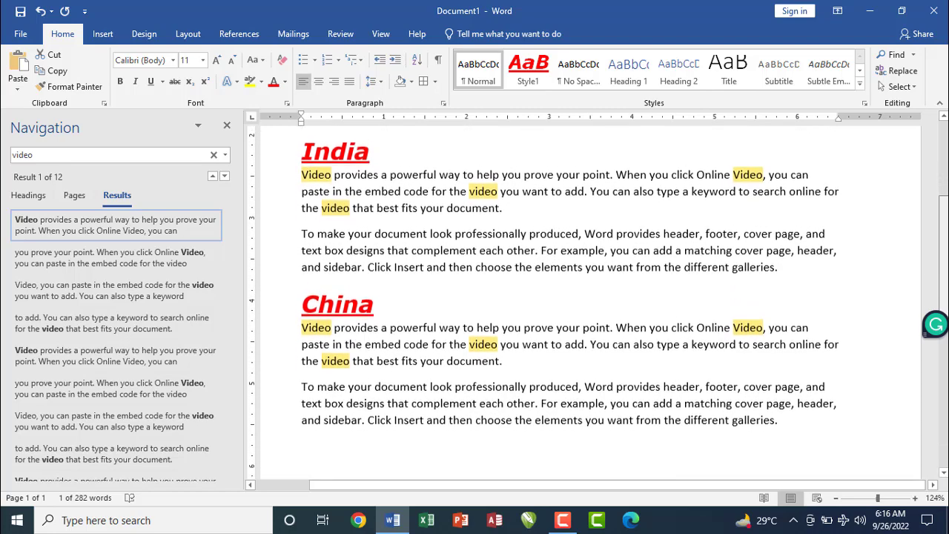
{"action": "scroll", "coordinate": [586, 303], "scroll_direction": "up", "scroll_amount": 2}
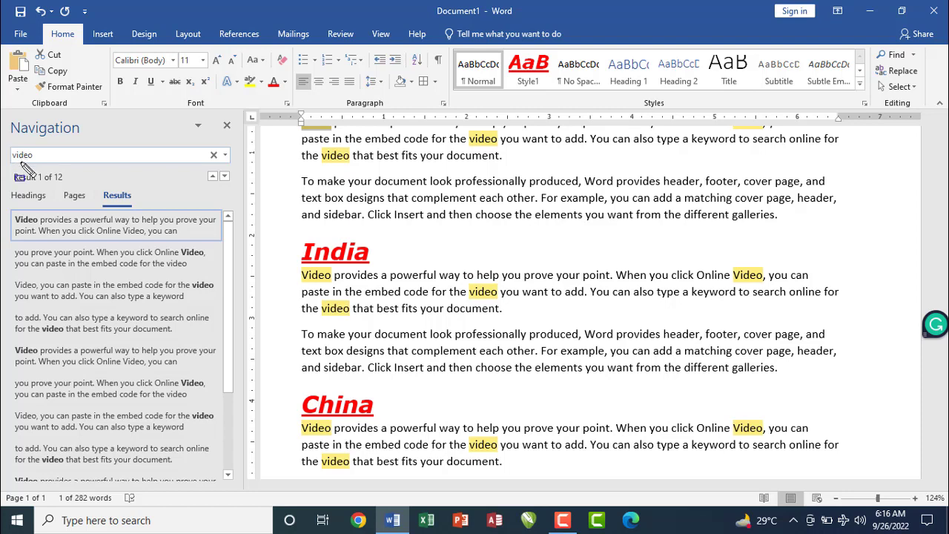
{"action": "left_click_drag", "start_coordinate": [9, 167], "coordinate": [74, 187]}
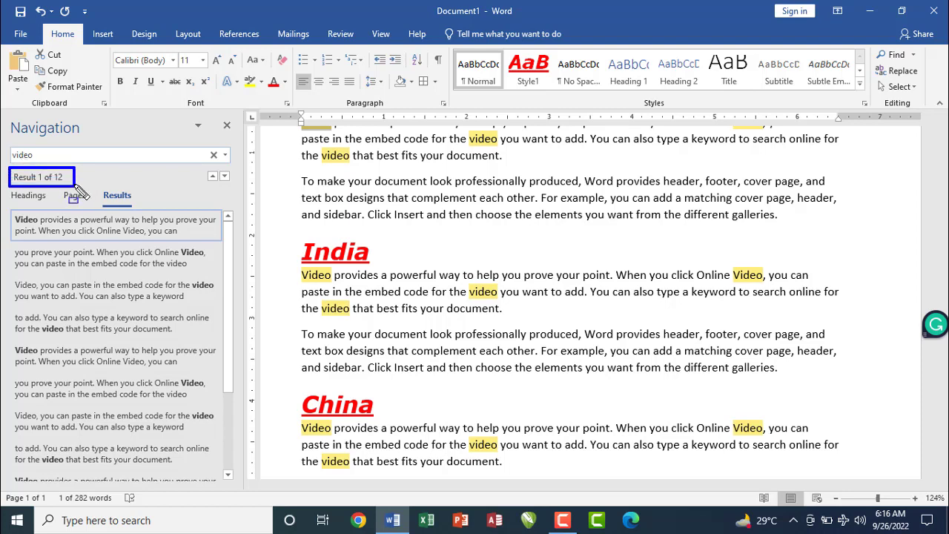
{"action": "key", "text": "Escape"}
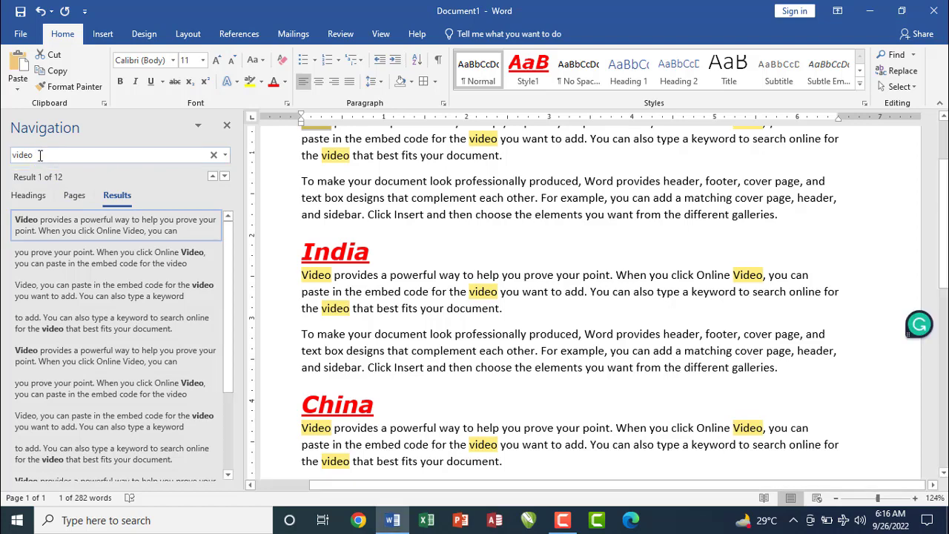
Step: Search the document for "galleries" and look at the matches
{"action": "double_click", "coordinate": [30, 154]}
{"action": "type", "text": "top"}
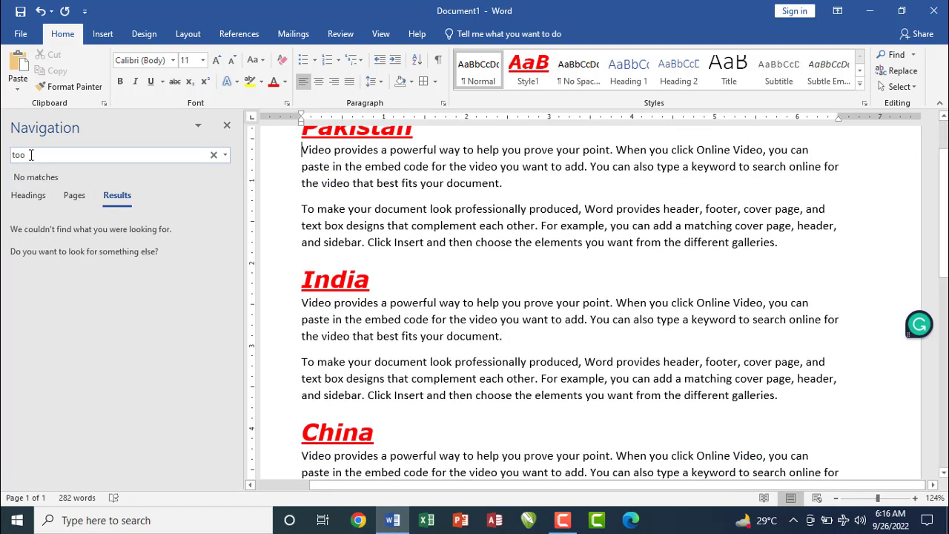
{"action": "key", "text": "BackSpace"}
{"action": "key", "text": "BackSpace"}
{"action": "type", "text": "galle"}
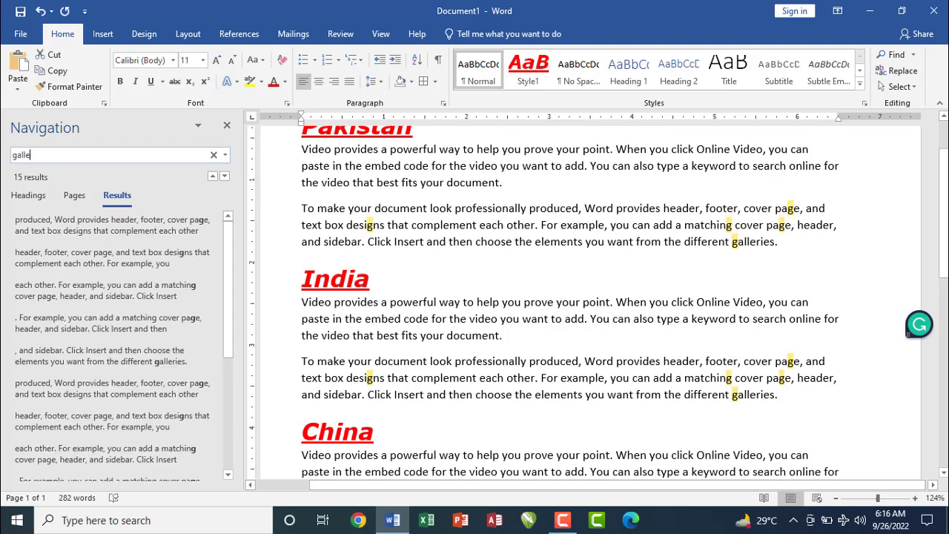
{"action": "type", "text": "ries"}
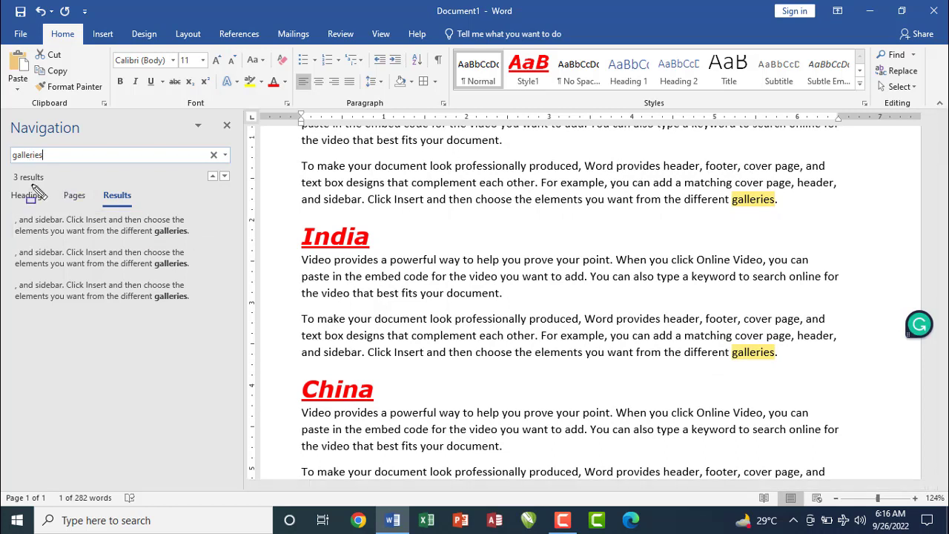
{"action": "left_click_drag", "start_coordinate": [4, 166], "coordinate": [59, 185]}
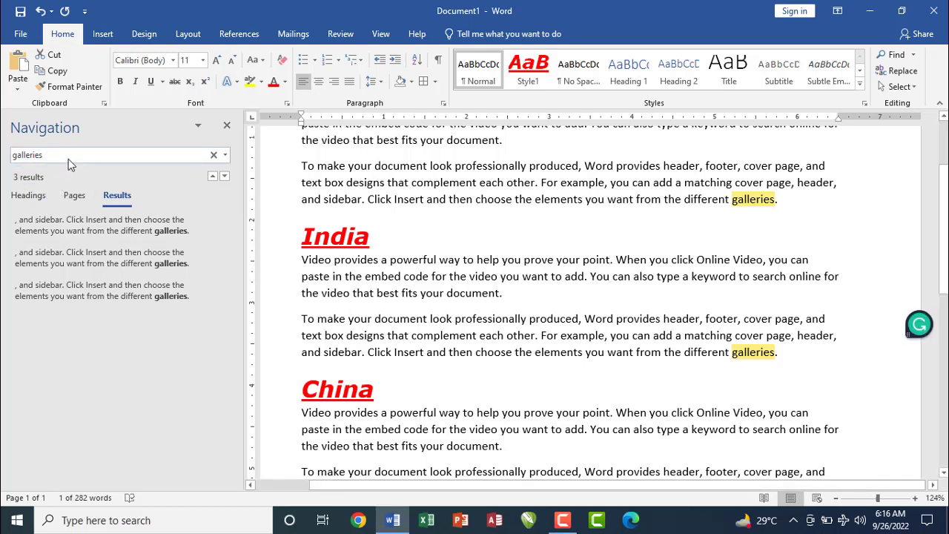
Step: Clear the "galleries" search term and close the document navigation
{"action": "left_click_drag", "start_coordinate": [13, 155], "coordinate": [32, 156]}
{"action": "left_click", "coordinate": [58, 157]}
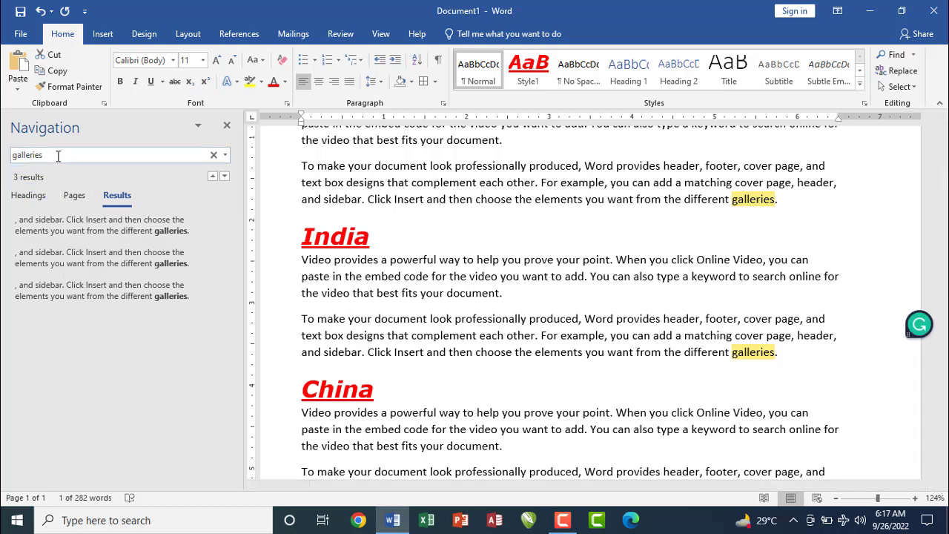
{"action": "key", "text": "BackSpace"}
{"action": "key", "text": "BackSpace"}
{"action": "key", "text": "BackSpace"}
{"action": "key", "text": "BackSpace"}
{"action": "key", "text": "BackSpace"}
{"action": "key", "text": "BackSpace"}
{"action": "key", "text": "BackSpace"}
{"action": "key", "text": "BackSpace"}
{"action": "key", "text": "BackSpace"}
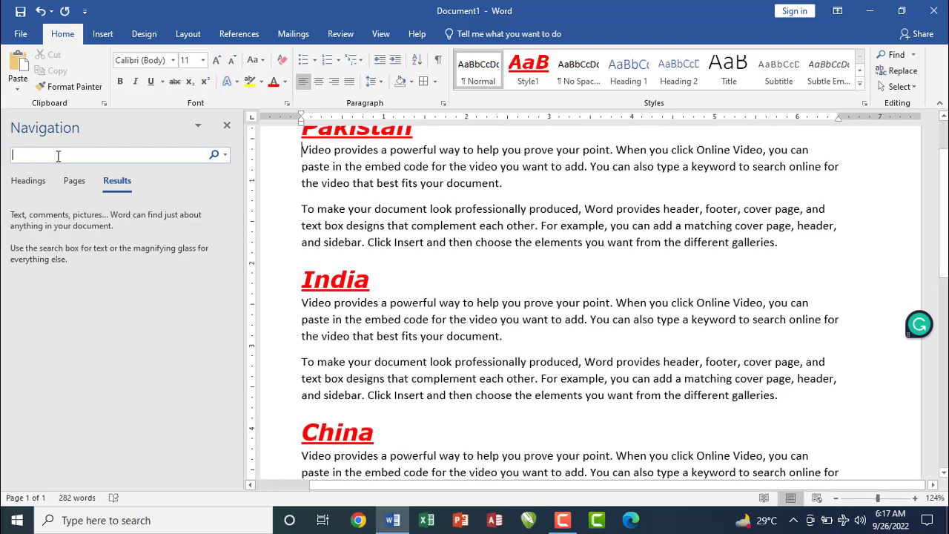
{"action": "left_click", "coordinate": [227, 126]}
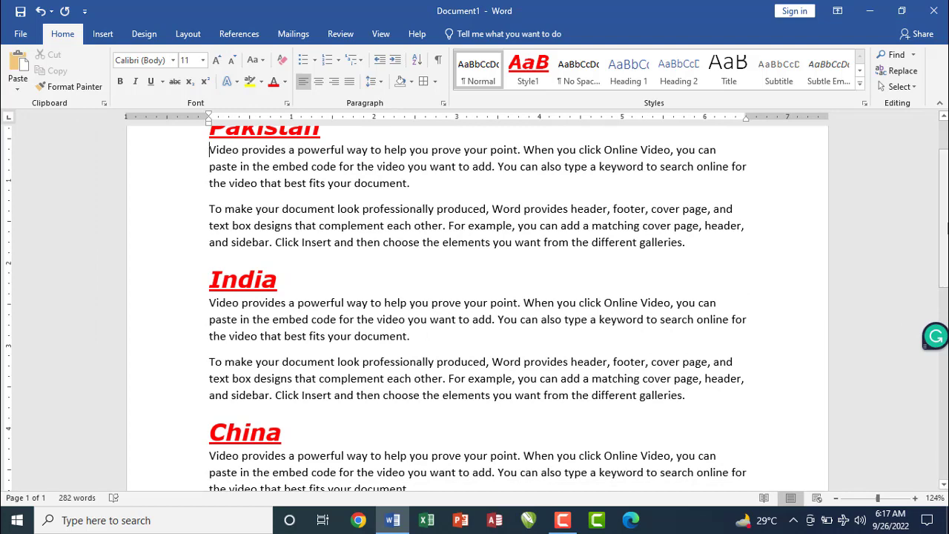
Step: Place the cursor in the second paragraph under the Pakistan heading and open Find and Replace for replacing text
{"action": "scroll", "coordinate": [944, 164], "scroll_direction": "up", "scroll_amount": 2}
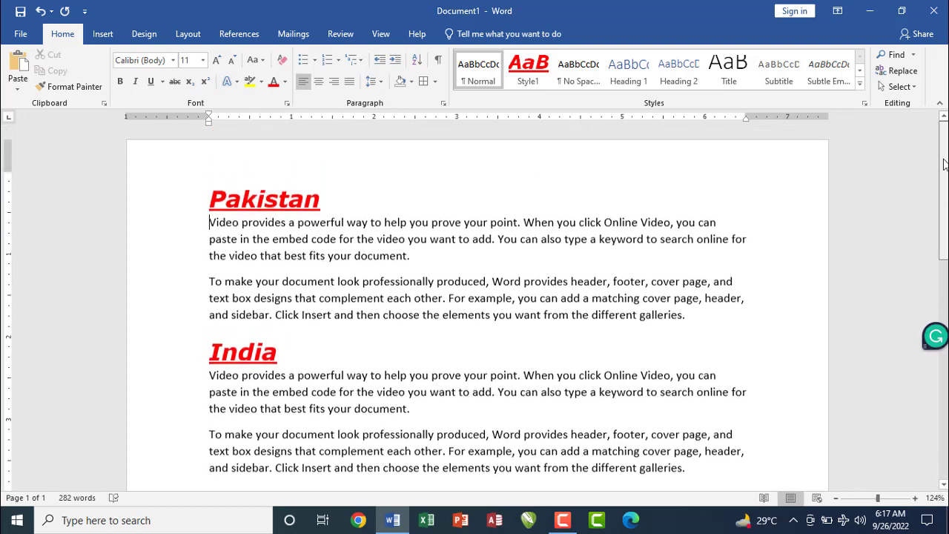
{"action": "left_click", "coordinate": [396, 282]}
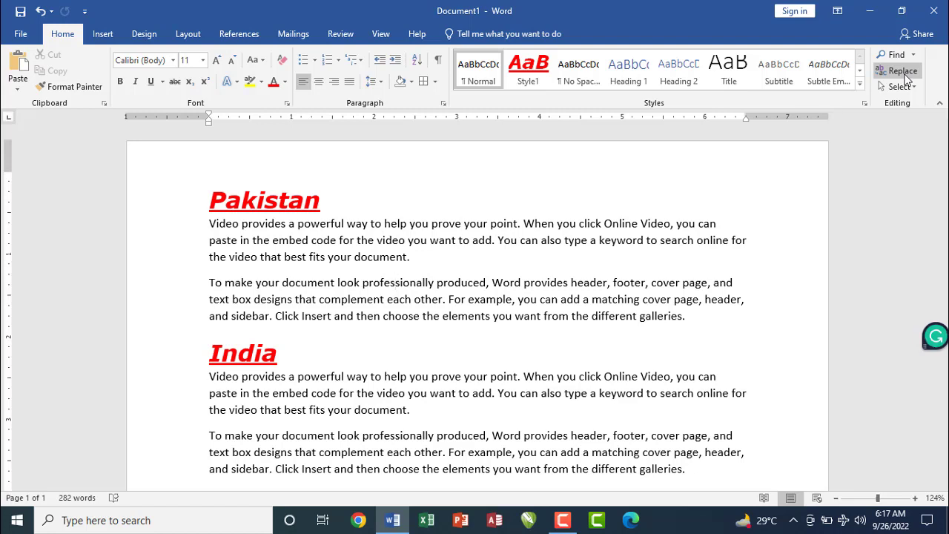
{"action": "left_click", "coordinate": [902, 72]}
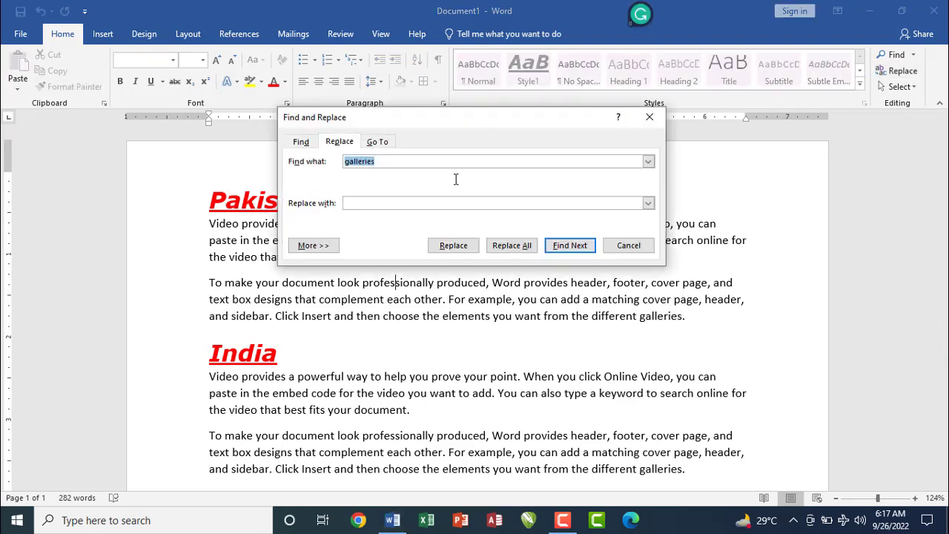
{"action": "left_click", "coordinate": [383, 204]}
{"action": "left_click", "coordinate": [384, 161]}
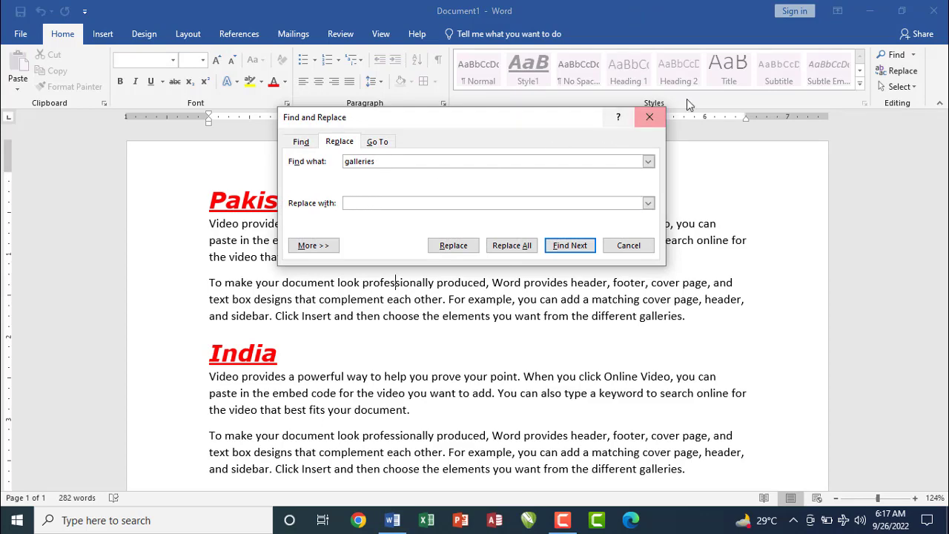
{"action": "left_click", "coordinate": [649, 116]}
{"action": "key", "text": "ctrl+h"}
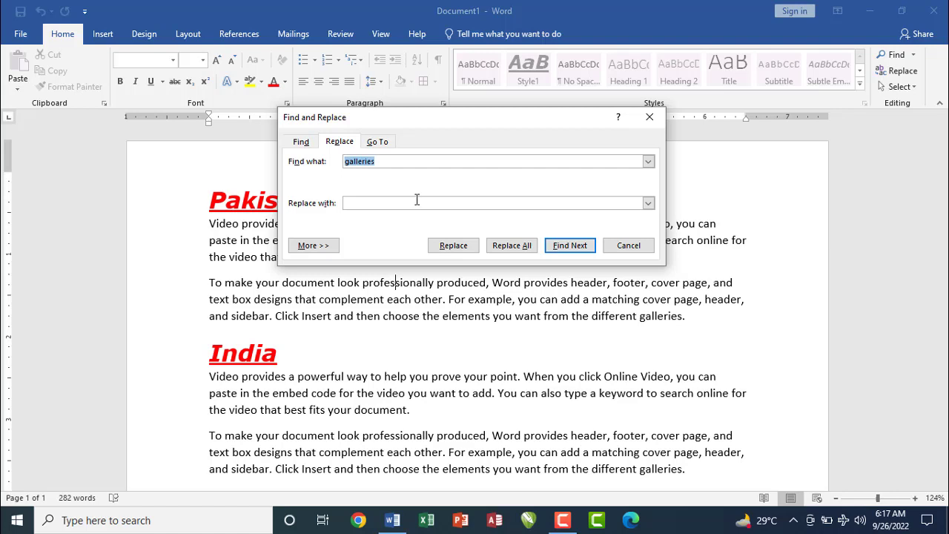
{"action": "key", "text": "ctrl+shift+d"}
{"action": "left_click_drag", "start_coordinate": [335, 153], "coordinate": [419, 176]}
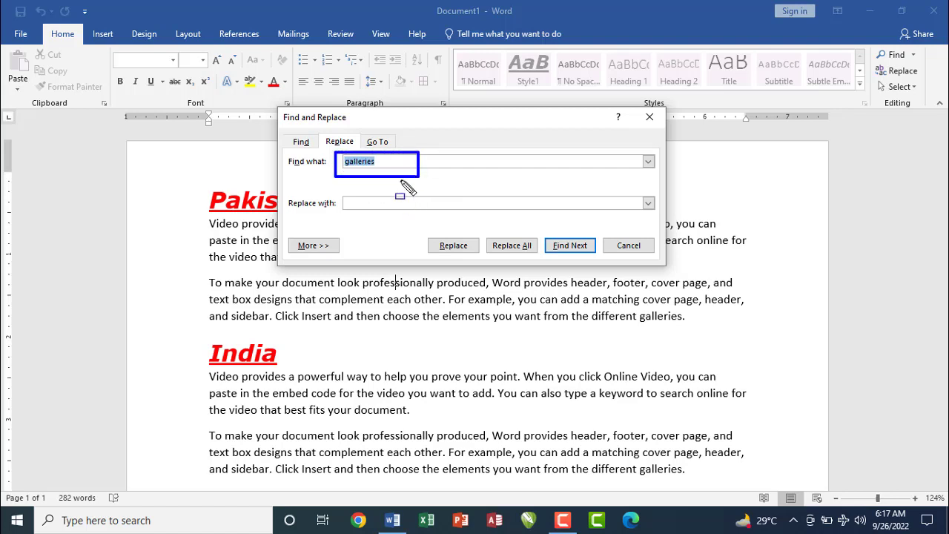
{"action": "mouse_move", "coordinate": [333, 189]}
{"action": "left_mouse_down"}
{"action": "mouse_move", "coordinate": [365, 209]}
{"action": "mouse_move", "coordinate": [452, 225]}
{"action": "left_mouse_up"}
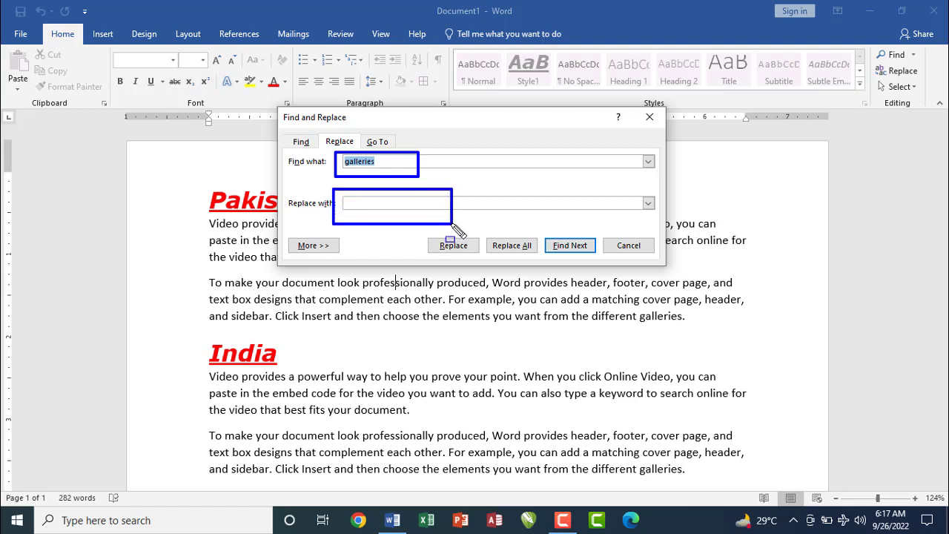
{"action": "key", "text": "Escape"}
Step: Set up a replacement of "video" with "movie" and move the dialog off the Pakistan heading
{"action": "type", "text": "video"}
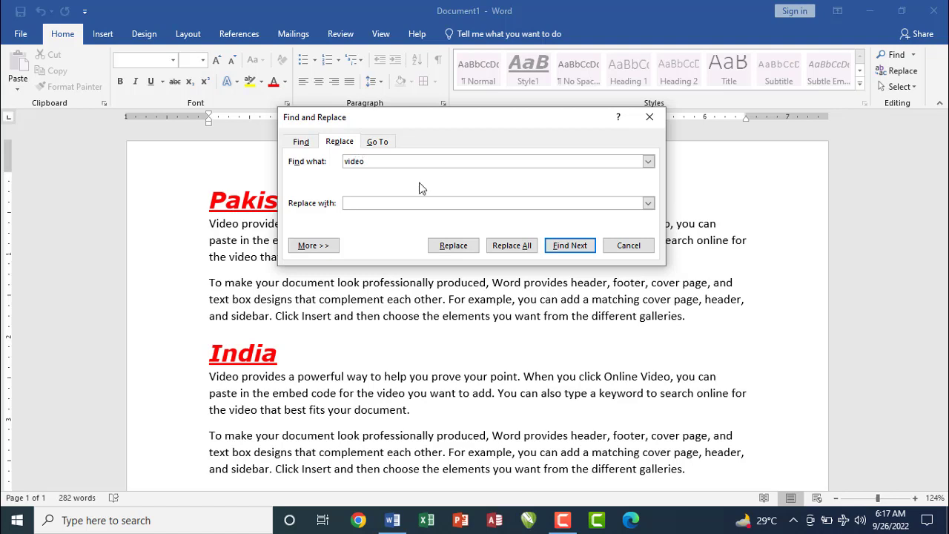
{"action": "key", "text": "Tab"}
{"action": "type", "text": "mo"}
{"action": "left_click_drag", "start_coordinate": [454, 117], "coordinate": [571, 117]}
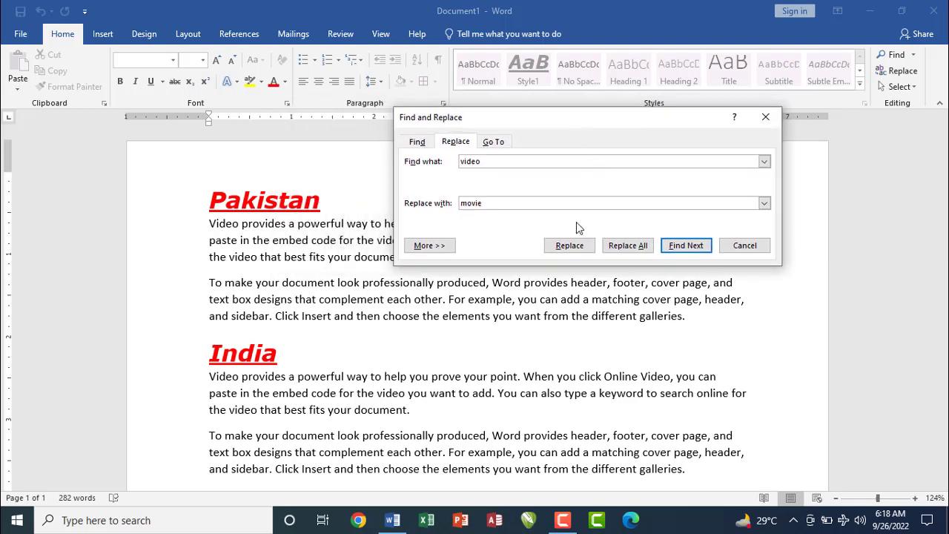
Step: Replace the first three occurrences of "video" with "movie" one at a time, starting at the first paragraph under Pakistan
{"action": "left_click", "coordinate": [570, 245]}
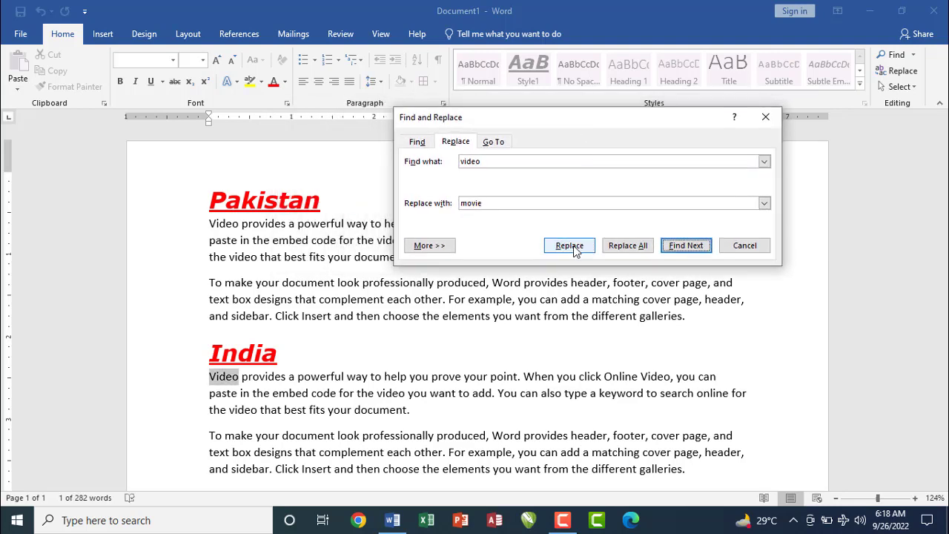
{"action": "left_click", "coordinate": [206, 225]}
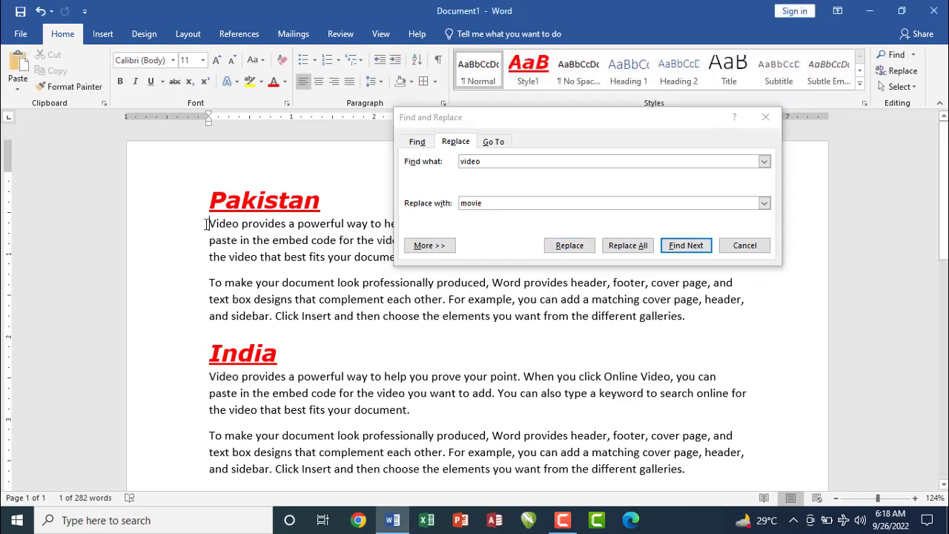
{"action": "left_click", "coordinate": [570, 249]}
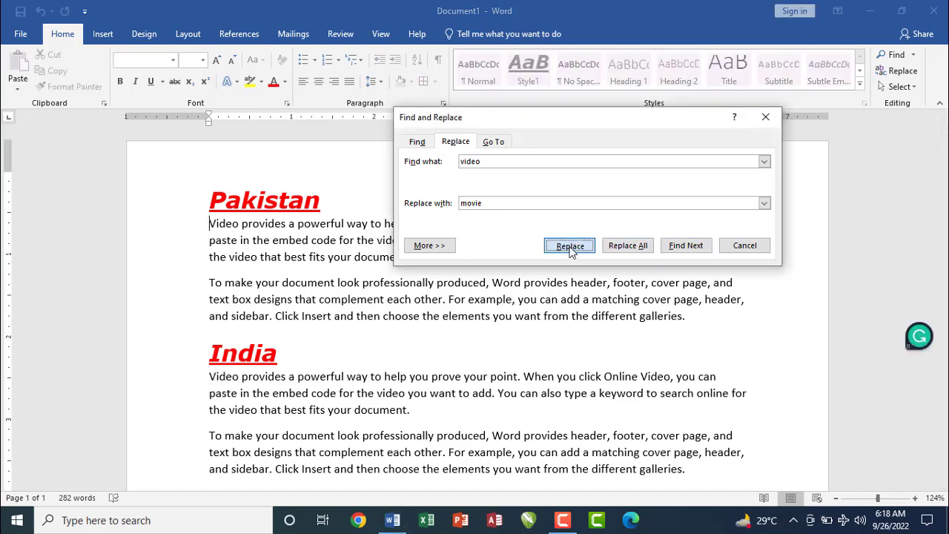
{"action": "left_click", "coordinate": [569, 246]}
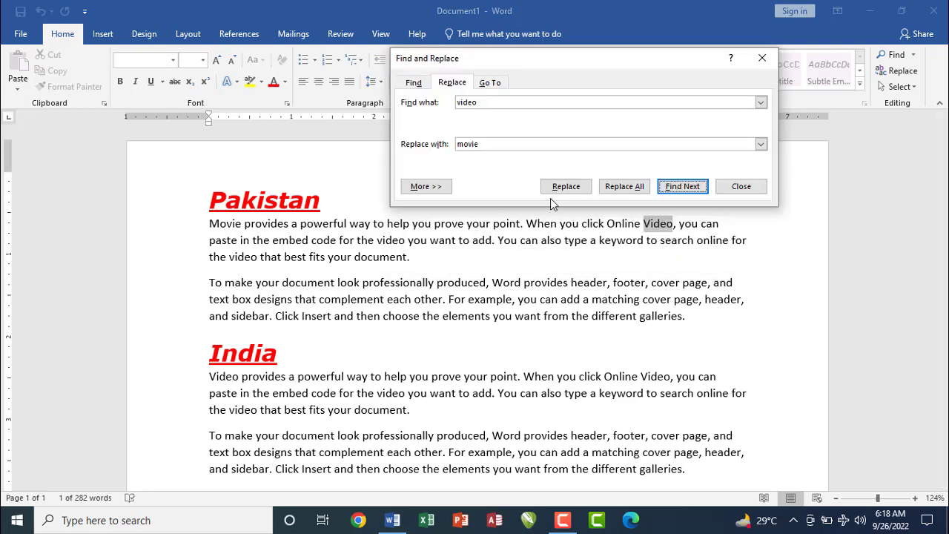
{"action": "left_click", "coordinate": [578, 187]}
{"action": "left_click", "coordinate": [581, 189]}
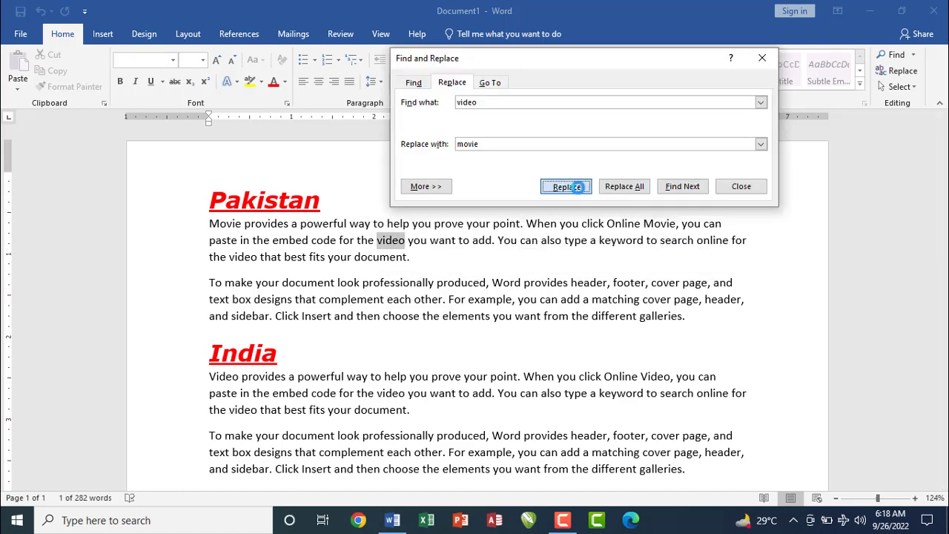
Step: Replace all remaining occurrences of "video" with "movie" throughout the document and close Find and Replace
{"action": "left_click", "coordinate": [625, 187]}
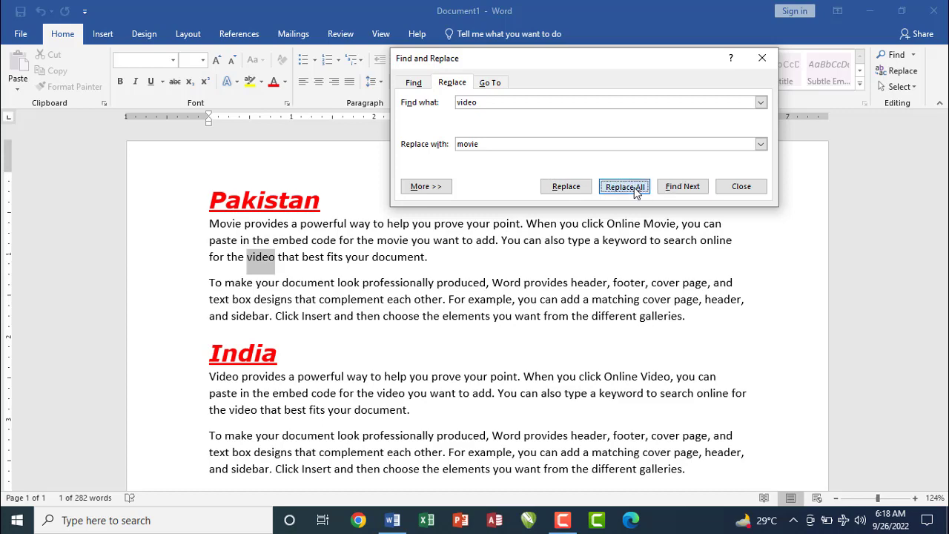
{"action": "left_click", "coordinate": [480, 299]}
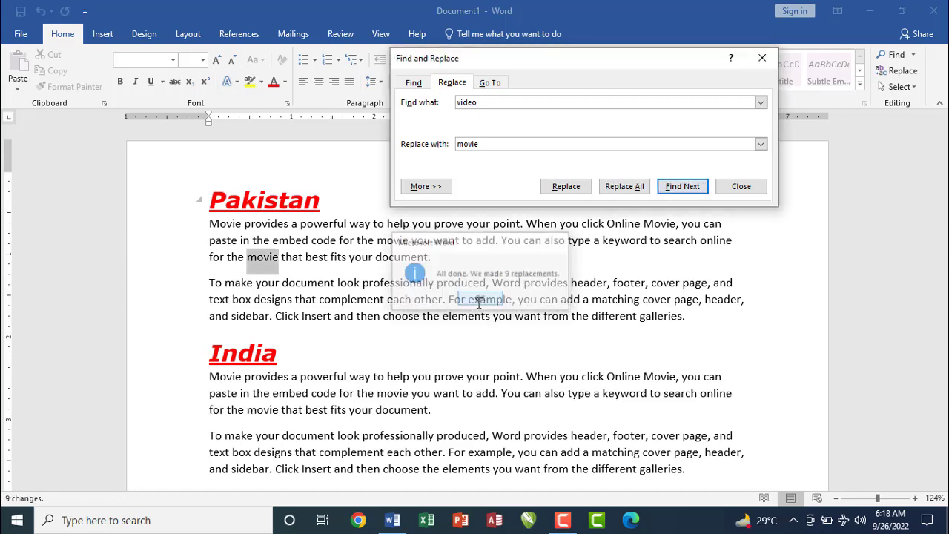
{"action": "left_click", "coordinate": [741, 187]}
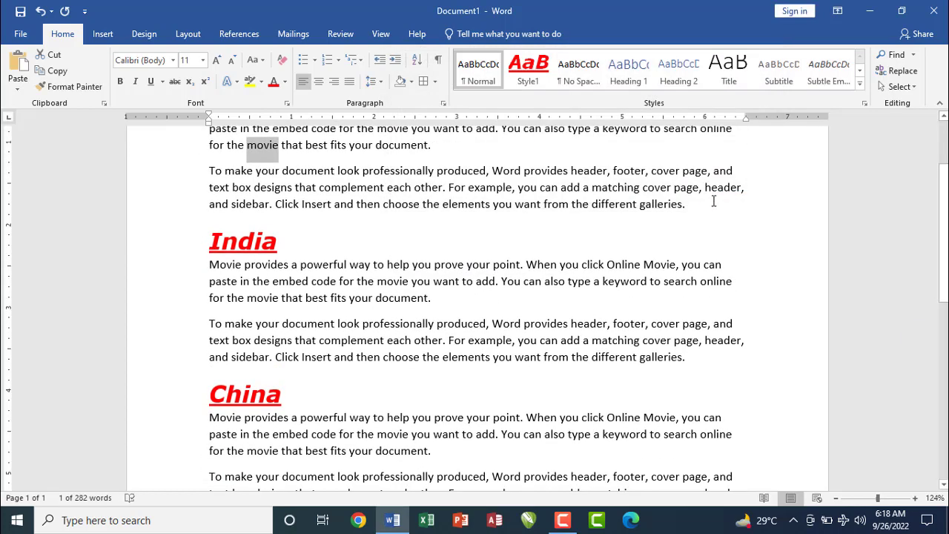
Step: Search the document for any remaining "video", check the result, and close the navigation
{"action": "key", "text": "ctrl+f"}
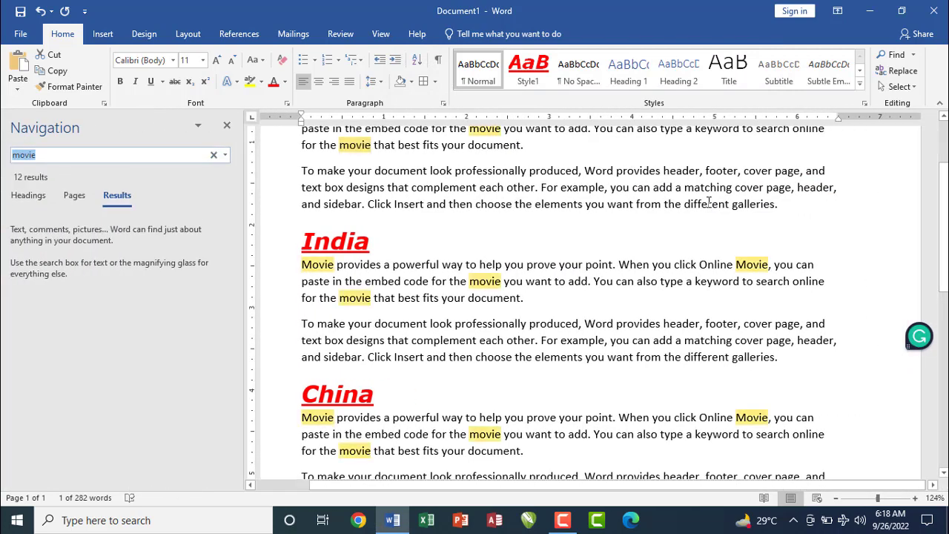
{"action": "type", "text": "v"}
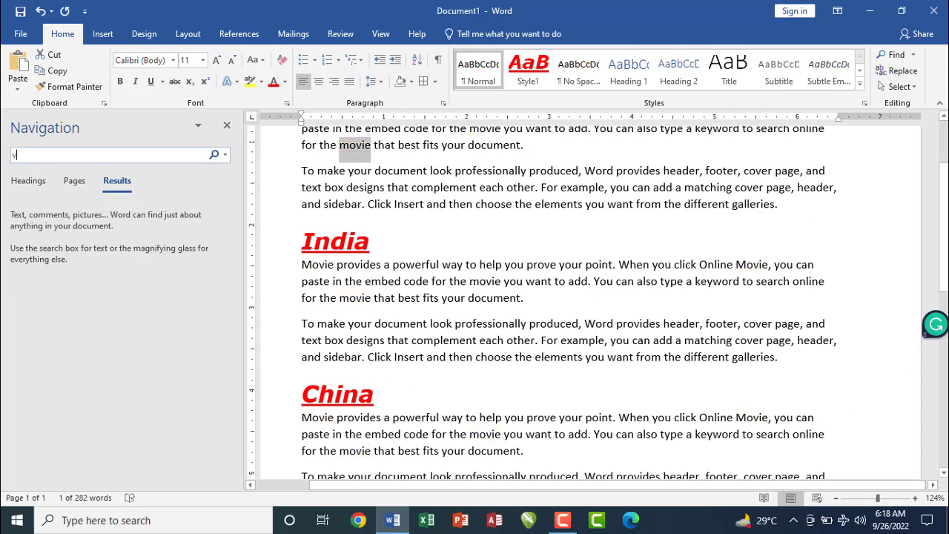
{"action": "type", "text": "ideo"}
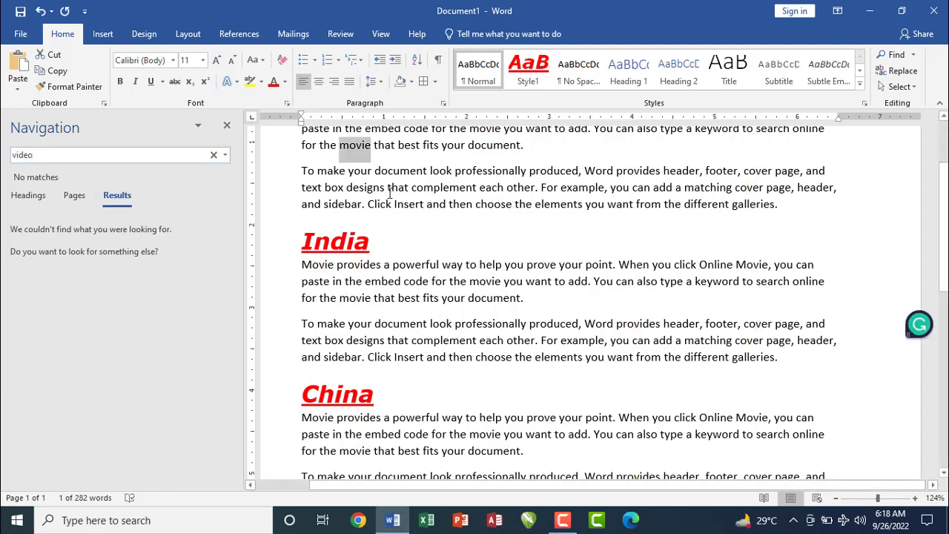
{"action": "key", "text": "ctrl+shift+d"}
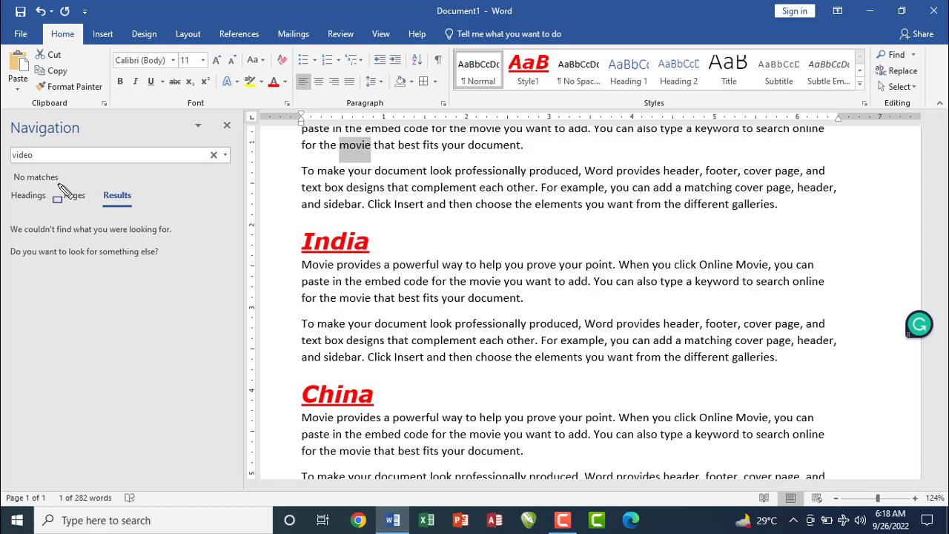
{"action": "left_click_drag", "start_coordinate": [6, 165], "coordinate": [75, 189]}
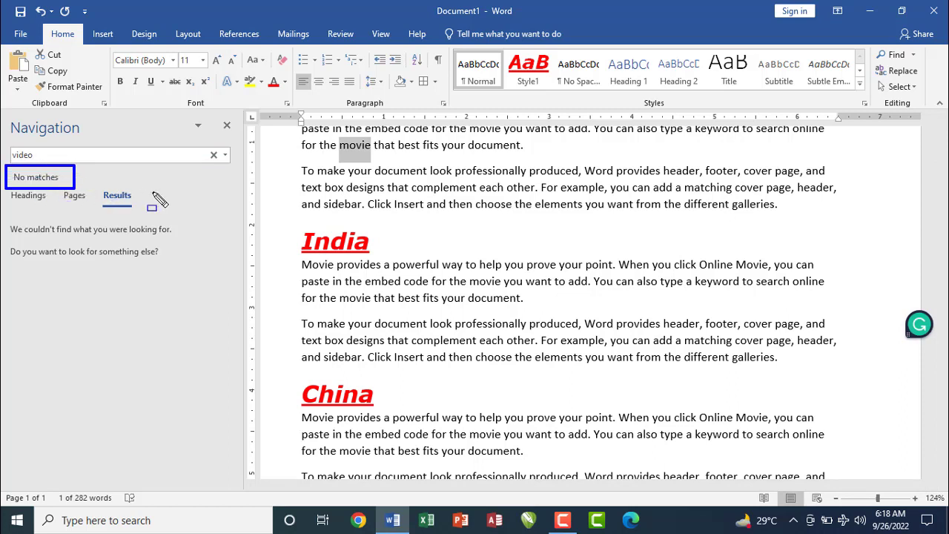
{"action": "left_click", "coordinate": [227, 125]}
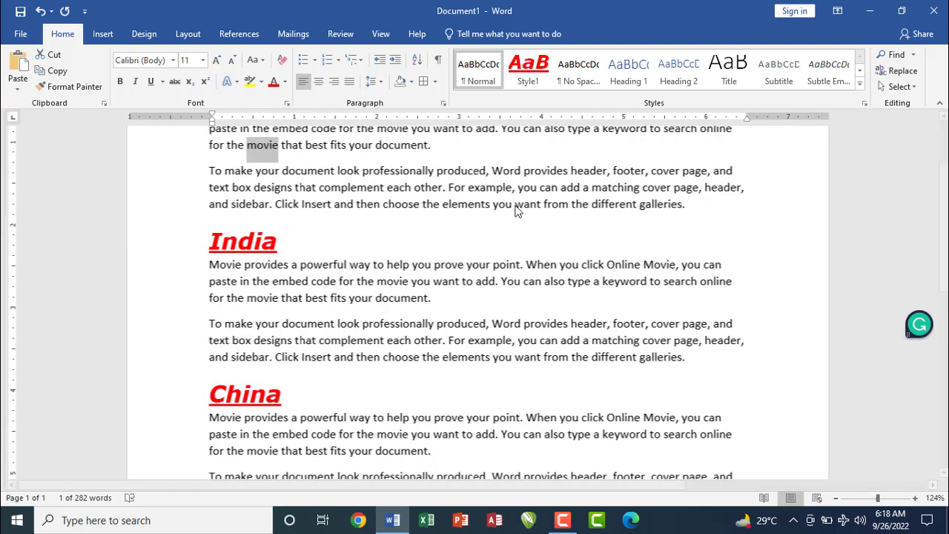
Step: Select the entire document, check the selection down to the end of the text, and deselect it
{"action": "left_click", "coordinate": [900, 86]}
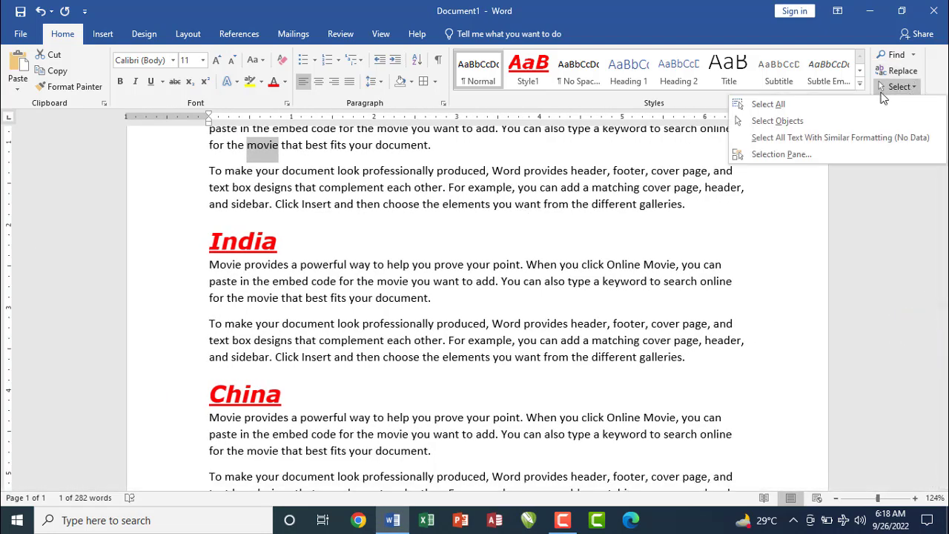
{"action": "left_click", "coordinate": [768, 104]}
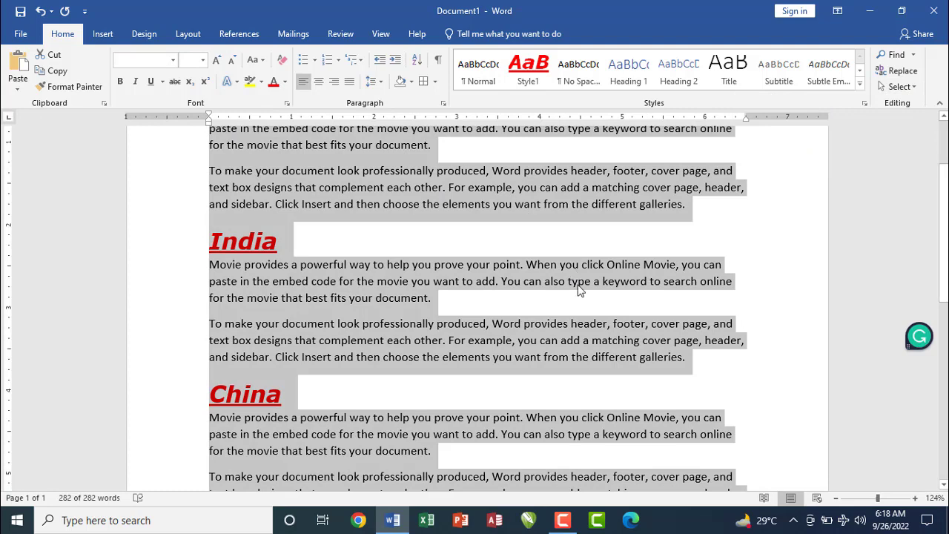
{"action": "scroll", "coordinate": [940, 340], "scroll_direction": "down", "scroll_amount": 3}
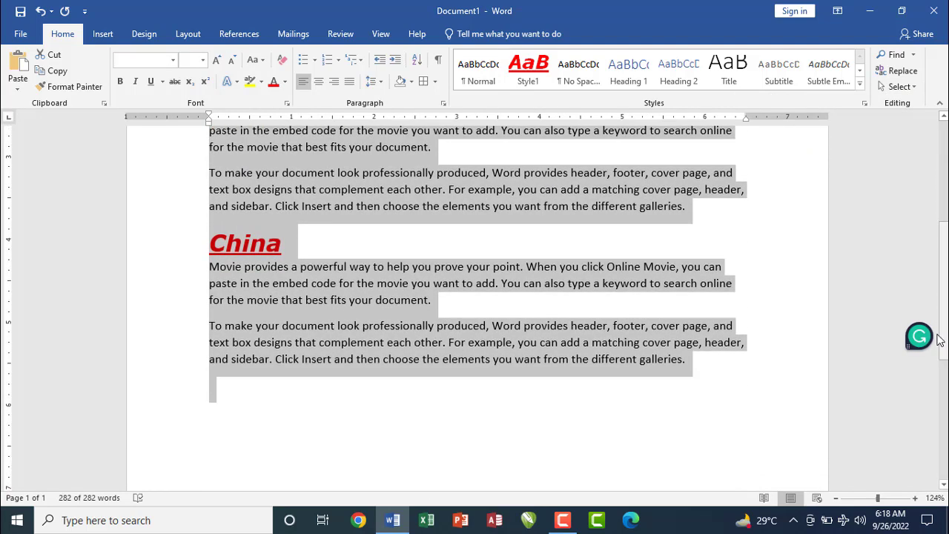
{"action": "left_click", "coordinate": [693, 374]}
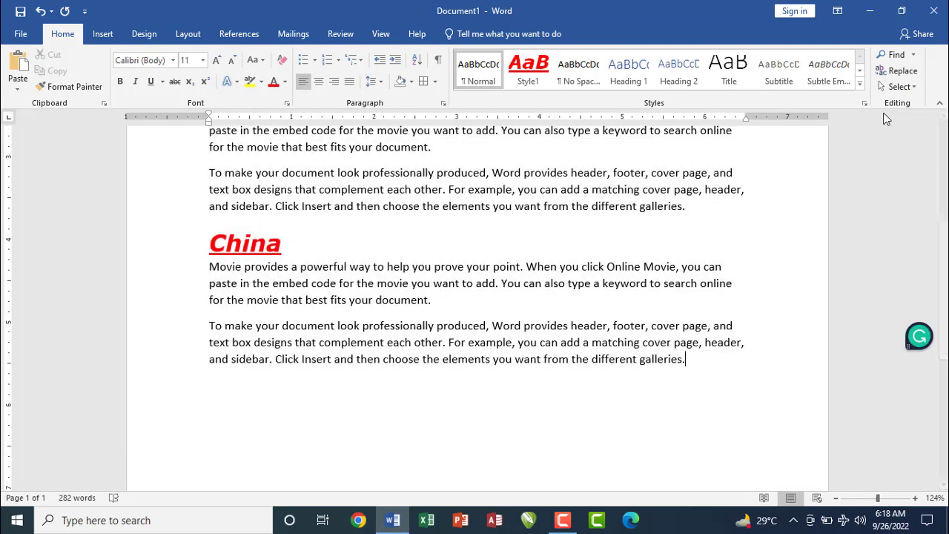
Step: Select all of the document's content again and check the selection up to the Pakistan heading
{"action": "left_click", "coordinate": [900, 87]}
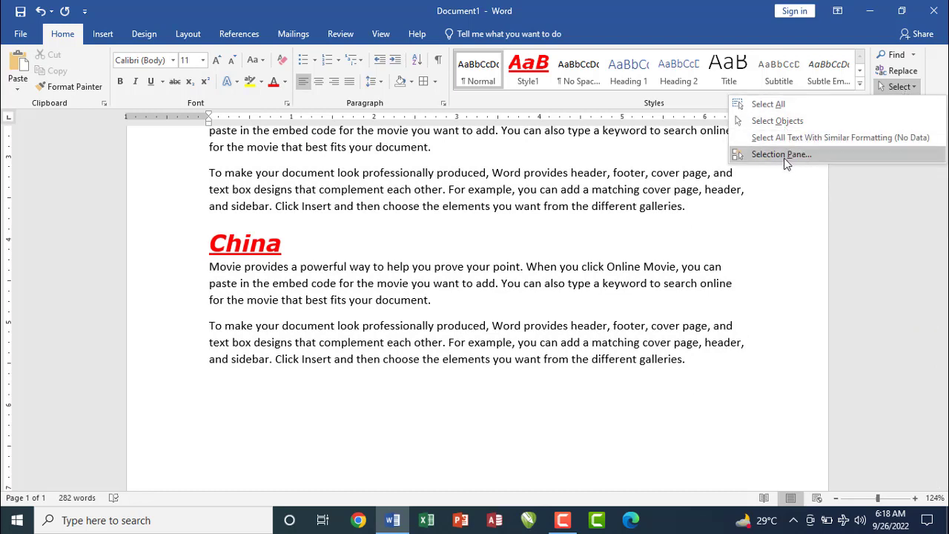
{"action": "left_click", "coordinate": [770, 108]}
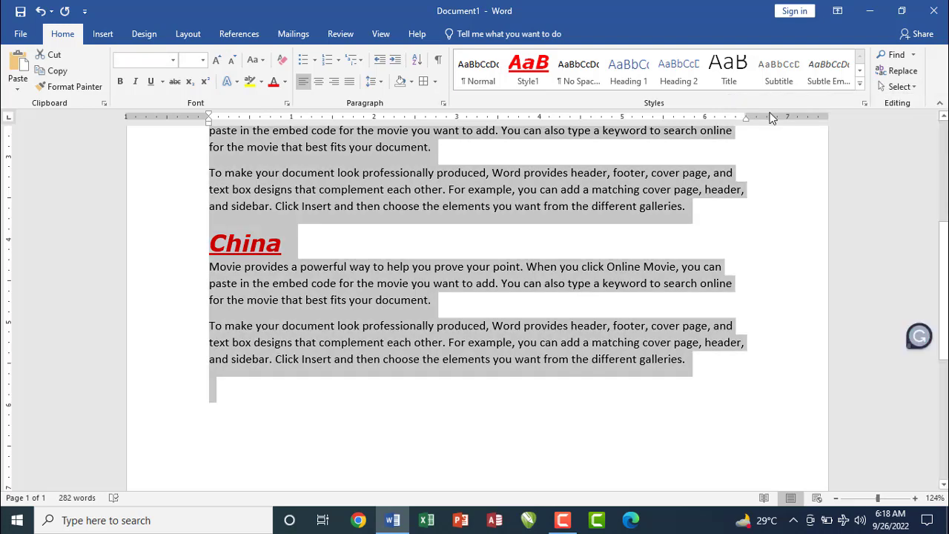
{"action": "left_click_drag", "start_coordinate": [947, 246], "coordinate": [945, 134]}
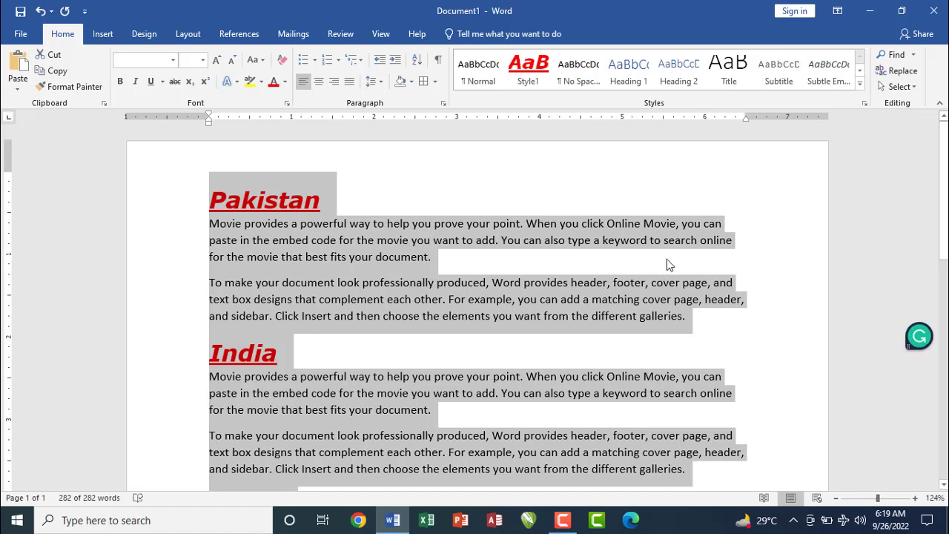